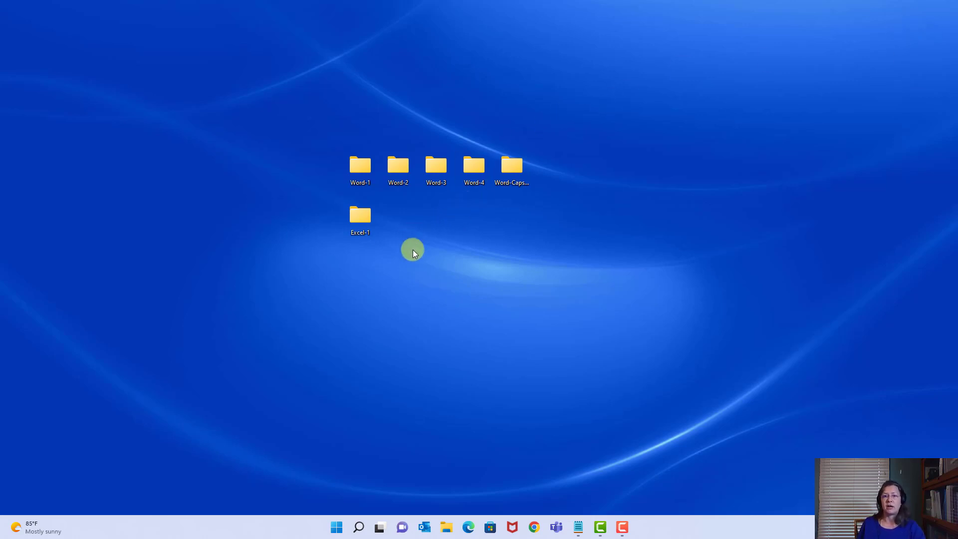
Step: Open the Excel-1 folder from the desktop and the workbook _Student_Exp22_Excel_Ch01_HOE_Souvenirs.xlsx inside it
double_click(359, 225)
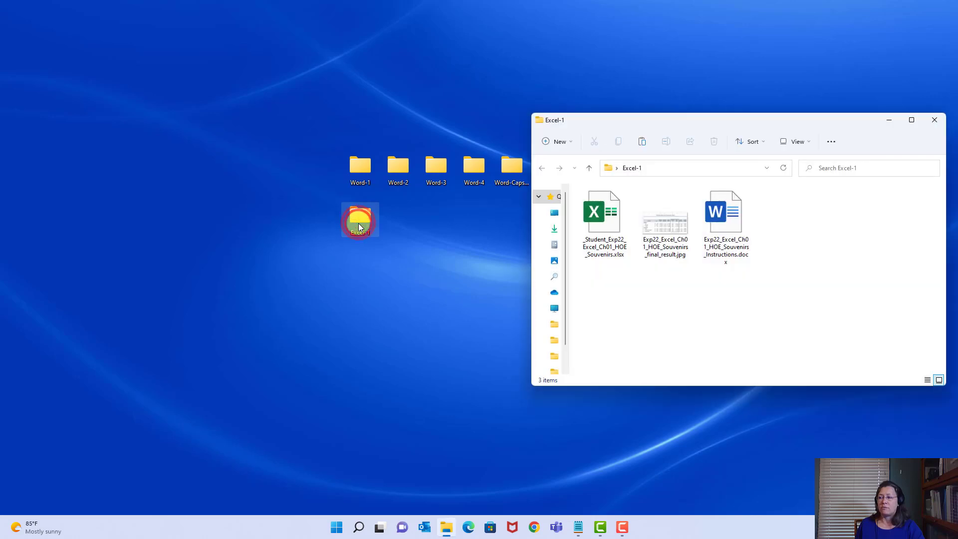
drag(703, 123, 445, 81)
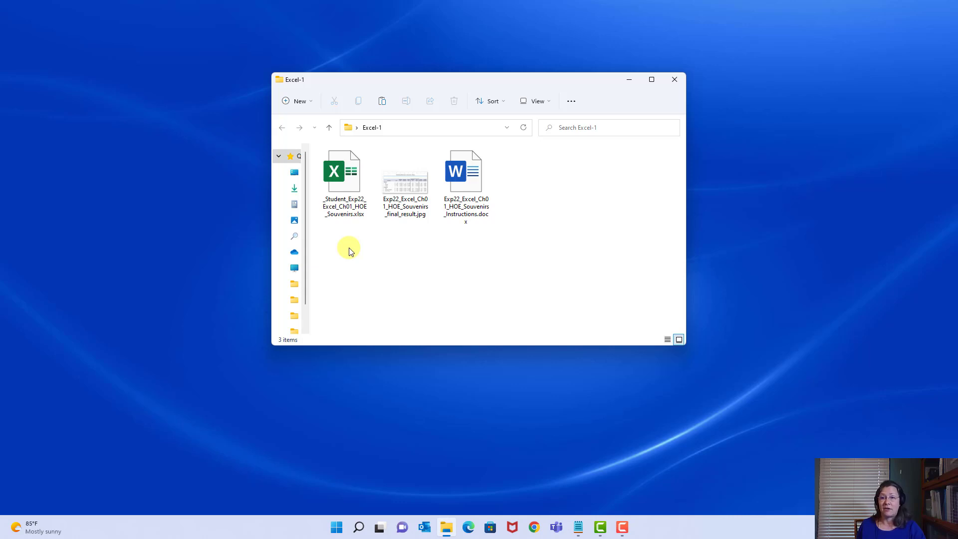
double_click(339, 177)
double_click(339, 175)
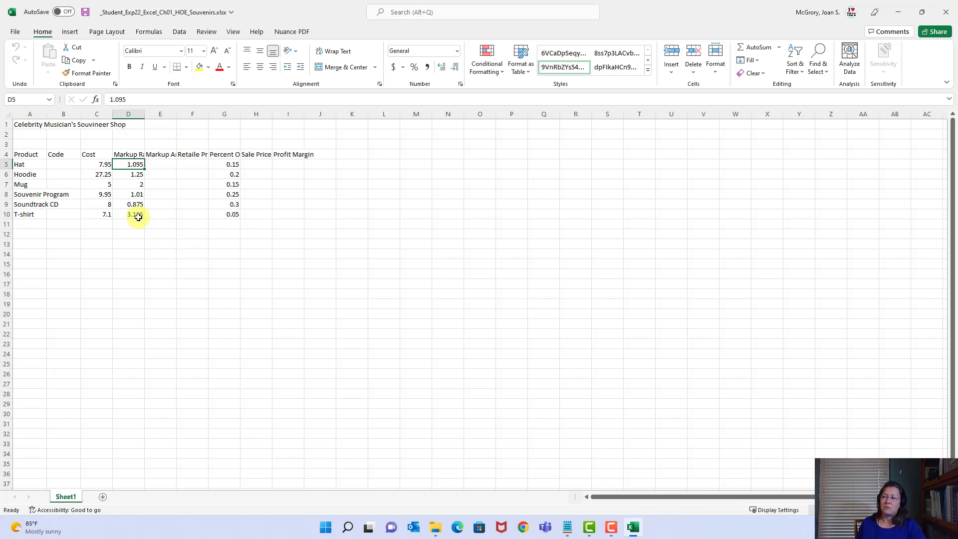
Step: Close the student Souvenirs workbook, then reopen it from the Excel-1 folder and leave it minimized
click(212, 164)
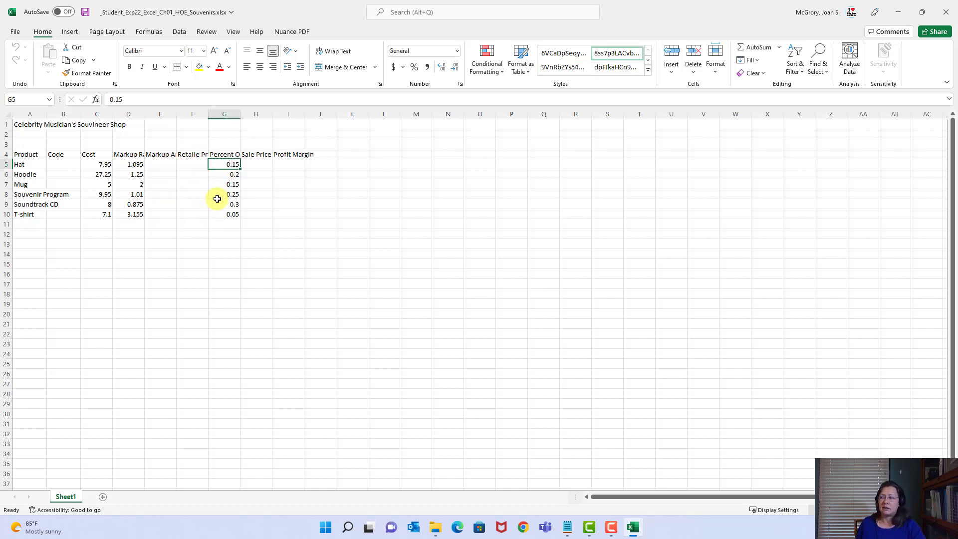
click(946, 15)
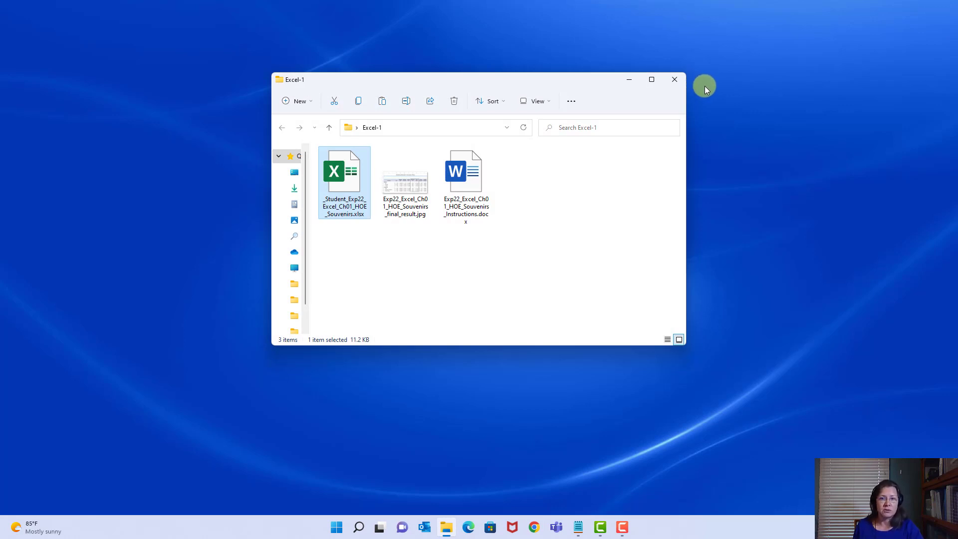
double_click(340, 176)
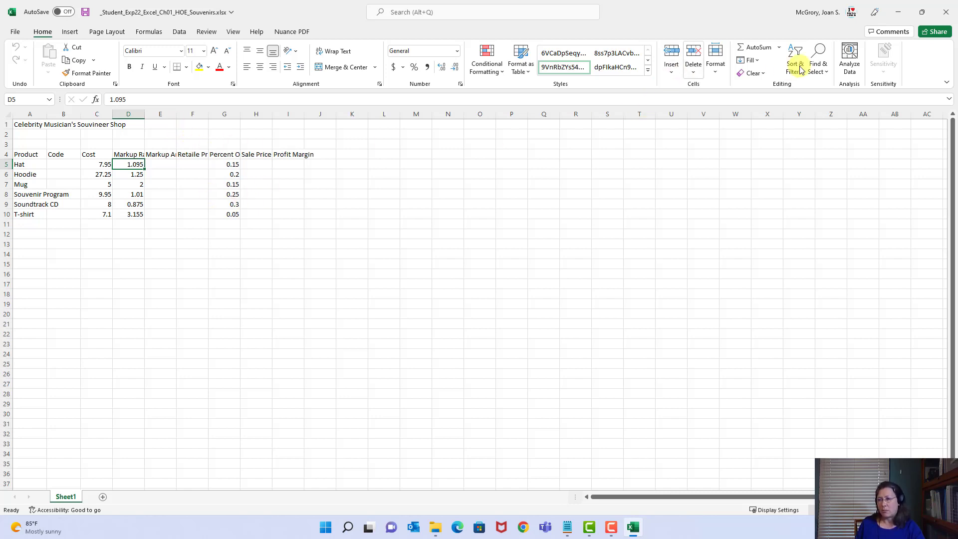
click(904, 17)
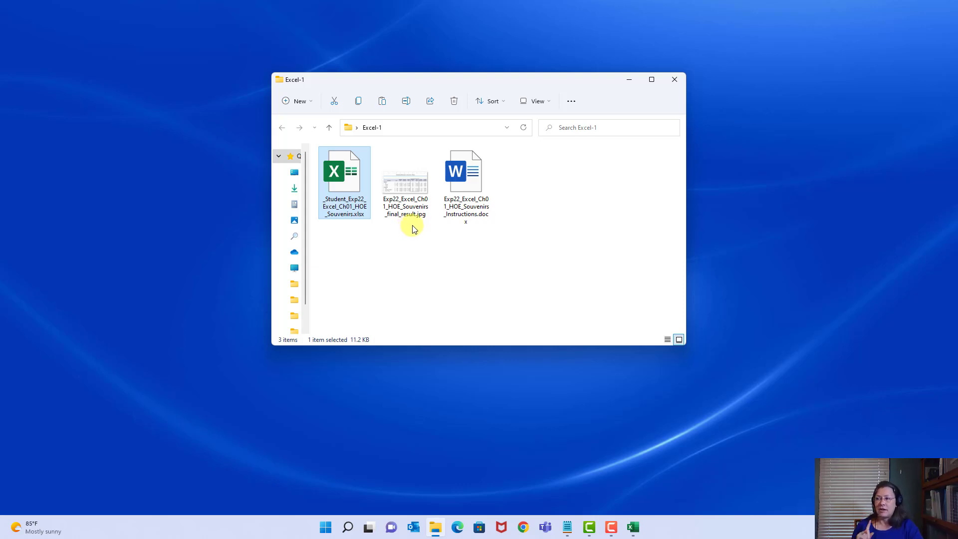
Step: Examine the enlarged Exp22_Excel_Ch01_HOE_Souvenirs_final_result.jpg image of the finished worksheet, then close it
mouse_move(411, 202)
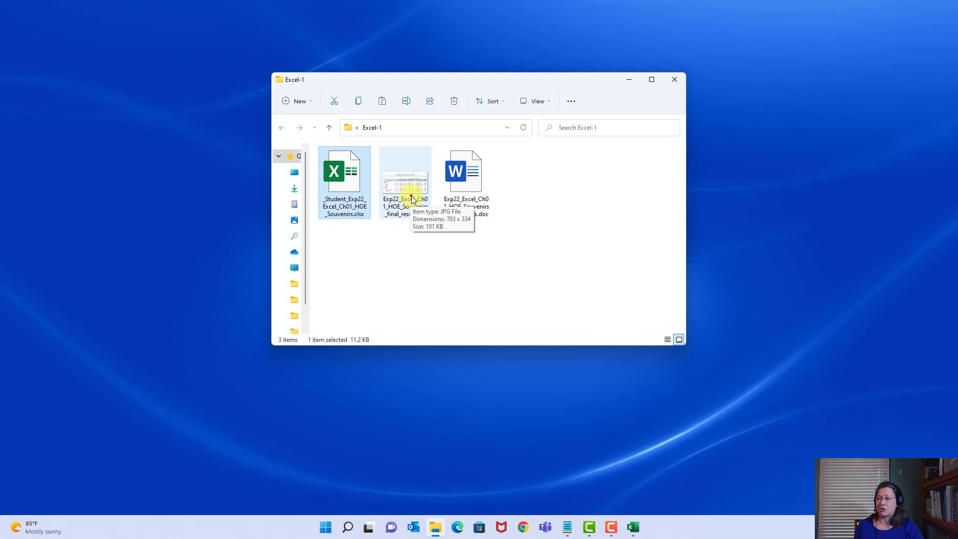
double_click(412, 199)
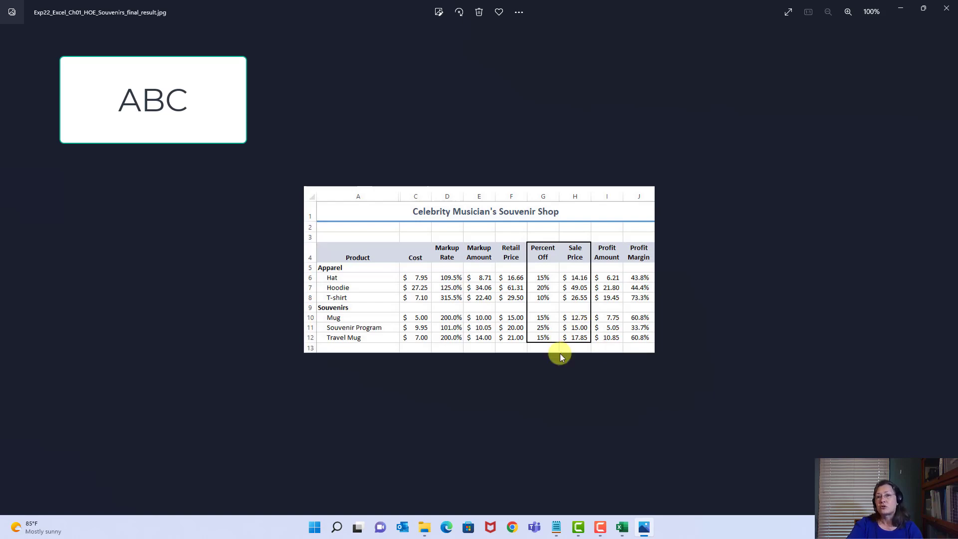
scroll(725, 395, up, 5)
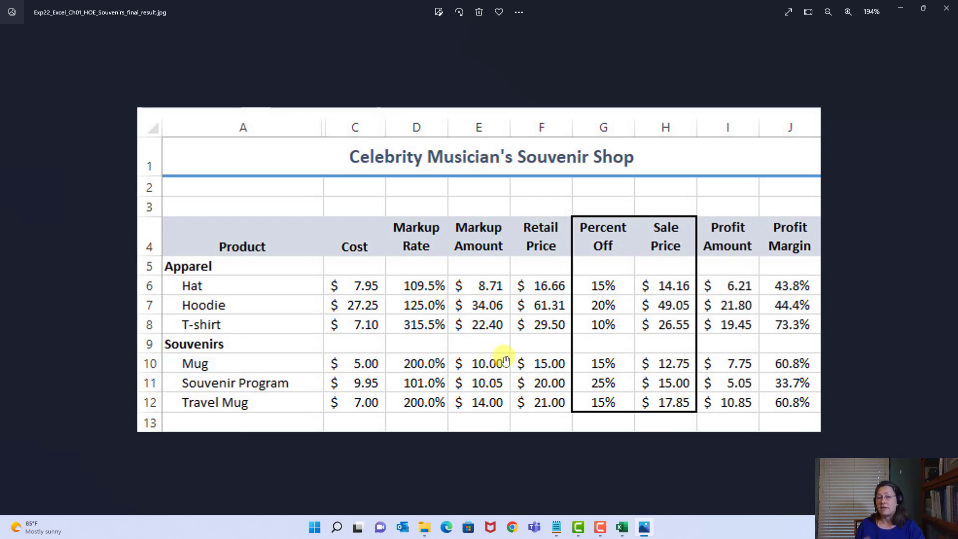
click(945, 9)
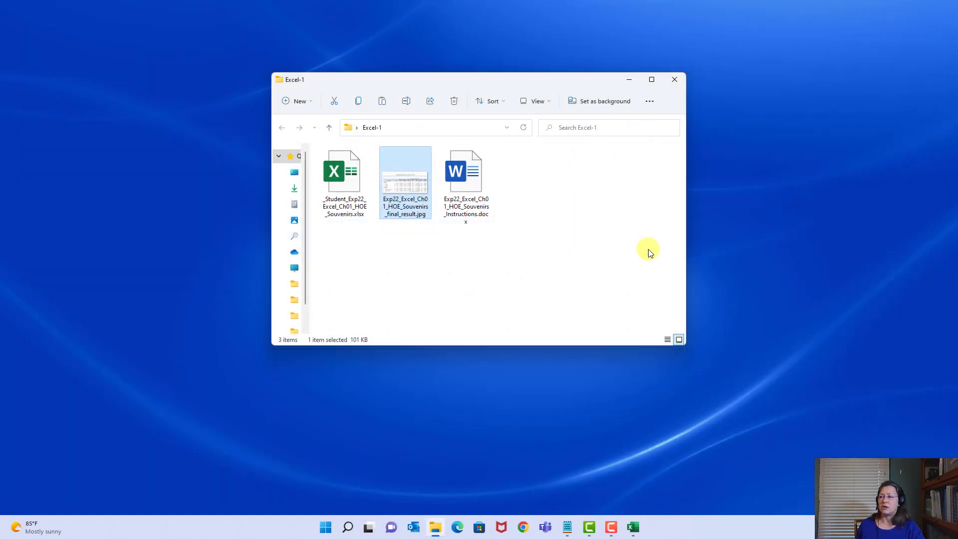
Step: Open Exp22_Excel_Ch01_HOE_Souvenirs_Instructions.docx in Word and leave it minimized
double_click(468, 178)
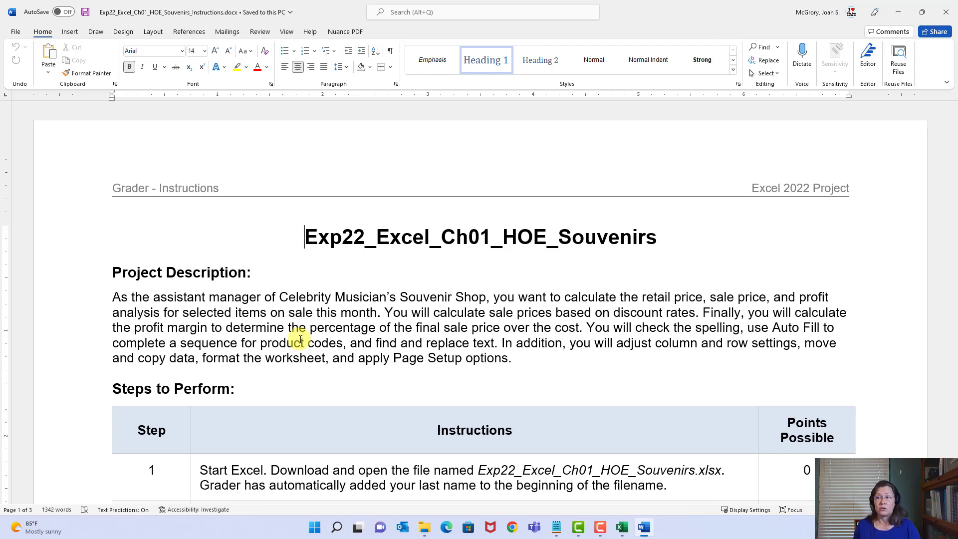
click(898, 12)
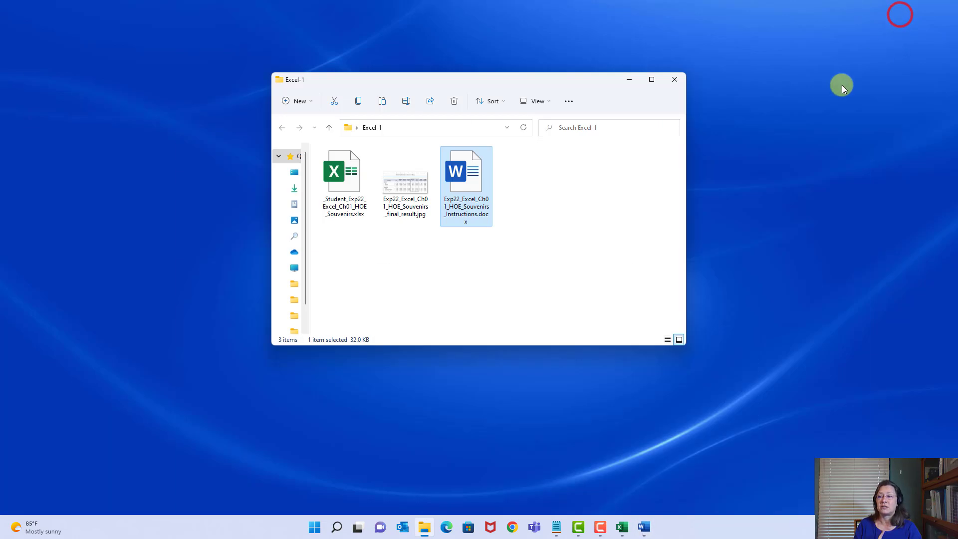
Step: Reopen the final result image, examine its price, discount and profit columns at larger size, and close it
double_click(422, 197)
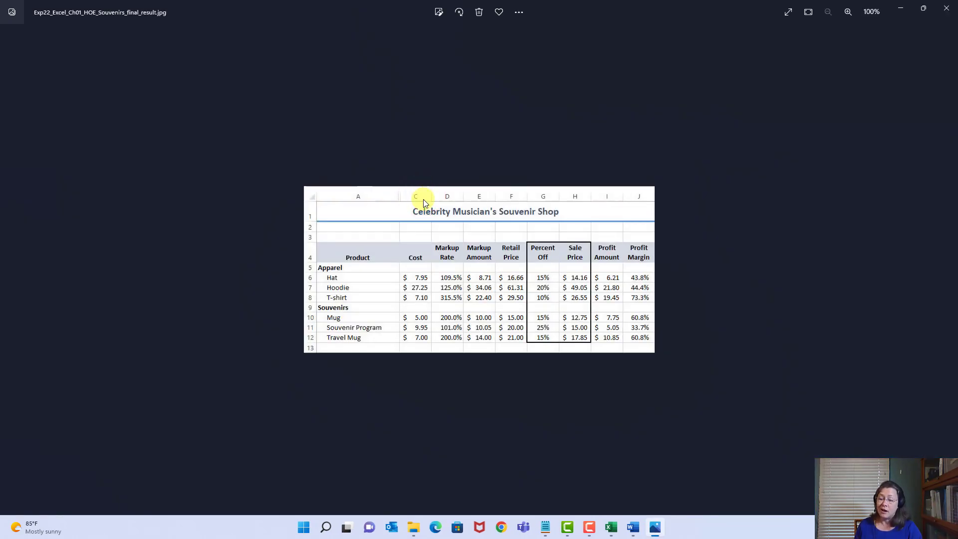
scroll(430, 241, up, 5)
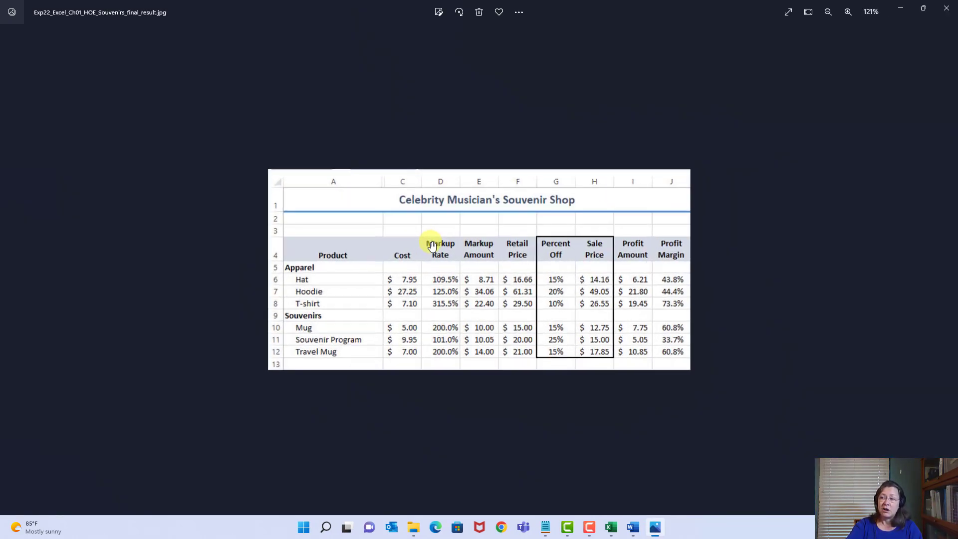
scroll(432, 244, up, 3)
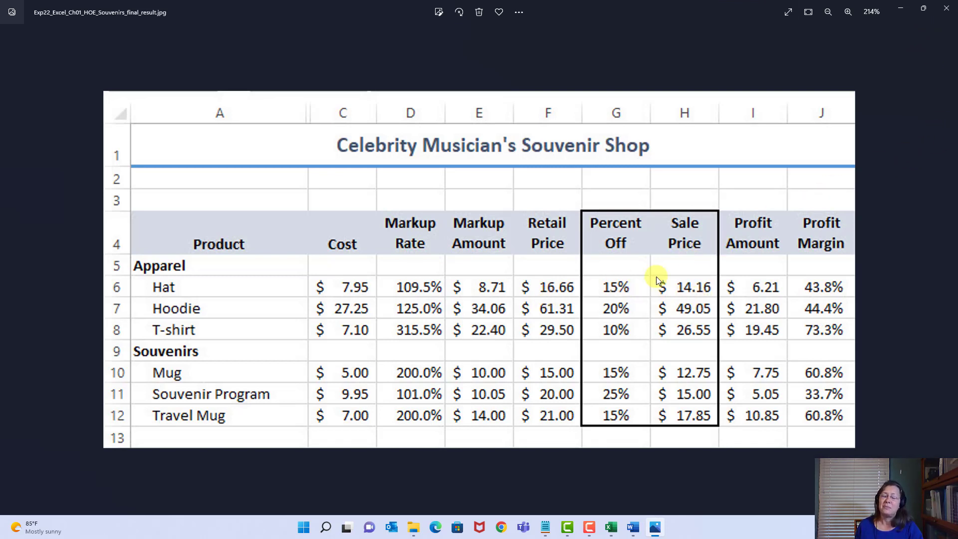
click(950, 14)
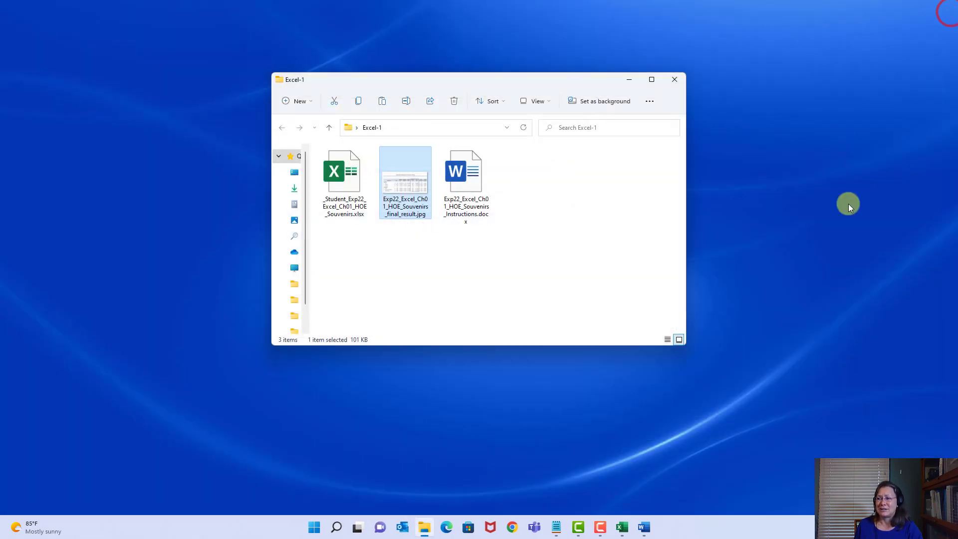
Step: Switch to the Word instructions document and read the project description and the first steps to perform
click(643, 526)
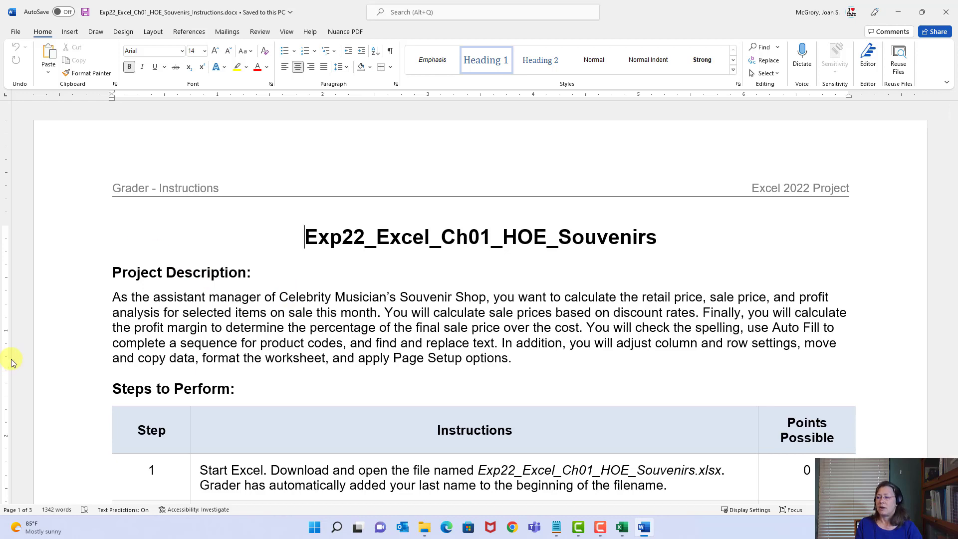
scroll(416, 381, down, 5)
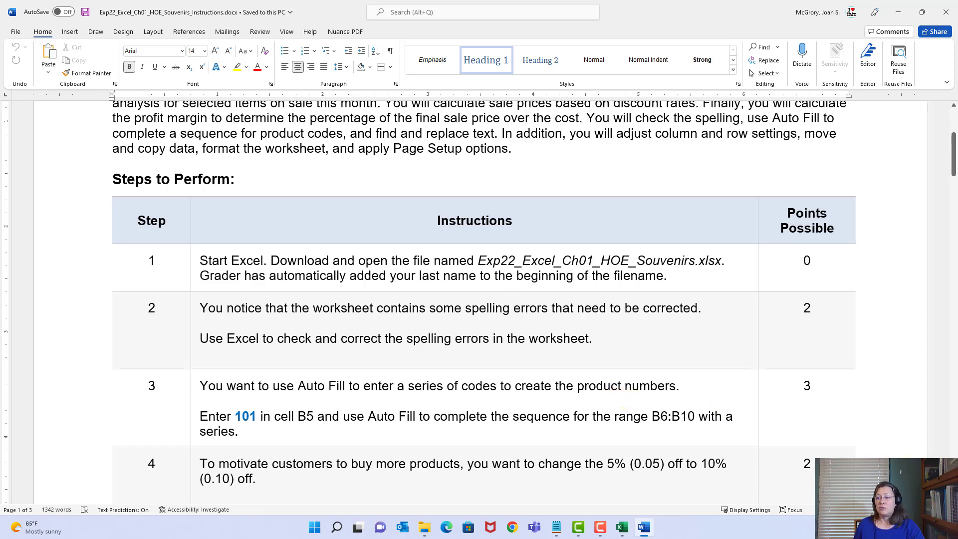
Step: Switch to the Souvenirs workbook in Excel, make A1 the active cell and enlarge the worksheet
click(622, 527)
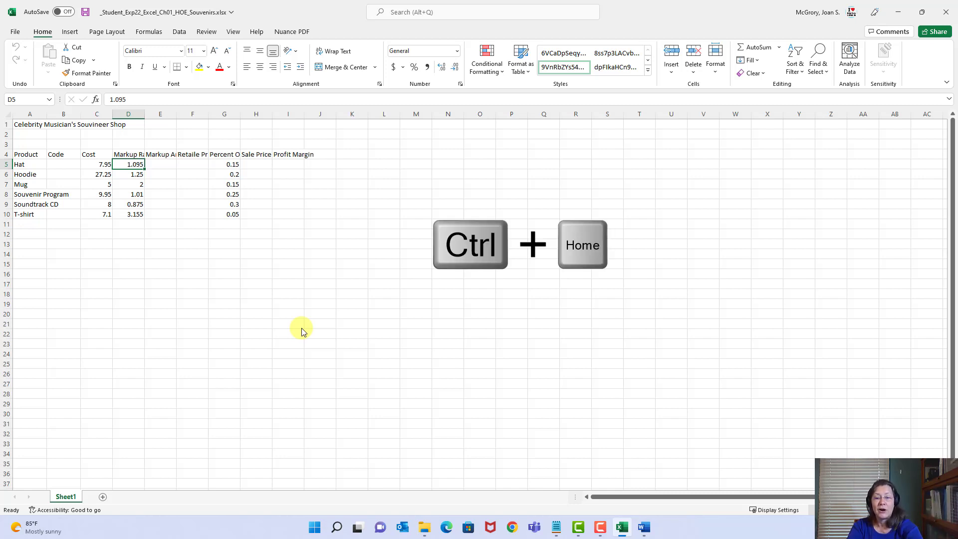
key(ctrl+Home)
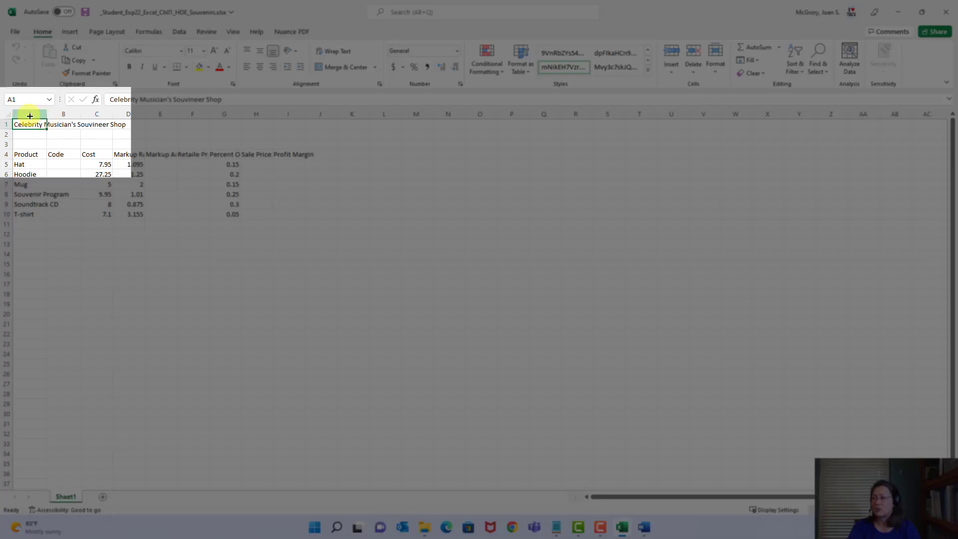
scroll(220, 331, up, 8)
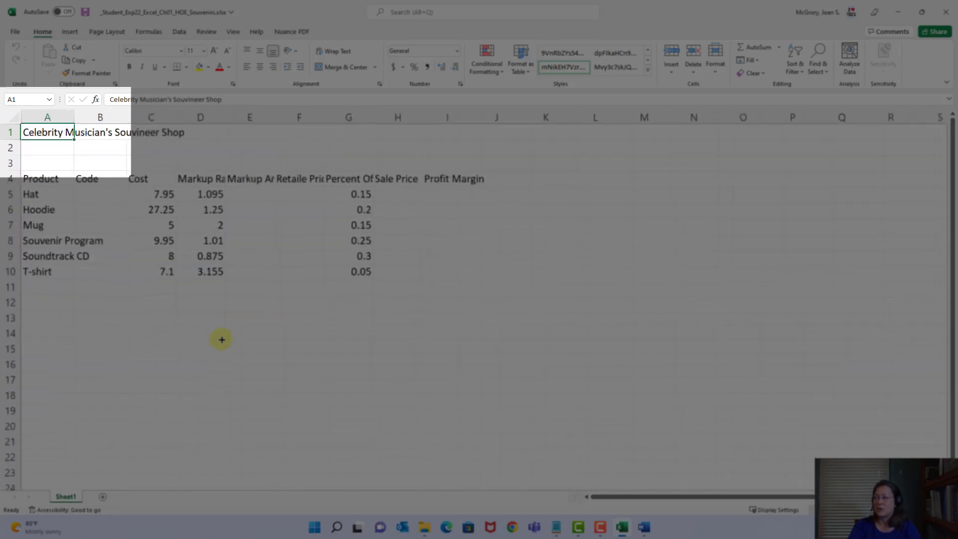
scroll(227, 348, up, 2)
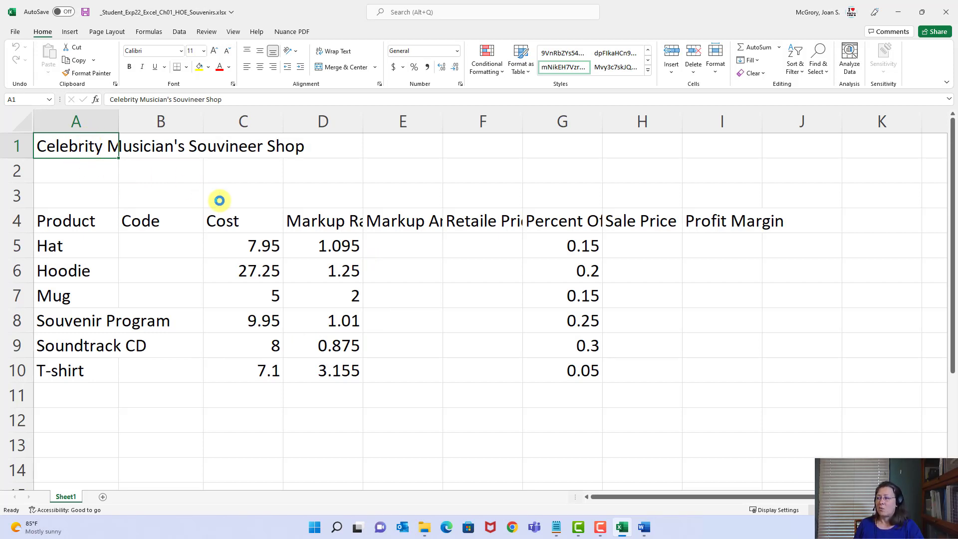
Step: Select cell D5, extend the selection to the range D5:E6, and return to cell A1
click(348, 248)
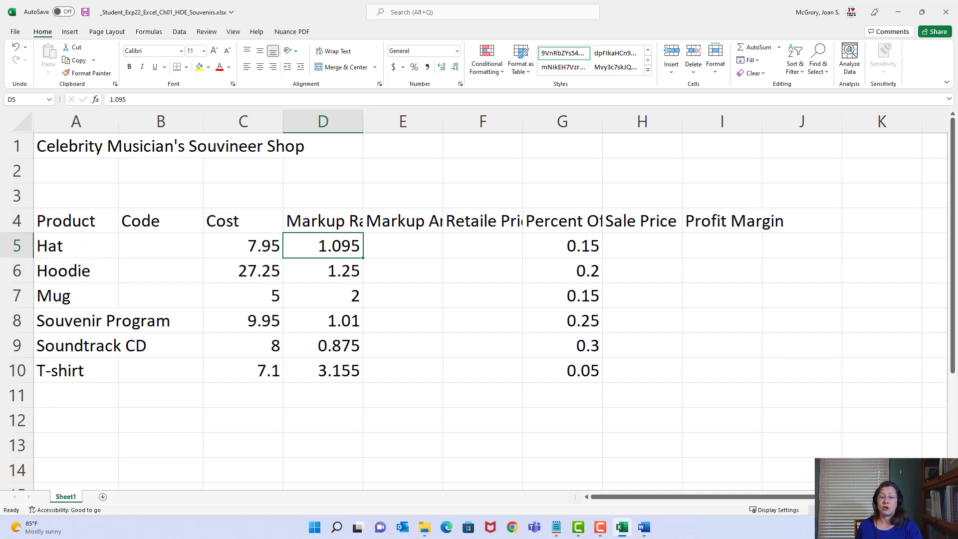
click(323, 253)
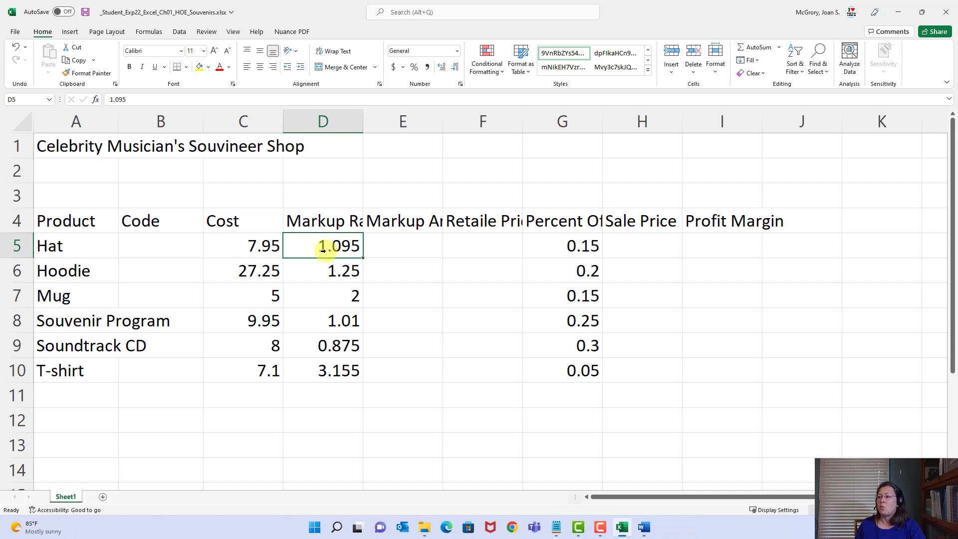
drag(323, 246, 394, 272)
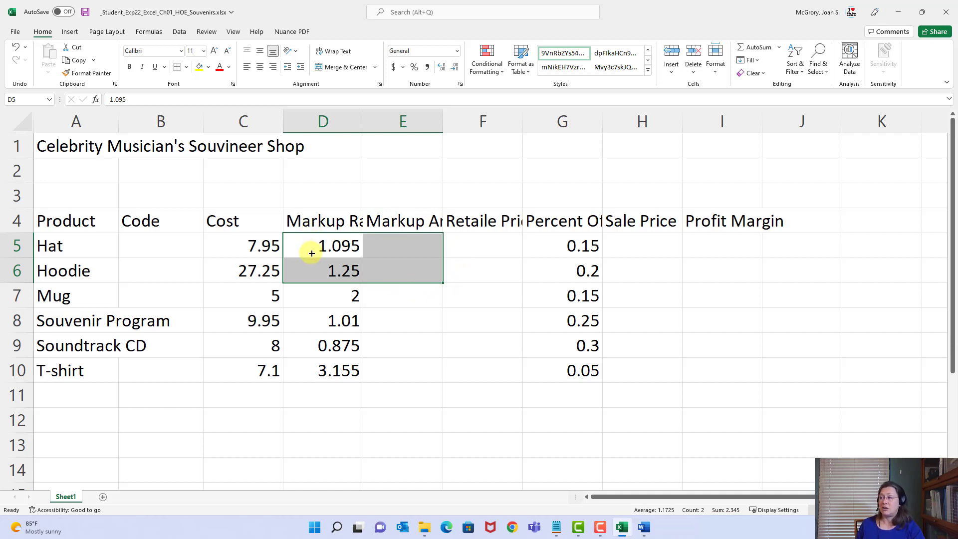
click(325, 243)
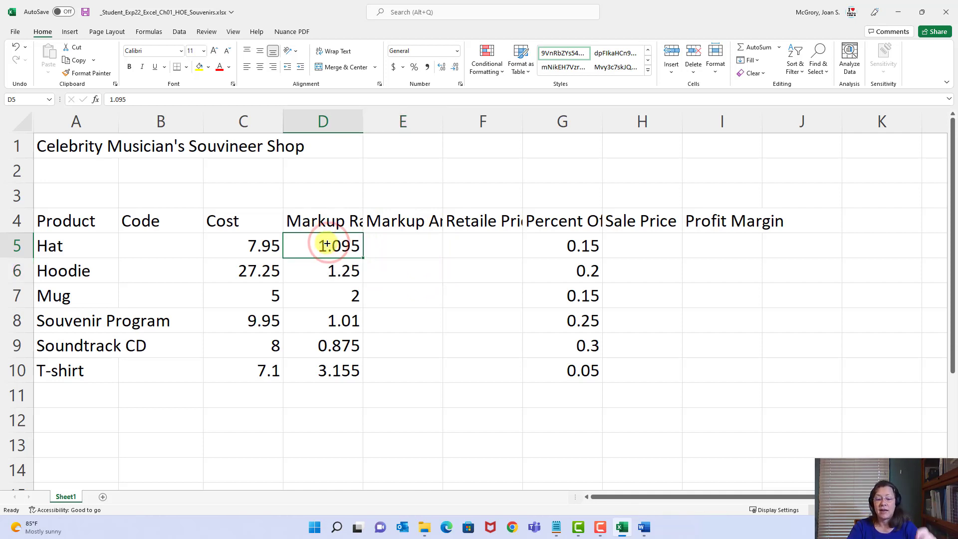
key(ctrl+Home)
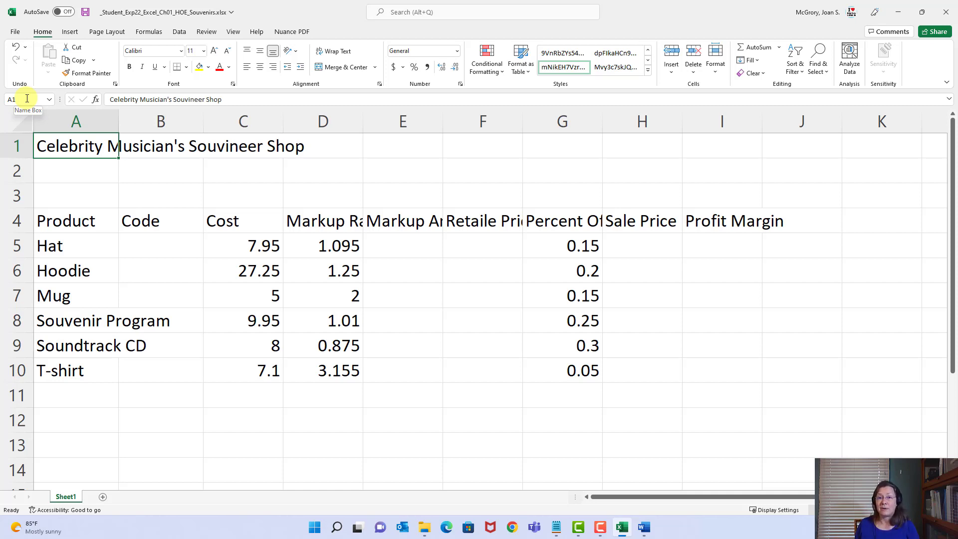
Step: Go directly to cell G10 by entering its cell reference
click(27, 99)
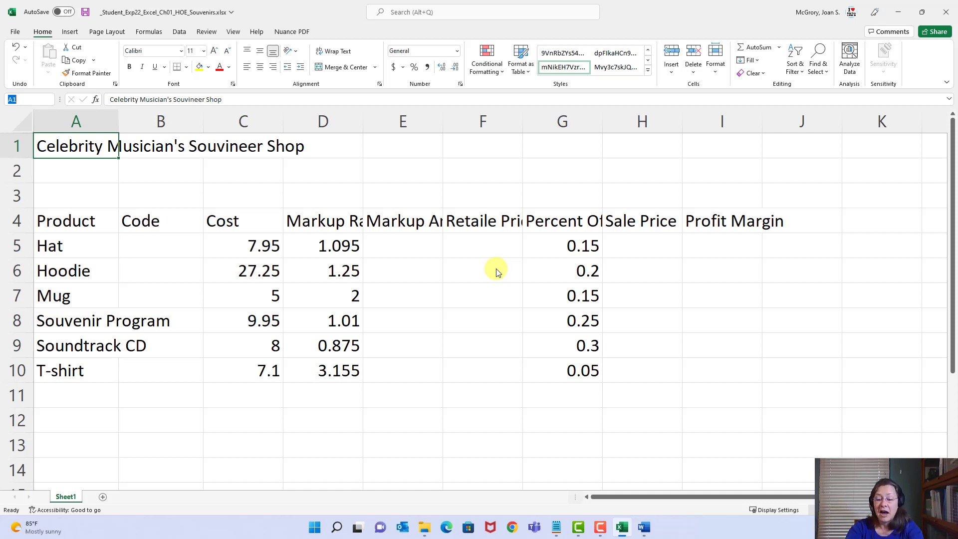
text(G)
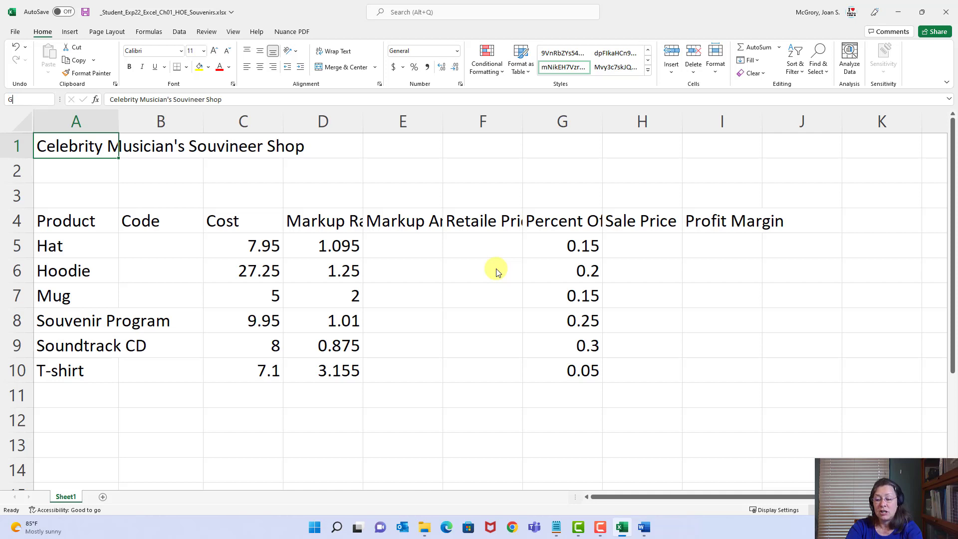
text(10)
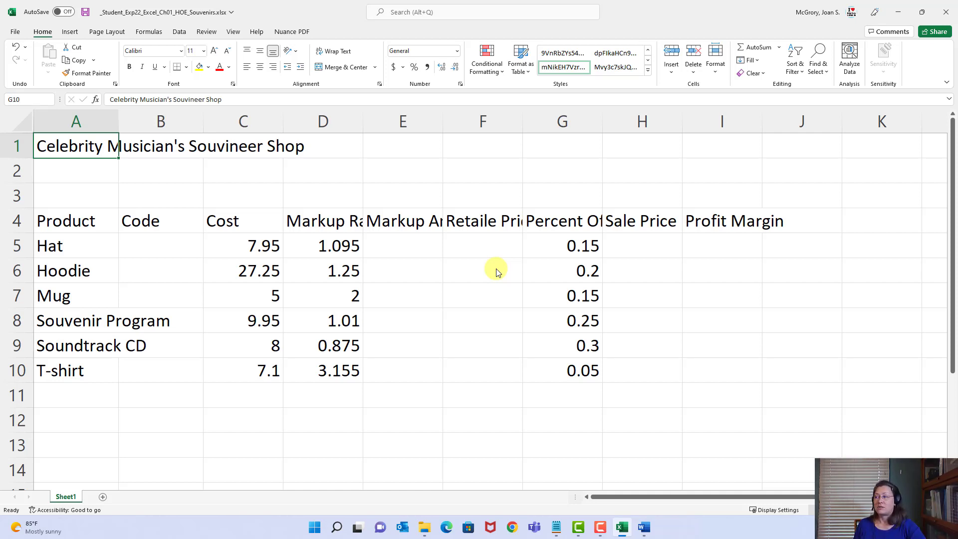
key(Return)
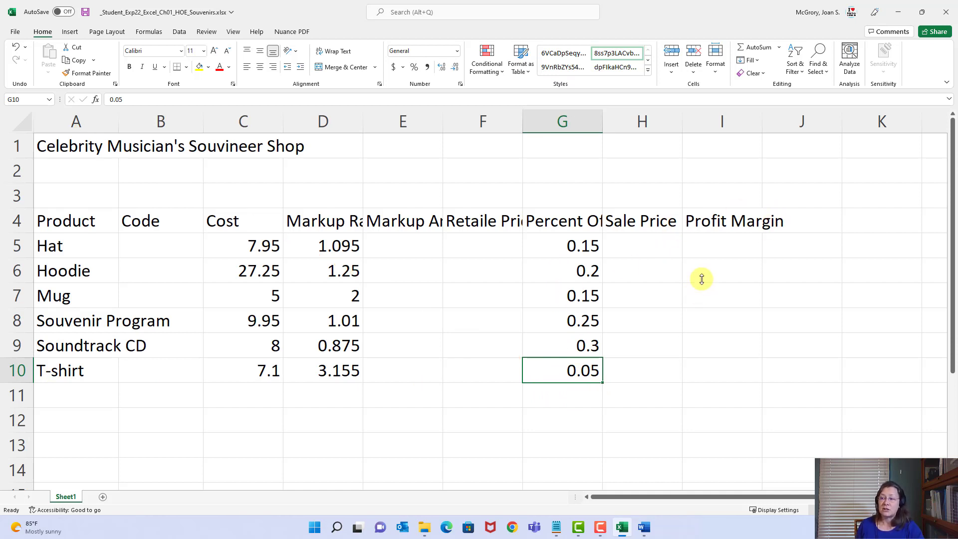
Step: Make cell I5 and then cell B3 active, and return to cell A1
click(721, 244)
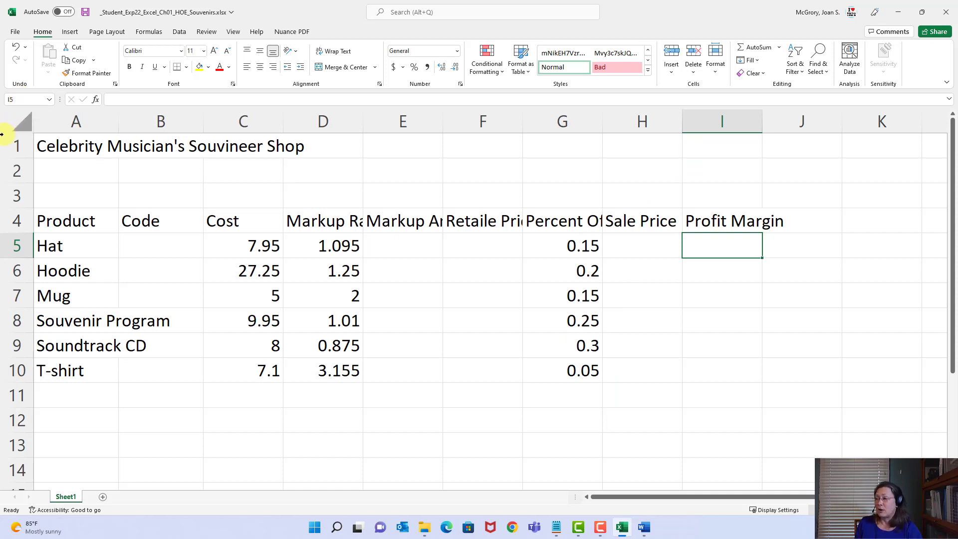
click(145, 198)
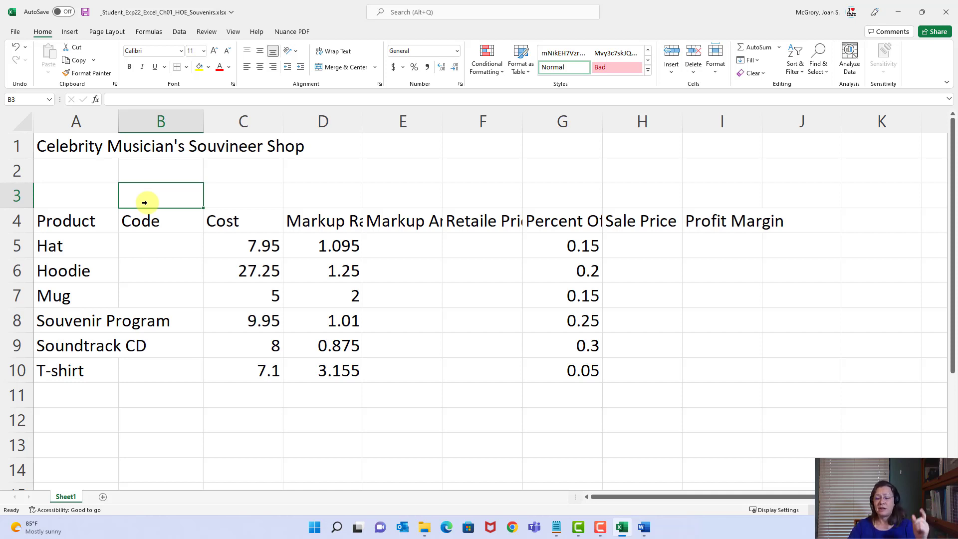
key(ctrl+Home)
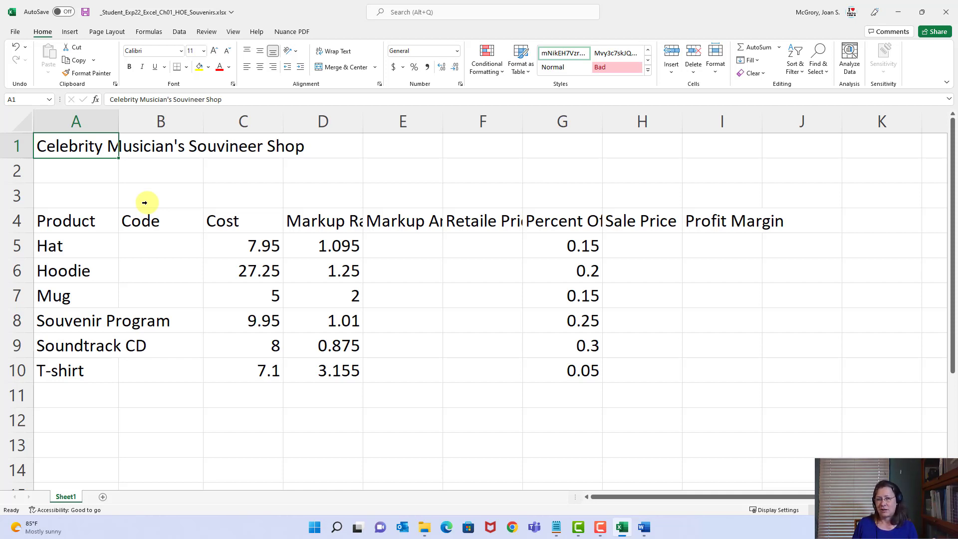
Step: Jump to the last used cell, I10, and move up column I through the Profit Margin heading to cell I1
key(ctrl+End)
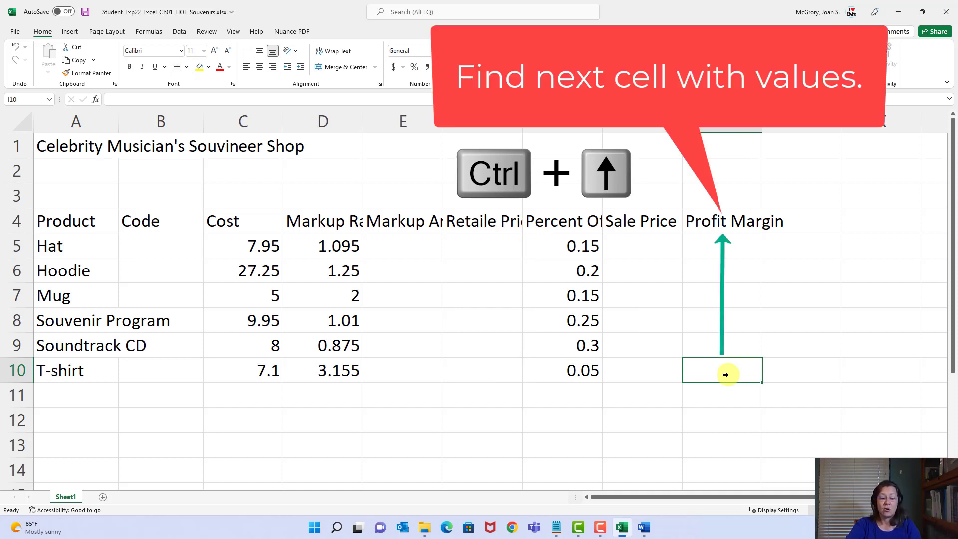
key(ctrl+Up)
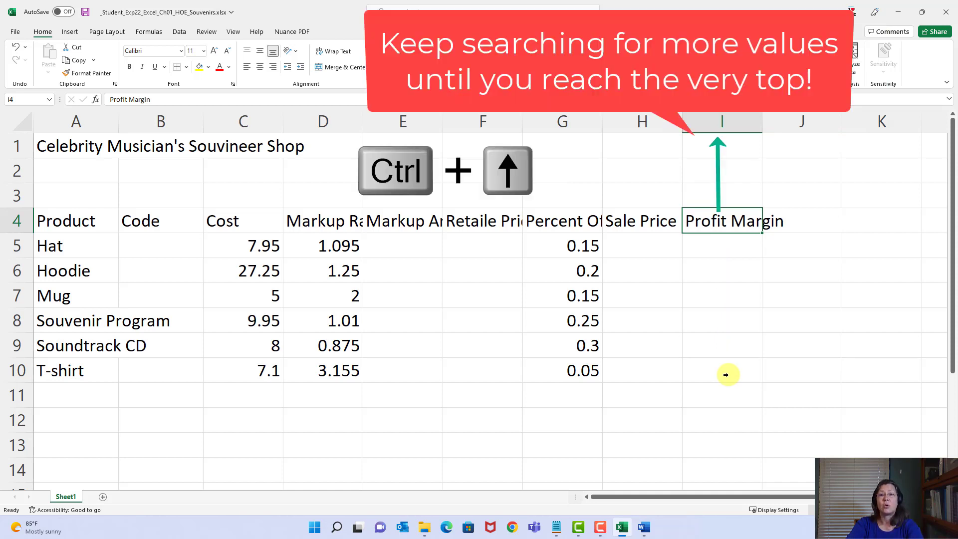
key(ctrl+Up)
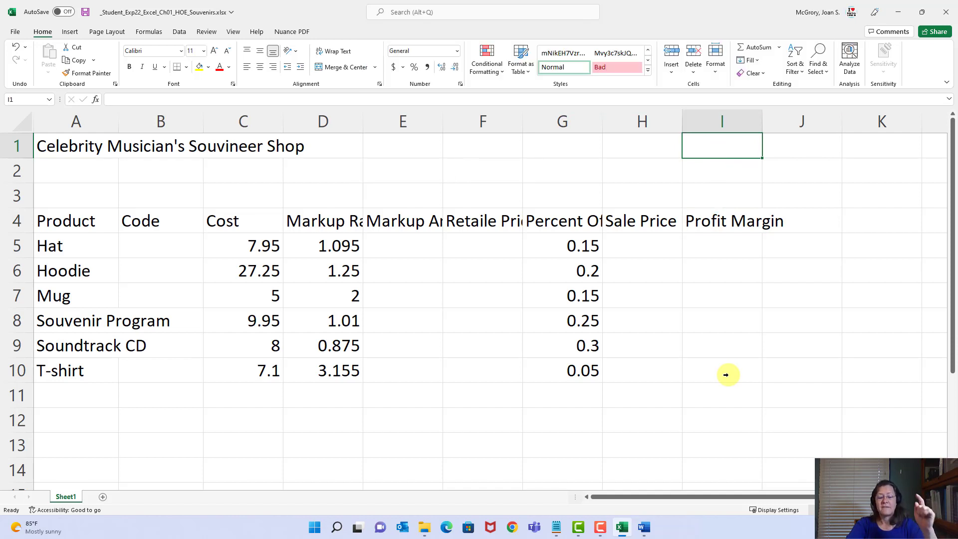
Step: Jump down column I through its heading to the worksheet's last row, 1048576, and return to cell A1
key(ctrl+Down)
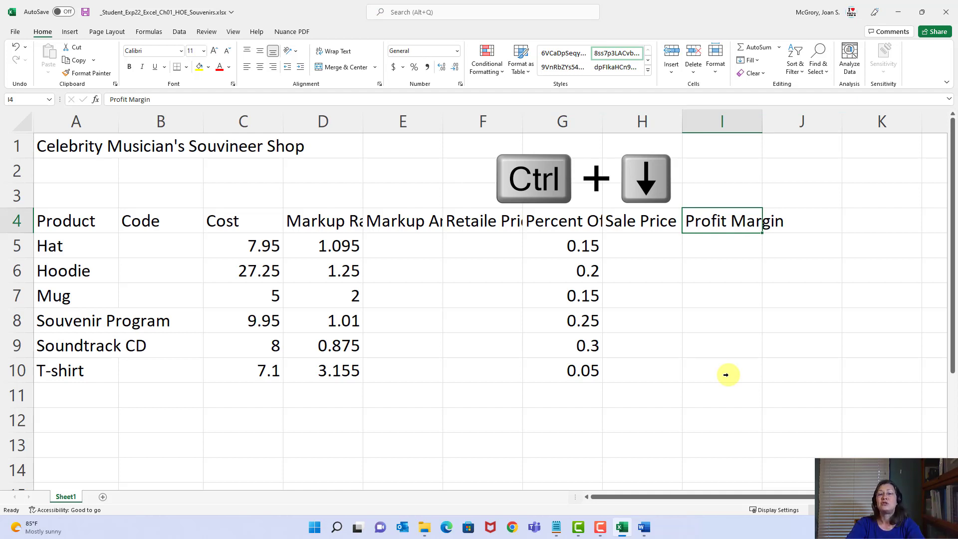
key(ctrl+Down)
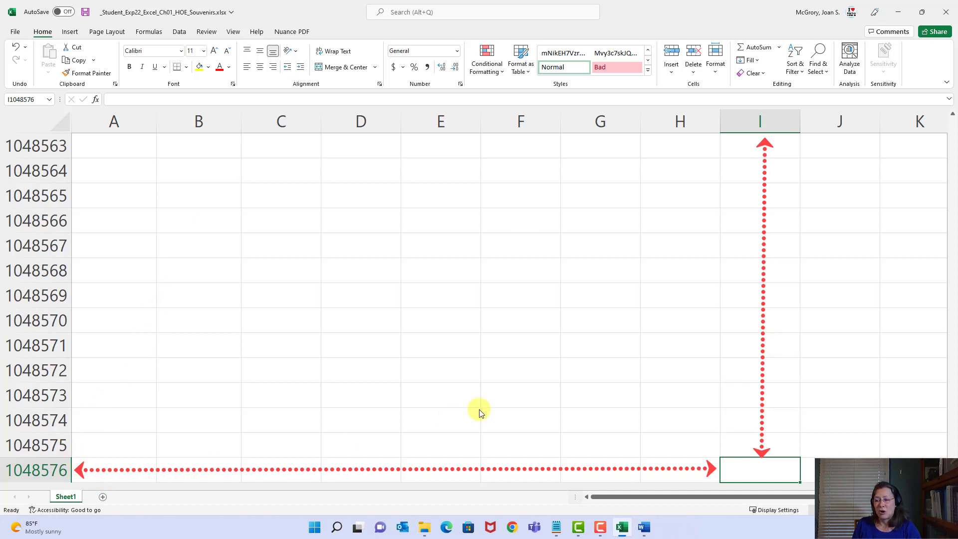
scroll(528, 422, down, 1)
scroll(528, 421, down, 1)
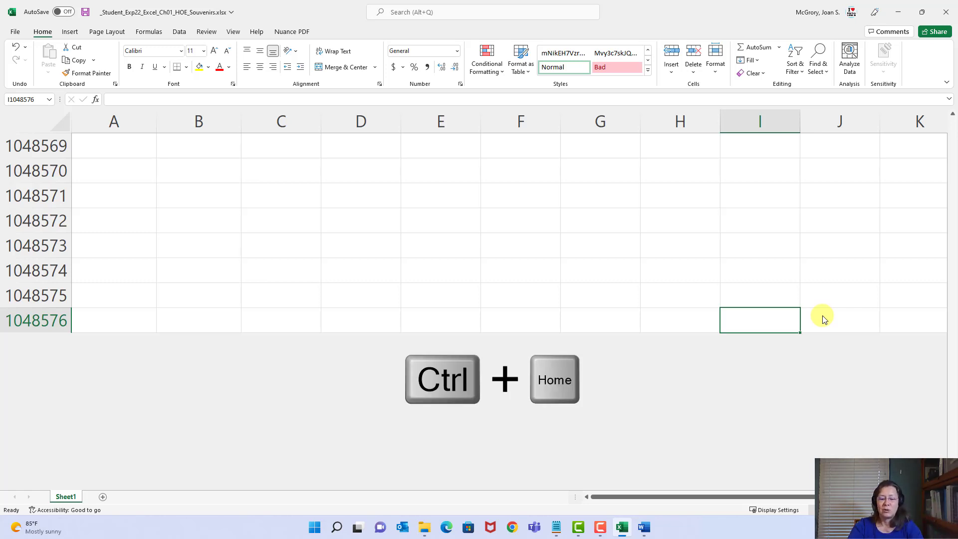
key(ctrl+Home)
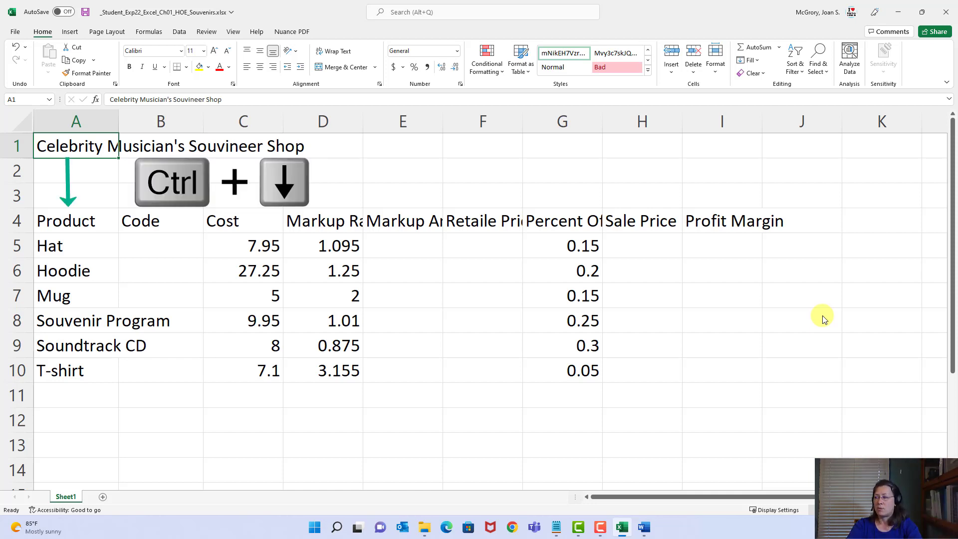
Step: Jump down column A through A4 to A10, and across the filled cells of row 10 to G10
key(ctrl+Down)
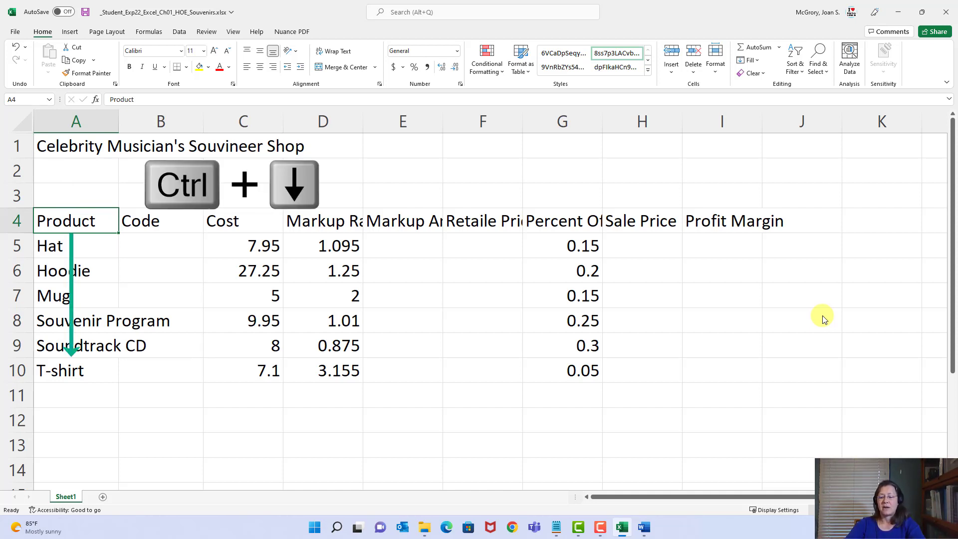
key(ctrl+Down)
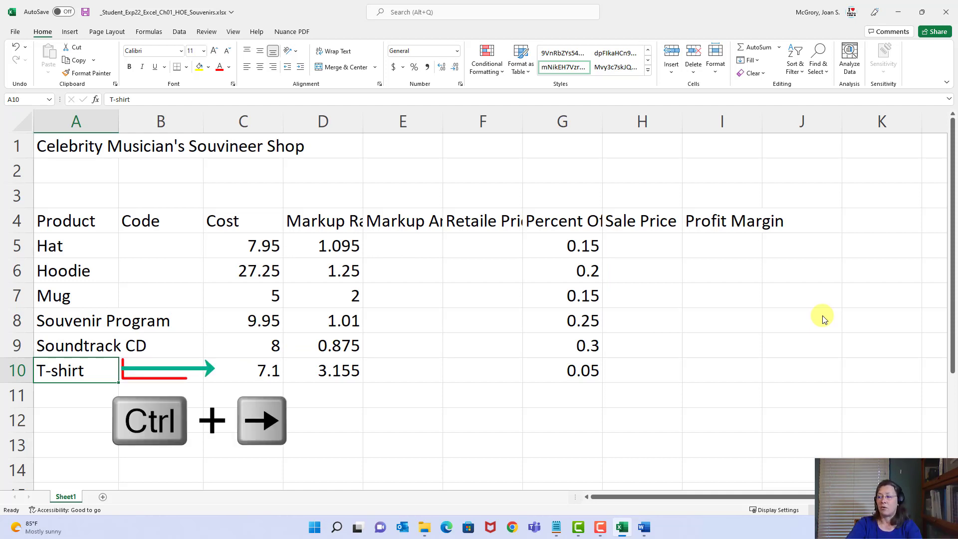
key(ctrl+Right)
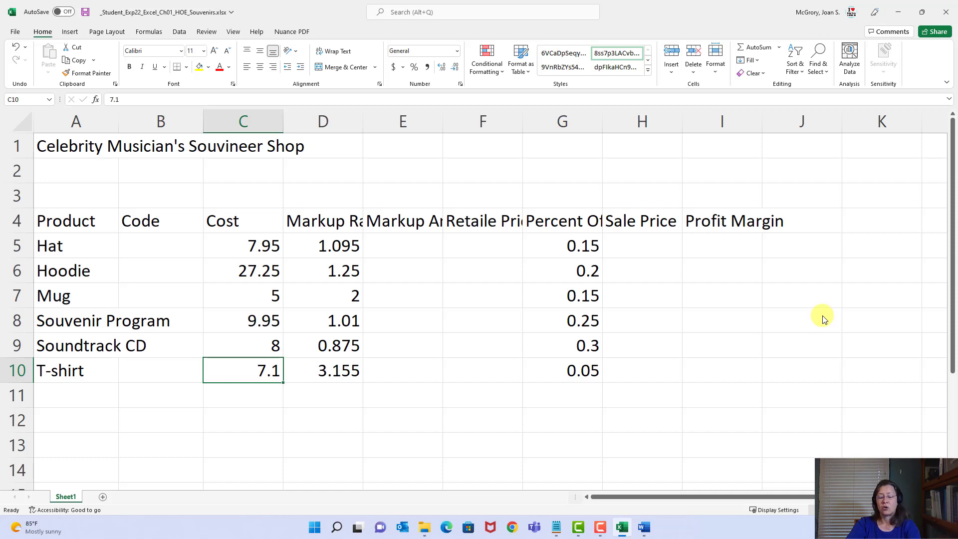
key(ctrl+Right)
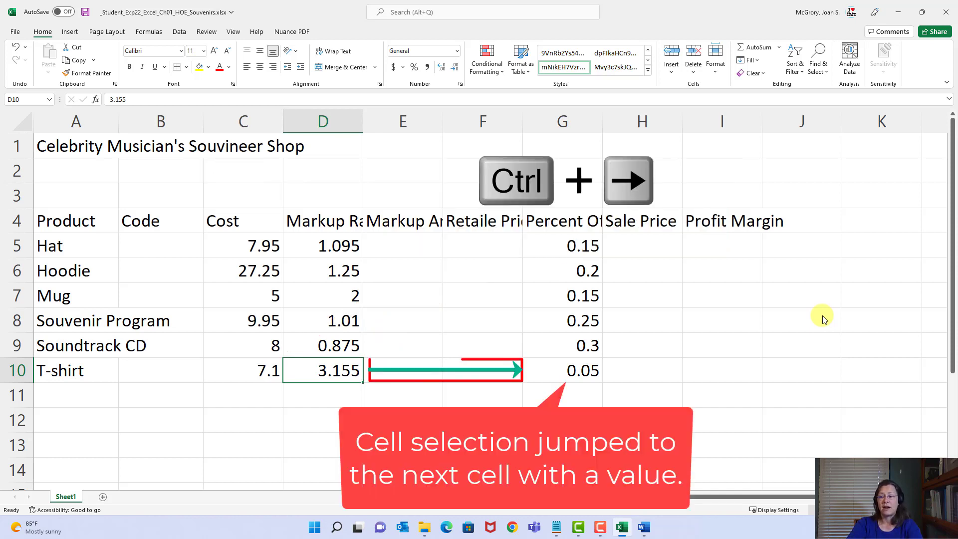
key(ctrl+Right)
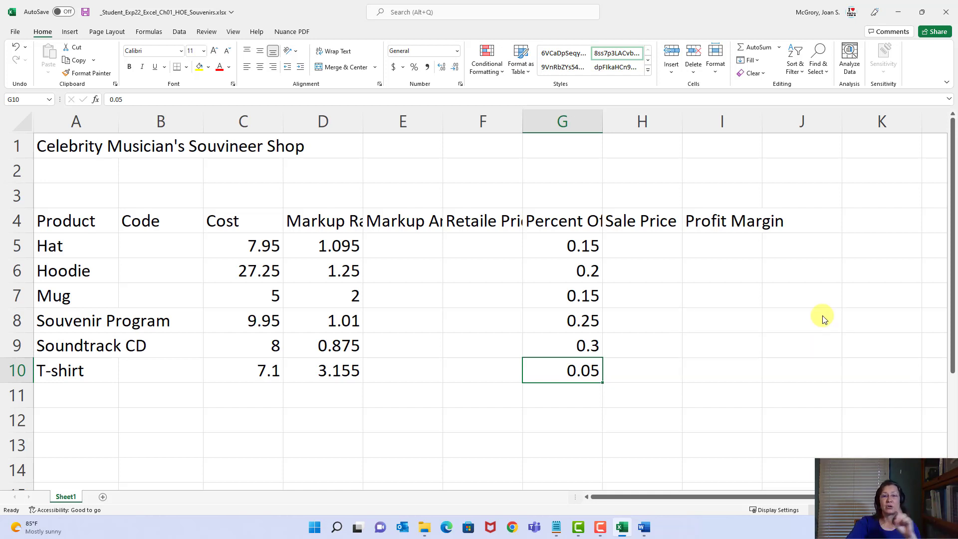
Step: Jump along row 10 to the last column, XFD, and down to cell XFD1048576, and return to cell A1
key(ctrl+Right)
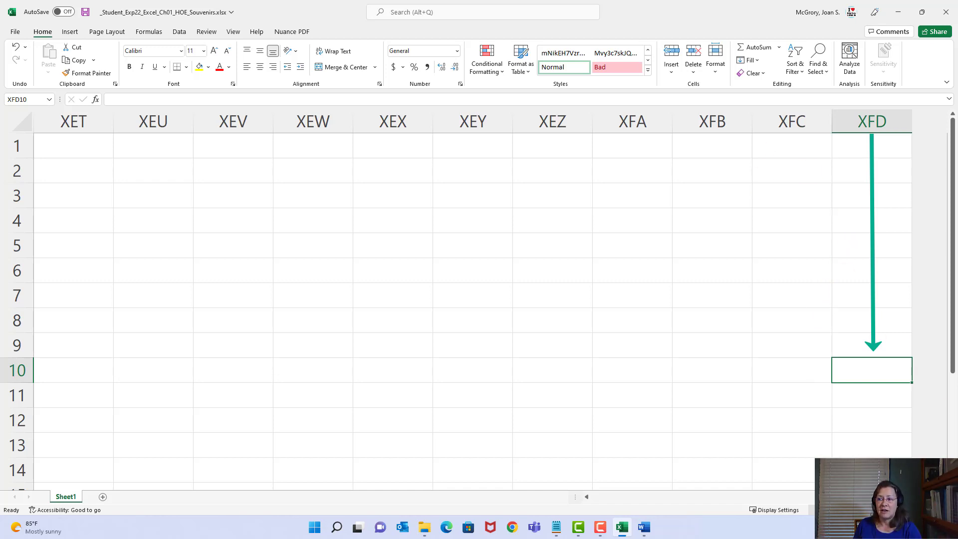
scroll(718, 196, right, 2)
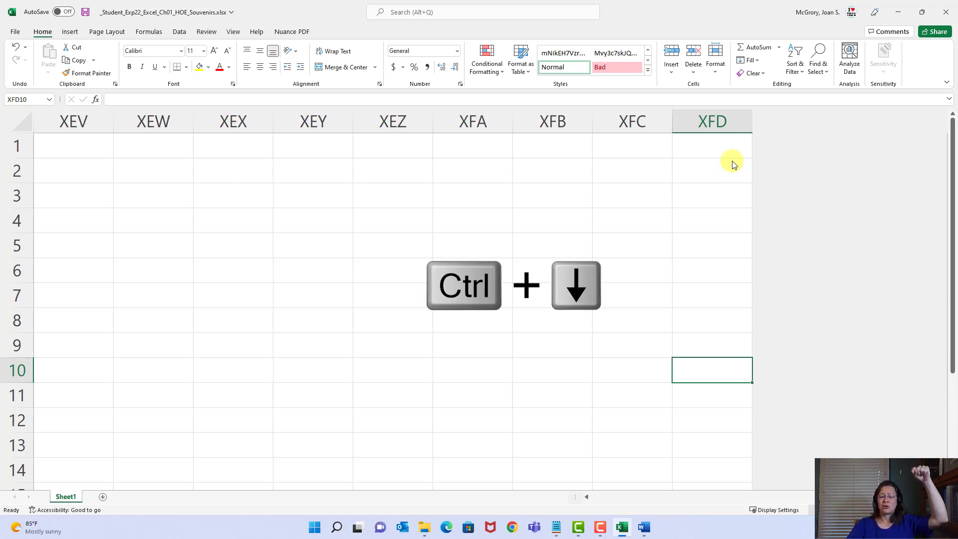
key(ctrl+Down)
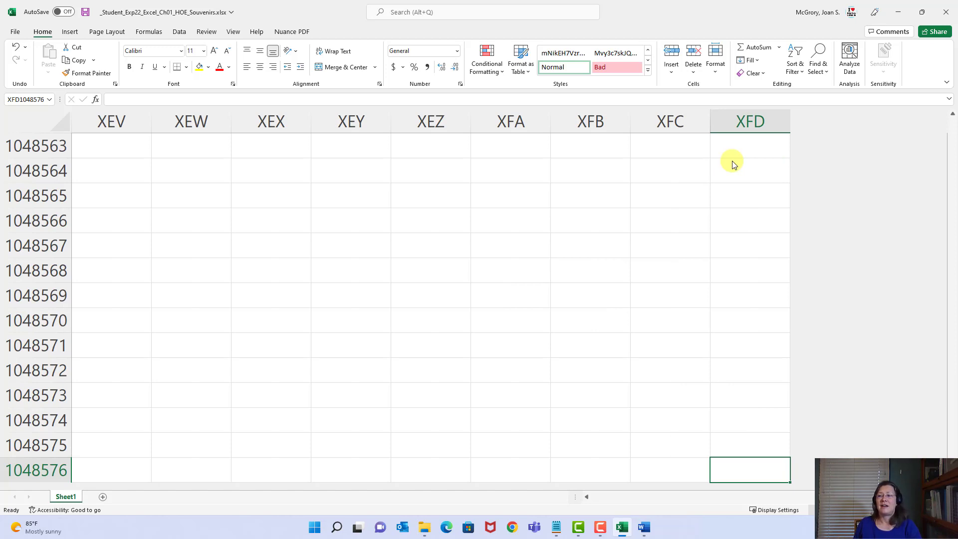
scroll(797, 246, down, 2)
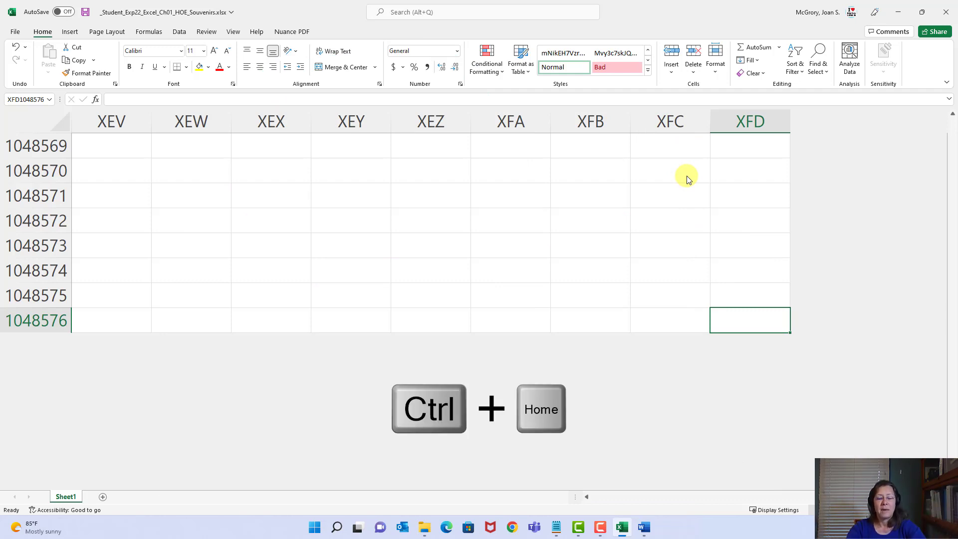
key(ctrl+Home)
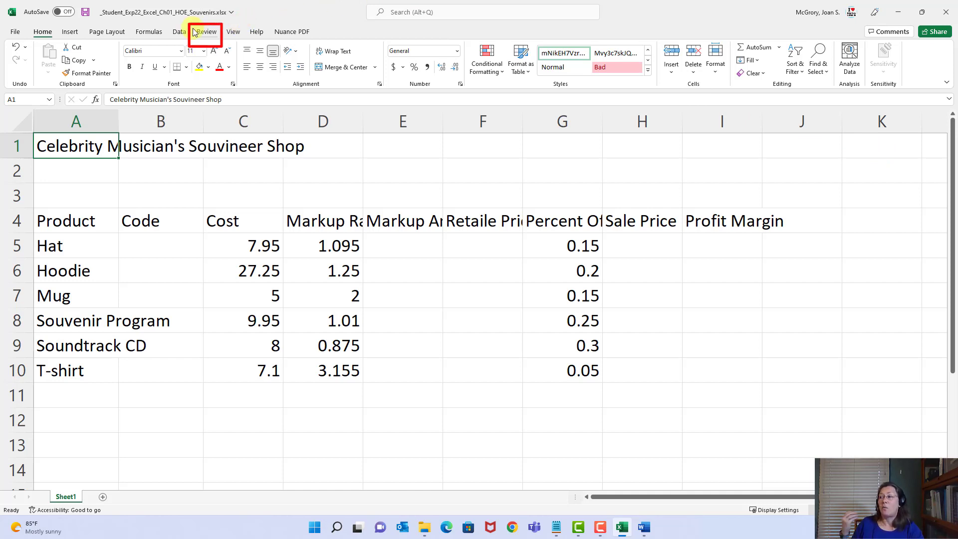
Step: Start a spelling check of the worksheet and correct "Souvineer" in the title to "Souvenir"
click(208, 34)
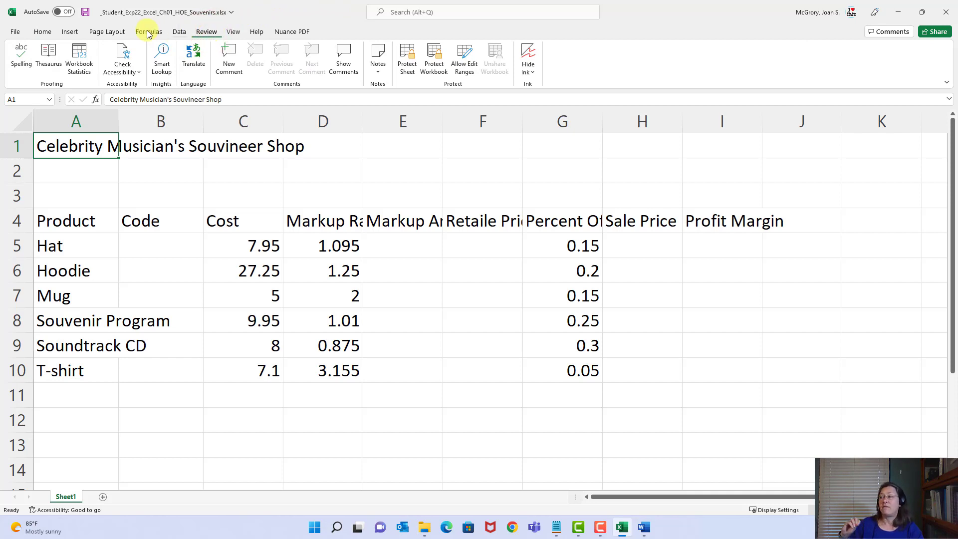
click(21, 64)
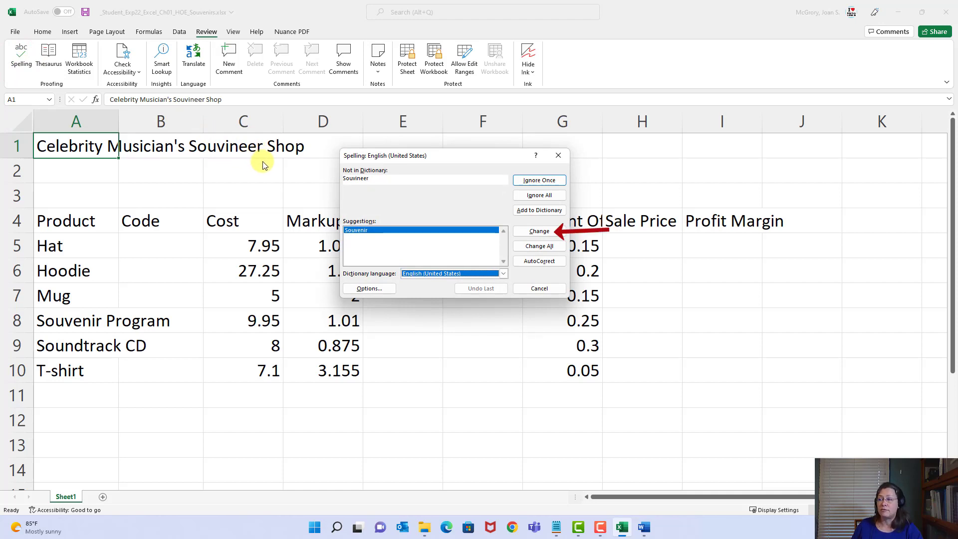
click(533, 234)
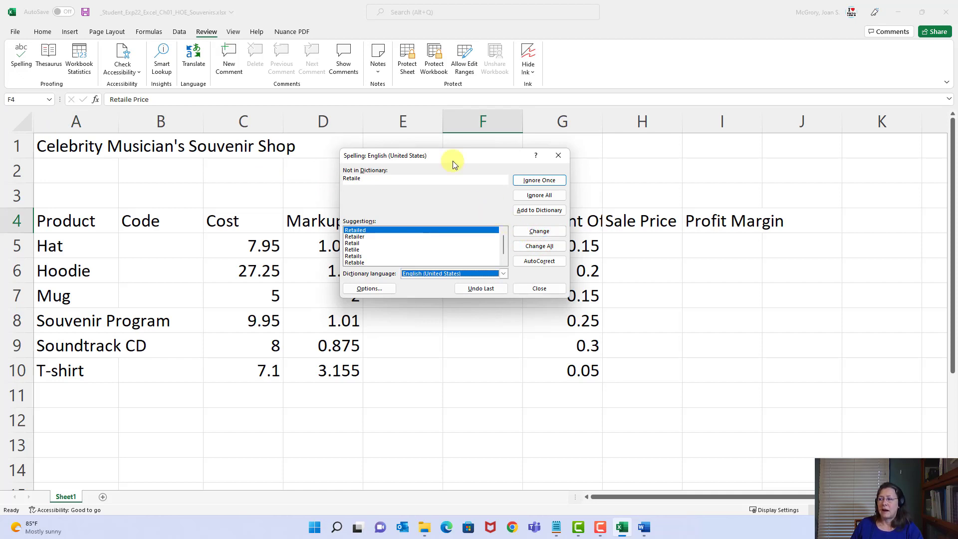
Step: Correct "Retaile" in the F4 heading to "Retail", close the completed spelling check and save the workbook
drag(456, 157, 660, 152)
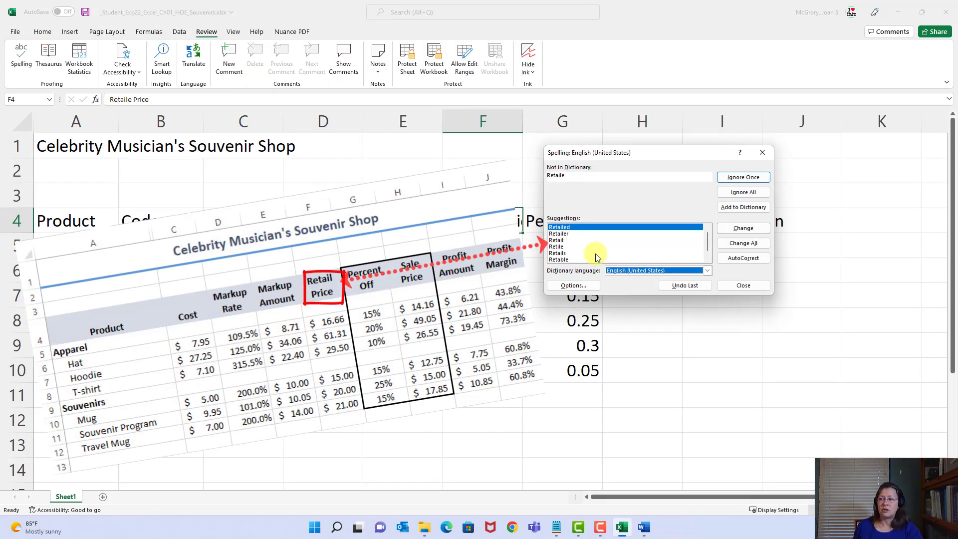
click(558, 242)
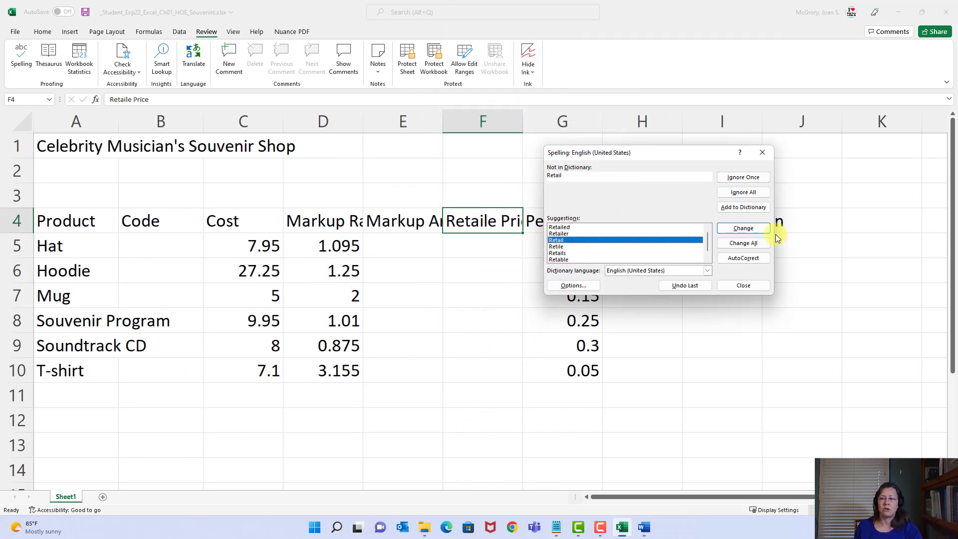
click(752, 231)
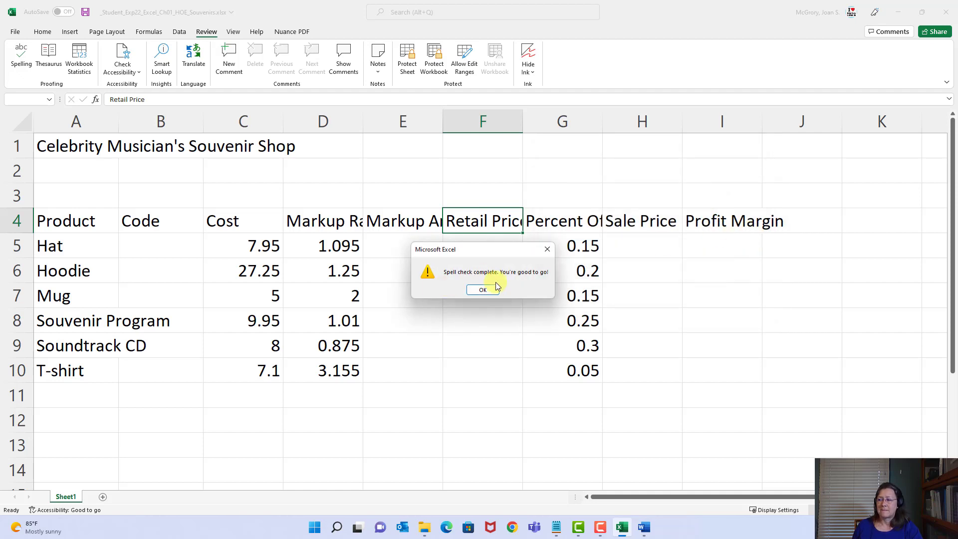
click(483, 290)
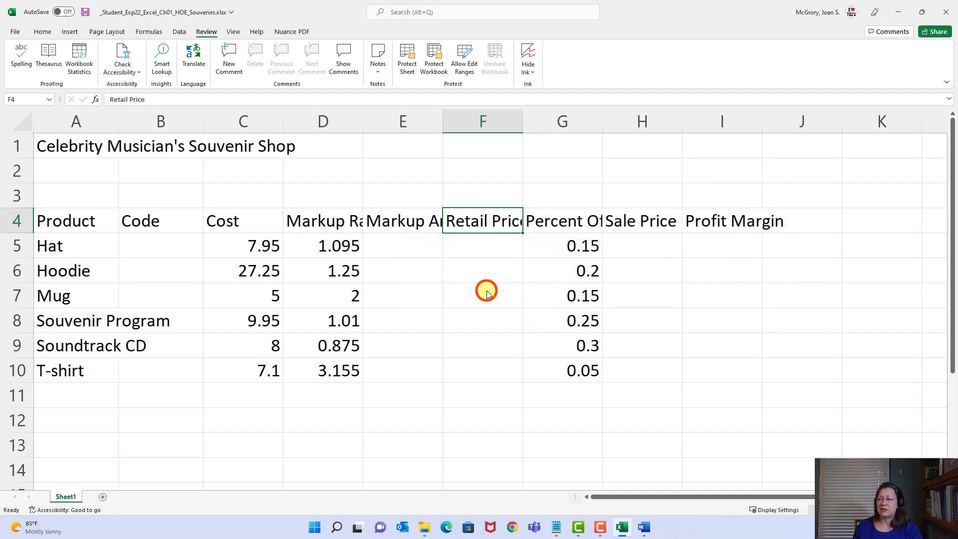
click(85, 13)
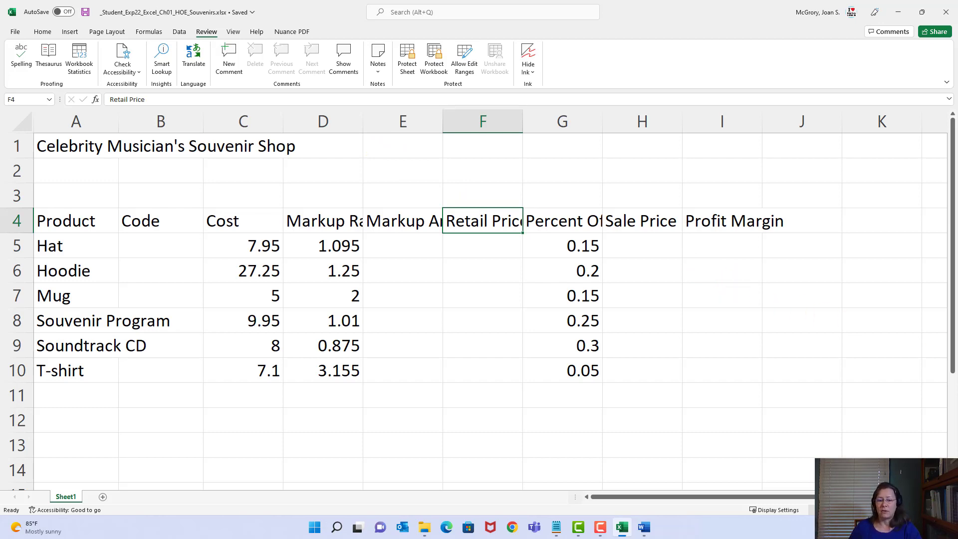
Step: Switch to the Word instructions and examine step 3, including cell B5 and the range reference B6:B10
key(alt+Tab)
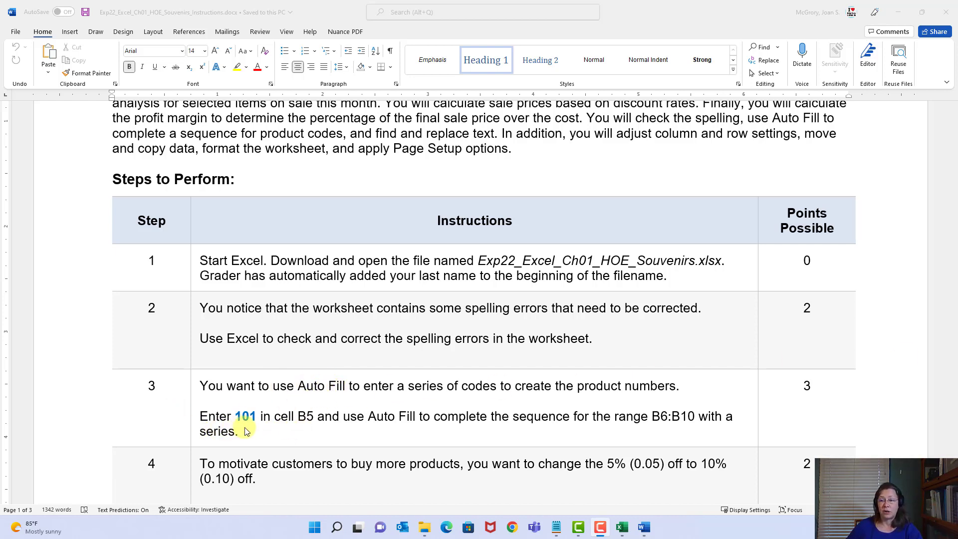
click(514, 418)
click(516, 417)
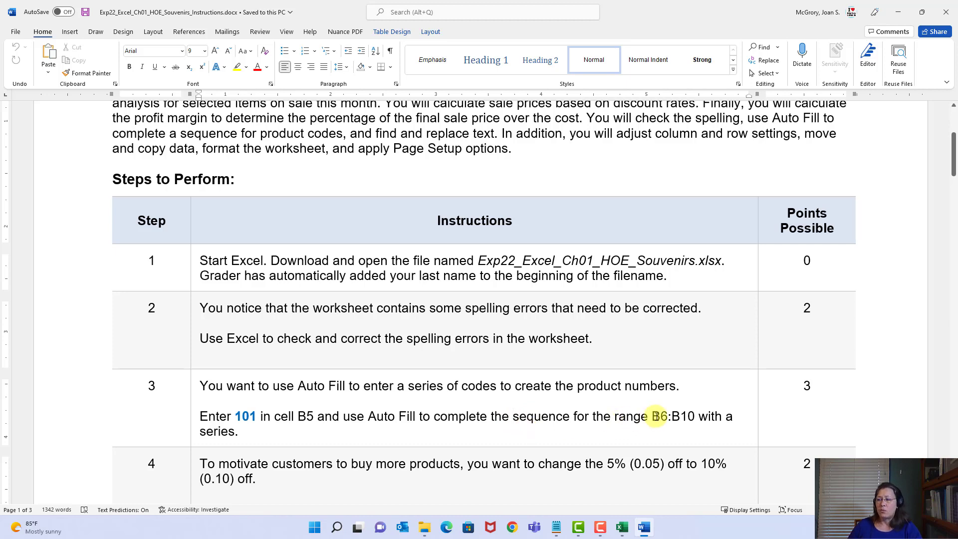
drag(651, 415, 668, 415)
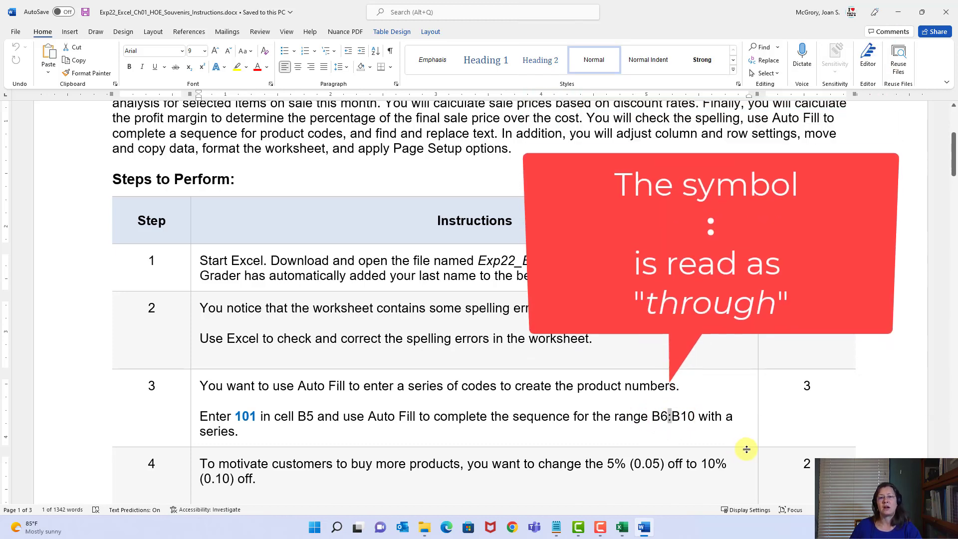
drag(675, 416, 692, 415)
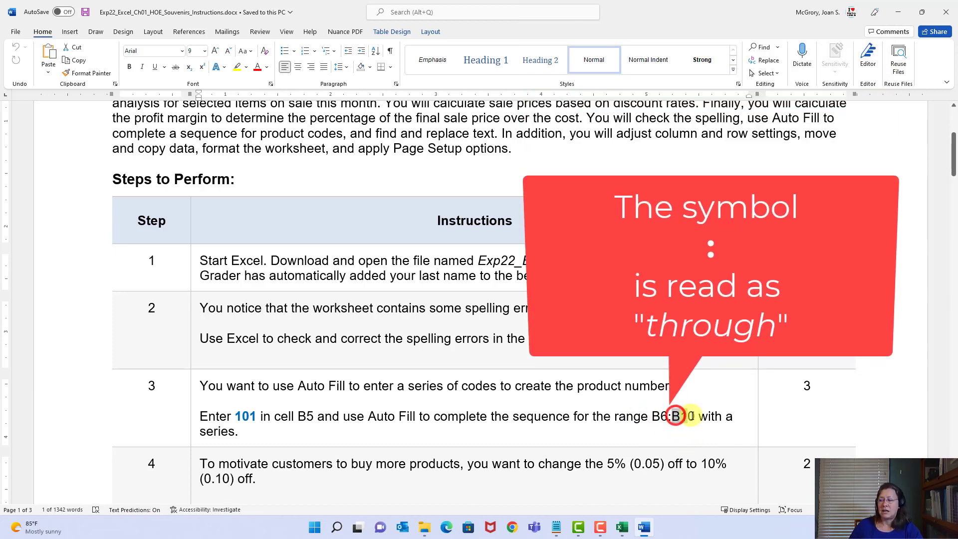
Step: Switch back to the Souvenirs workbook in Excel and enter 101 as the Hat's code in cell B5
click(624, 530)
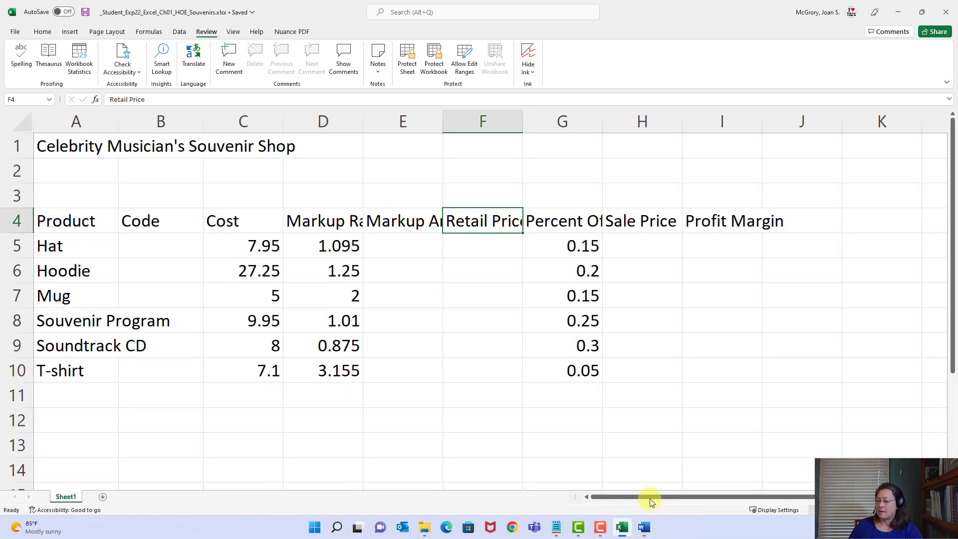
click(157, 241)
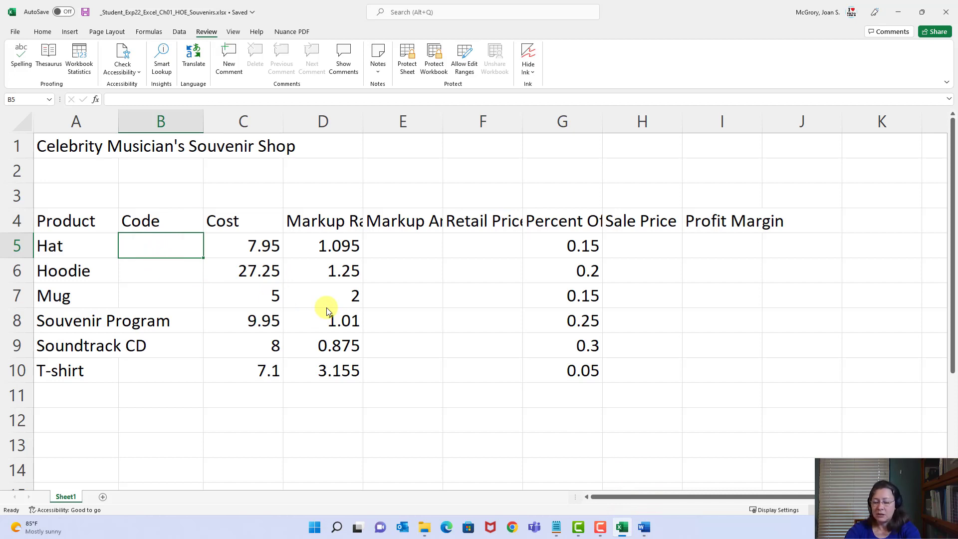
text(101)
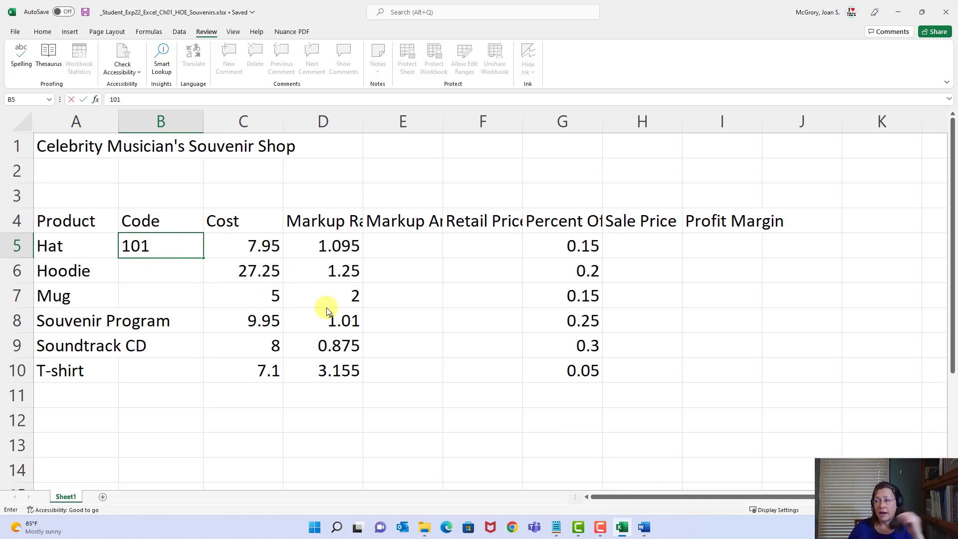
key(Return)
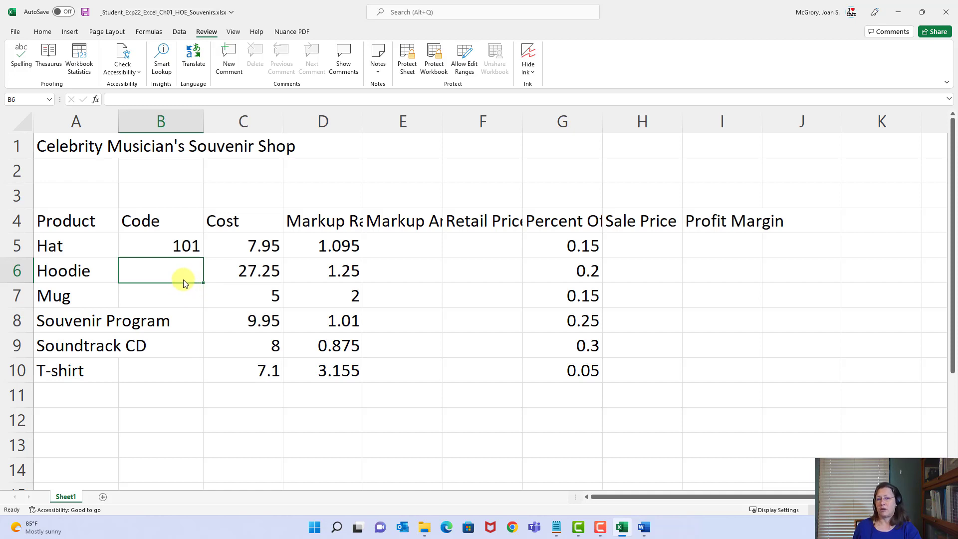
Step: Move the Hat's code from cell B5 to cell D2, and undo the move
click(185, 249)
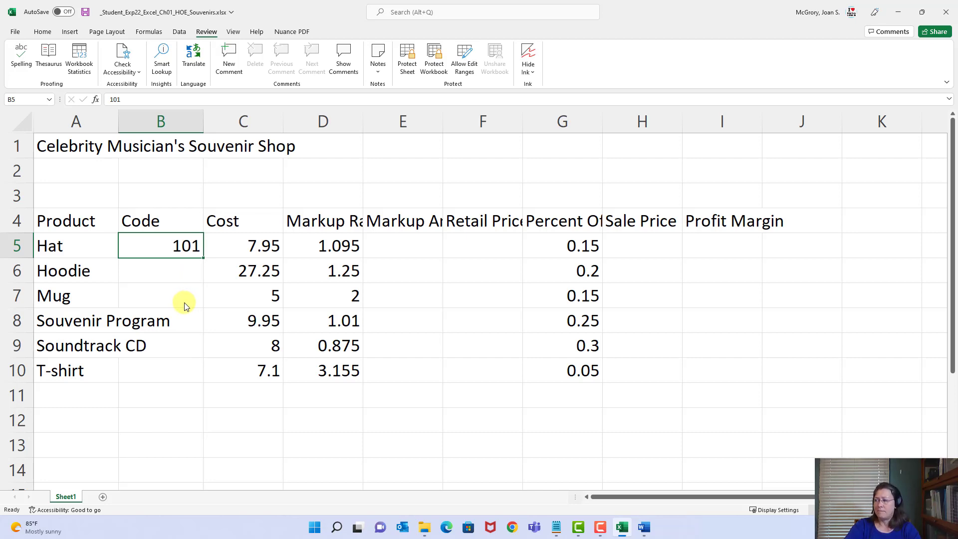
ctrl+scroll(184, 306, up, 1)
ctrl+scroll(184, 306, up, 3)
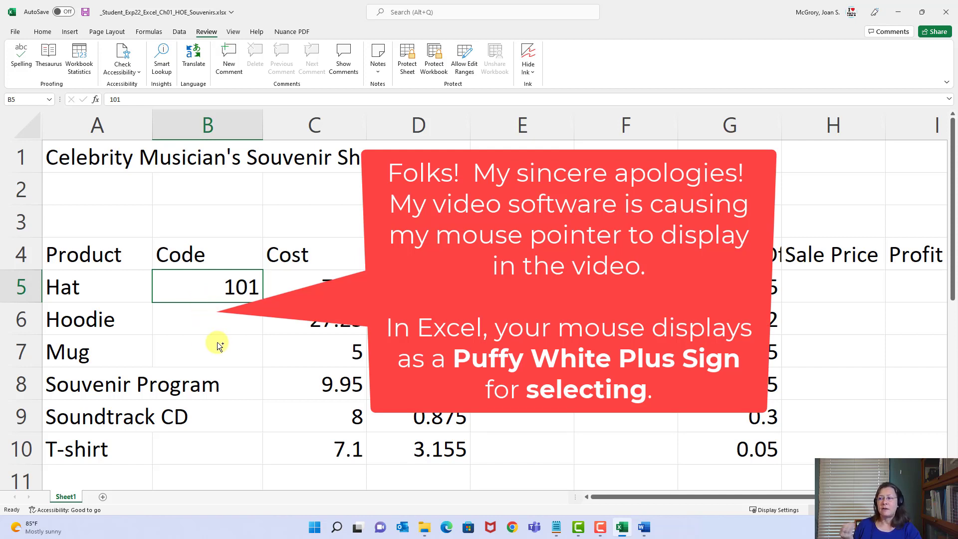
click(312, 220)
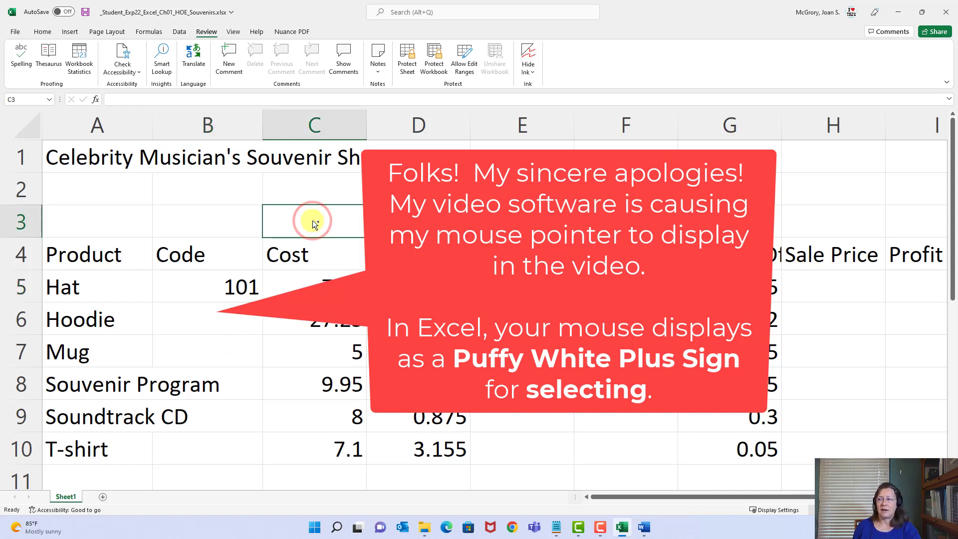
click(221, 289)
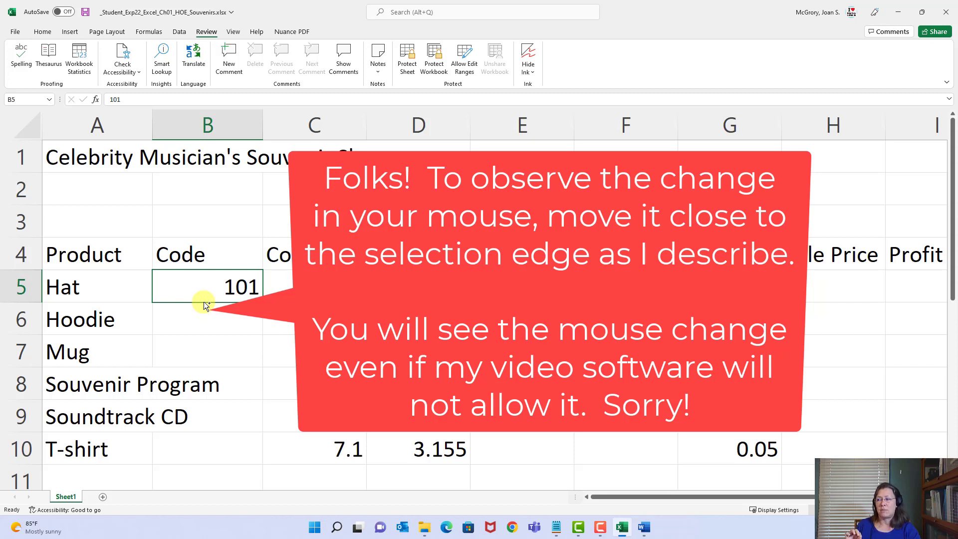
drag(204, 301, 400, 195)
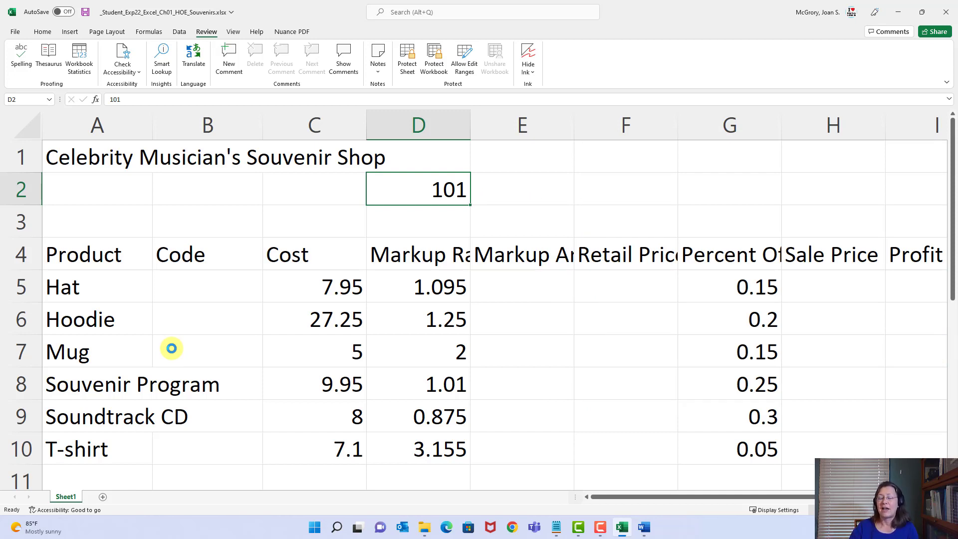
key(ctrl+z)
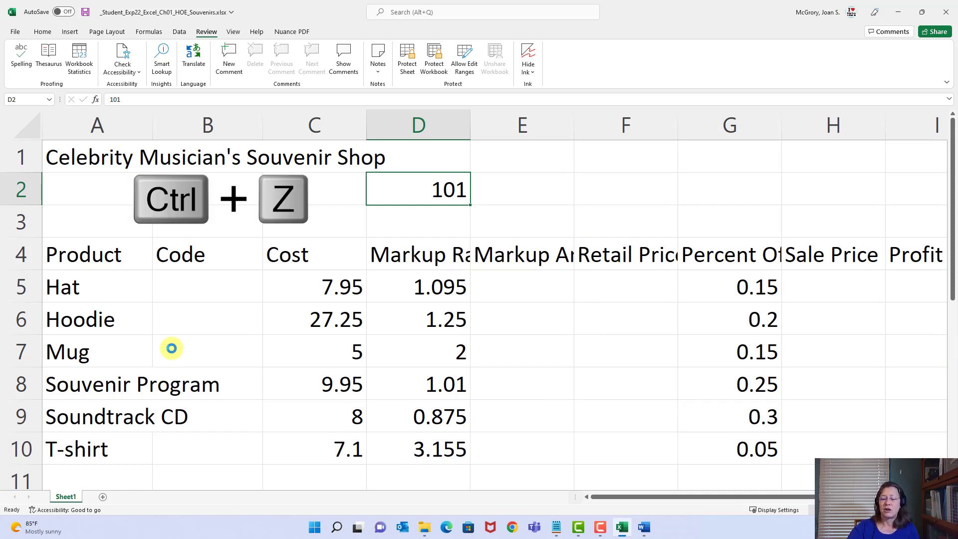
key(ctrl+z)
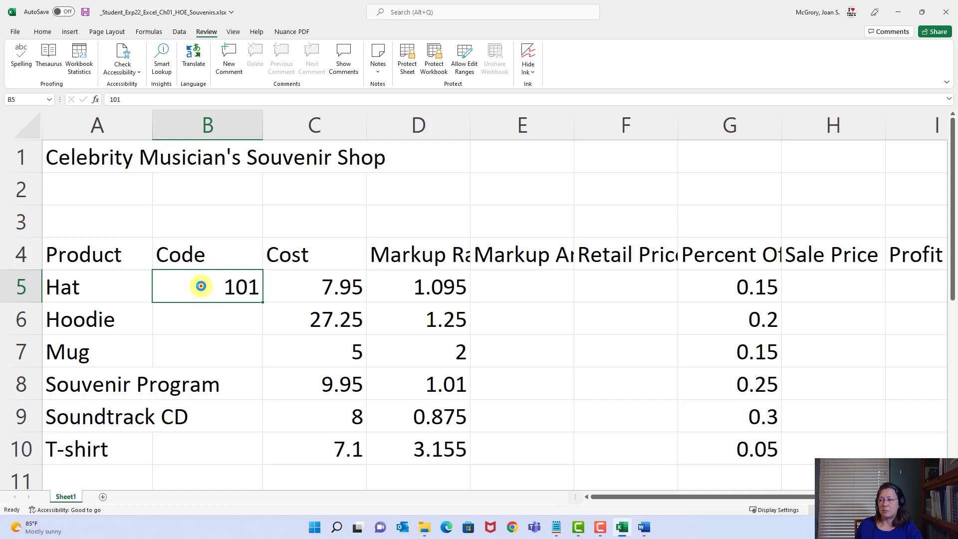
Step: Practise selecting the range B5:D6, and reselect only cell B5
drag(202, 287, 429, 314)
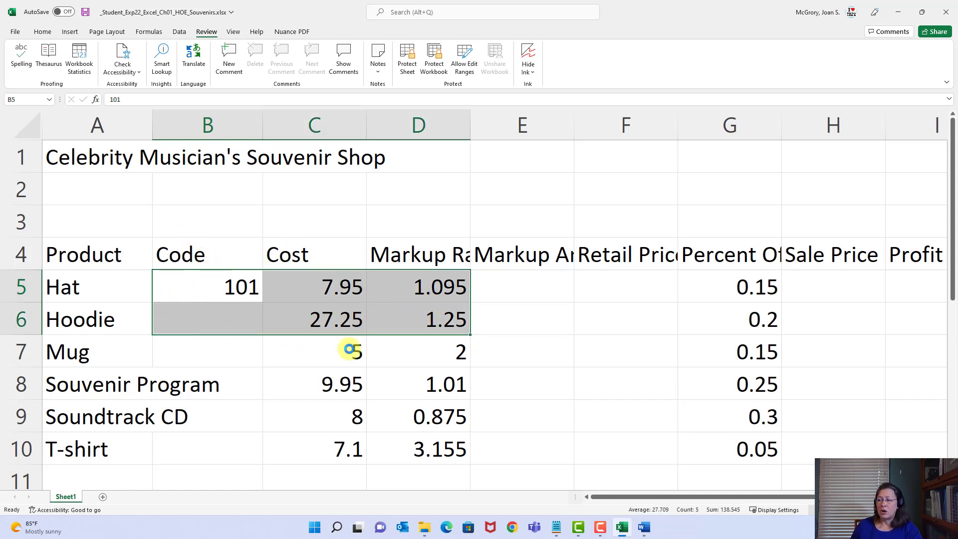
click(219, 286)
drag(218, 285, 410, 318)
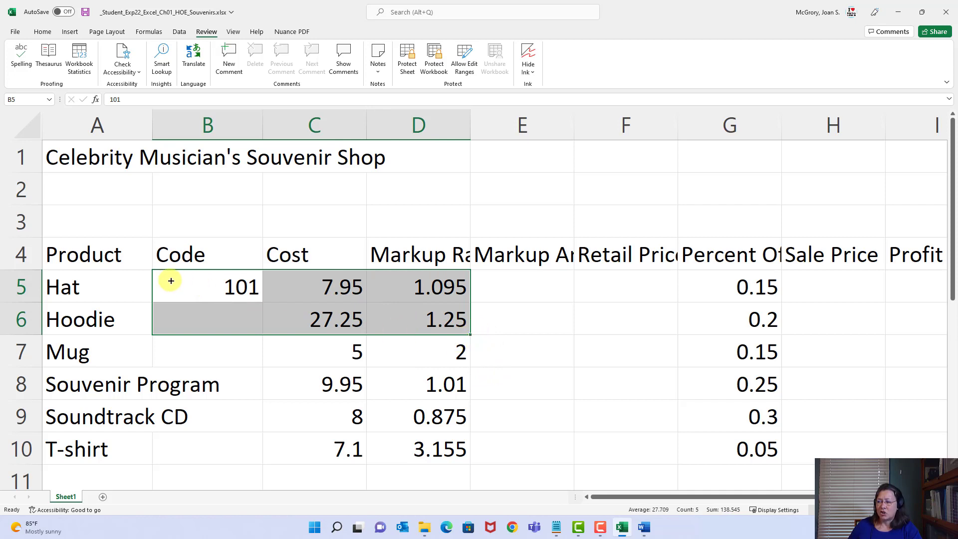
click(229, 289)
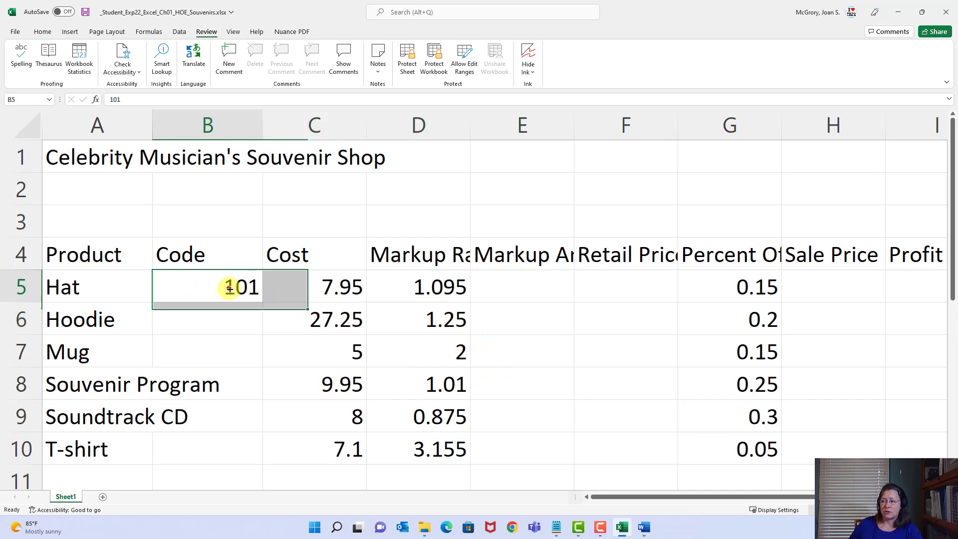
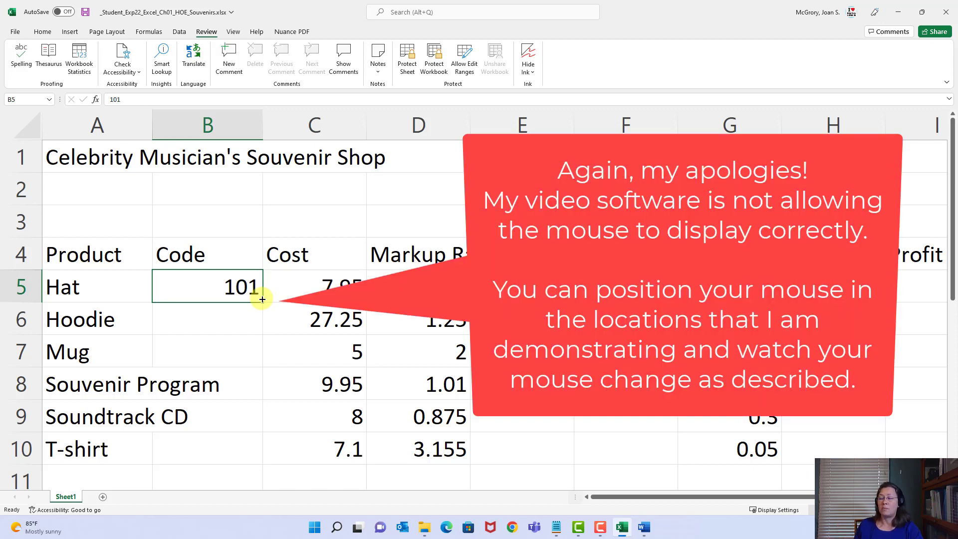
Step: Auto Fill the Hat's code from cell B5 down through B10 and convert the copied values with Fill Series
drag(256, 294, 223, 292)
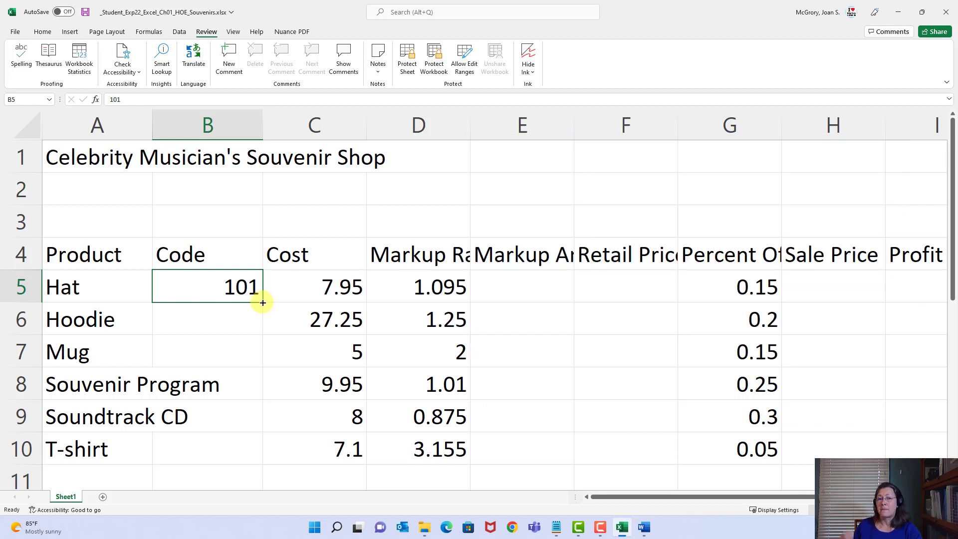
drag(262, 302, 260, 402)
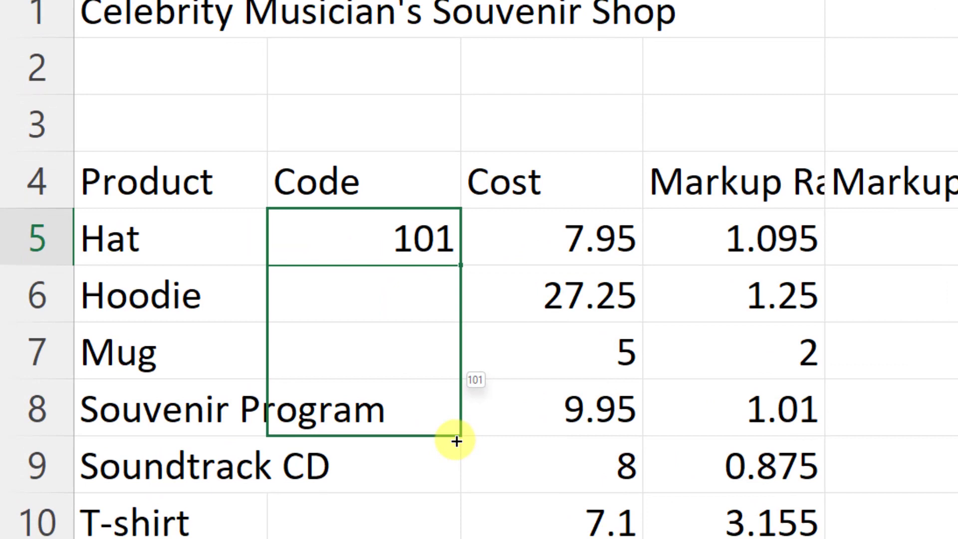
drag(457, 441, 455, 441)
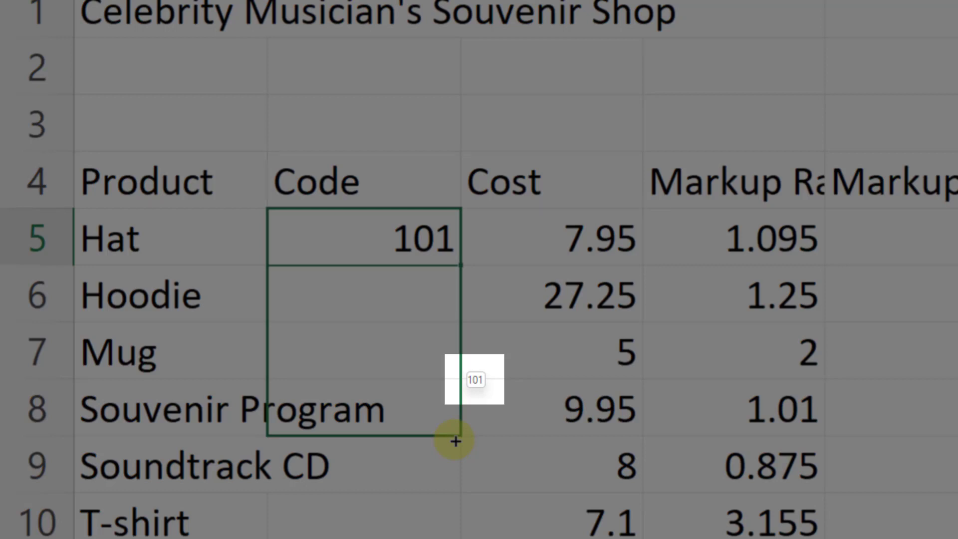
drag(455, 440, 436, 530)
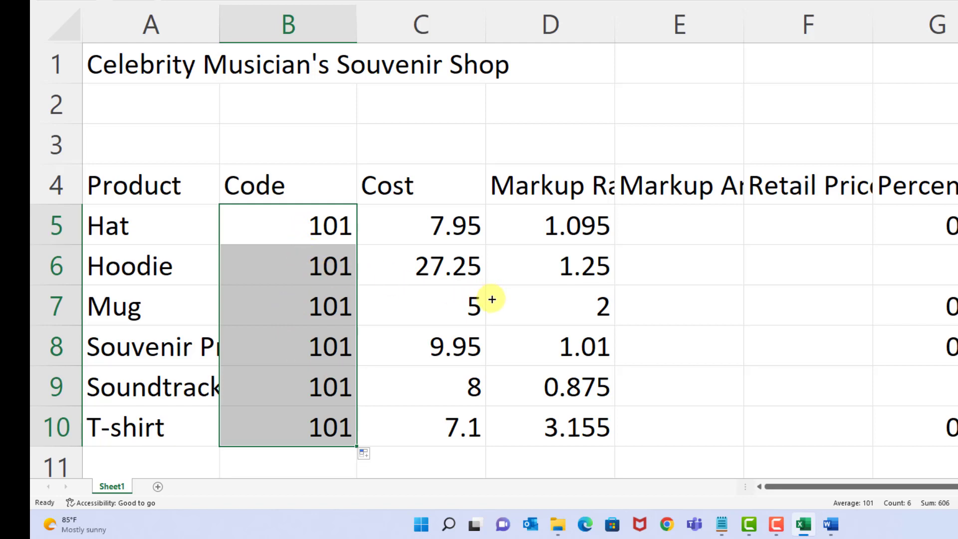
scroll(492, 299, down, 1)
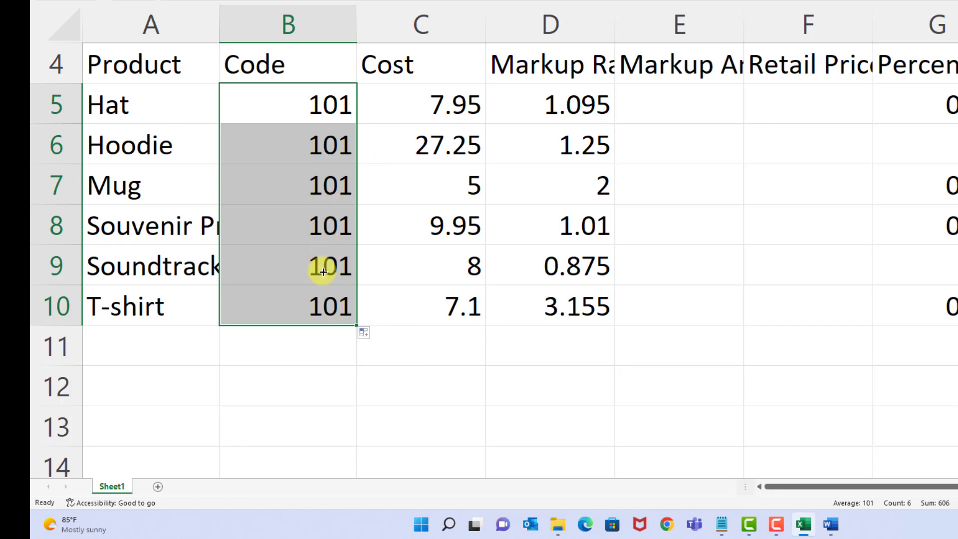
click(375, 337)
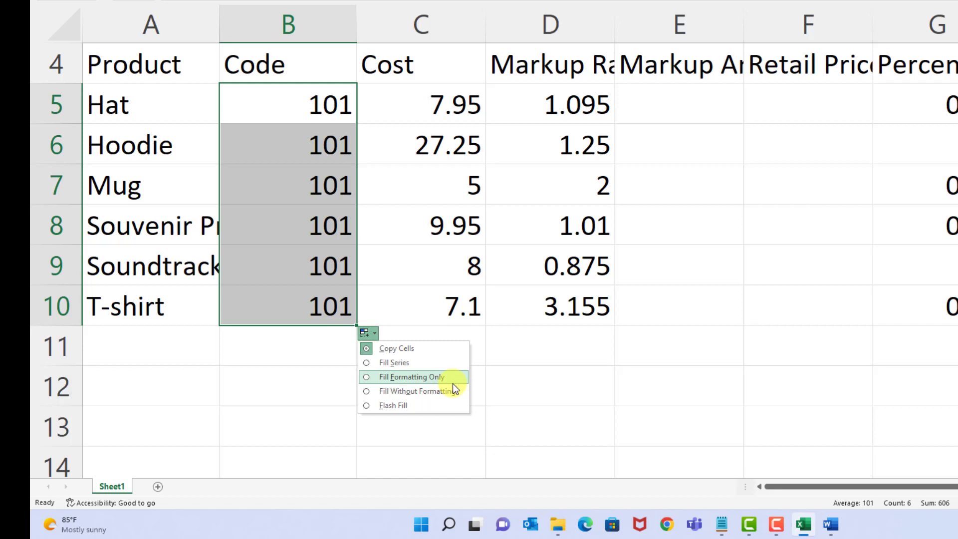
click(390, 363)
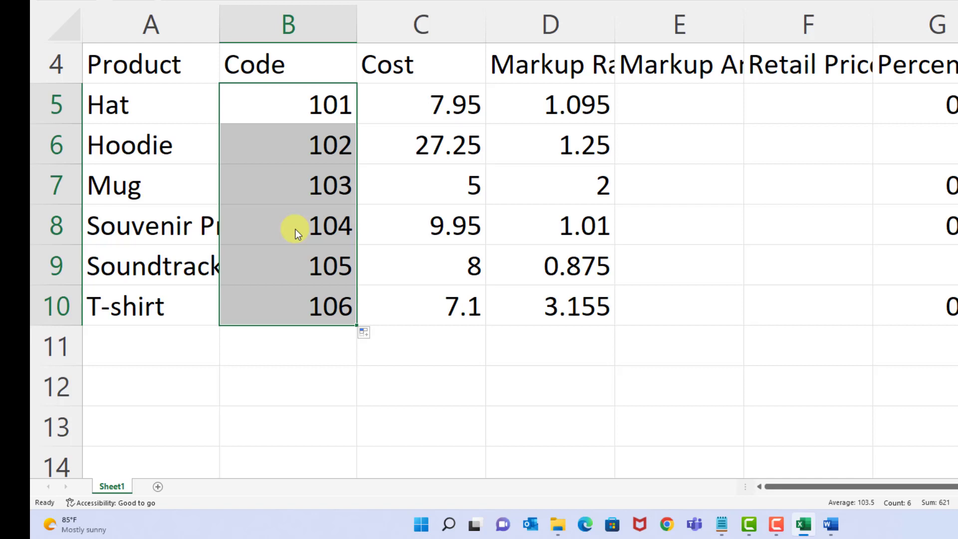
Step: Enter Hat in cell A11 using AutoComplete, and undo the entry
click(176, 345)
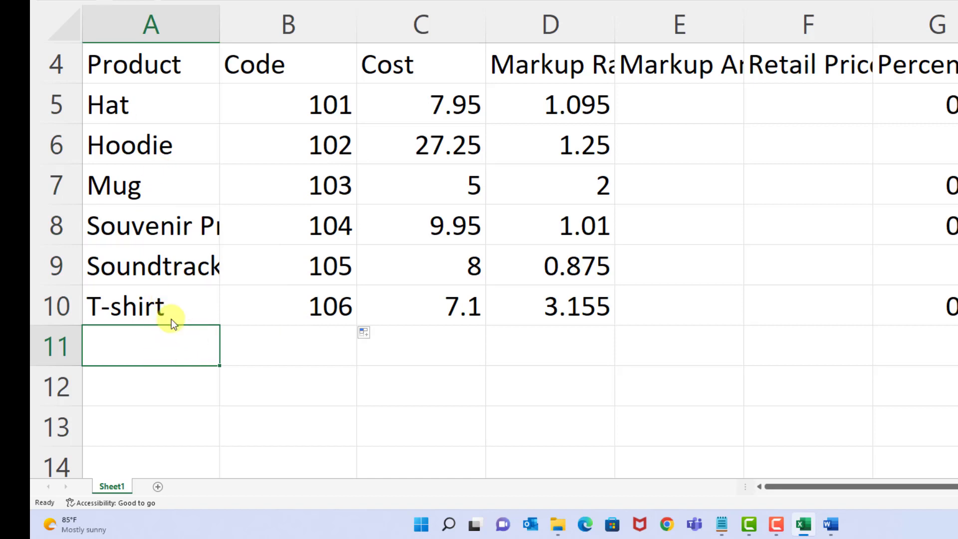
text(Ha)
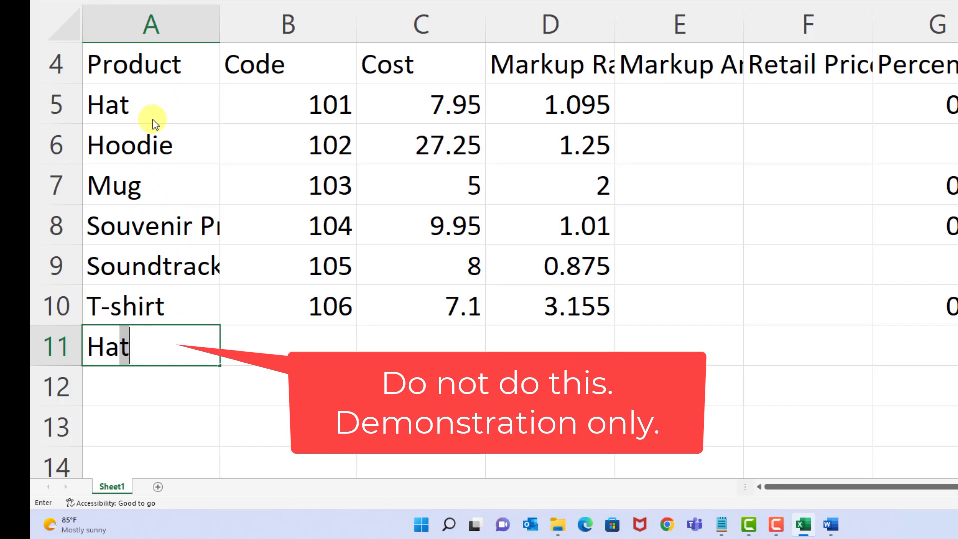
key(Return)
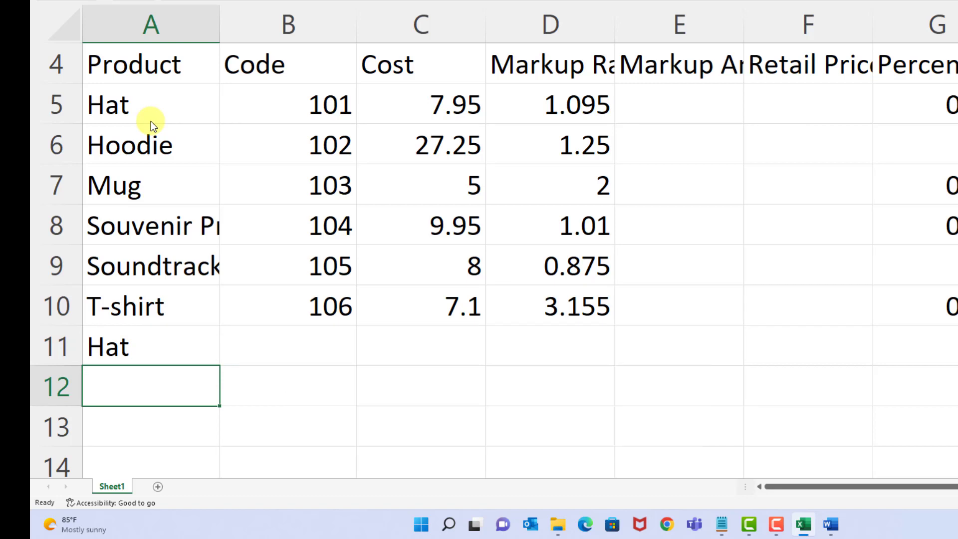
key(ctrl+z)
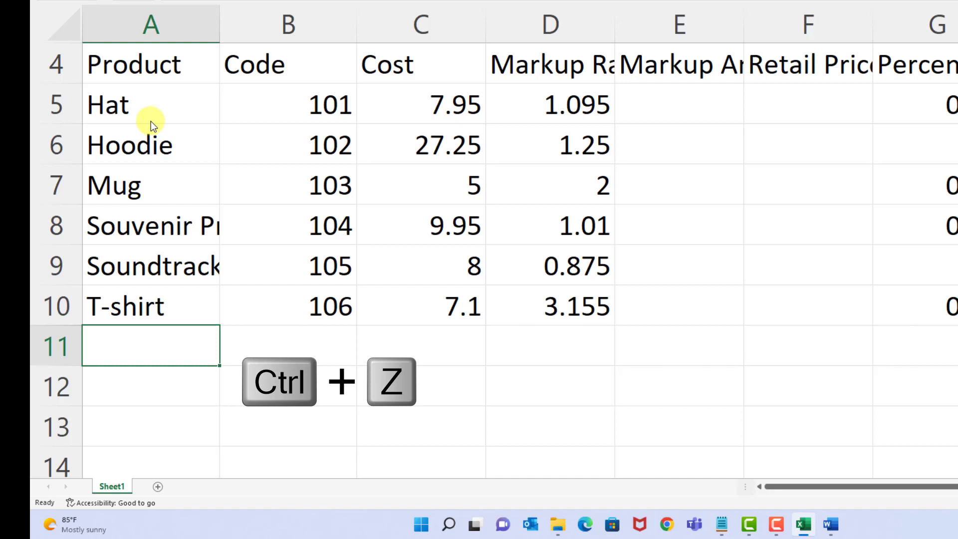
Step: Repeat the Auto Fill from B5 through B10 with the Fill Series option, and save the workbook
click(328, 121)
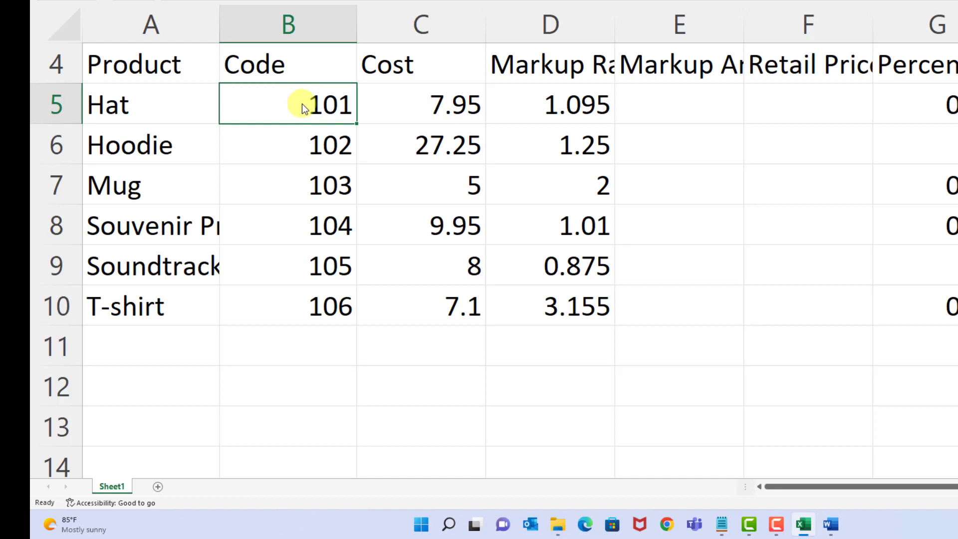
drag(357, 122, 357, 310)
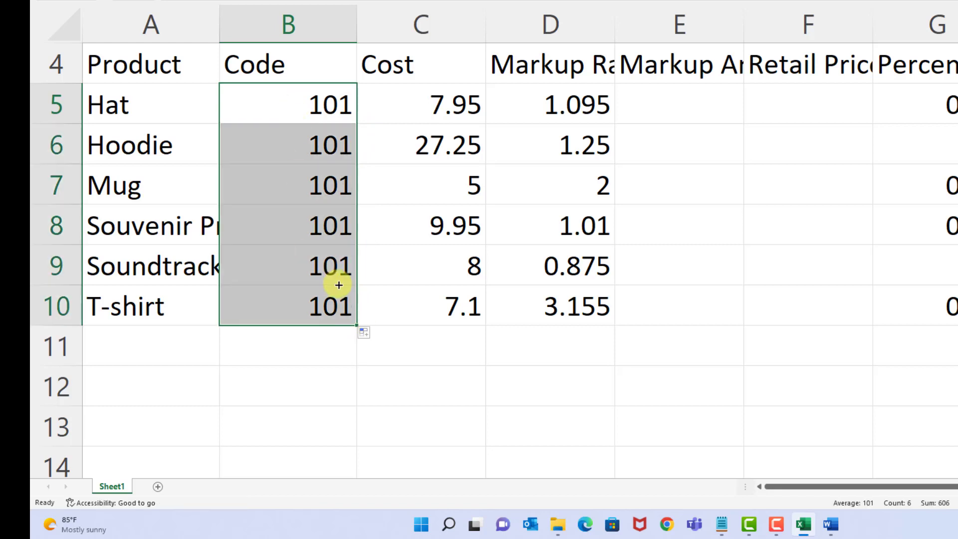
click(373, 334)
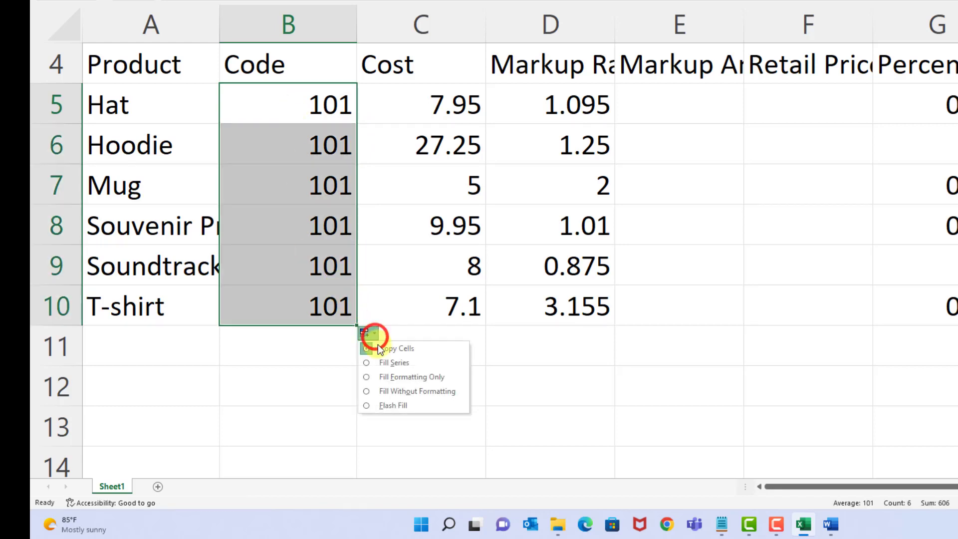
click(384, 363)
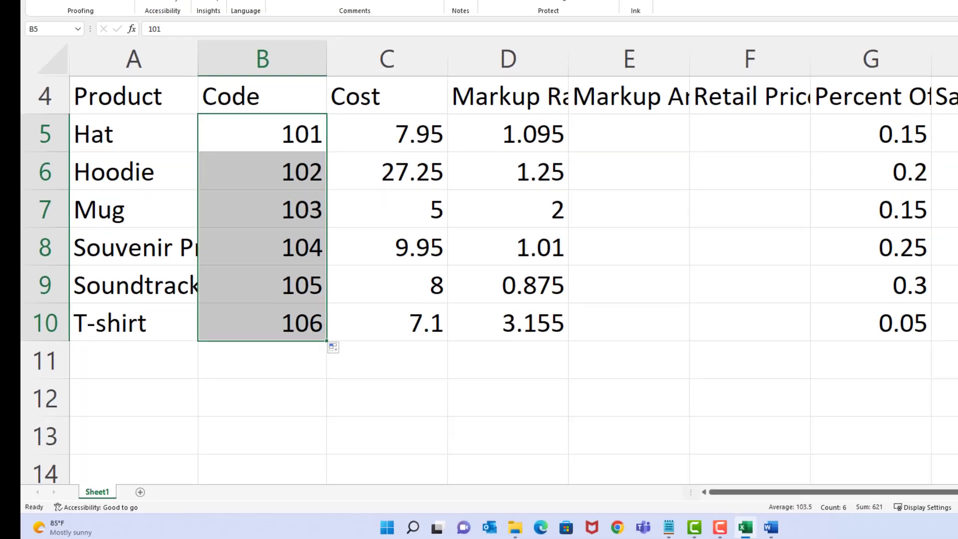
click(85, 18)
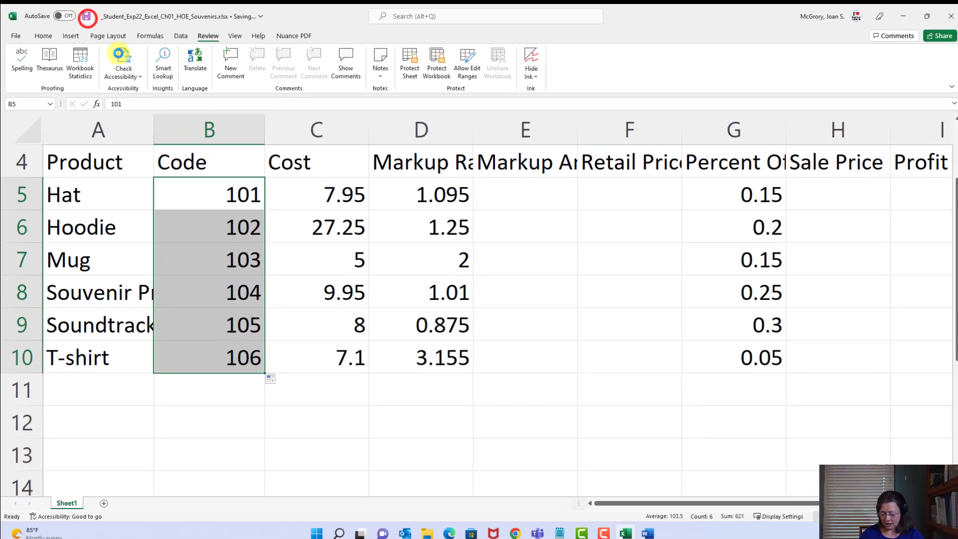
Step: Switch to the Word instructions and examine step 4, including the value to find and its replacement
click(642, 526)
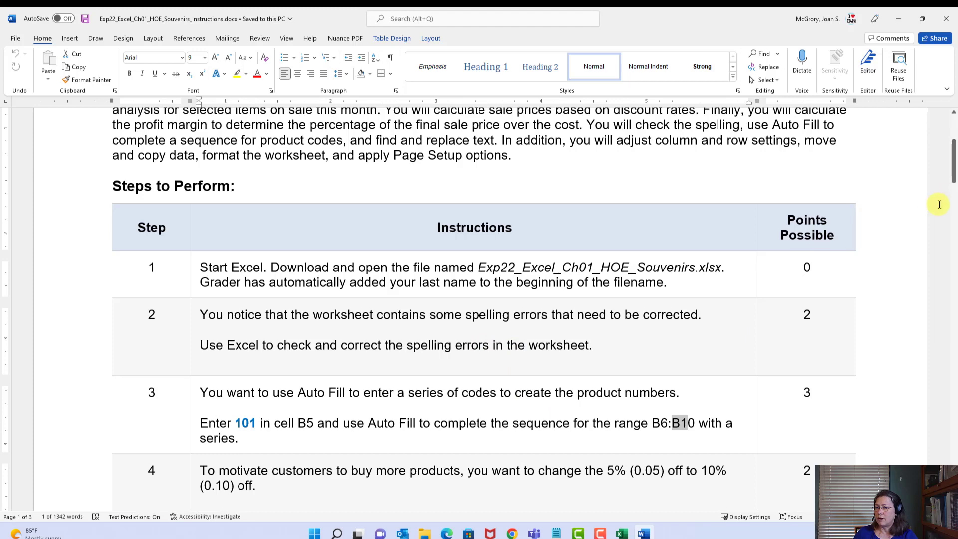
drag(953, 175, 954, 211)
click(434, 167)
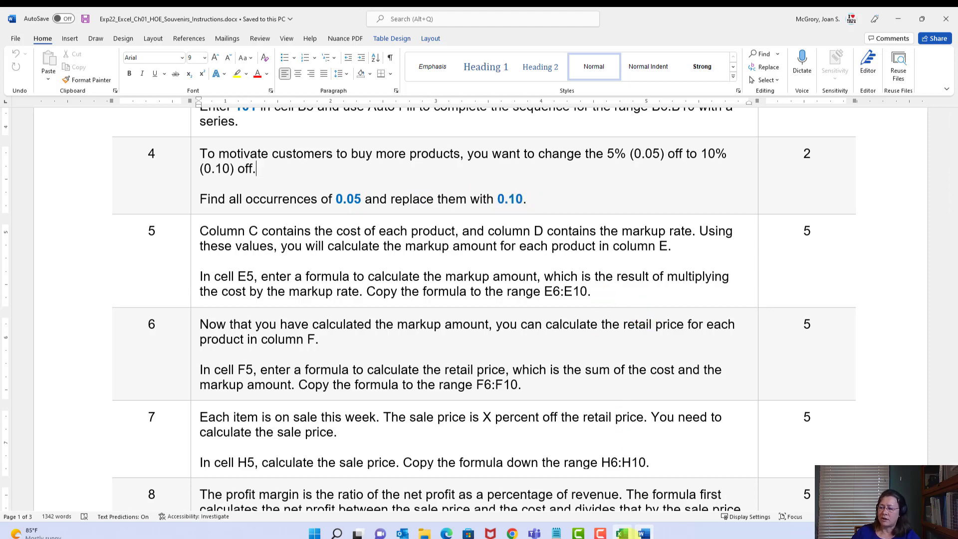
Step: Switch back to the Souvenirs workbook in Excel, return to cell A1 and bring up the editing commands
click(621, 533)
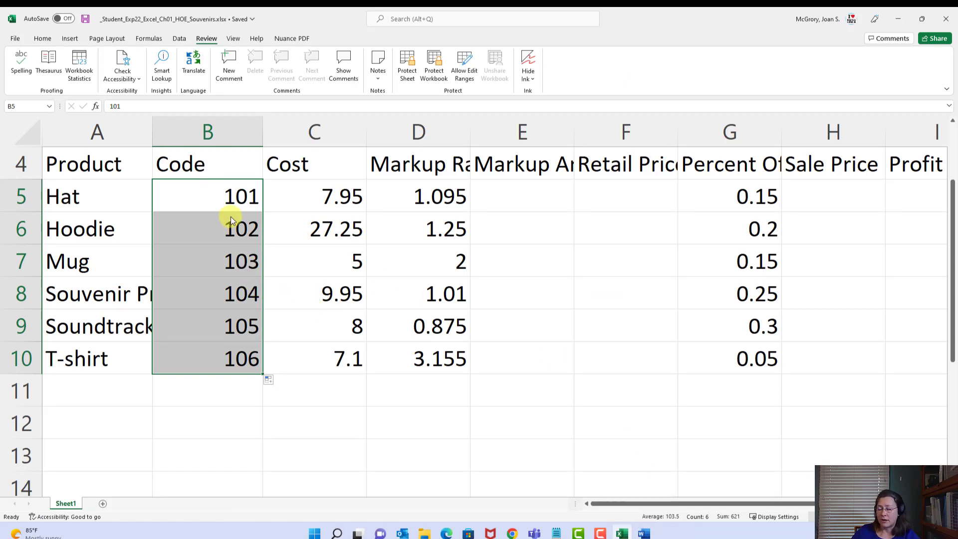
click(249, 200)
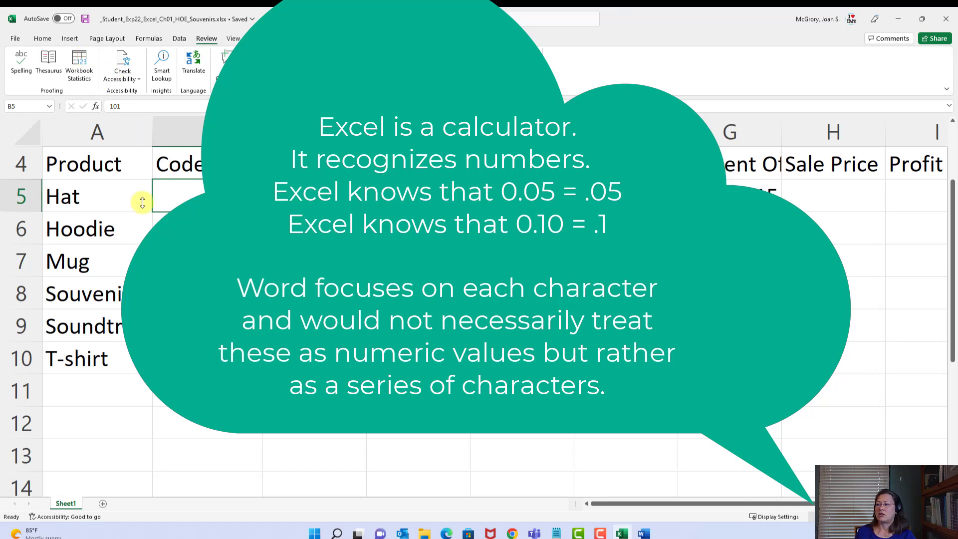
click(111, 198)
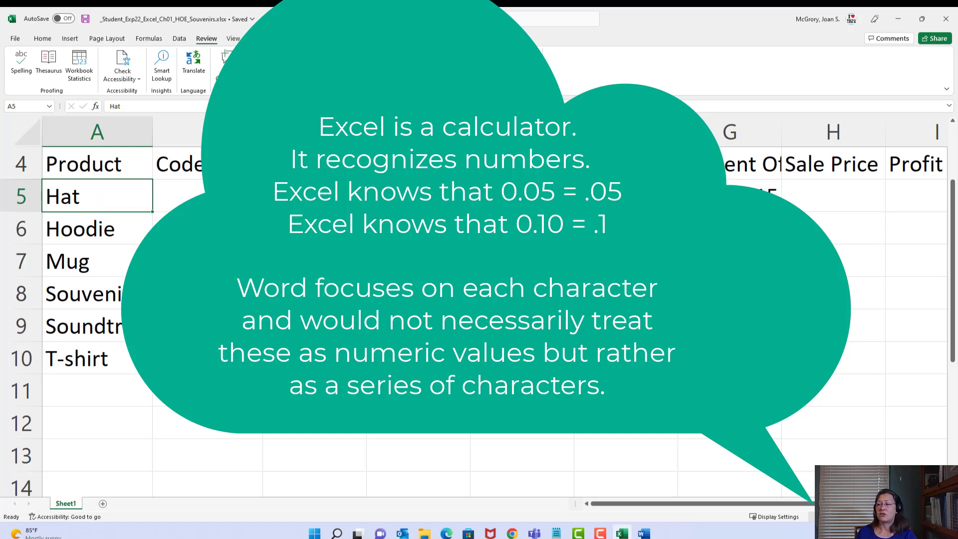
click(450, 260)
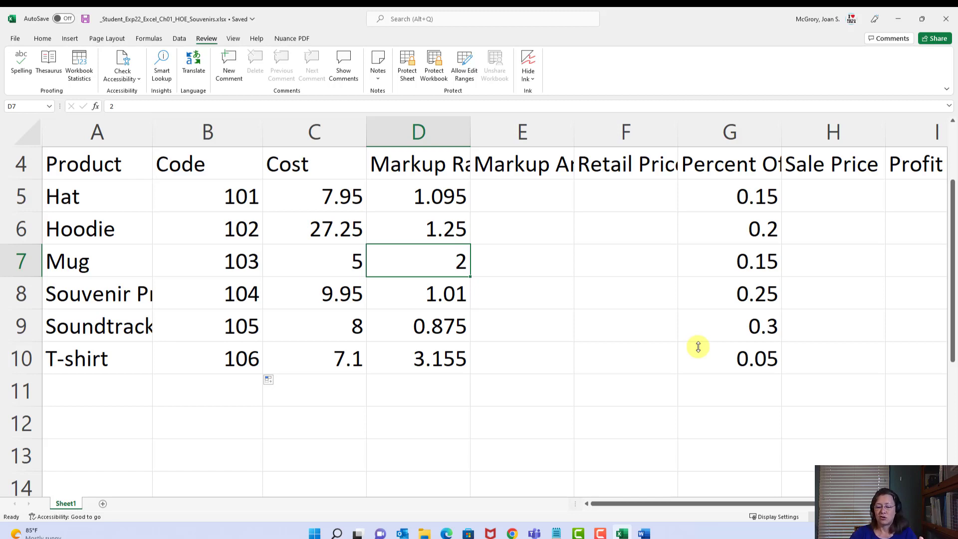
key(ctrl+Home)
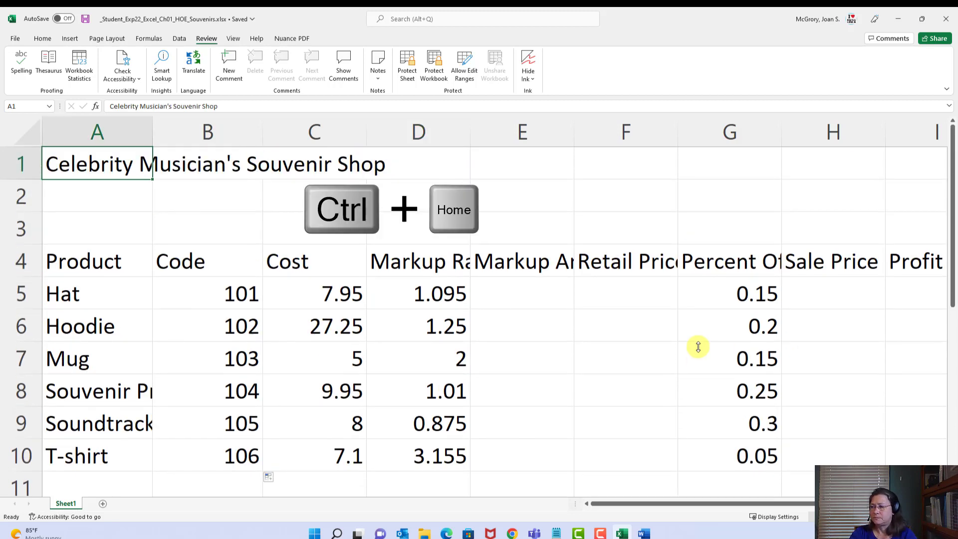
click(46, 40)
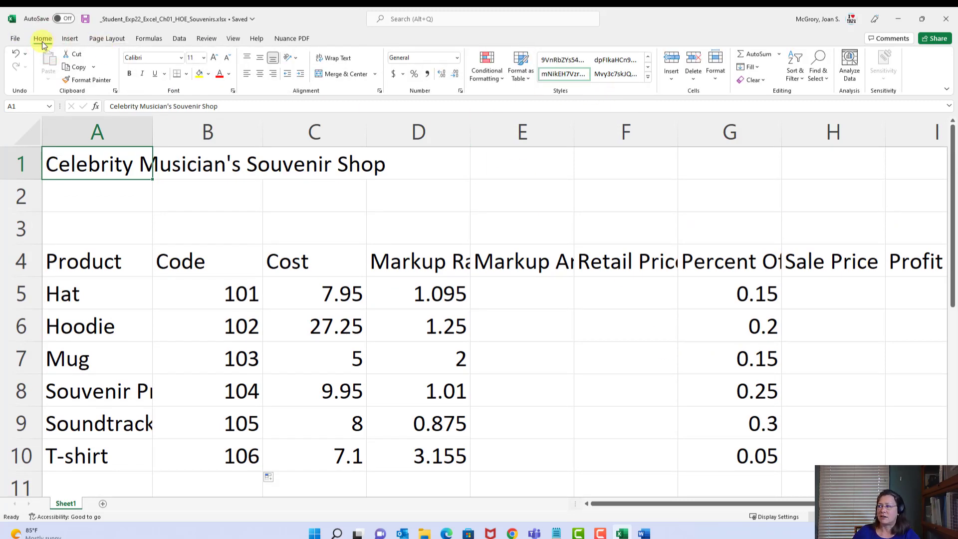
Step: Replace all occurrences of .05 with .1 in the worksheet, and save the workbook
click(822, 80)
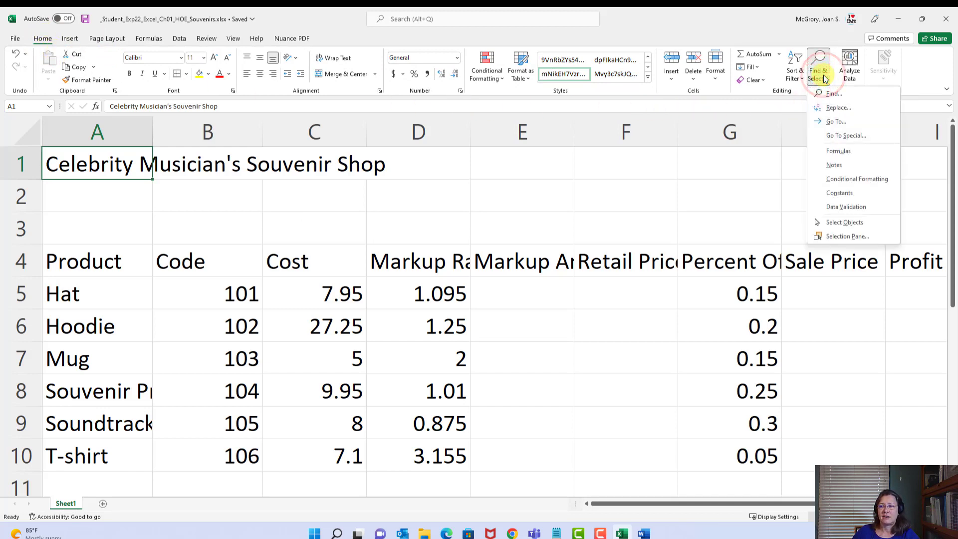
click(831, 111)
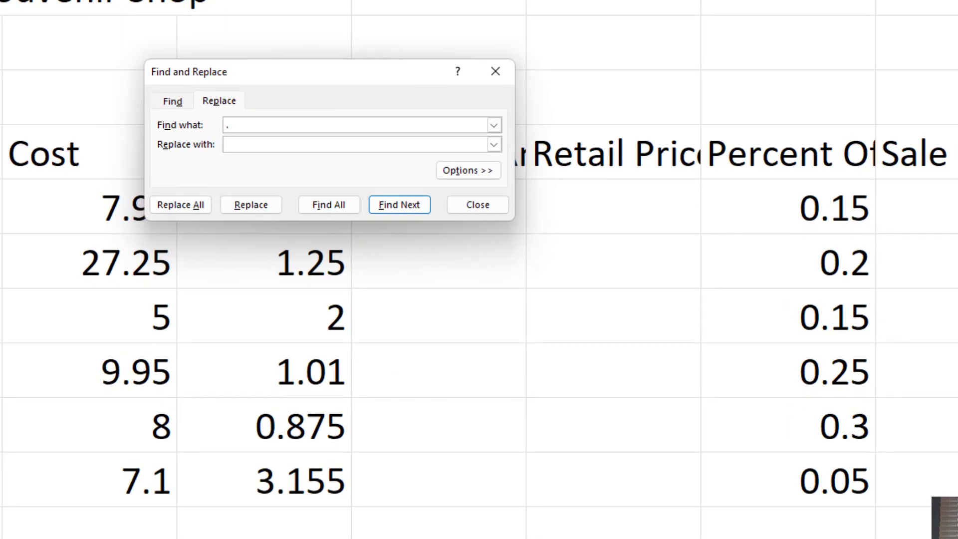
text(.05)
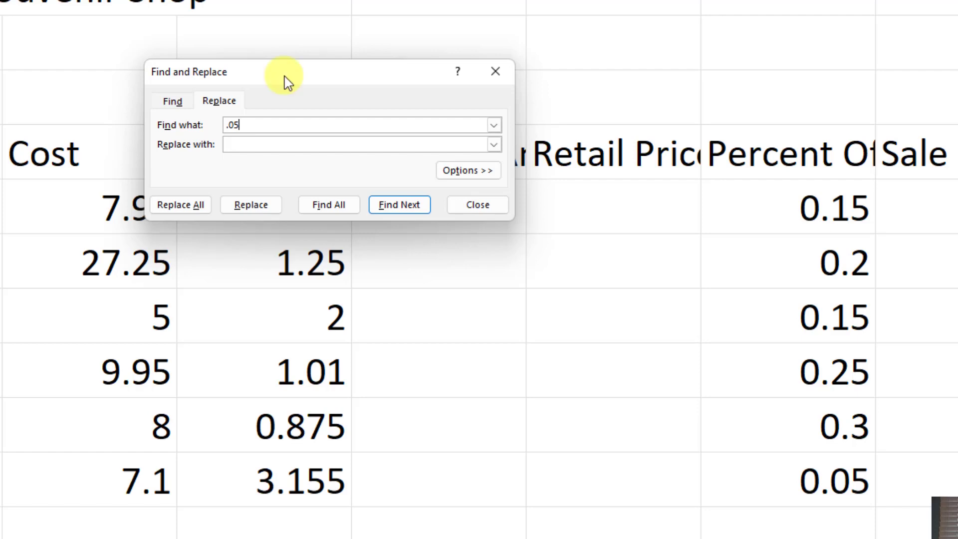
click(272, 145)
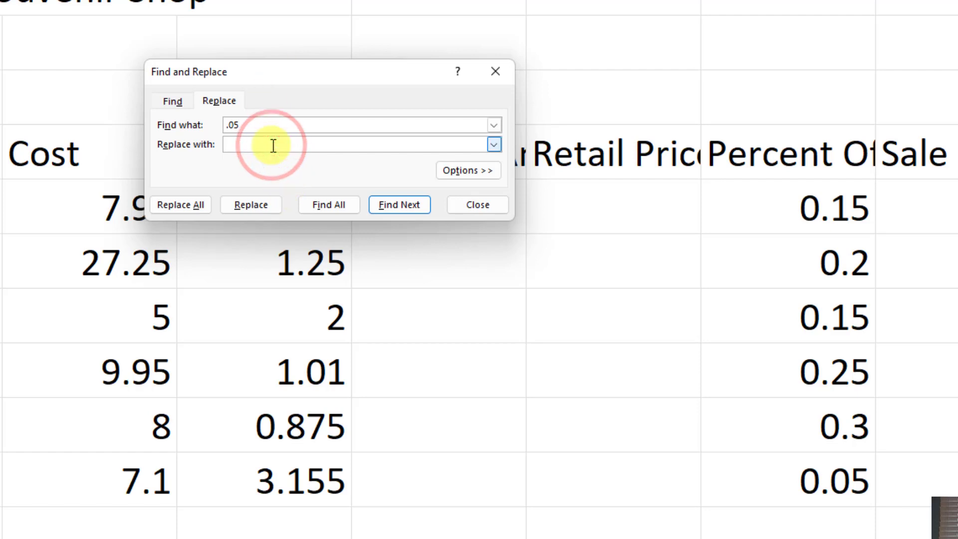
text(.1)
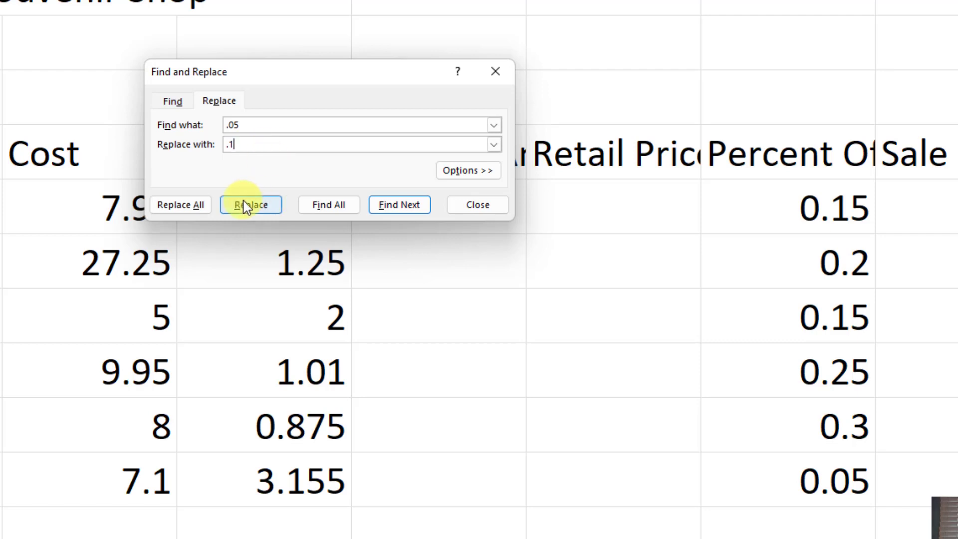
click(178, 214)
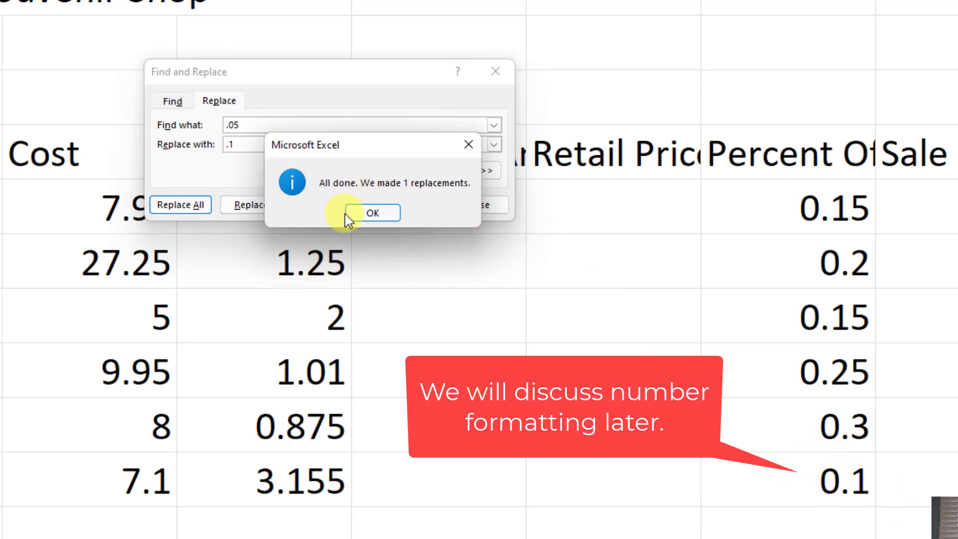
click(360, 213)
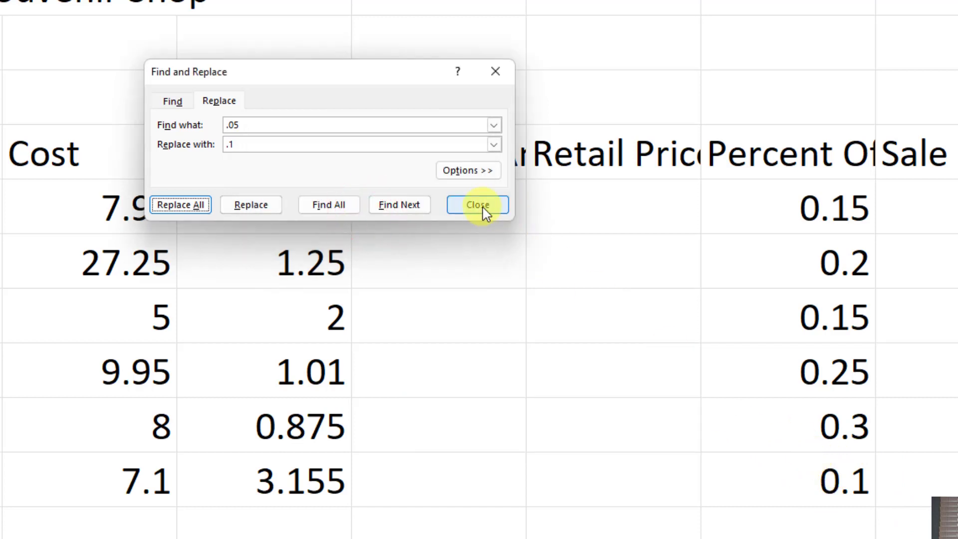
click(483, 207)
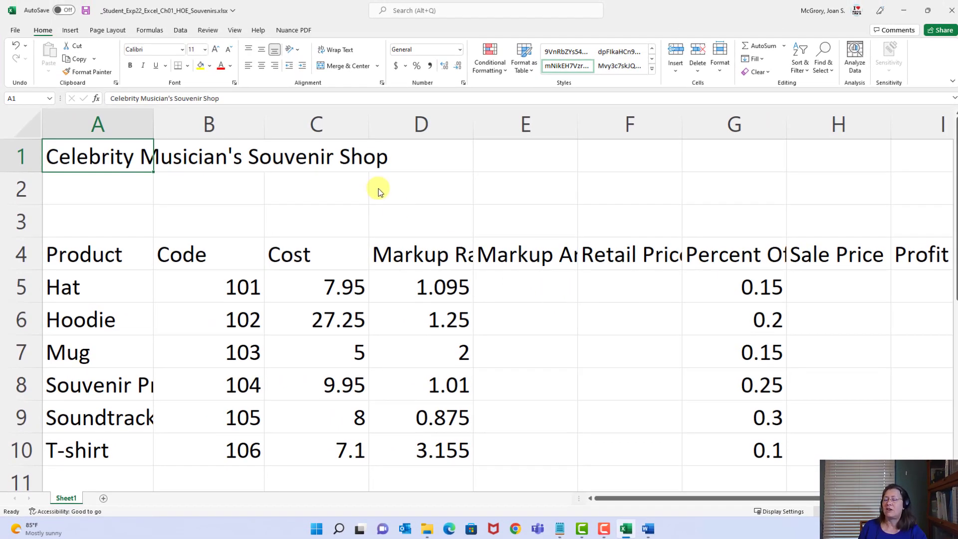
click(87, 10)
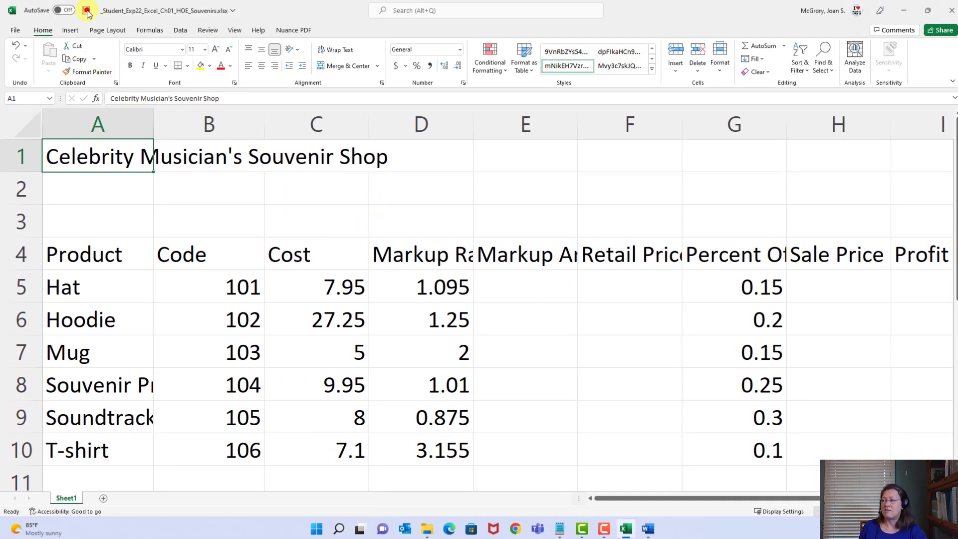
Step: Switch to the Word instructions, examine step 5 on the markup amount formula and its copy range, and return to the Excel workbook
click(648, 530)
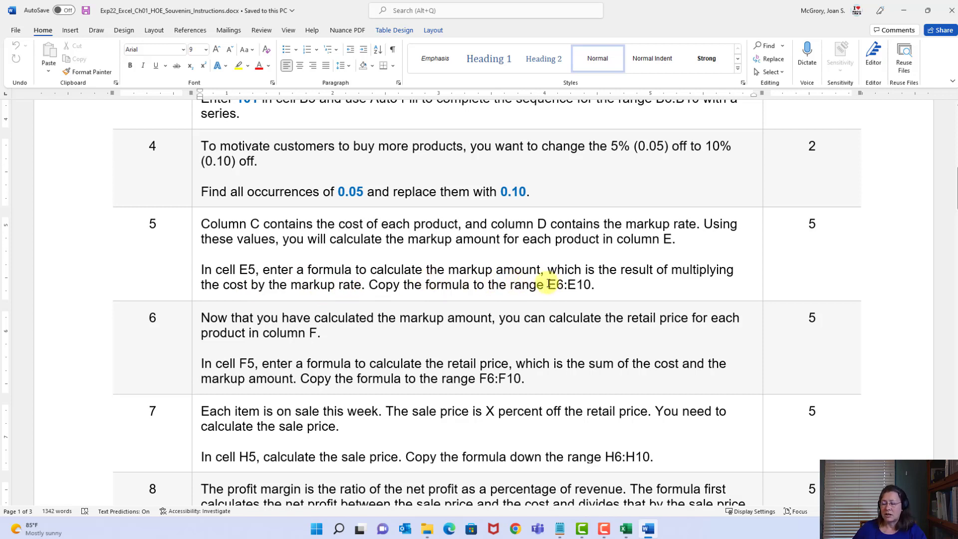
drag(549, 284, 560, 283)
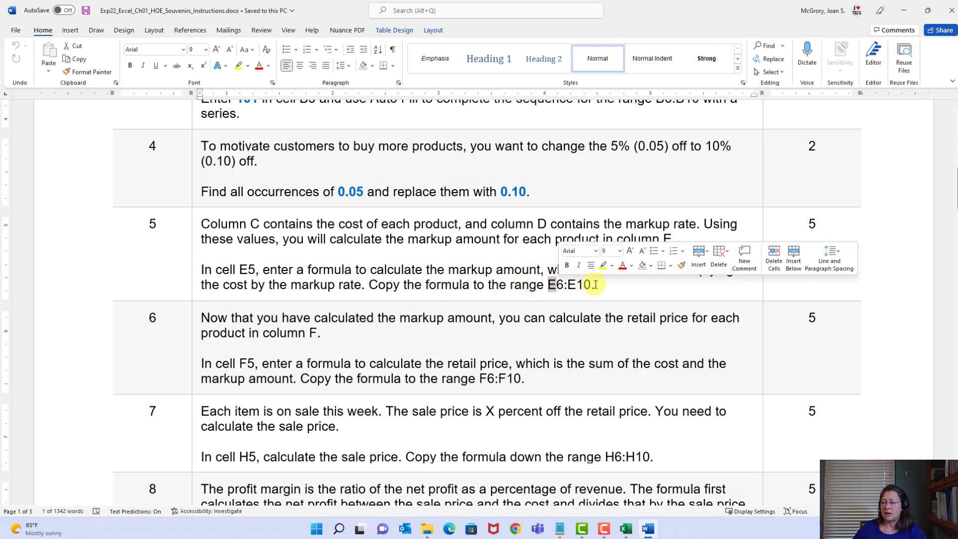
click(626, 531)
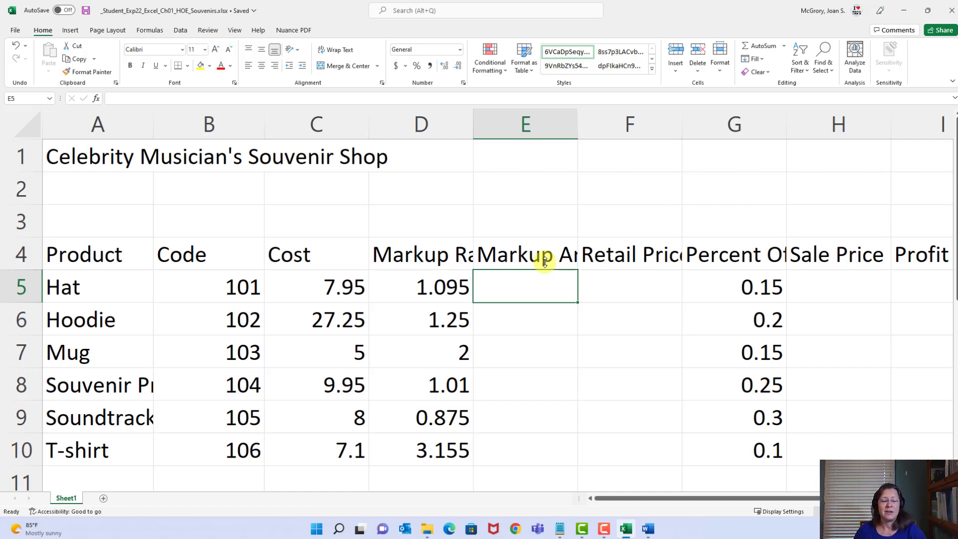
Step: Enter the formula =C5*D5 in cell E5 to calculate the hat's markup amount
text(=)
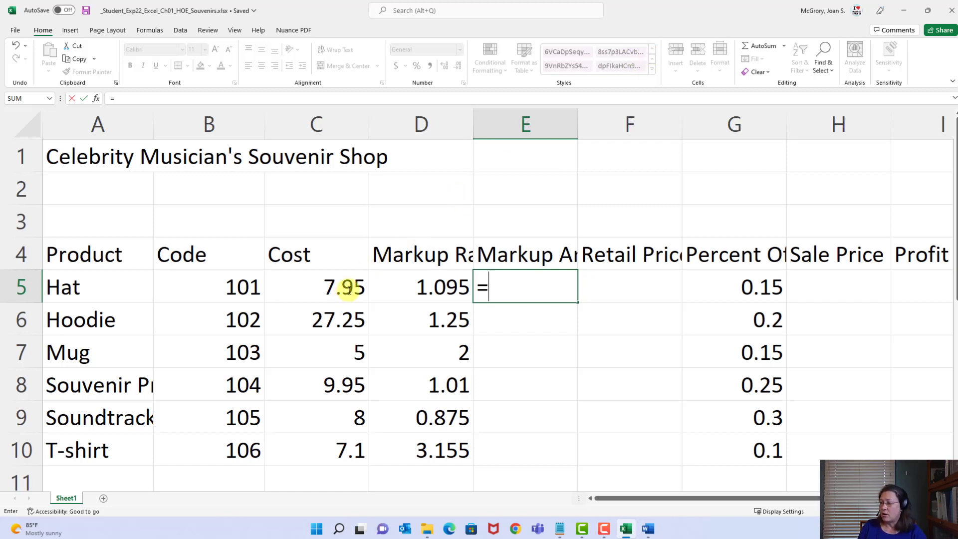
click(331, 286)
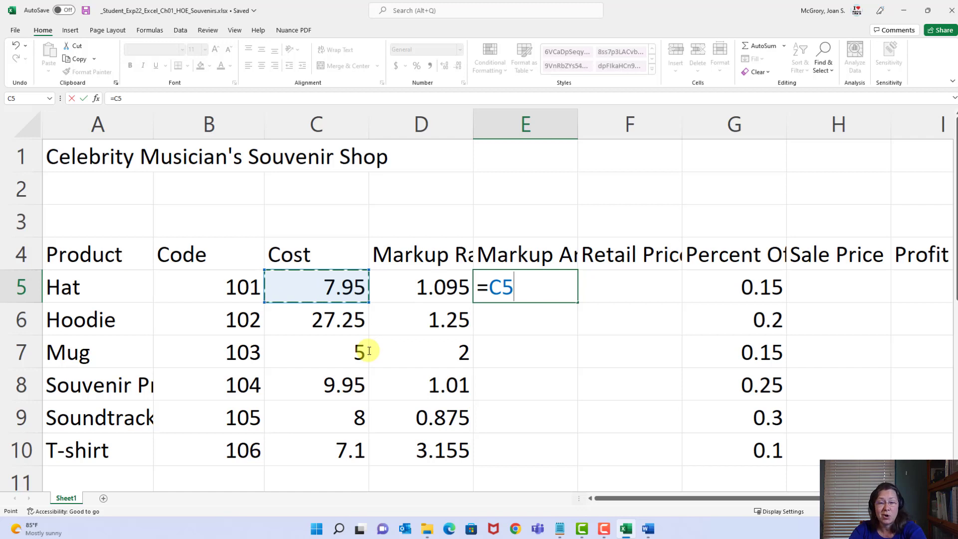
text(*)
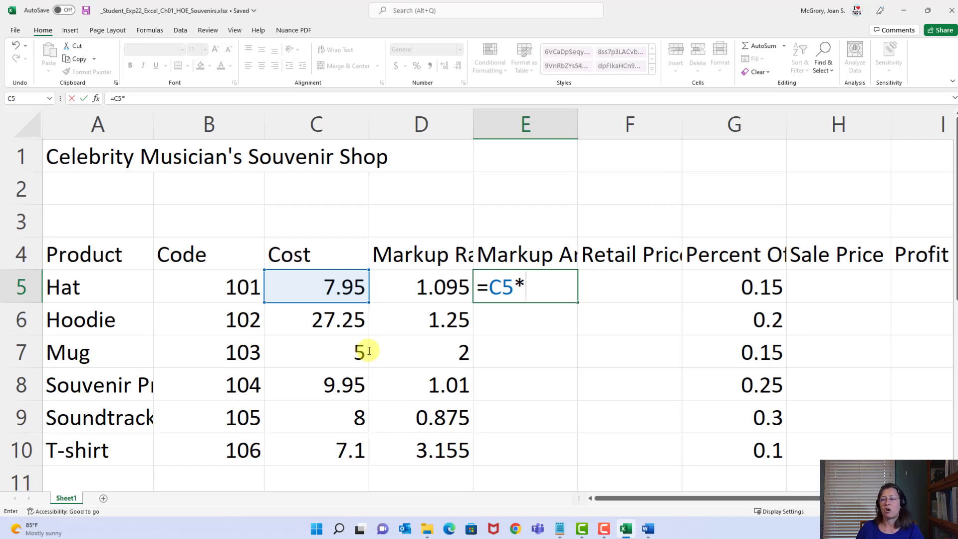
click(425, 287)
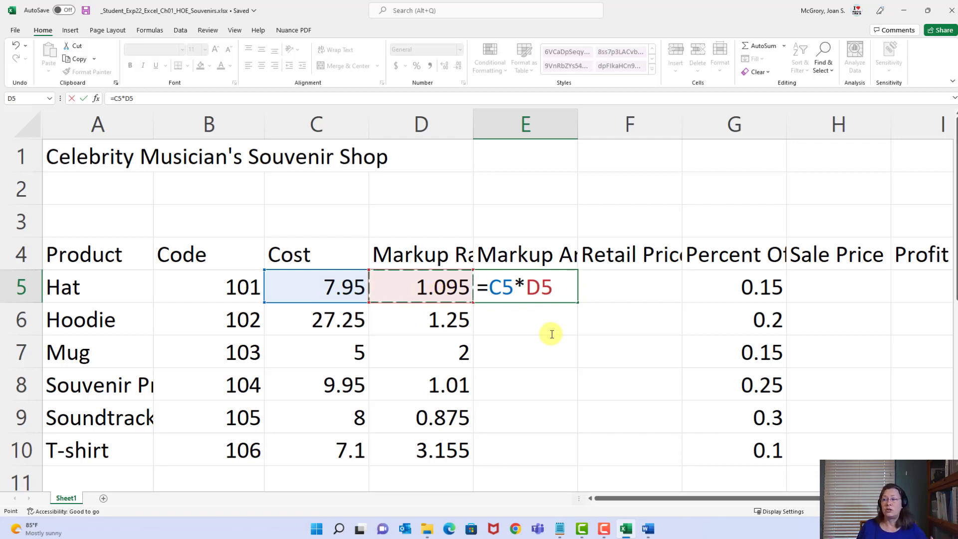
key(Return)
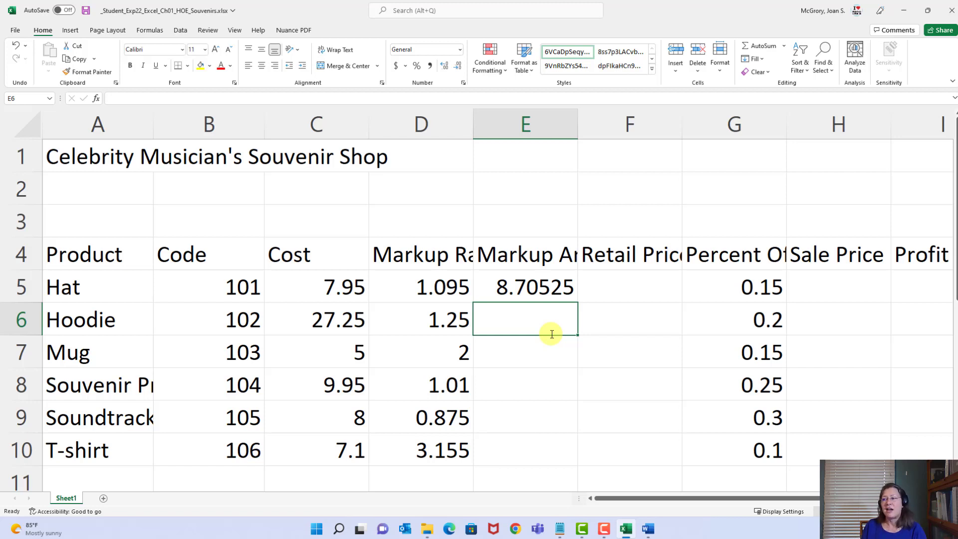
Step: Test the markup formula by setting the hat's cost in C5 to 15, and restore the cost to 7.95
click(550, 285)
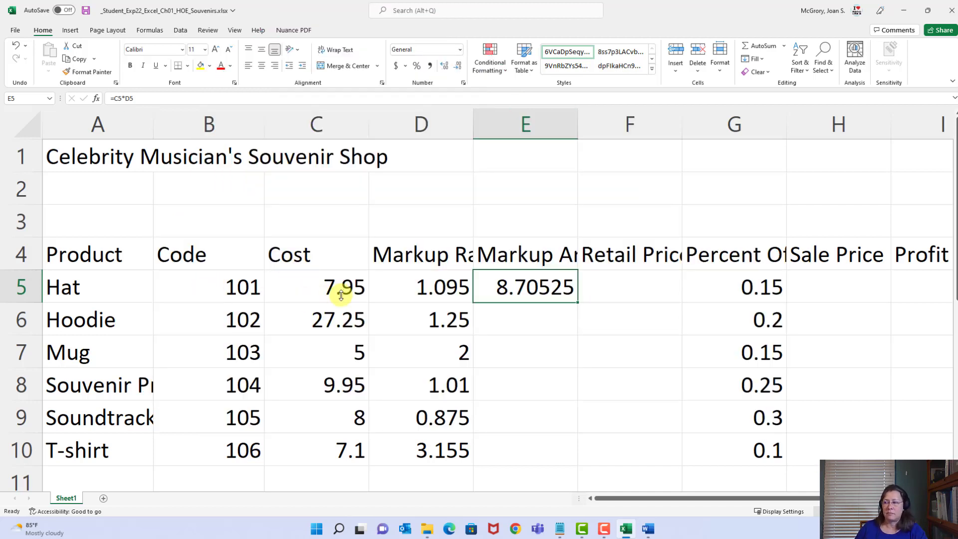
click(342, 292)
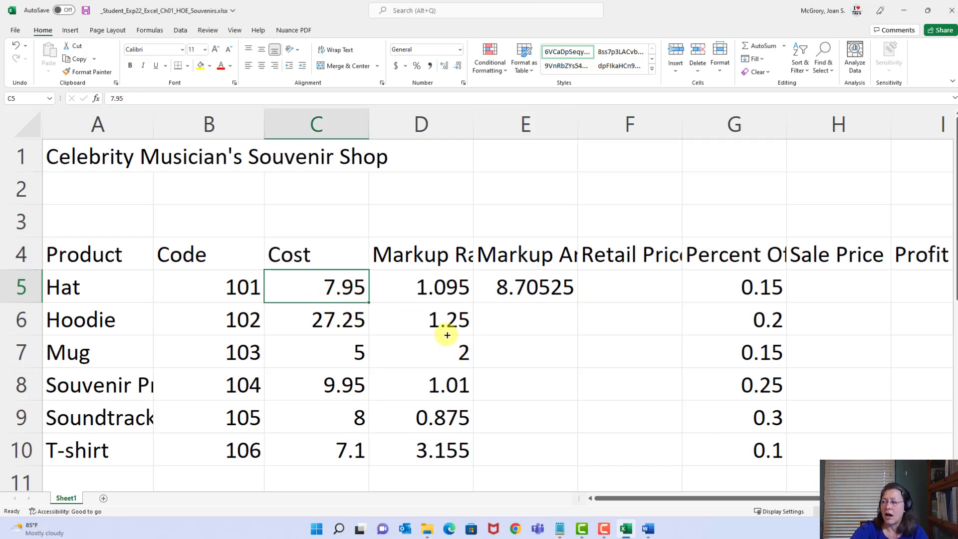
text(15)
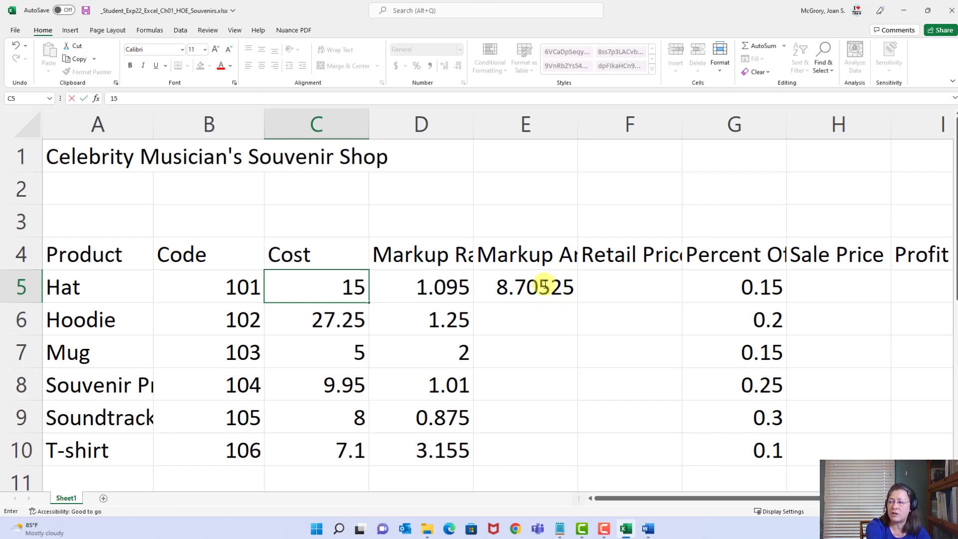
key(Return)
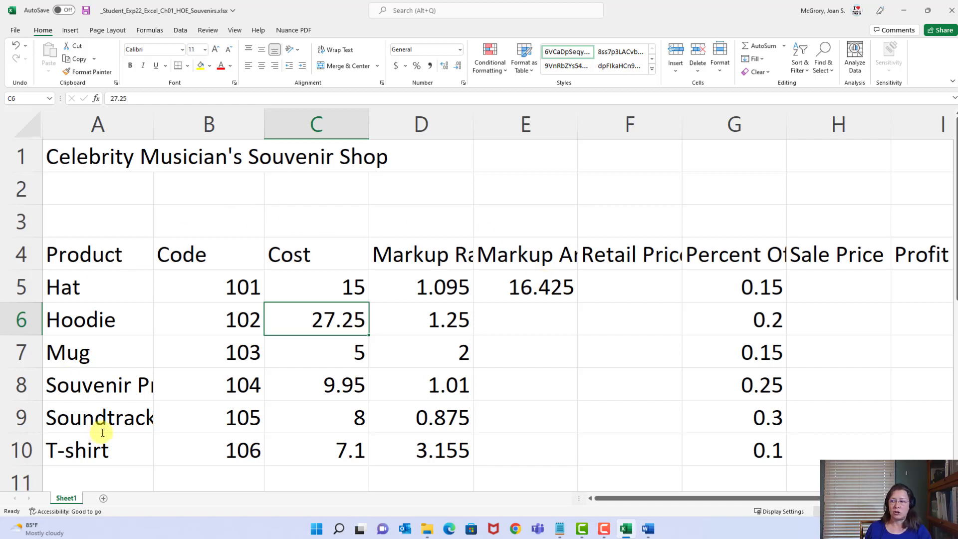
click(322, 292)
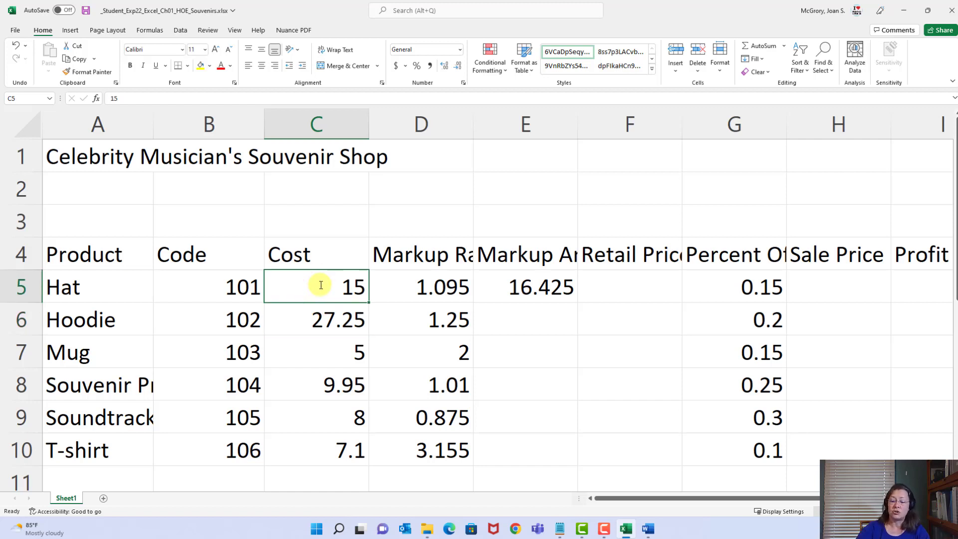
text(7.95)
key(ctrl+Return)
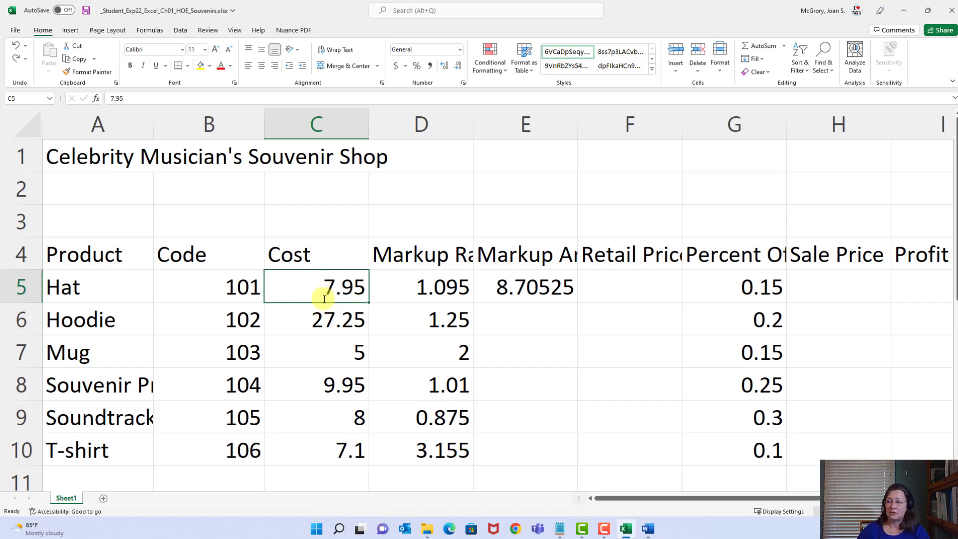
Step: Compare the stored contents of cells E4 and E5, and go through the markup rates in D6 through D10
click(530, 292)
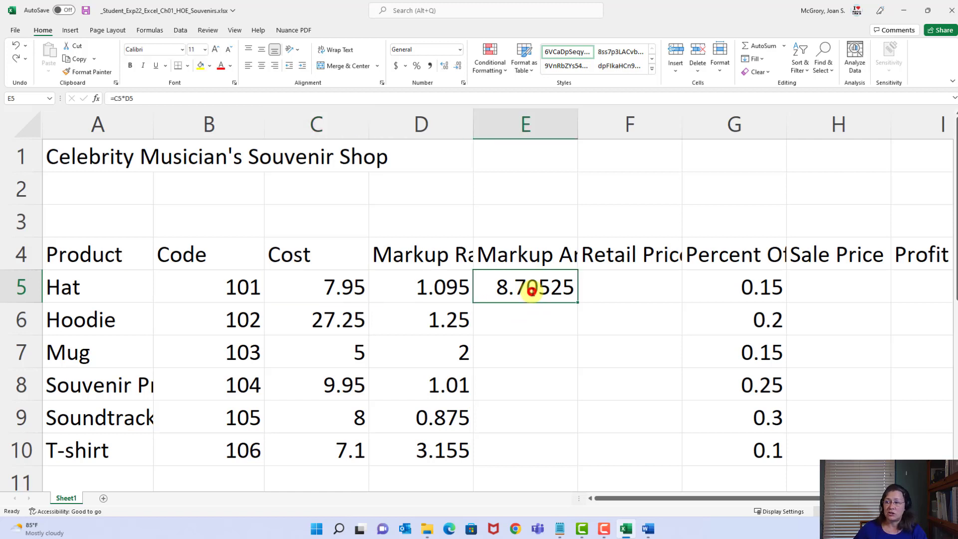
click(504, 288)
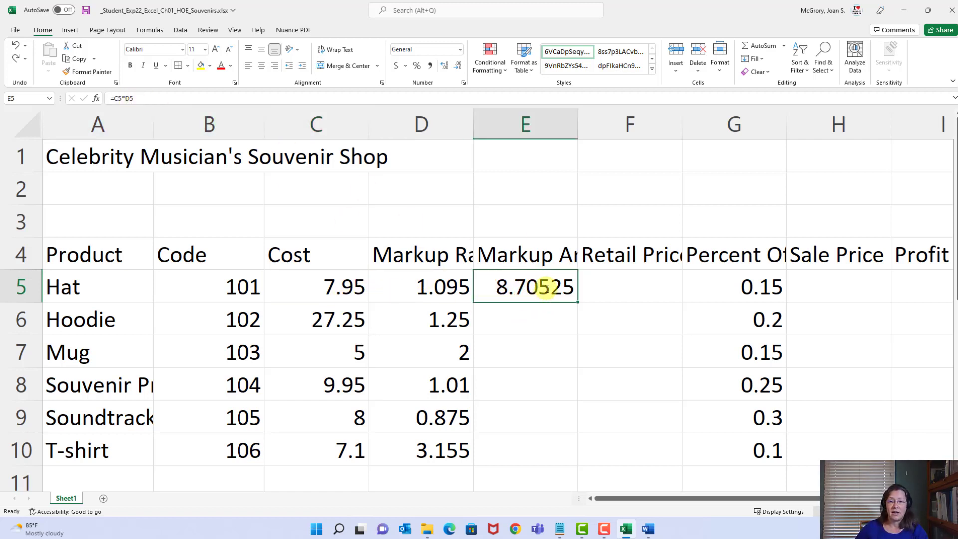
click(542, 256)
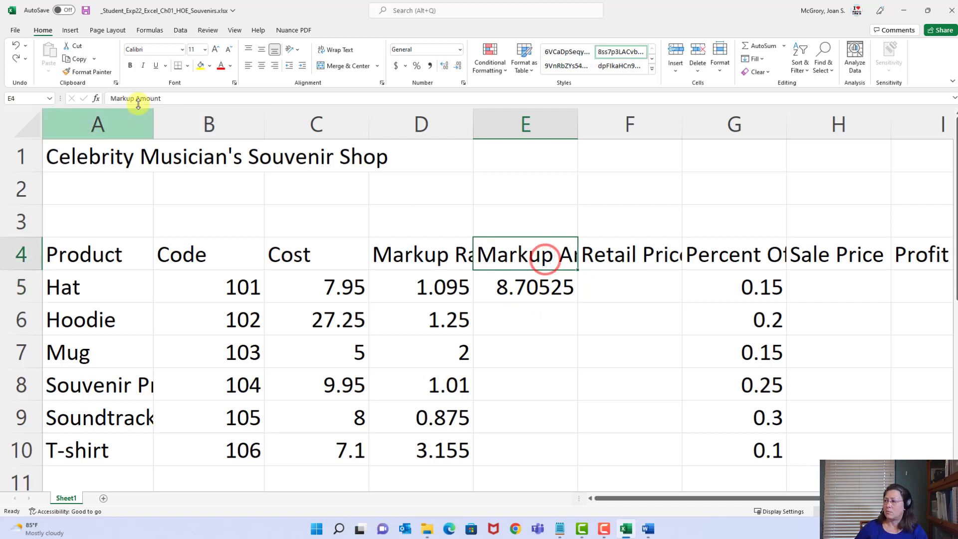
click(533, 287)
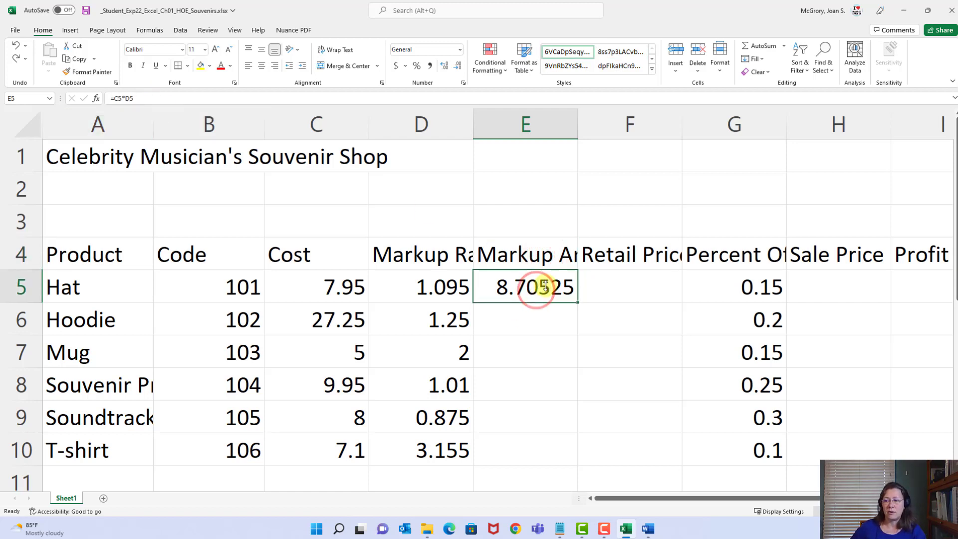
click(559, 256)
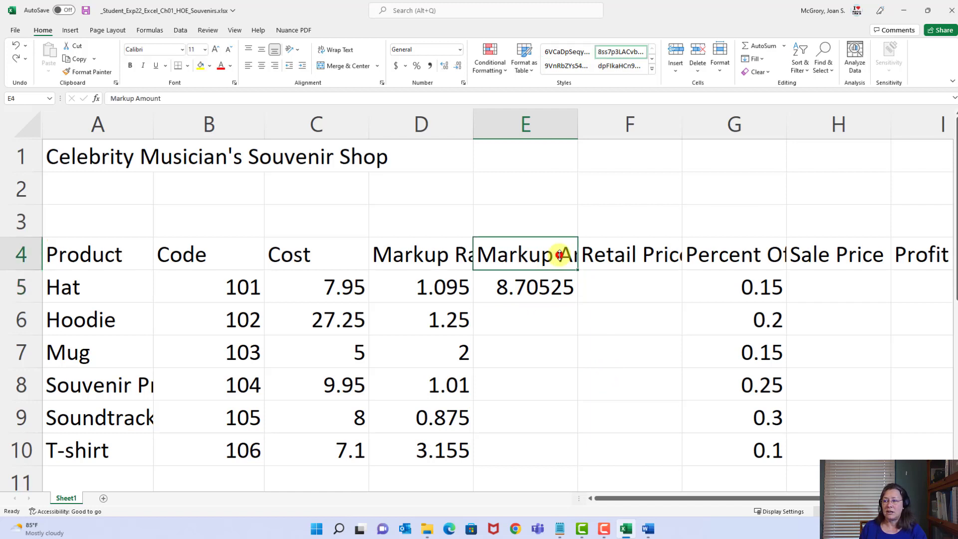
click(546, 293)
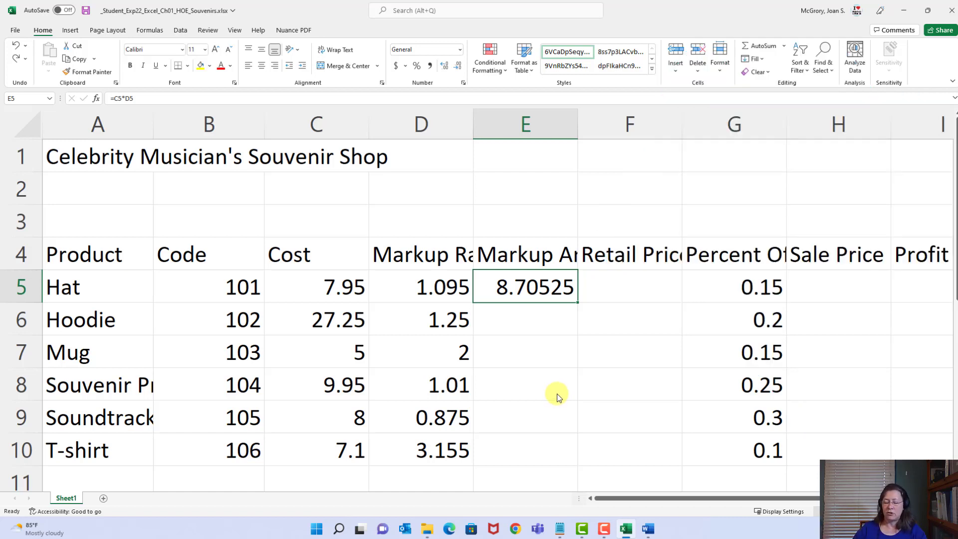
click(421, 319)
click(433, 354)
click(448, 385)
click(442, 418)
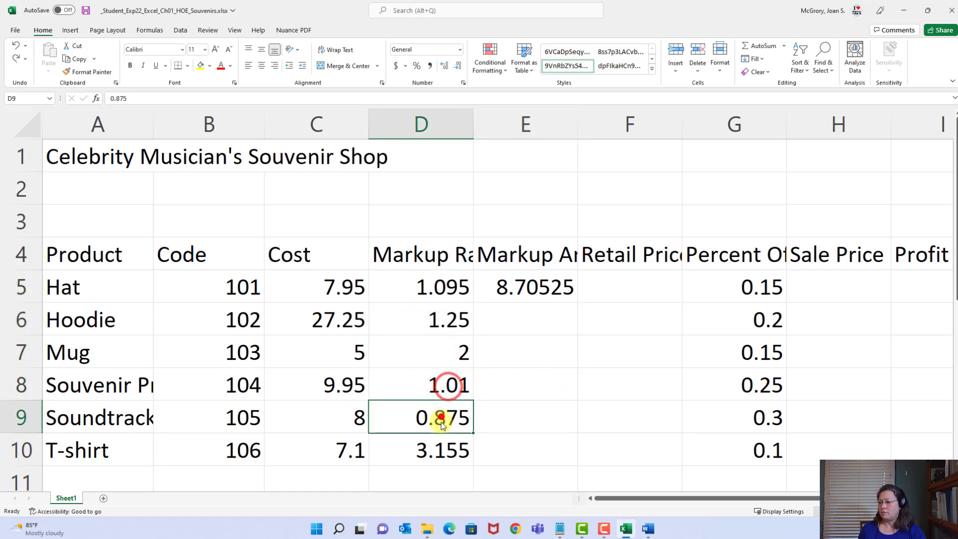
click(447, 443)
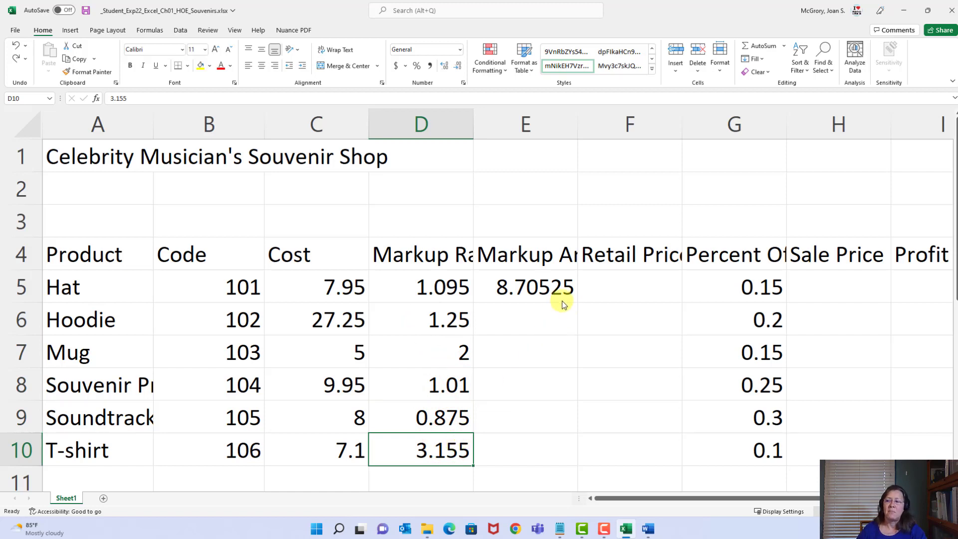
Step: Copy the markup amount formula from E5 down through E10, and inspect the formulas in E5 and E6
click(550, 287)
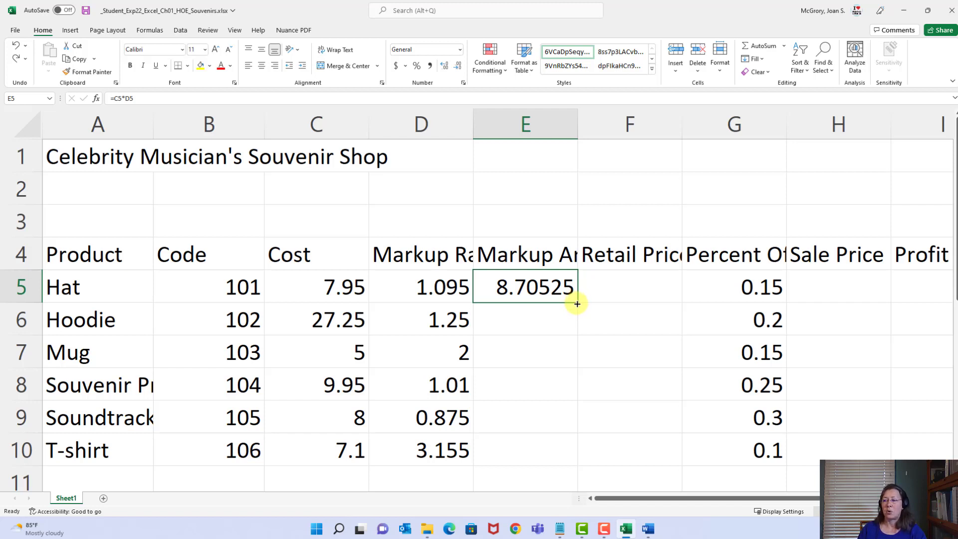
drag(577, 303, 572, 460)
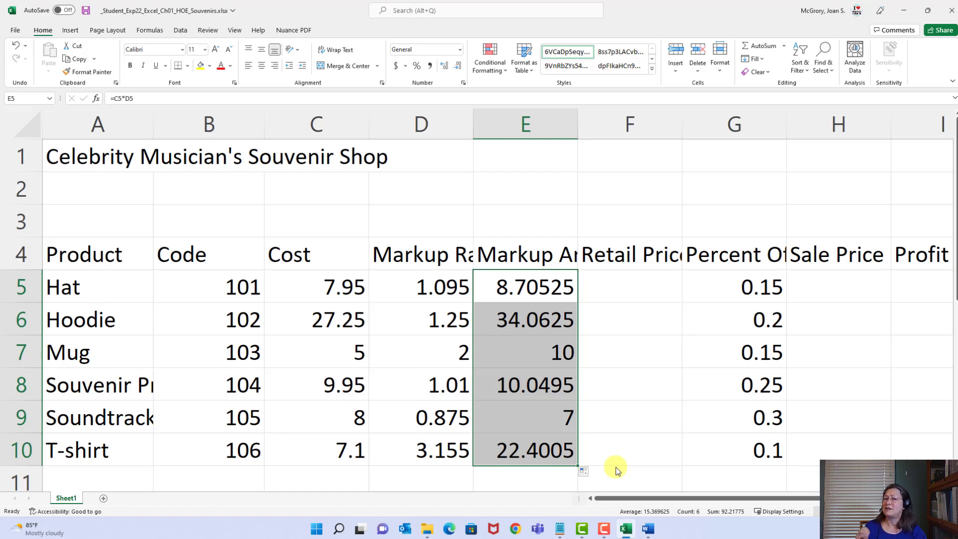
click(544, 285)
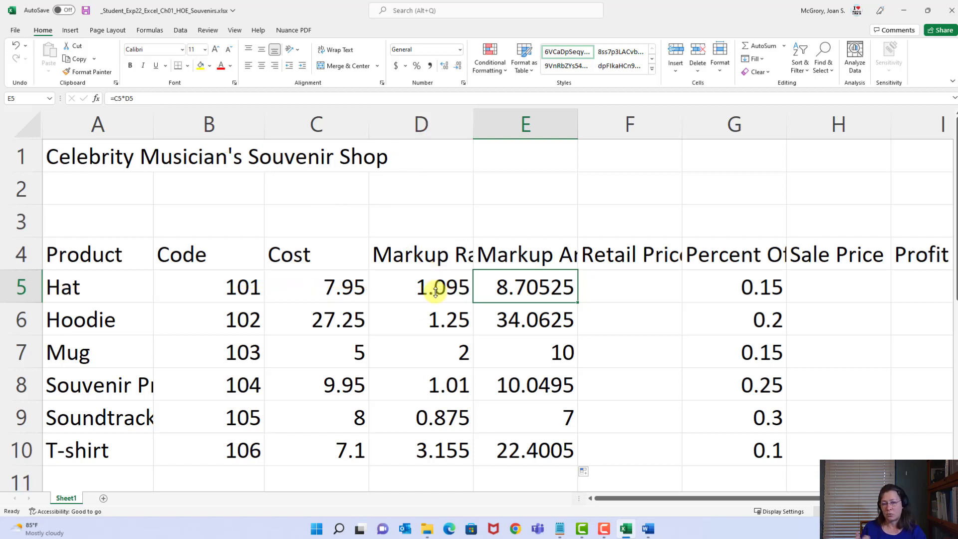
click(521, 319)
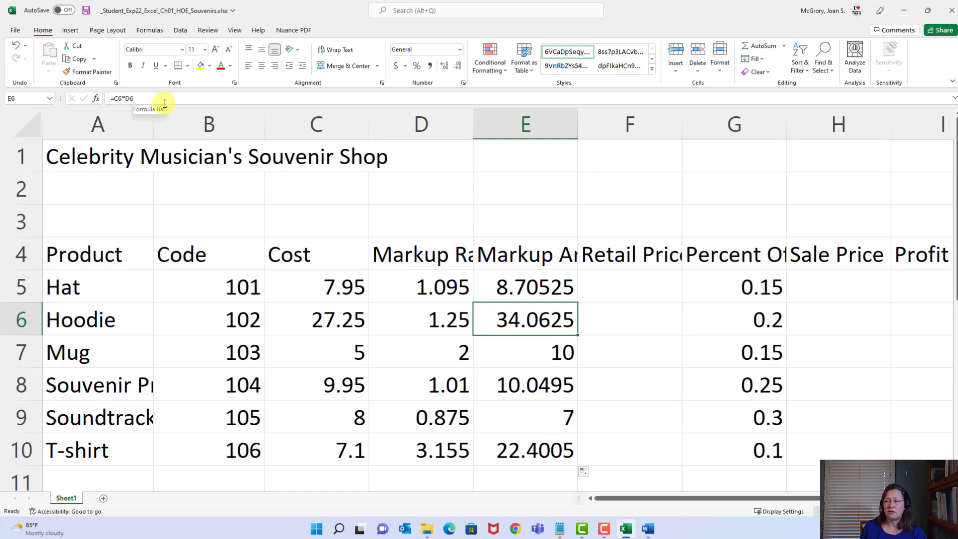
Step: Examine the copied markup amount formulas in E6 through E10, including the hoodie's cost in C6 that the E6 formula references
click(339, 321)
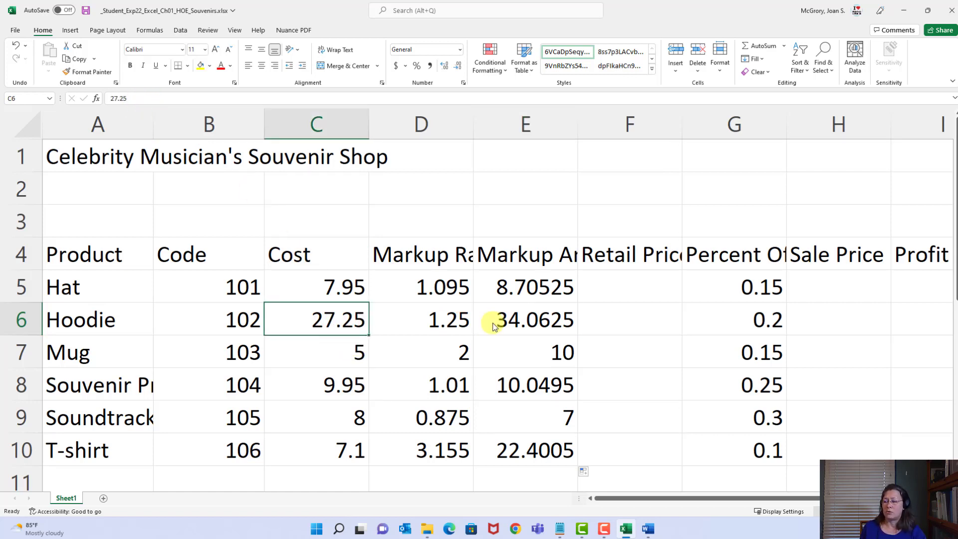
click(523, 324)
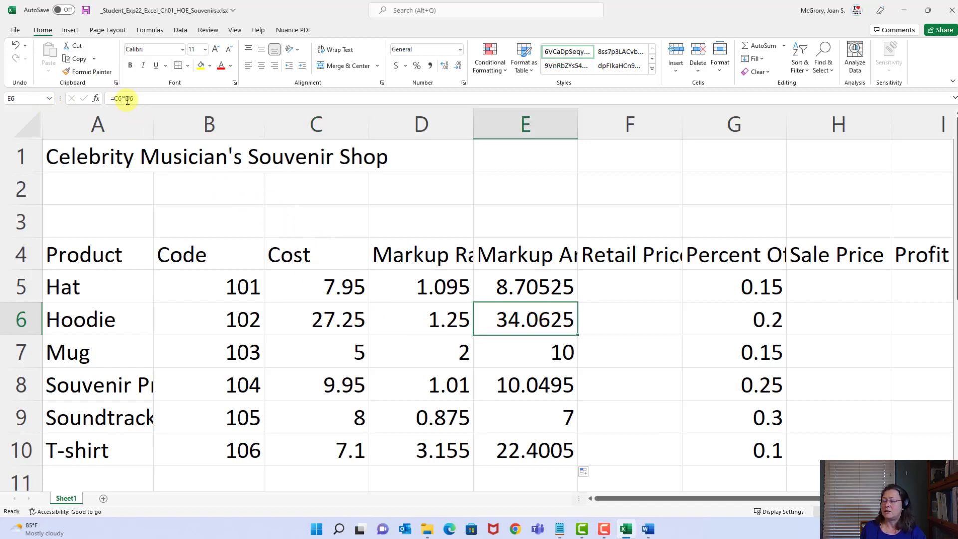
click(519, 355)
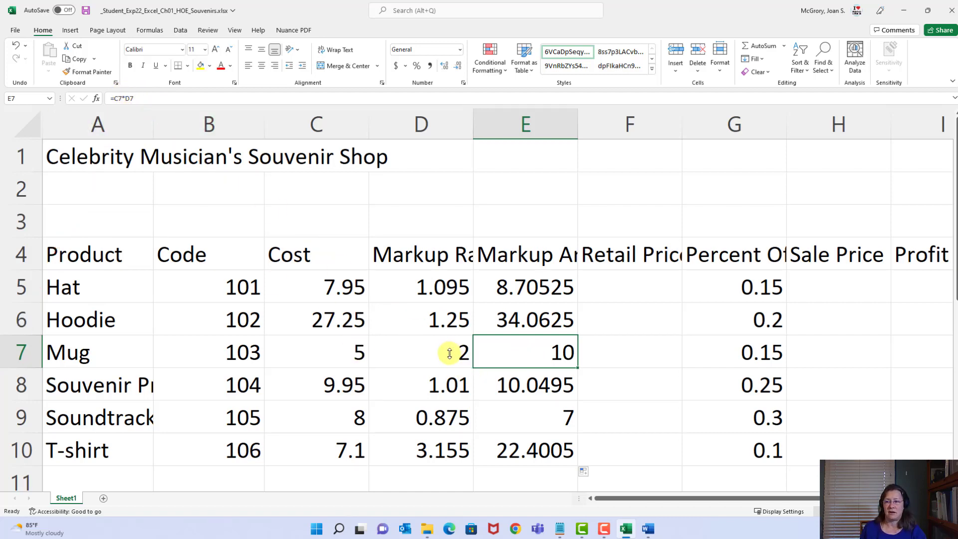
click(540, 388)
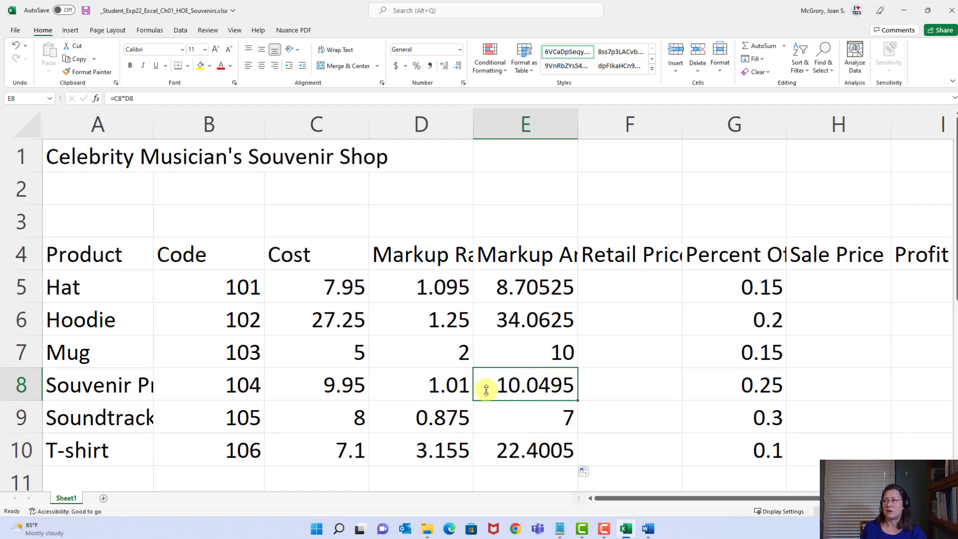
click(547, 419)
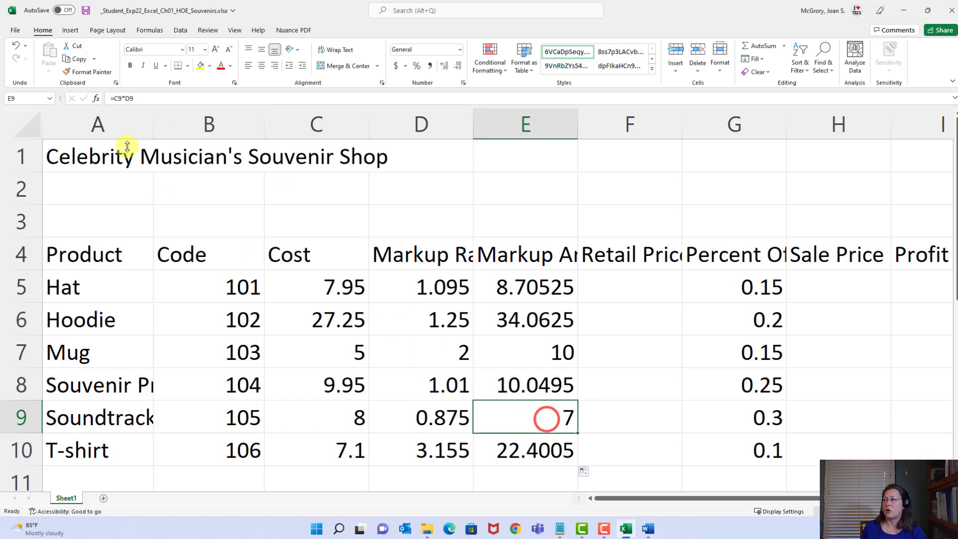
click(546, 450)
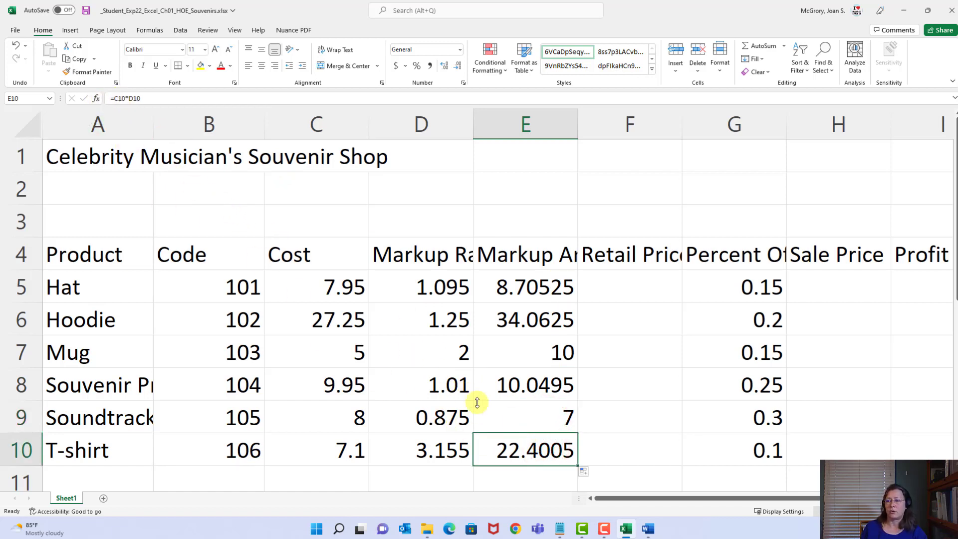
click(517, 420)
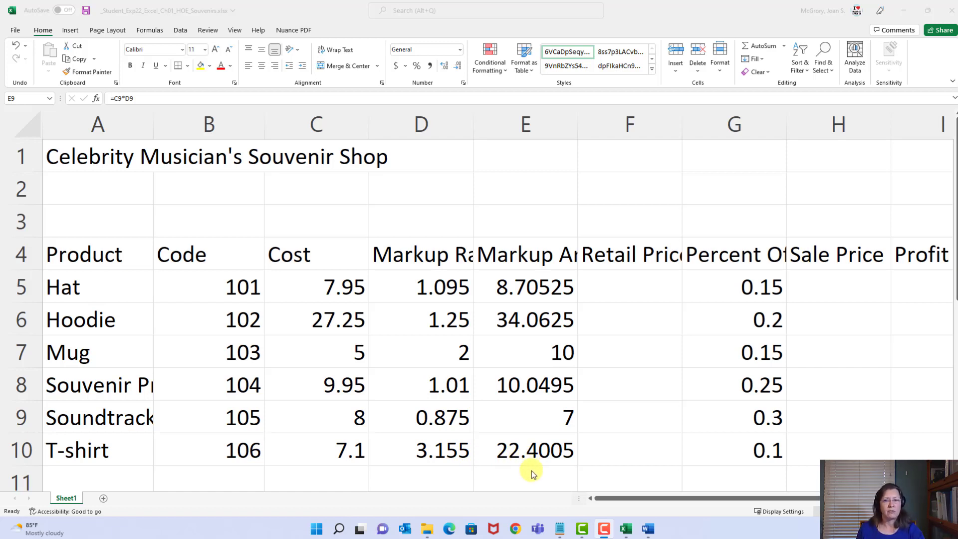
click(545, 384)
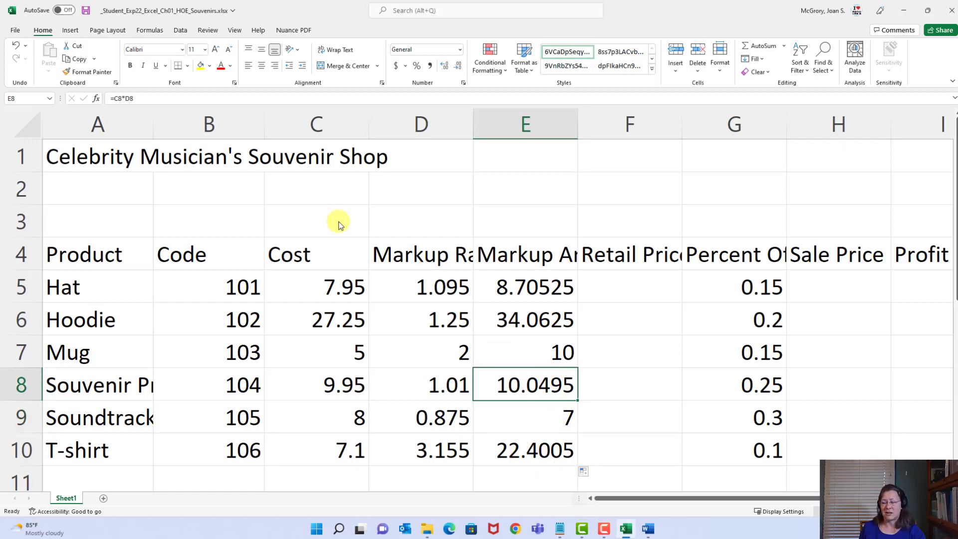
Step: Save the workbook, and switch to the Word instructions to read step 6 about calculating the retail price in column F
click(85, 10)
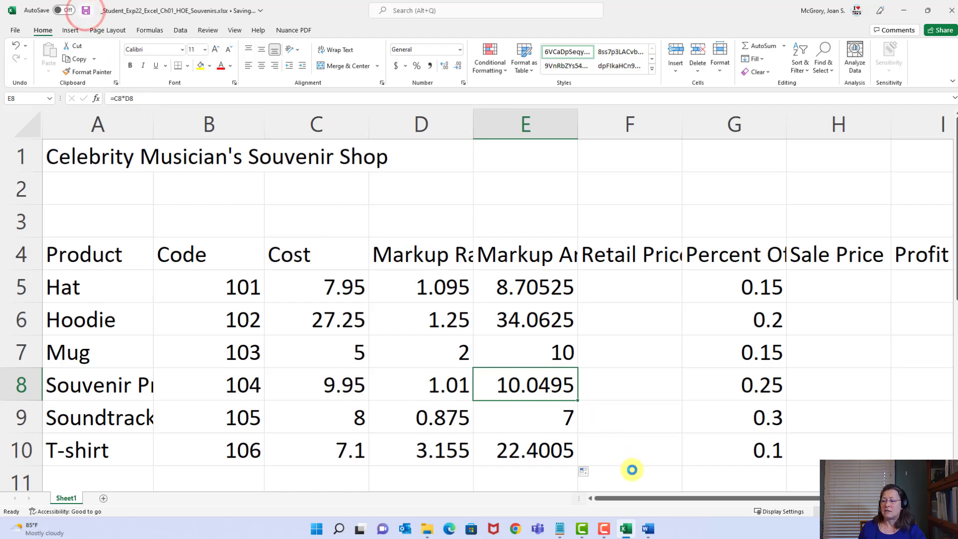
click(648, 529)
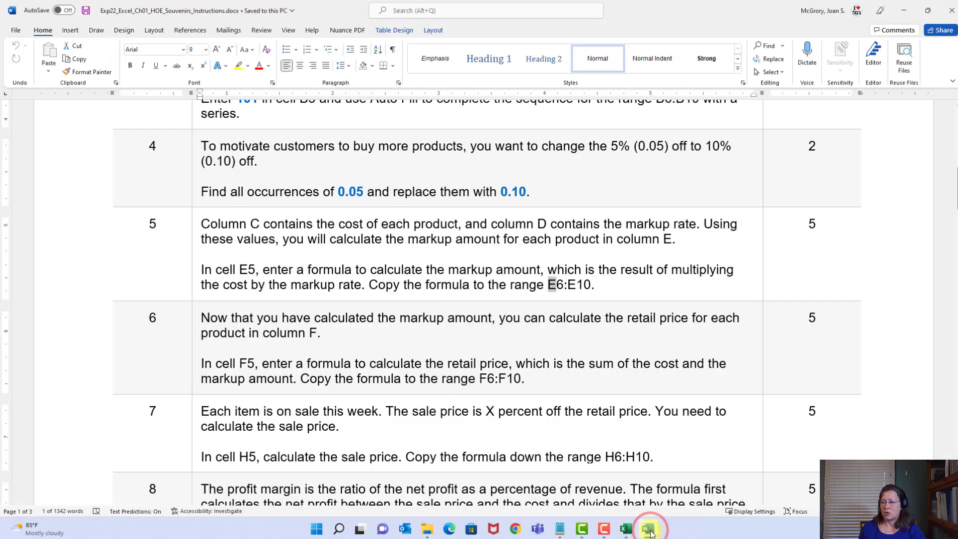
click(430, 337)
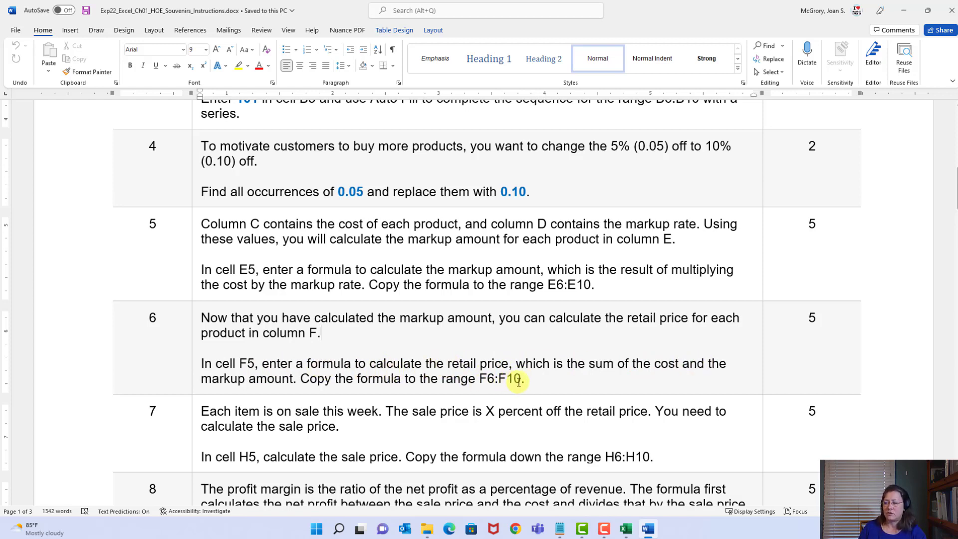
Step: Return to the Excel workbook and enter the formula =C5+E5 in cell F5 to calculate the hat's retail price
click(624, 530)
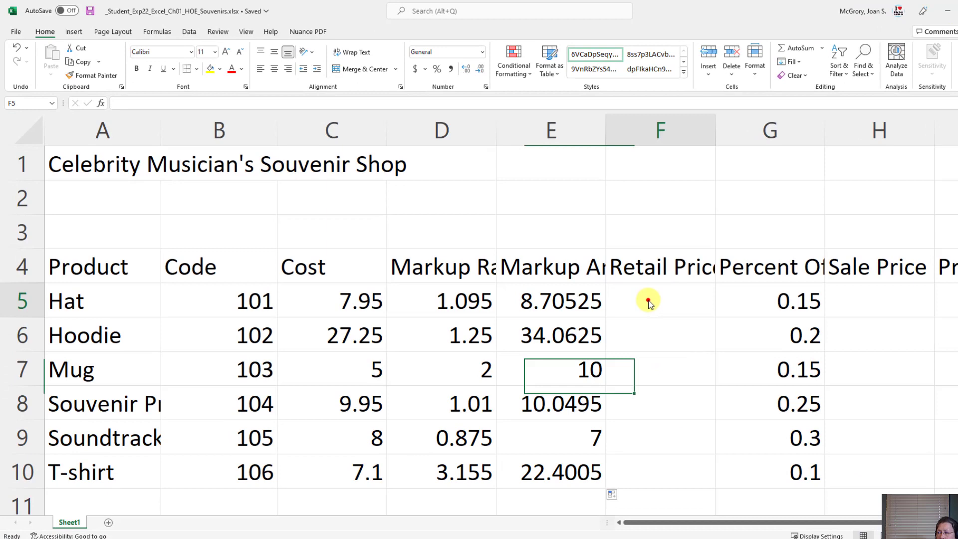
click(619, 287)
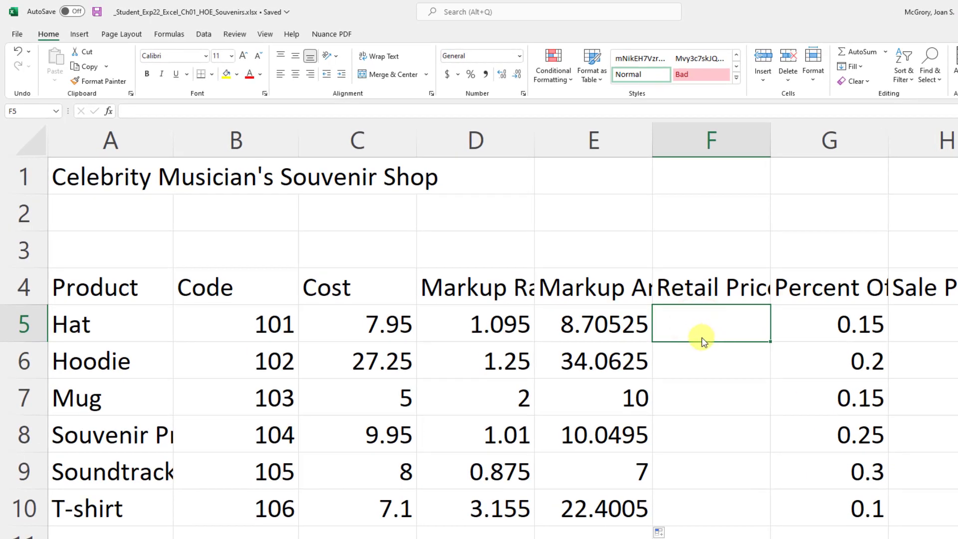
text(=)
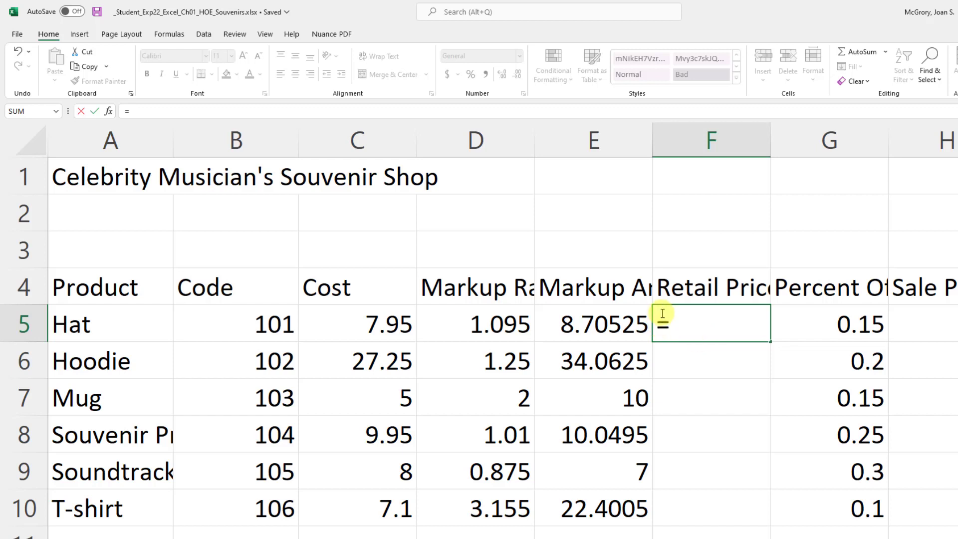
click(360, 326)
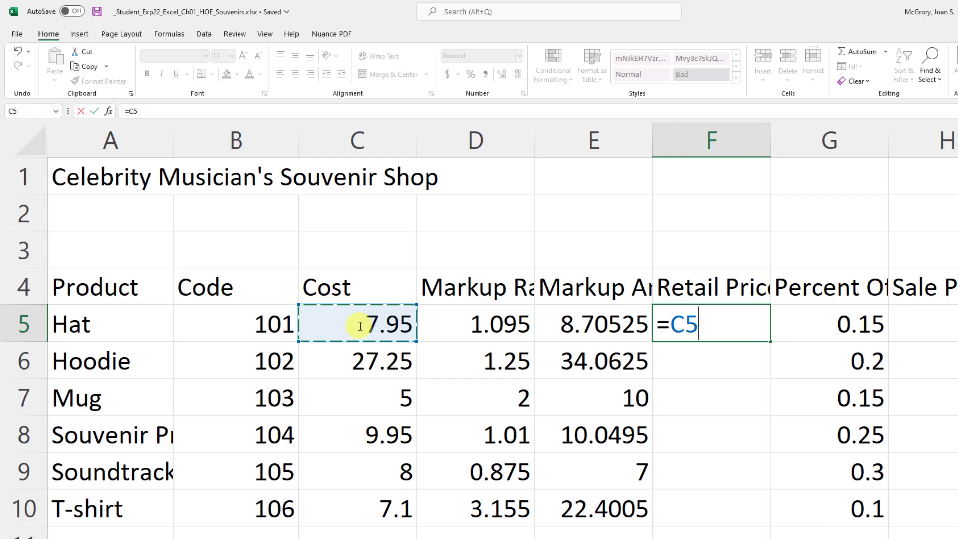
text(+)
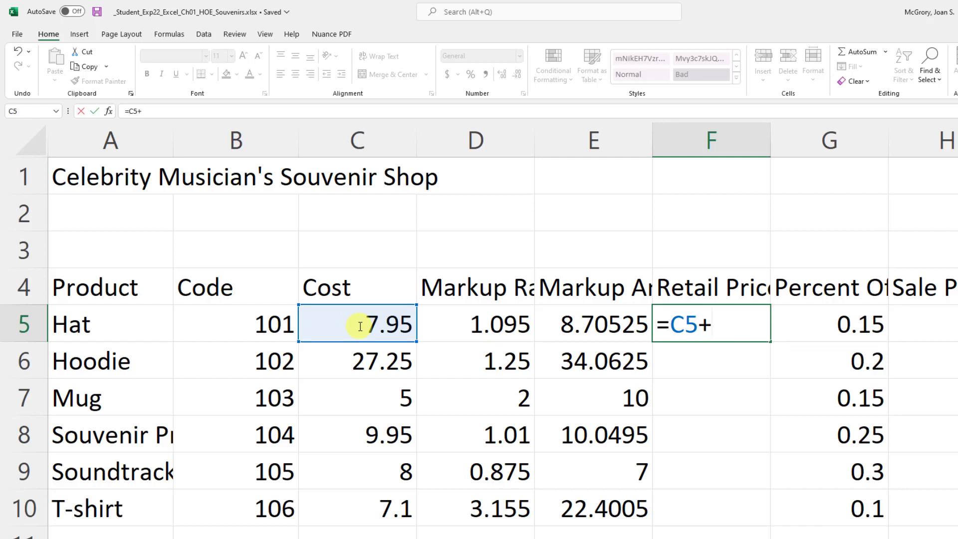
click(604, 329)
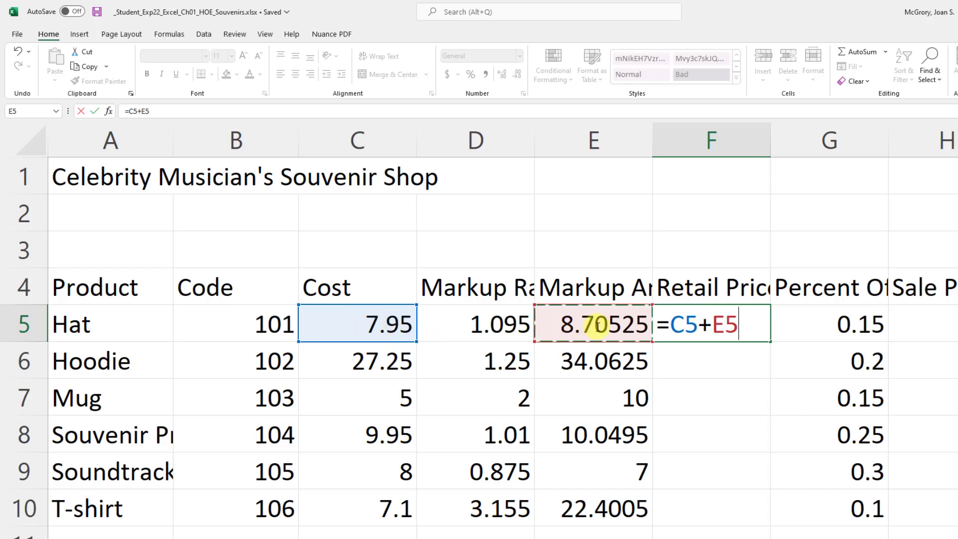
key(Return)
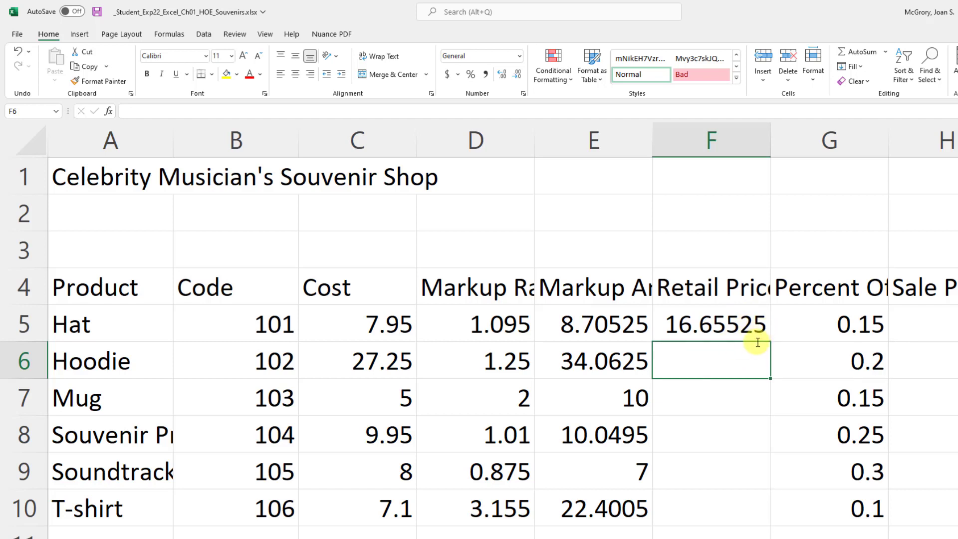
Step: Copy the retail price formula from F5 down through F10, and inspect the copied formulas in F6 through F10
click(741, 324)
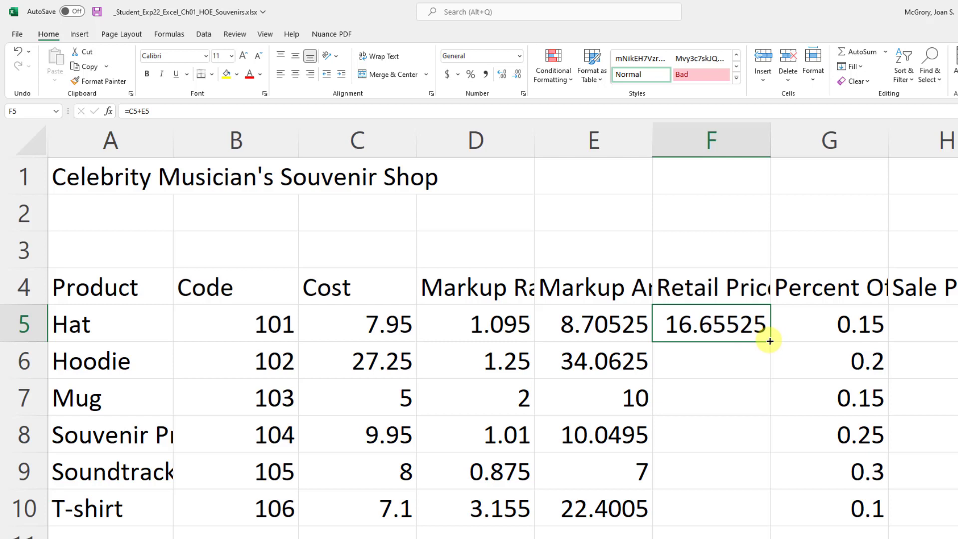
drag(769, 341, 763, 522)
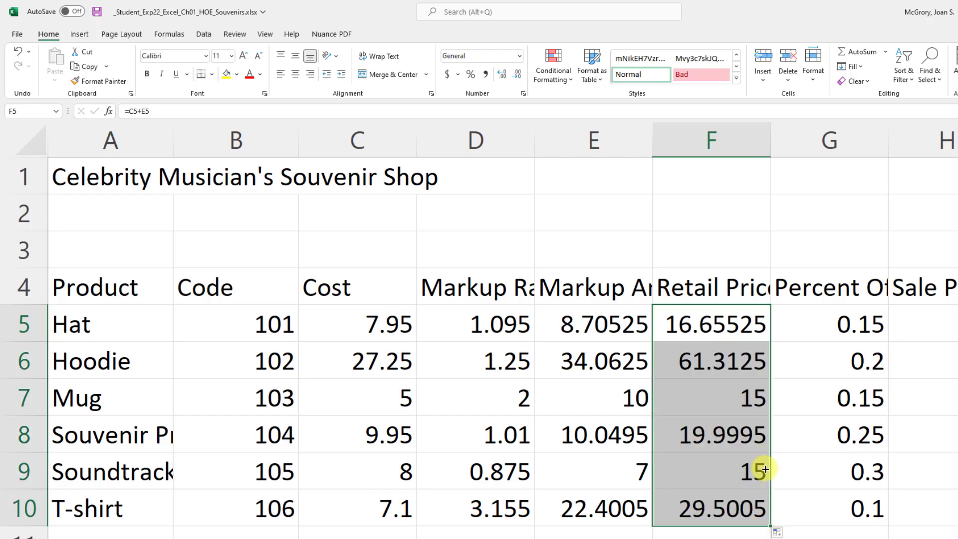
click(732, 363)
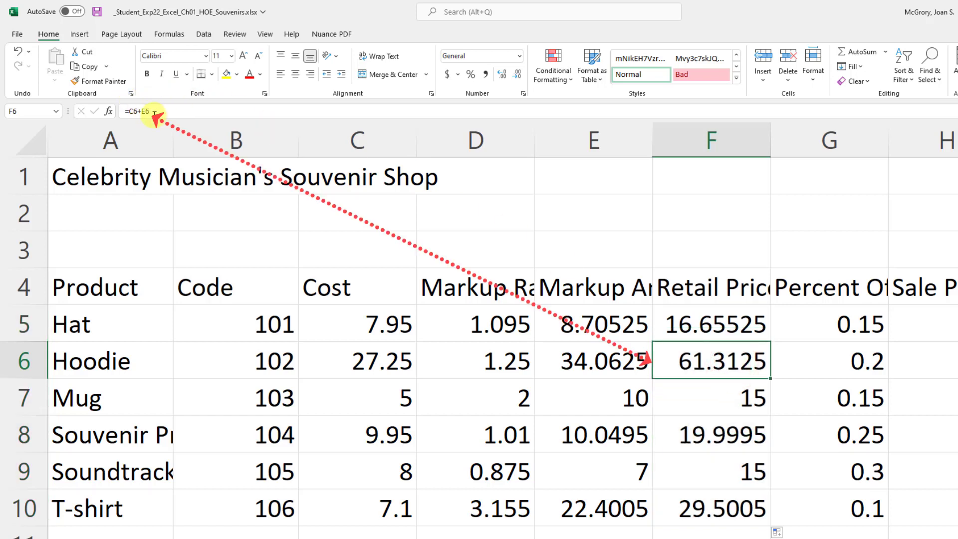
click(732, 397)
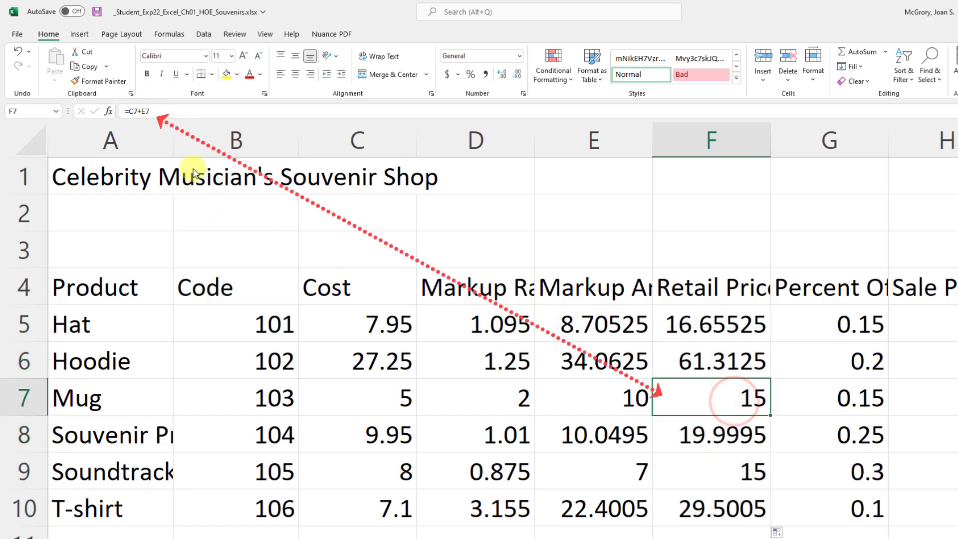
click(746, 438)
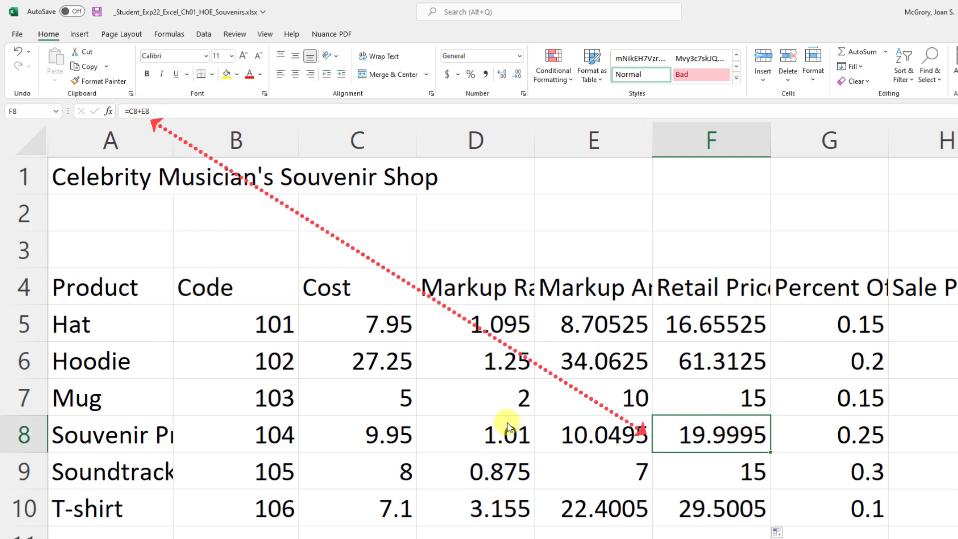
click(726, 471)
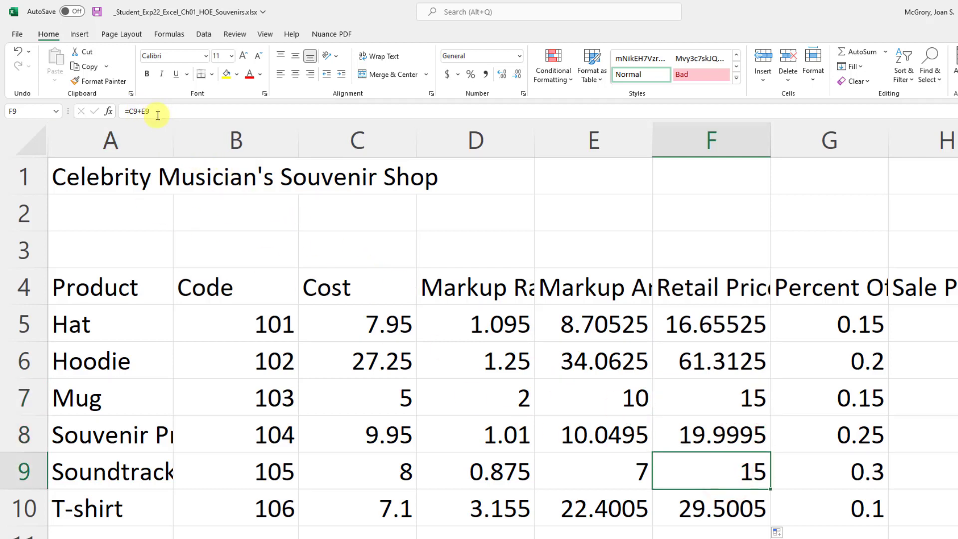
click(724, 498)
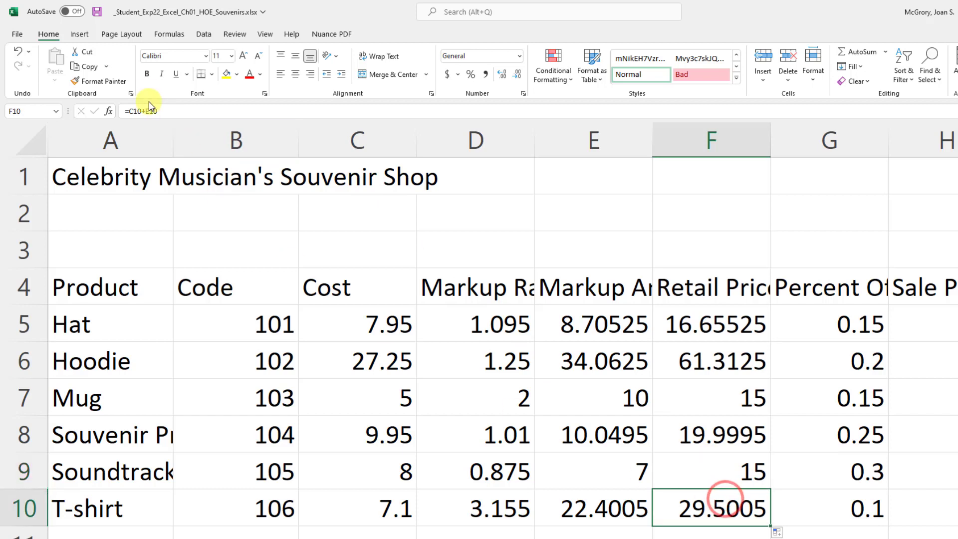
click(752, 469)
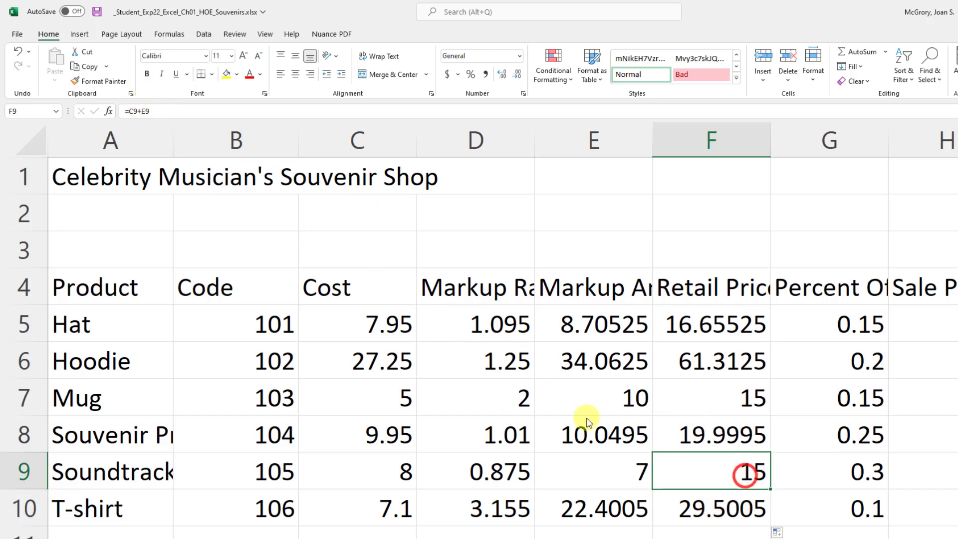
click(725, 439)
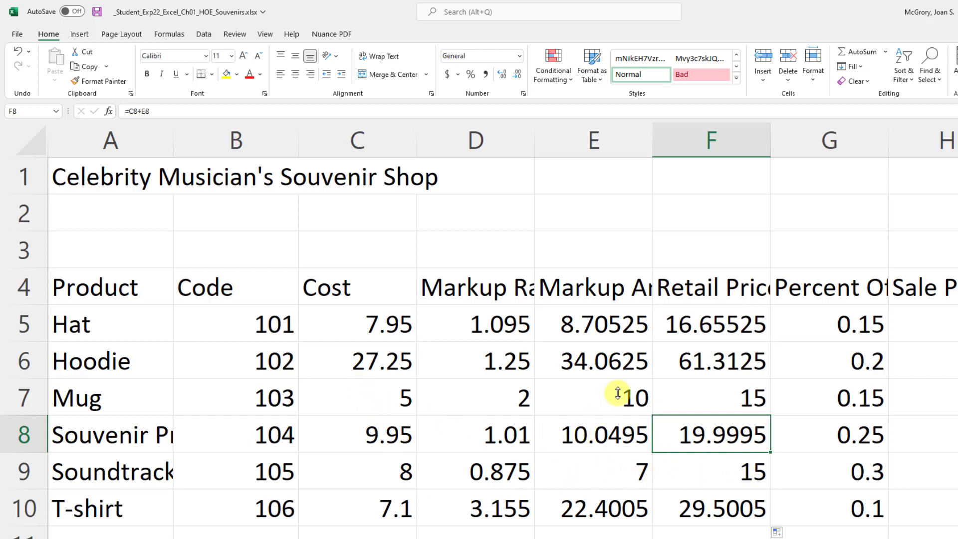
click(751, 395)
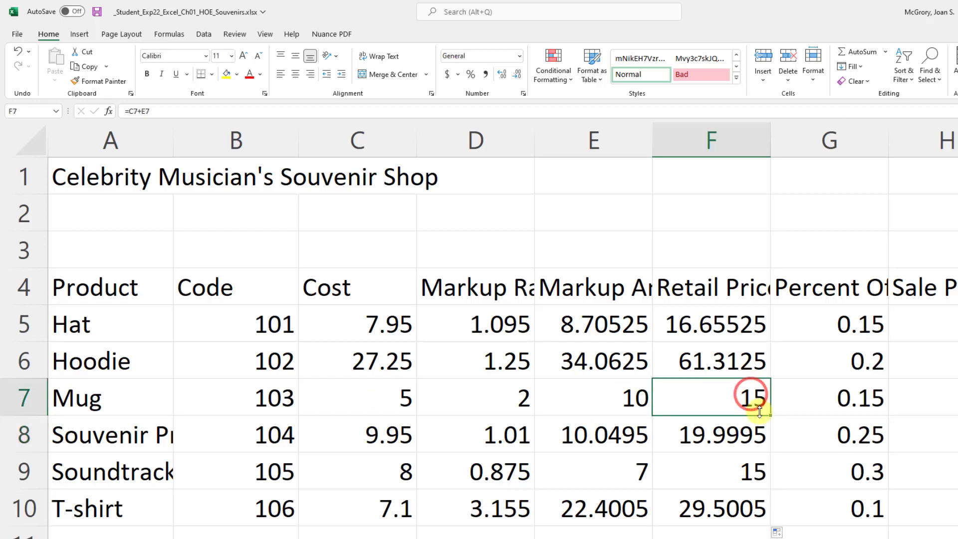
Step: Save the workbook, and consult step 7 about the sale price in the Word instructions before returning to Excel
click(99, 14)
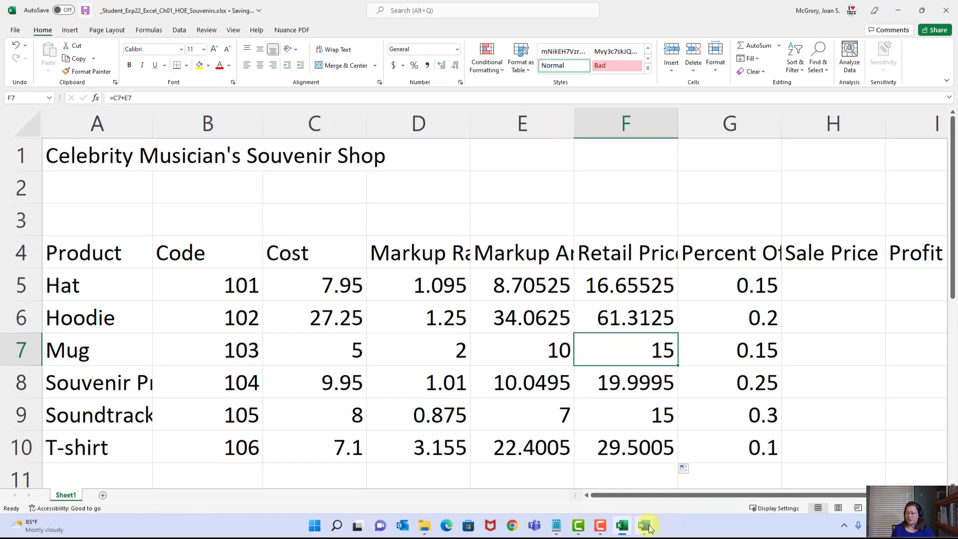
click(644, 526)
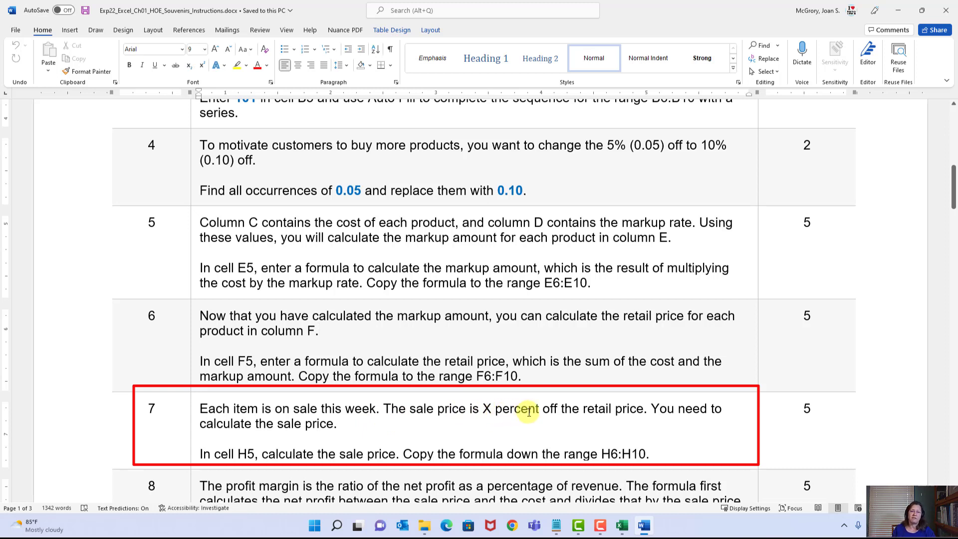
click(622, 529)
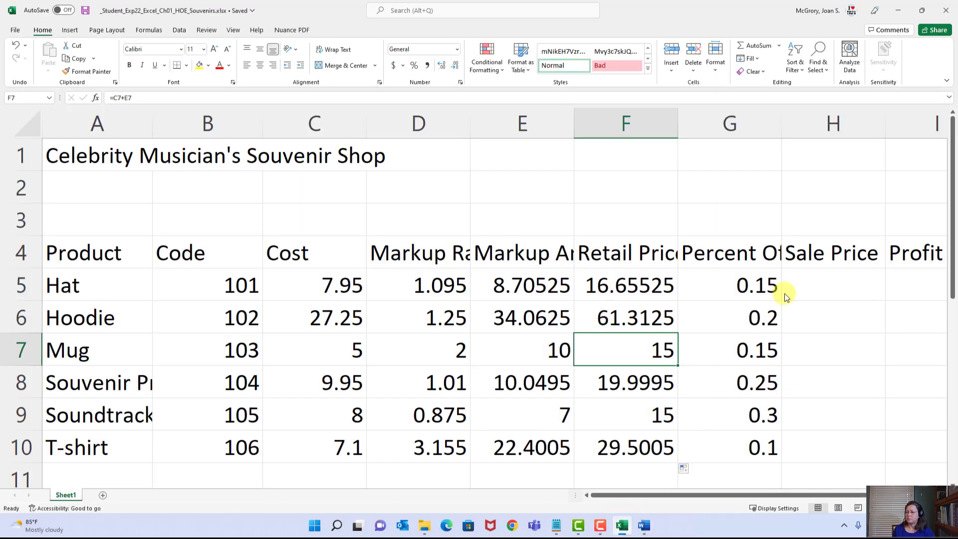
Step: Try the formula =F5*G5 in H5 for the hat's sale price, and clear the cell again
click(819, 286)
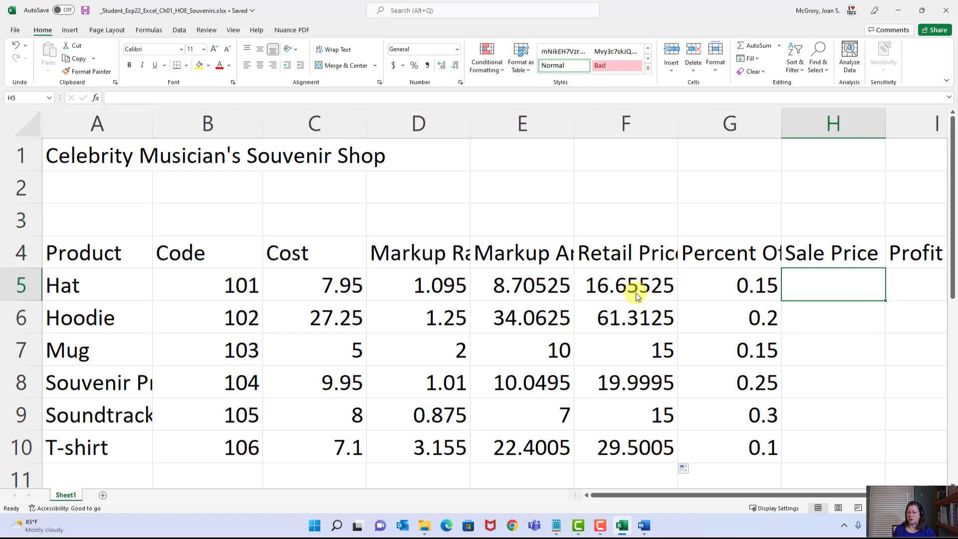
click(736, 292)
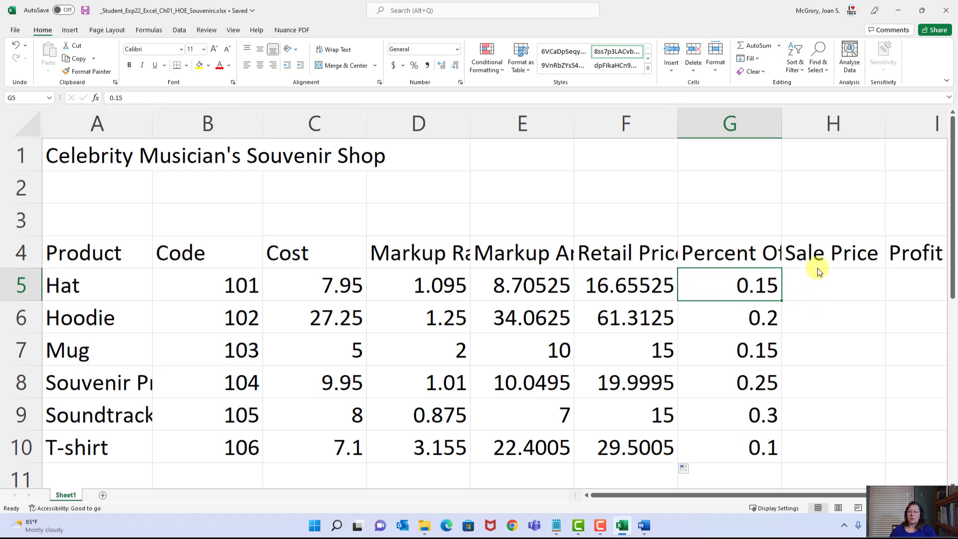
click(831, 285)
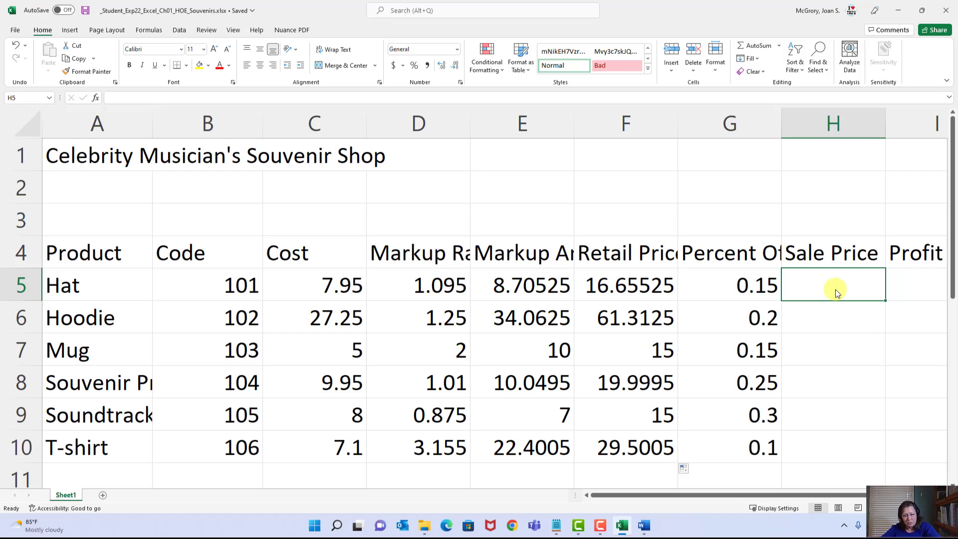
double_click(835, 289)
text(=)
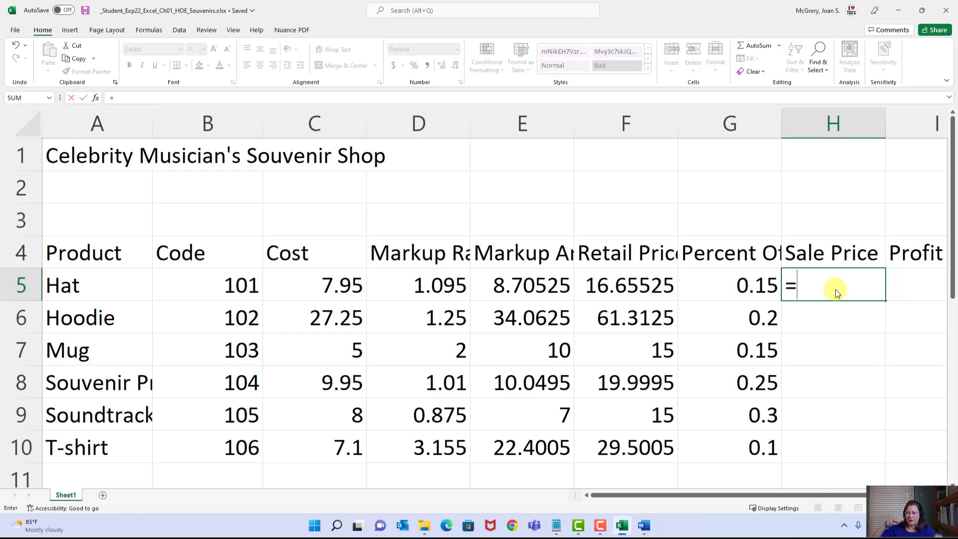
click(642, 285)
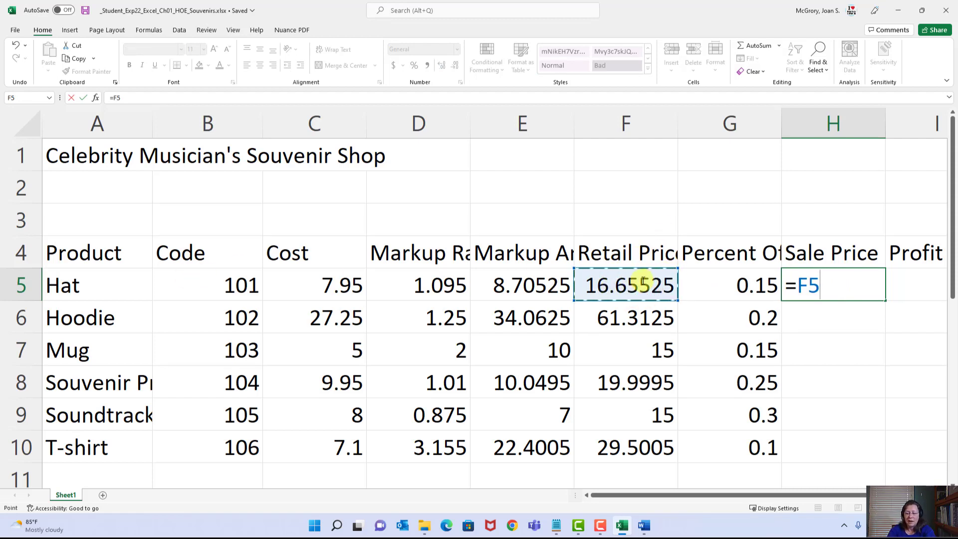
text(*)
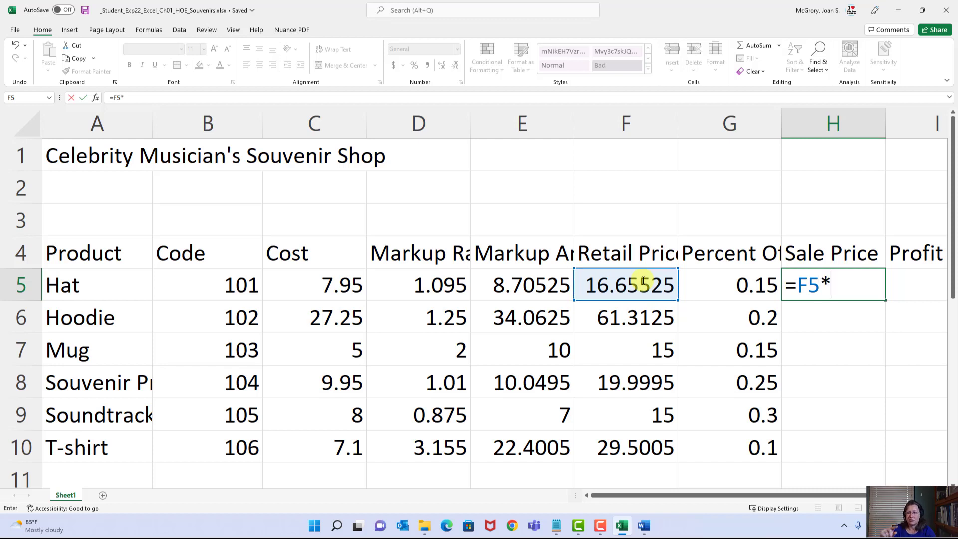
click(723, 286)
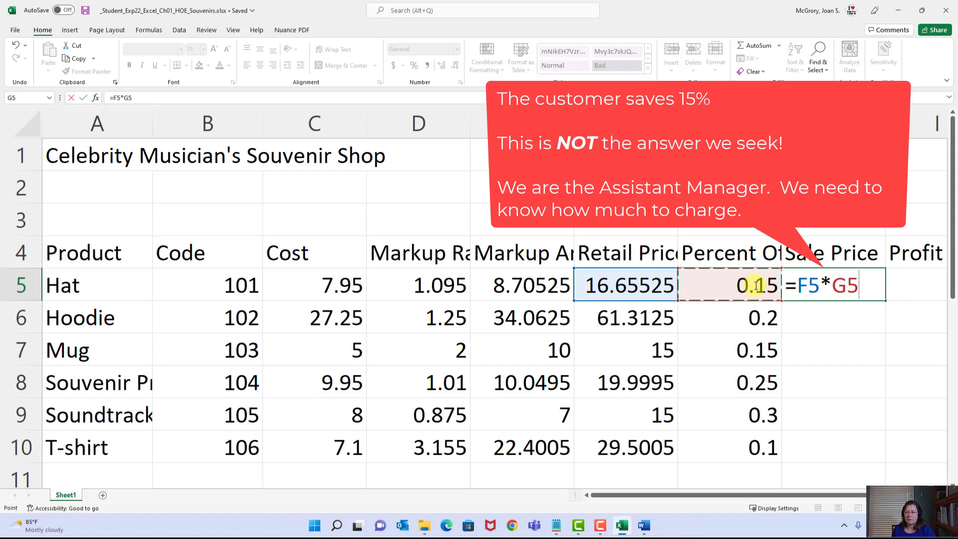
key(Return)
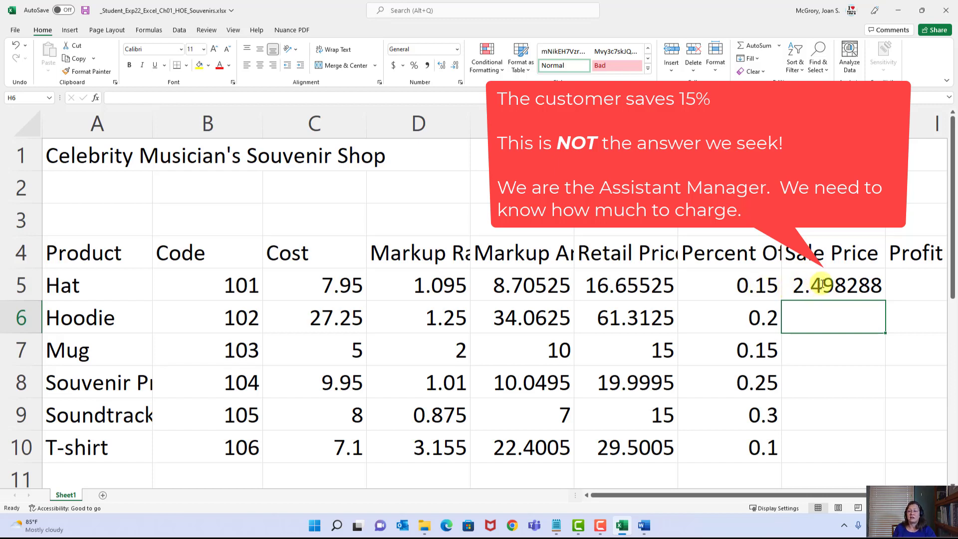
click(826, 285)
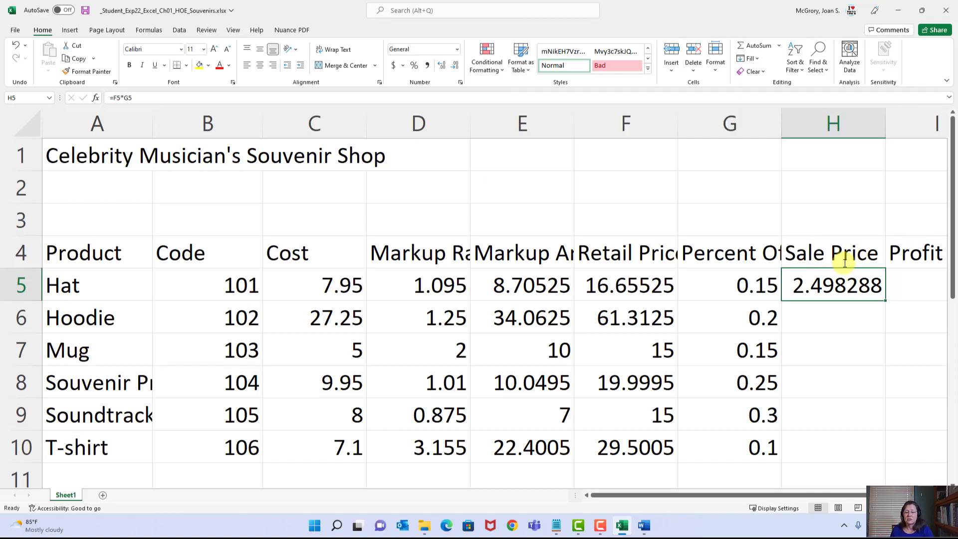
key(Delete)
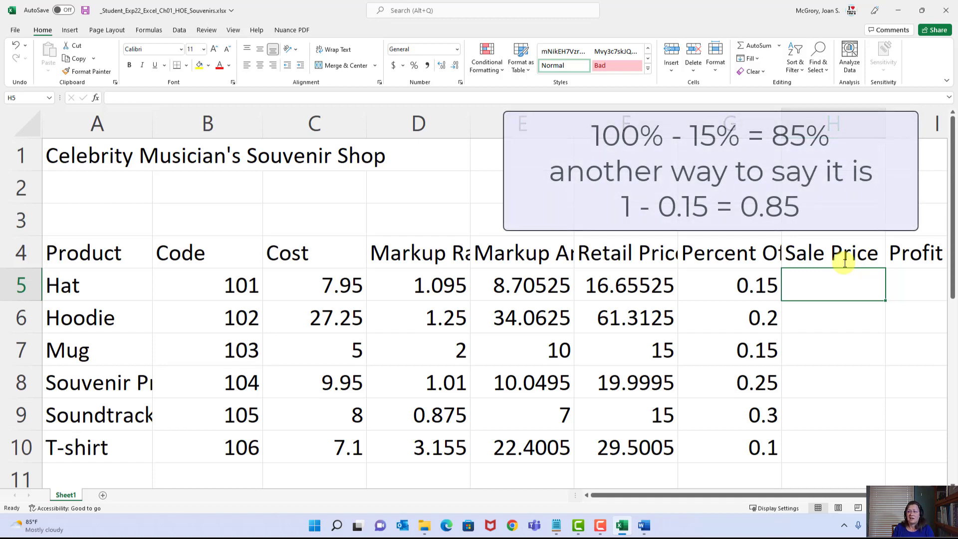
Step: Review the discounts in G6 and G8, and enter the formula =1-G5 in H5 to get the hat's remaining price fraction
click(762, 317)
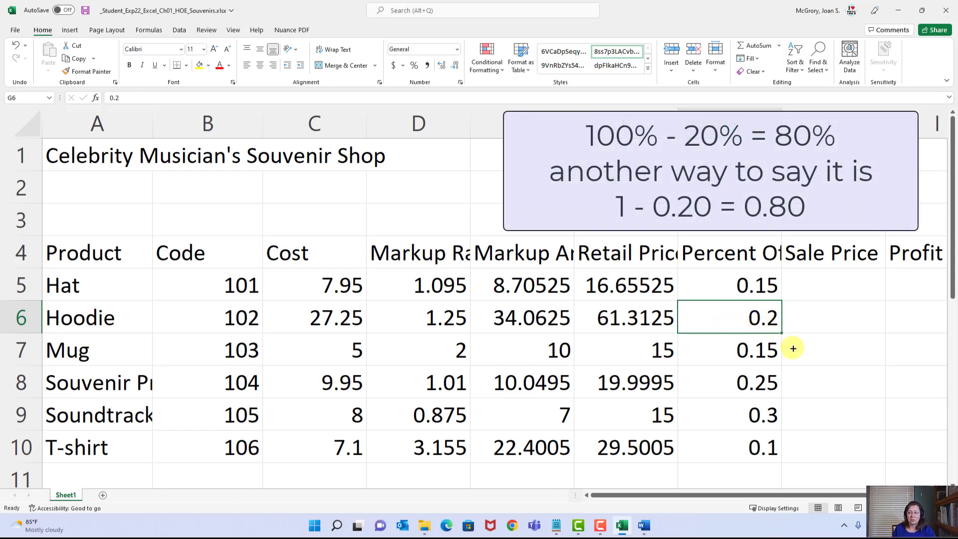
click(766, 381)
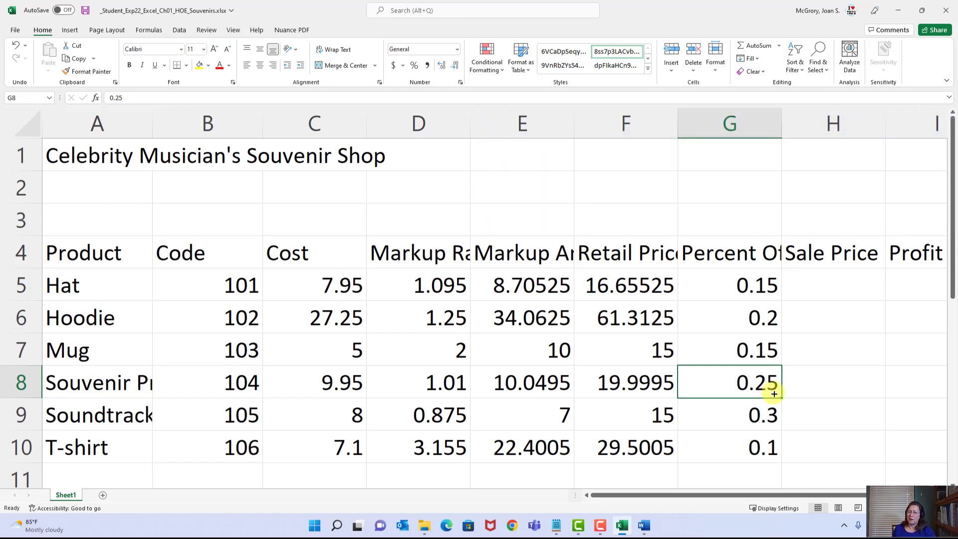
click(836, 290)
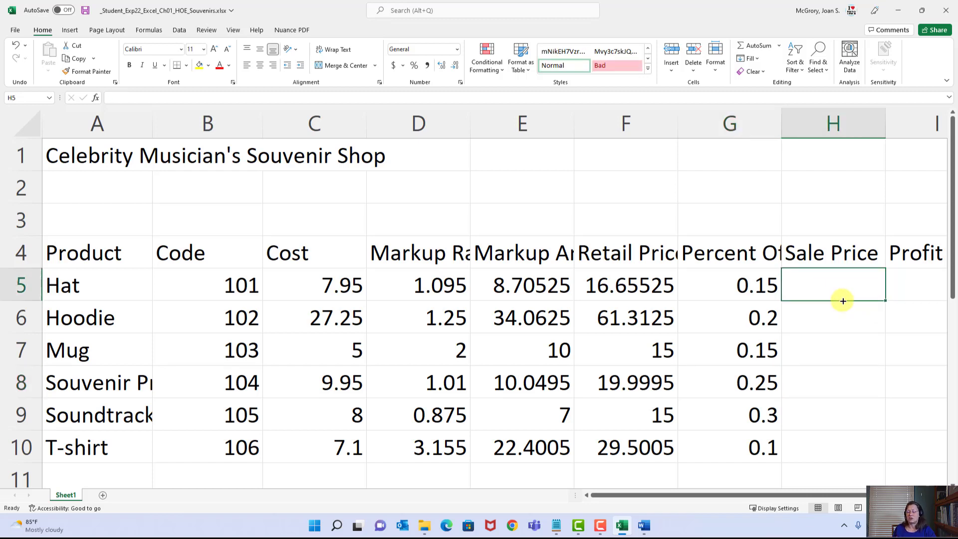
text(=)
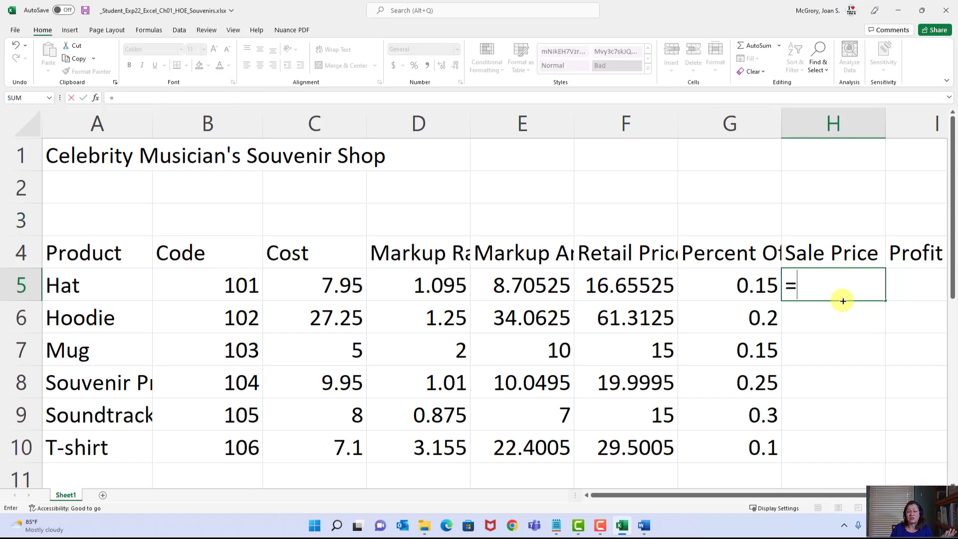
text(1)
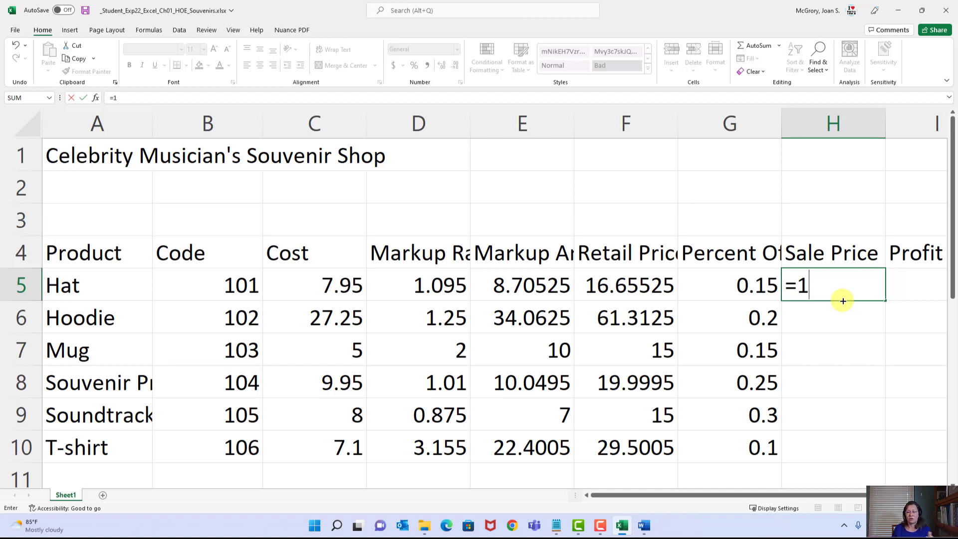
text(-)
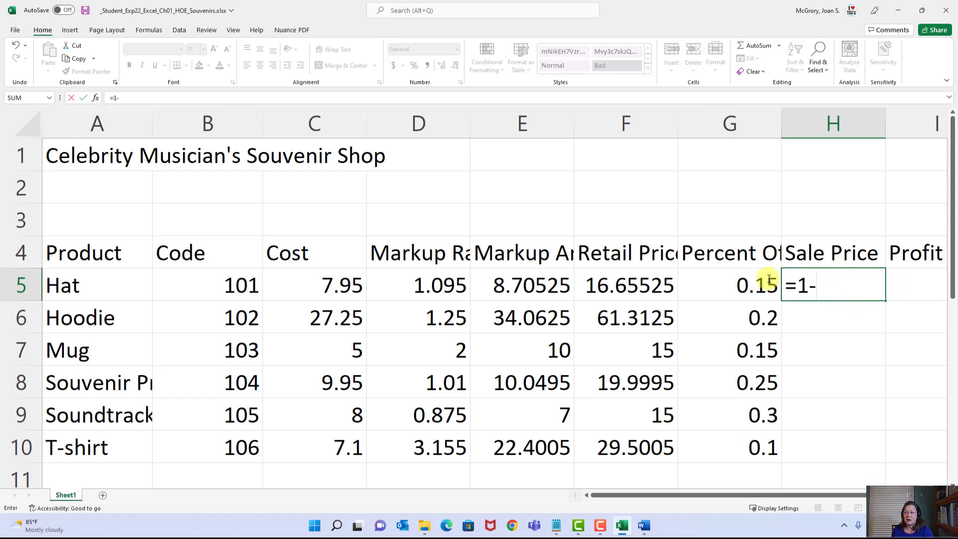
click(749, 283)
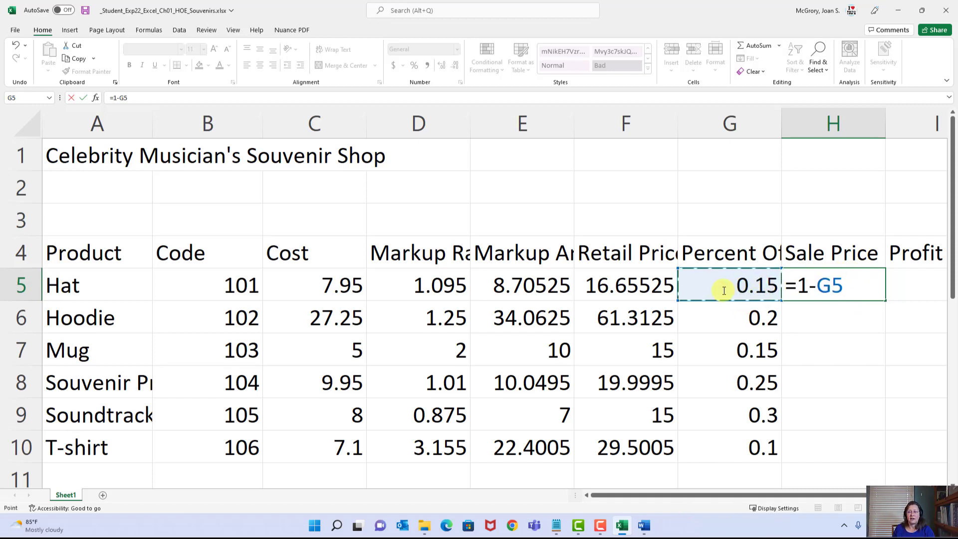
key(Return)
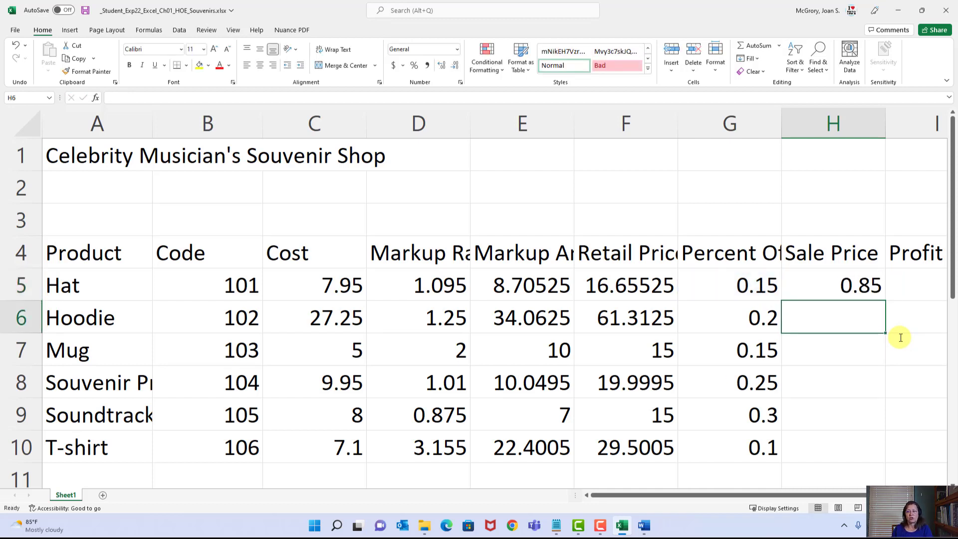
Step: Copy the formula from H5 down through H10, and inspect the copied formula in H6
click(873, 295)
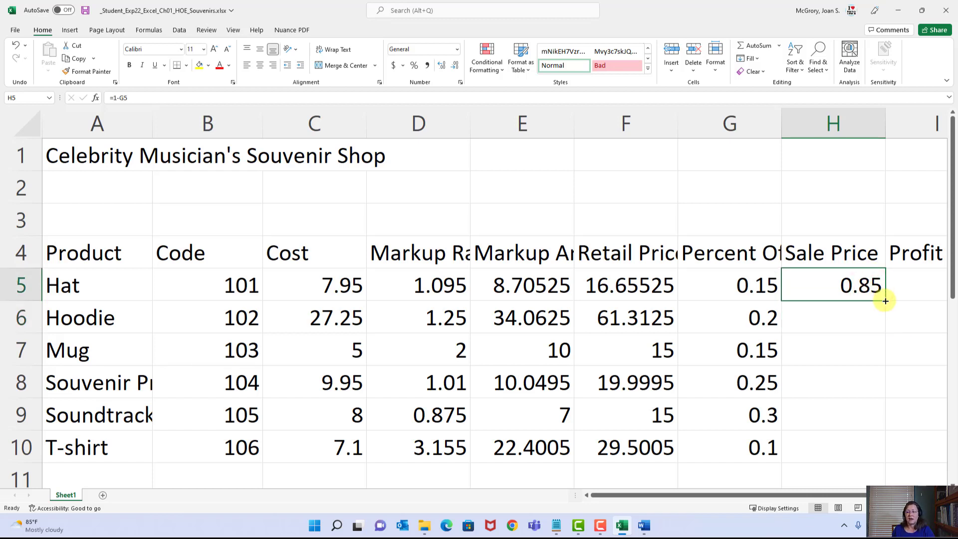
drag(885, 300, 881, 454)
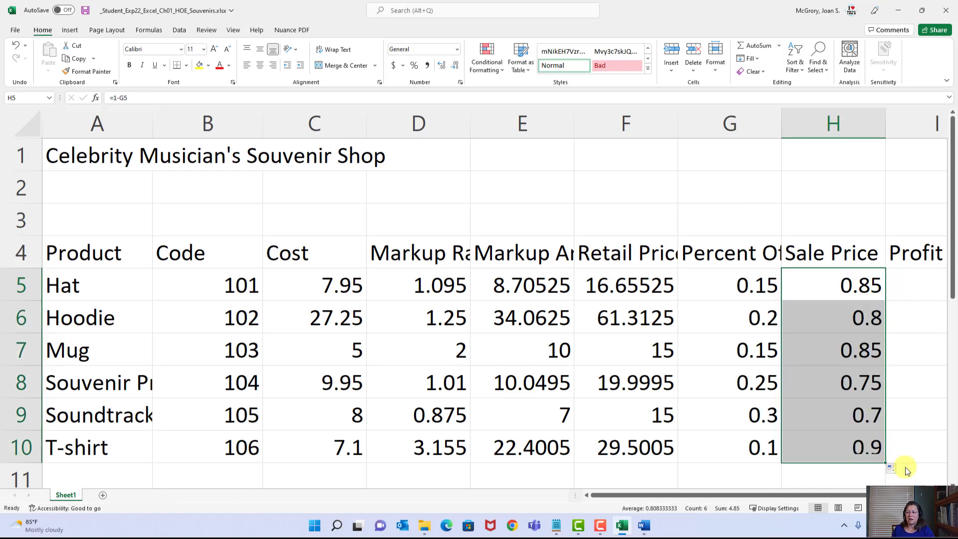
click(850, 321)
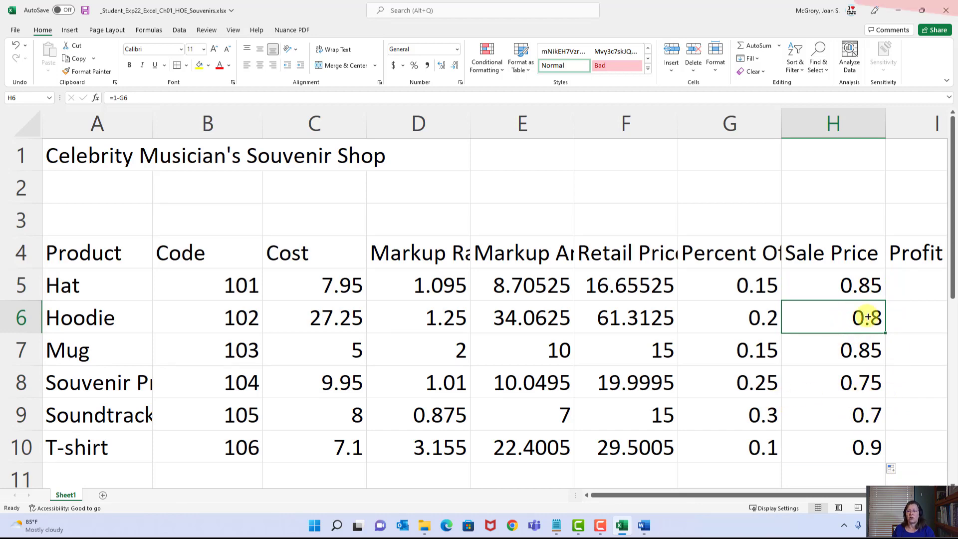
Step: Extend the formula in H5 to =1-G5*F5 so it multiplies by the hat's retail price, and reselect the cell
click(866, 287)
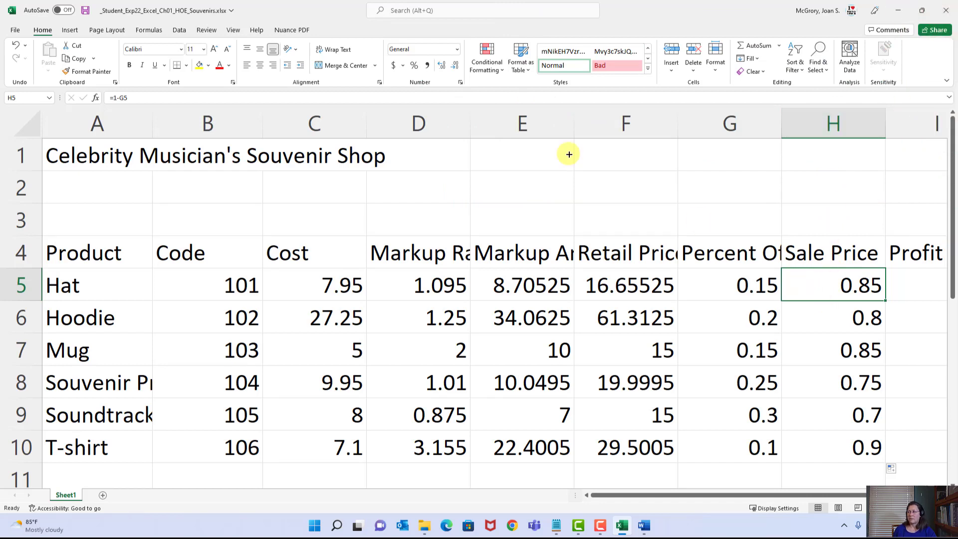
click(144, 98)
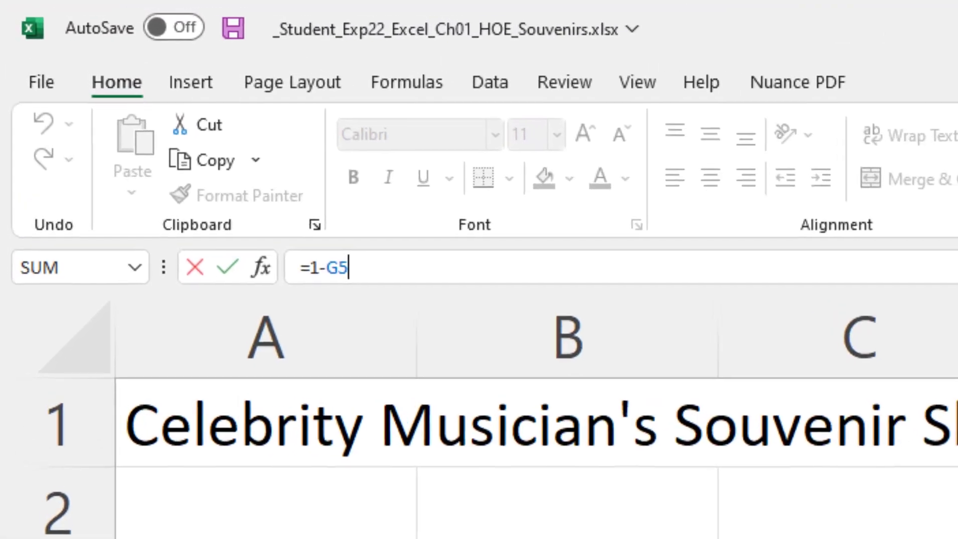
text(*)
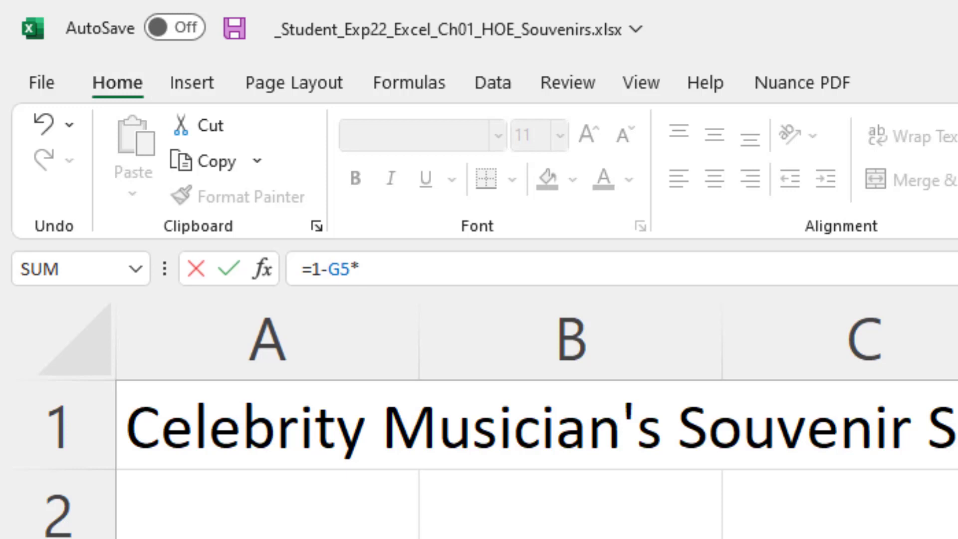
click(957, 538)
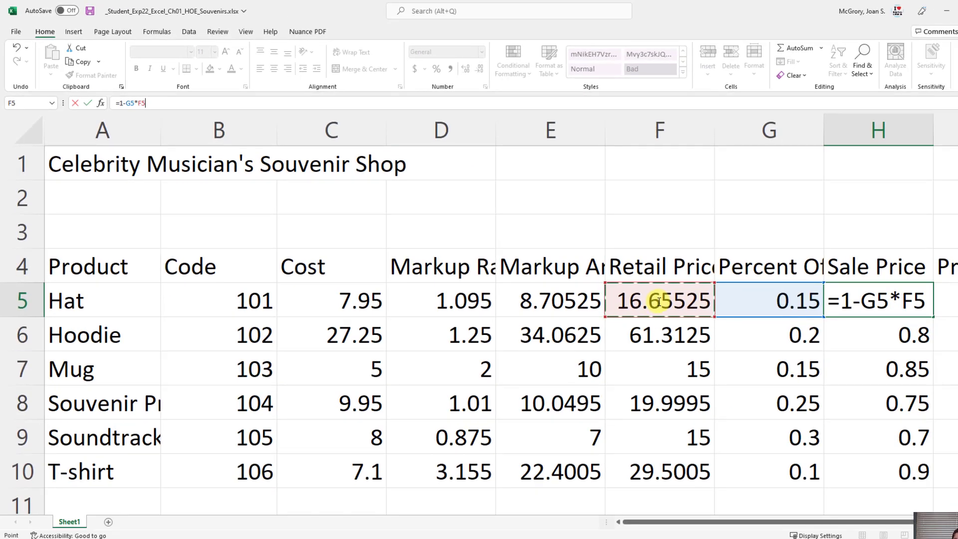
key(Return)
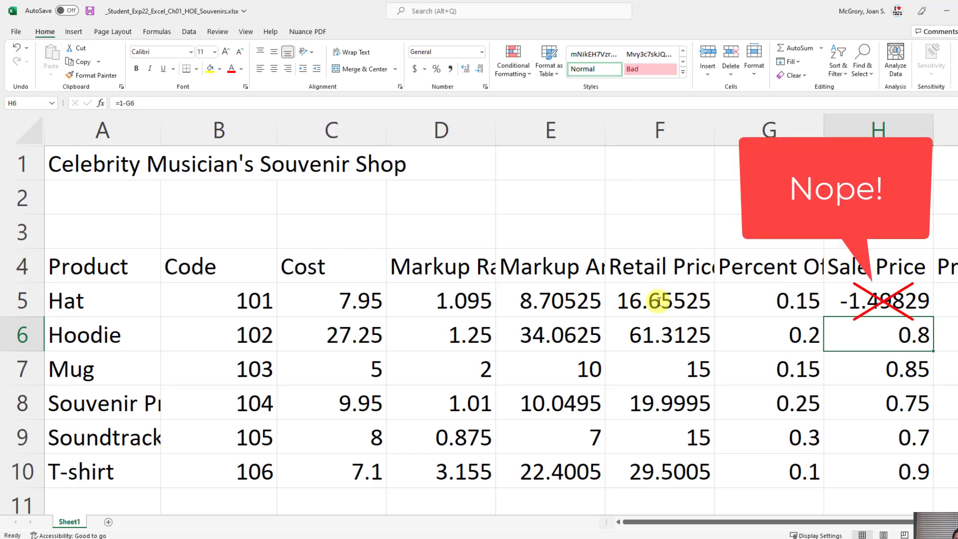
click(904, 300)
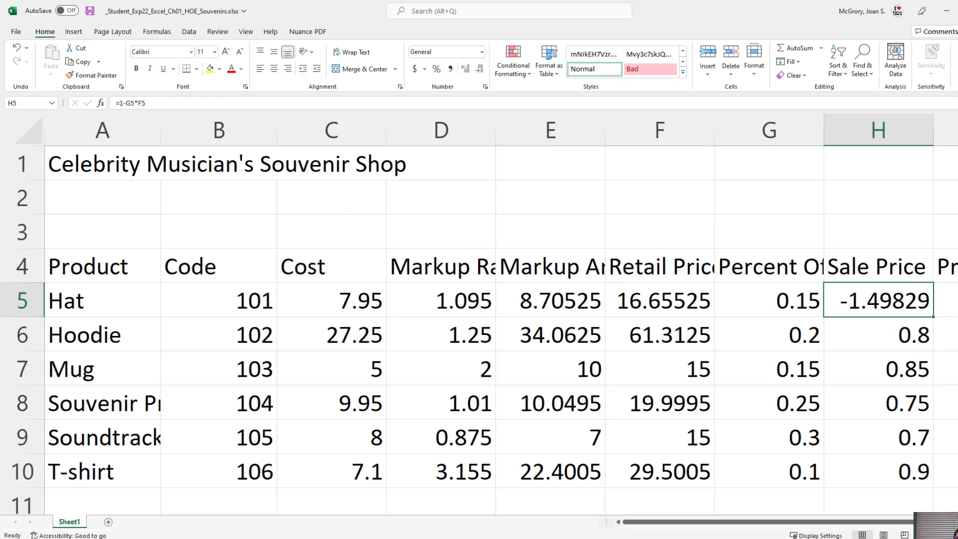
Step: Switch to PEMDAS.txt in Notepad, maximize it, and review the order of operations from parentheses and exponents through multiplication and addition
drag(957, 219, 509, 143)
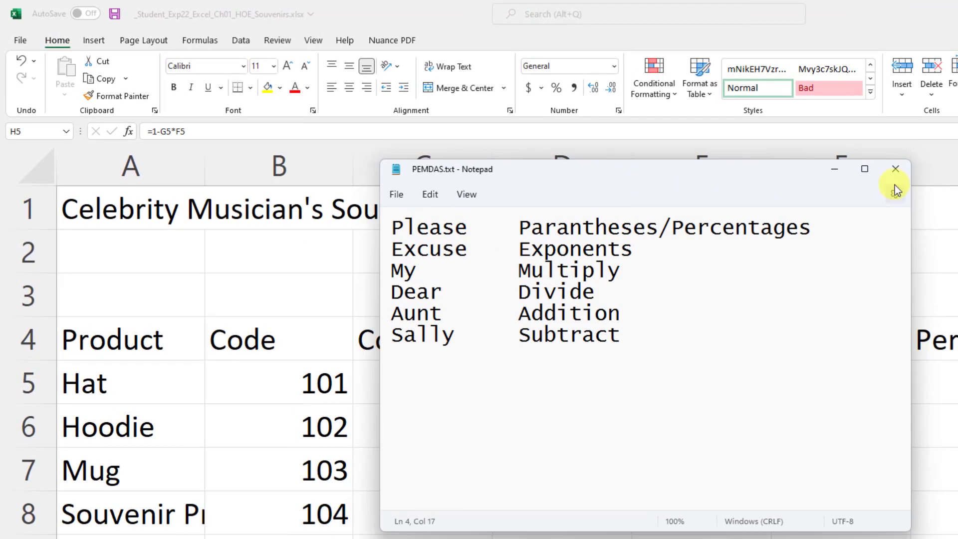
click(868, 171)
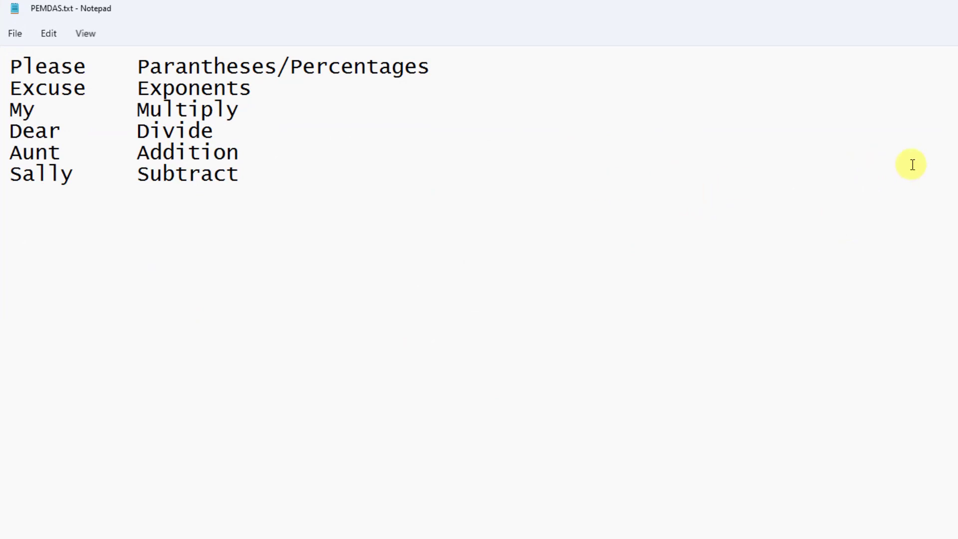
click(11, 65)
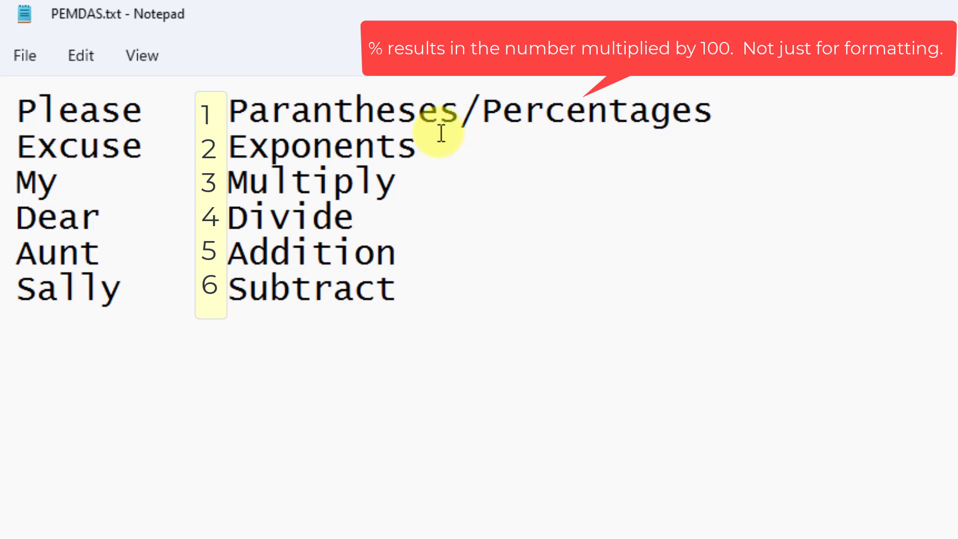
click(713, 111)
drag(713, 111, 221, 94)
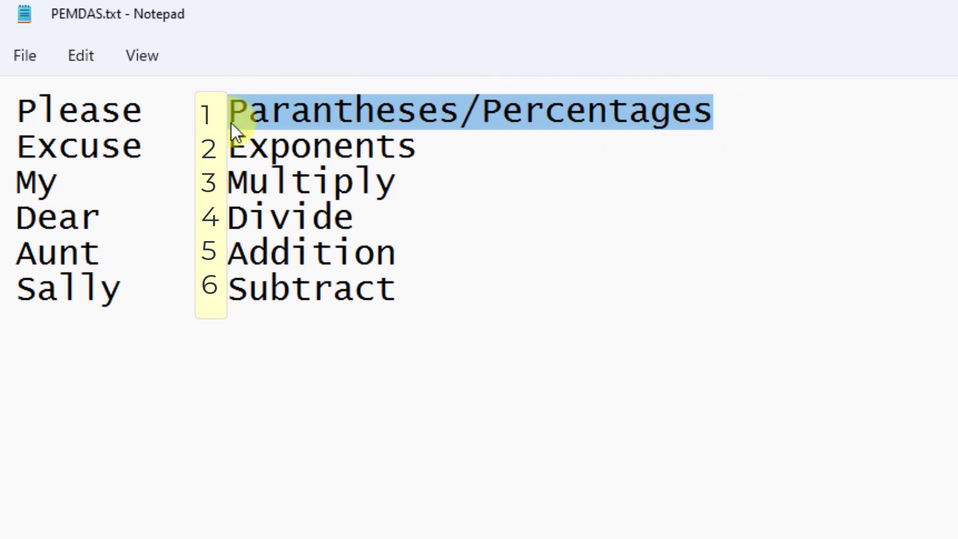
click(242, 146)
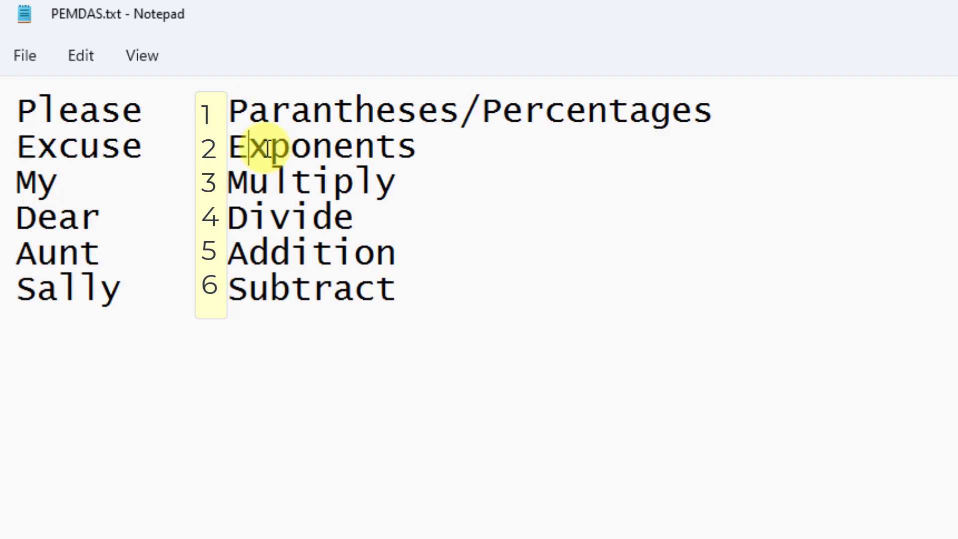
click(286, 178)
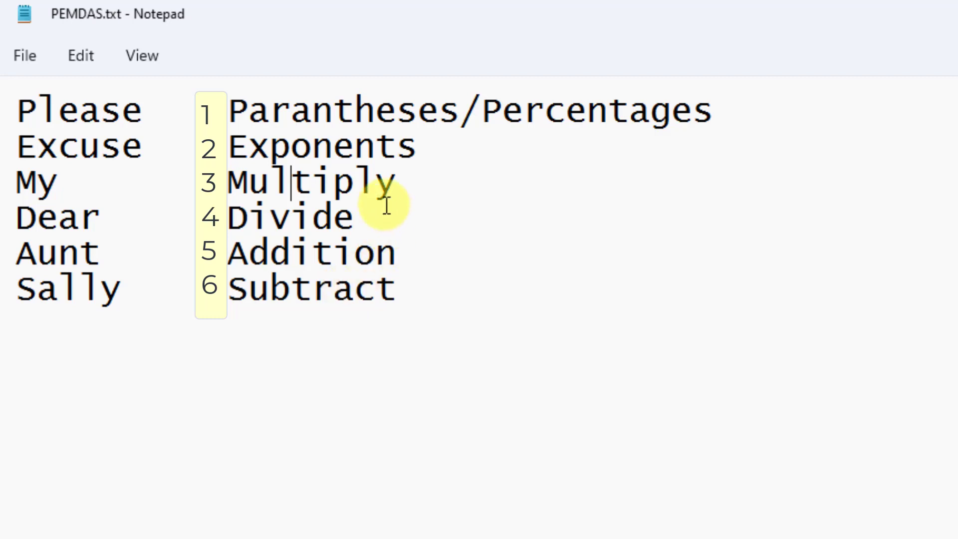
click(369, 177)
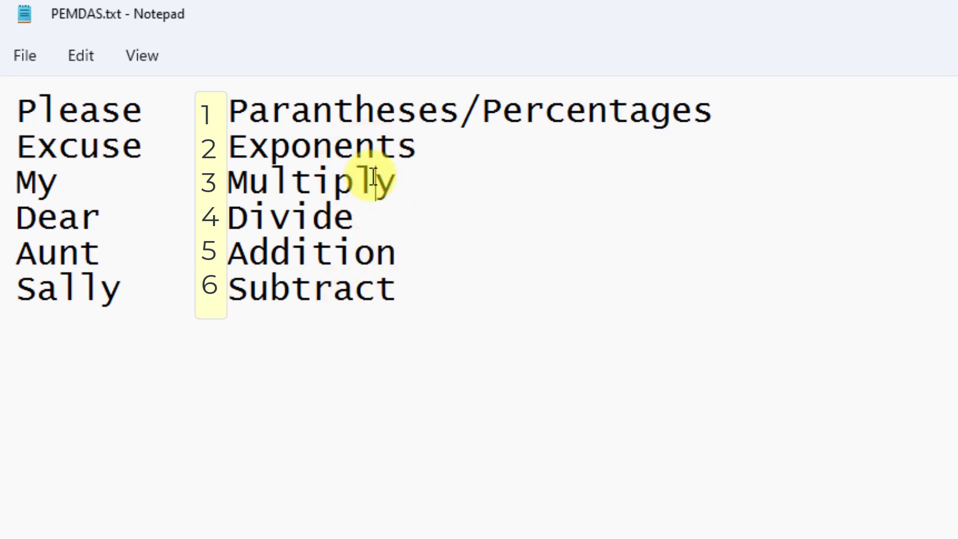
click(367, 253)
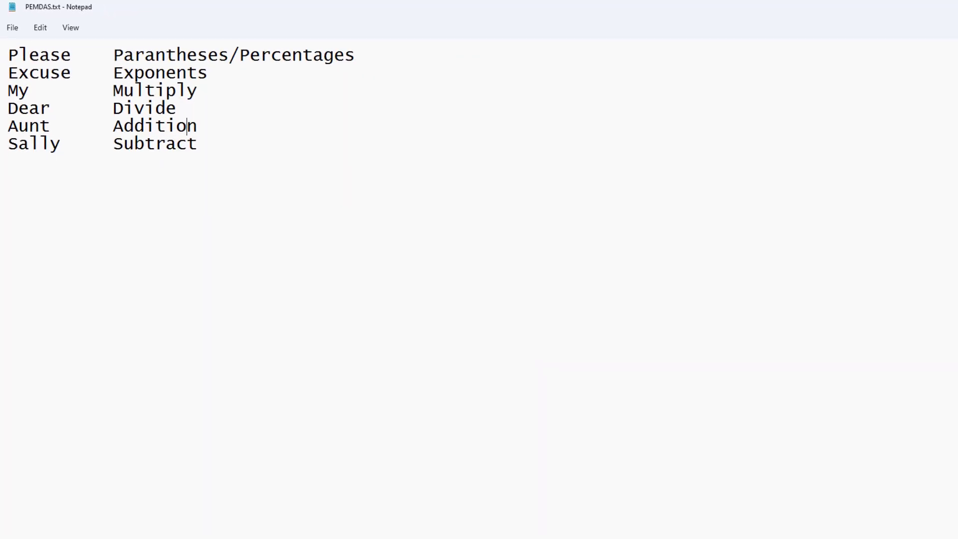
Step: Resize and position the PEMDAS.txt window just below the formula bar, and compare the order of operations with the formula in H5
key(super+Down)
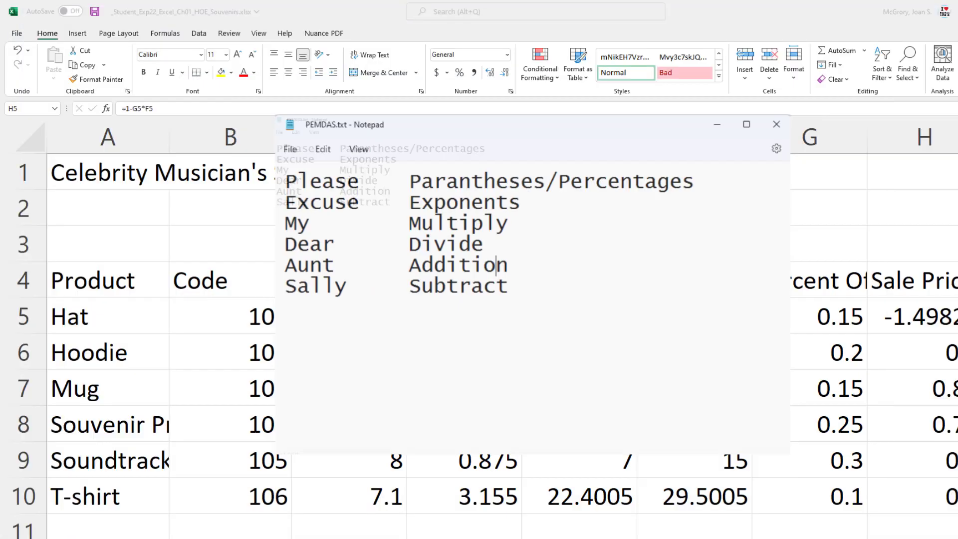
drag(614, 140, 763, 342)
drag(831, 343, 955, 349)
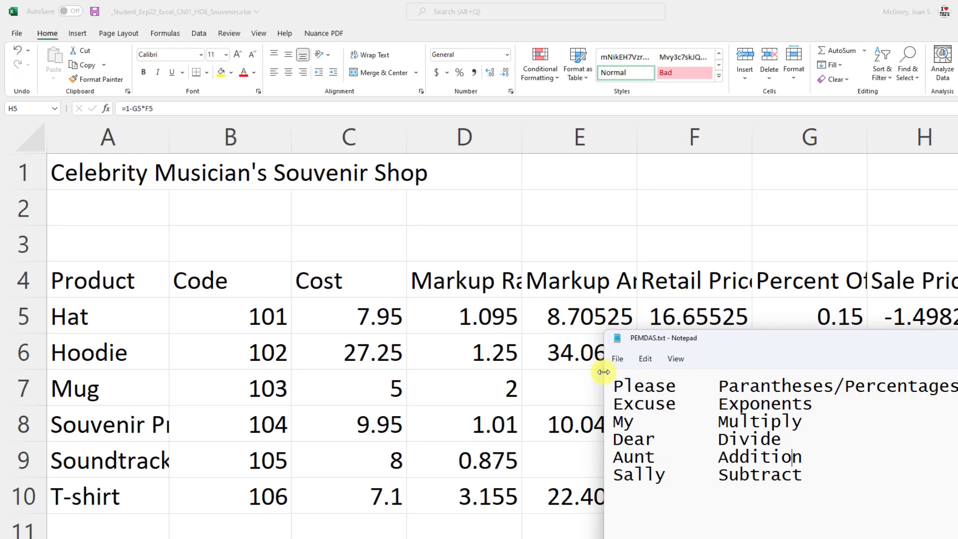
drag(607, 372, 7, 357)
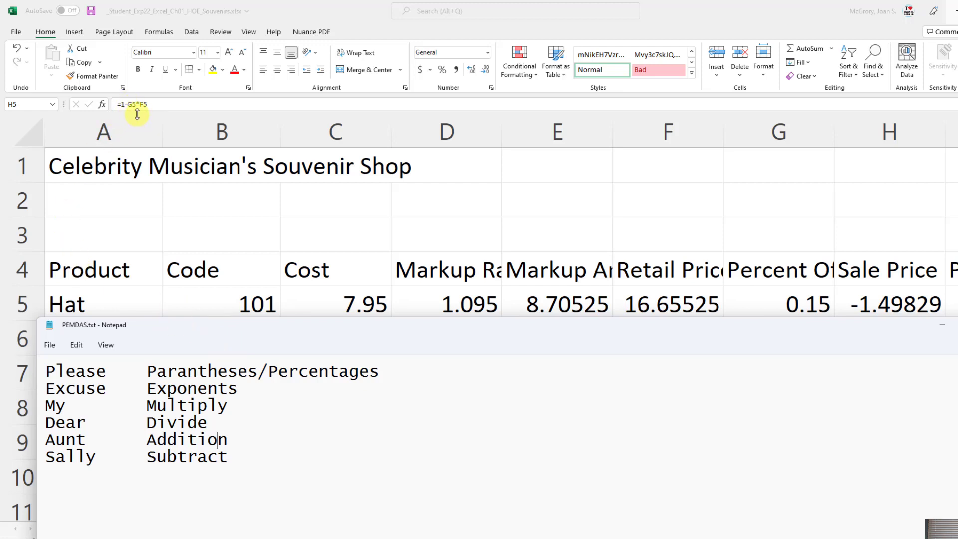
drag(213, 328, 205, 126)
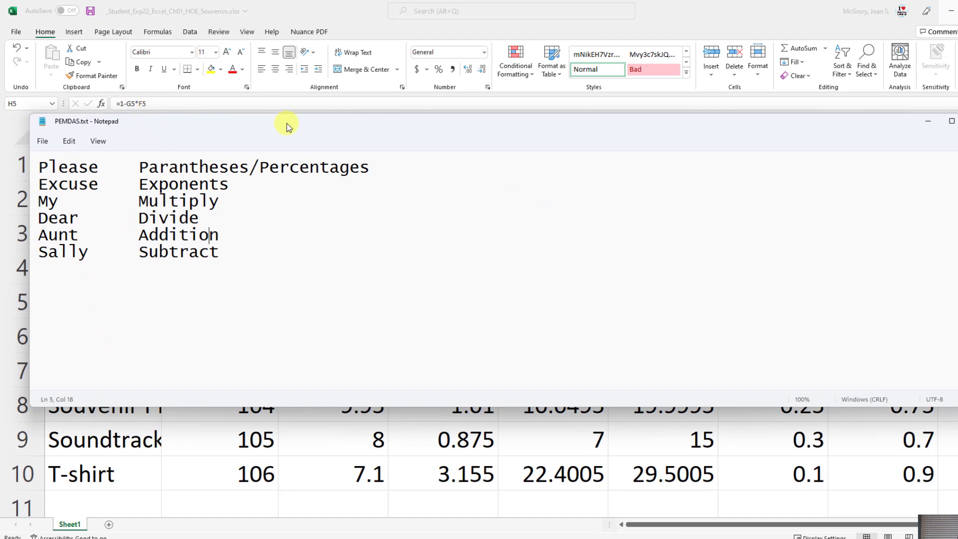
mouse_move(286, 125)
mouse_down()
mouse_move(305, 252)
mouse_move(297, 329)
mouse_move(279, 123)
mouse_up()
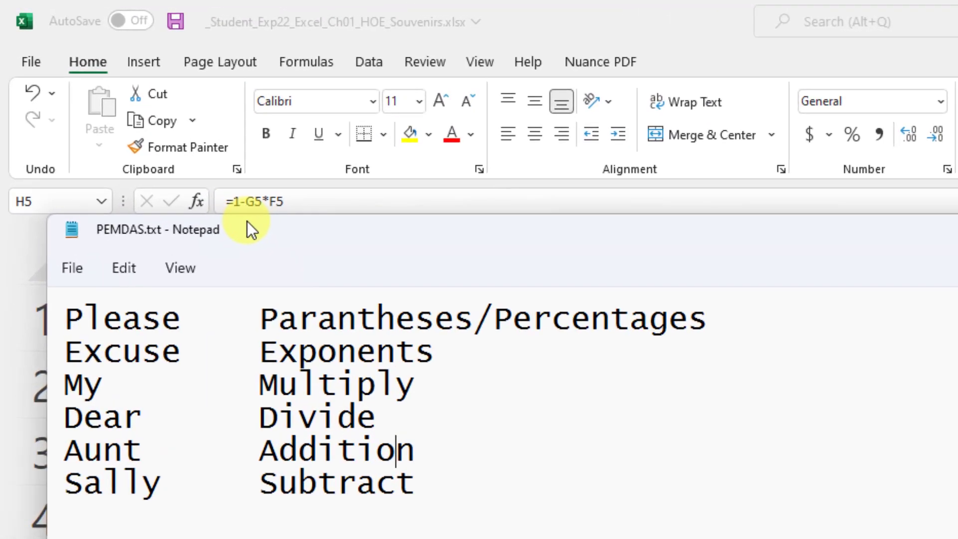
Step: Add parentheses around the subtraction in H5 so the formula is =(1-G5)*F5, and commit it
click(229, 200)
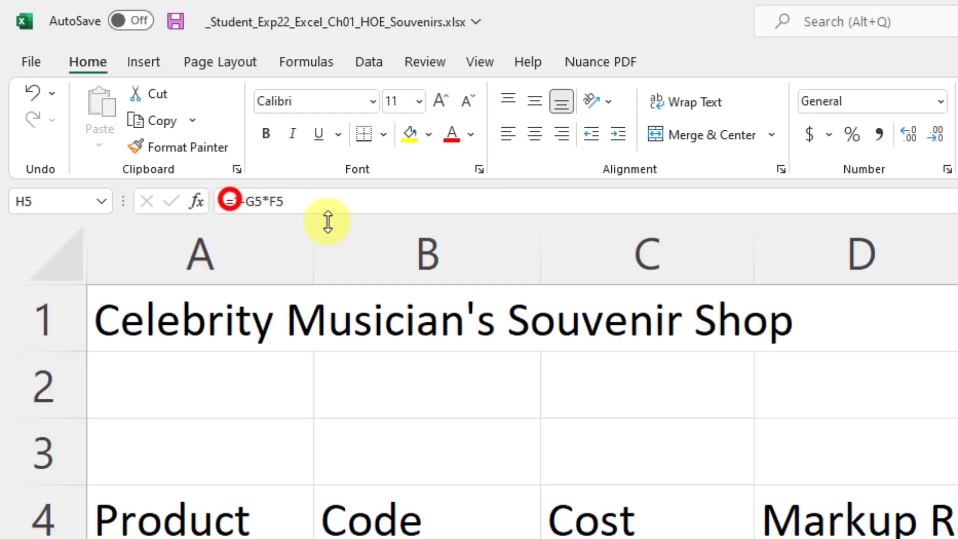
click(232, 200)
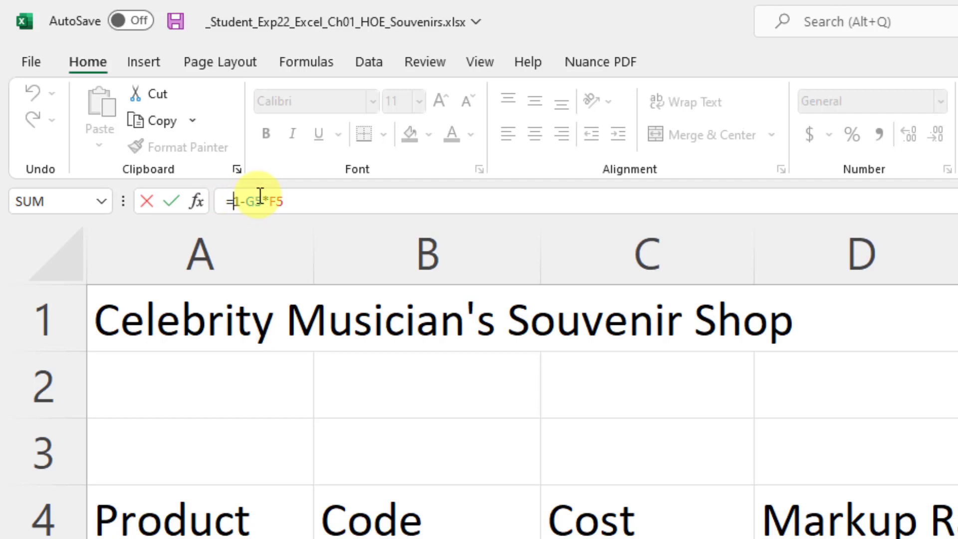
click(367, 197)
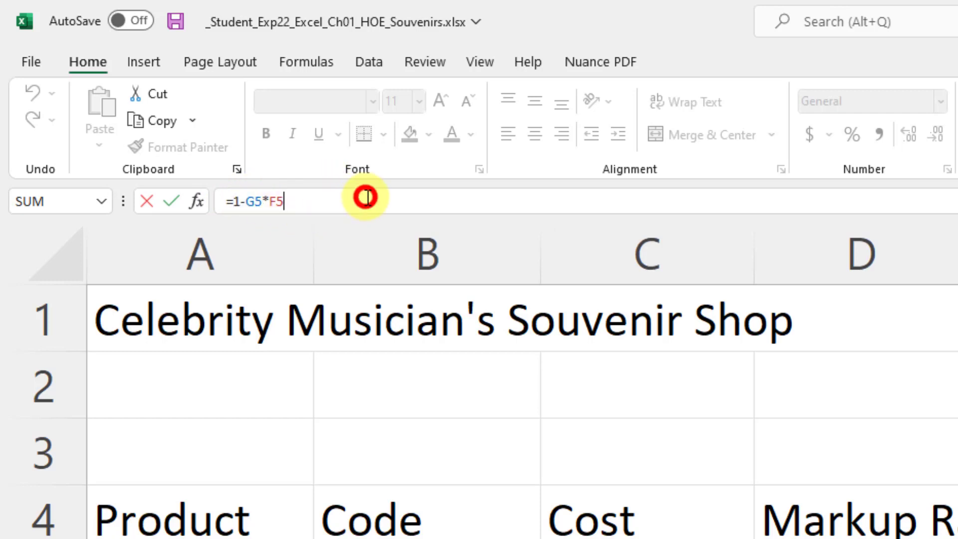
click(232, 200)
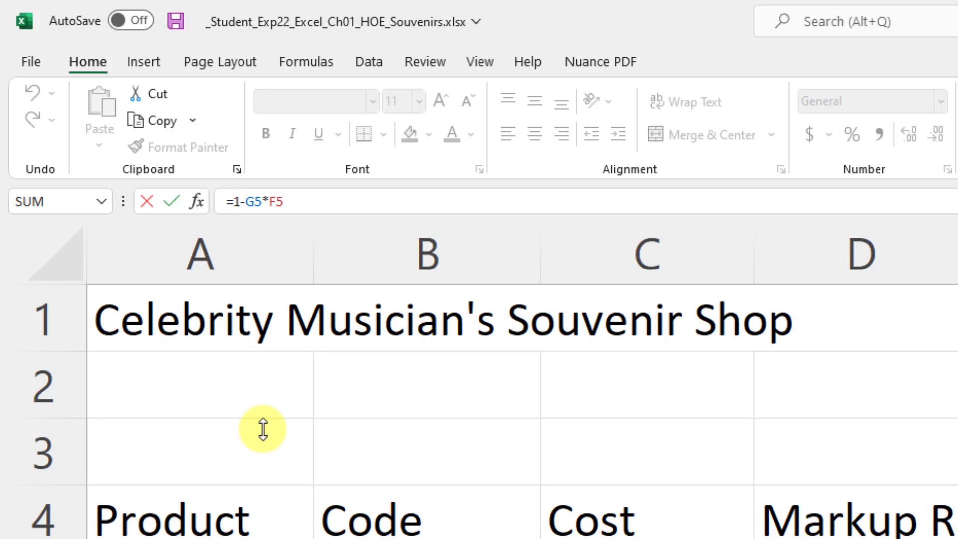
key(Right)
key(Right)
key(Right)
key(Right)
key(Left)
key(Left)
key(Left)
key(Left)
text(()
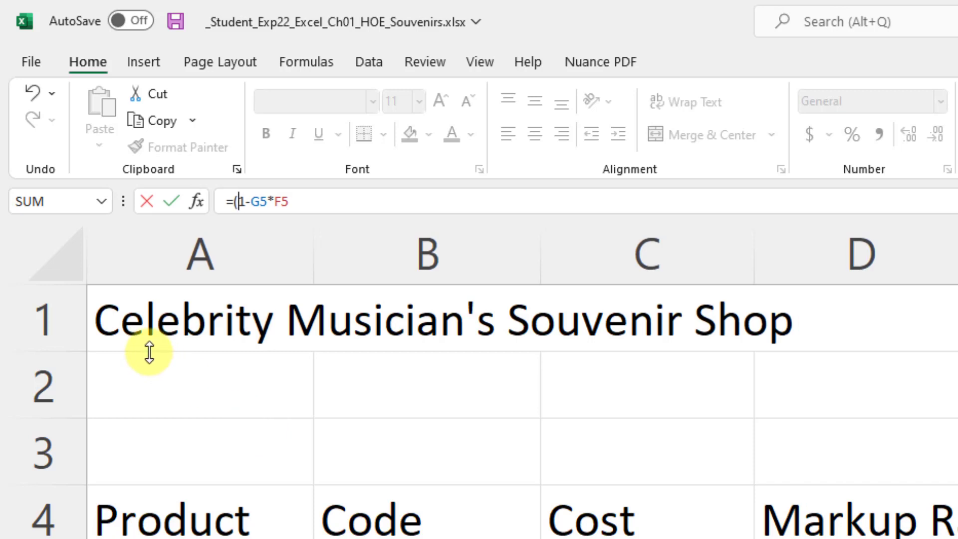
click(267, 199)
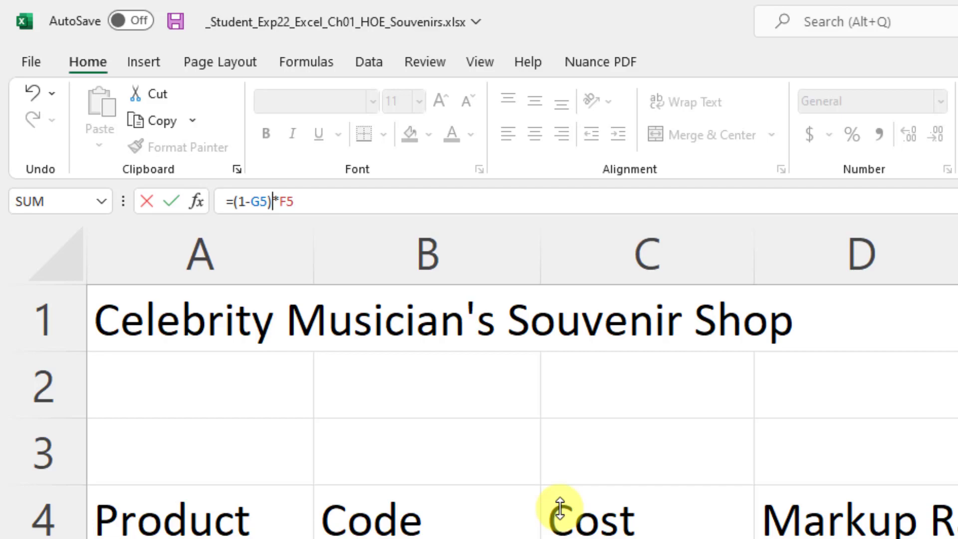
key(Return)
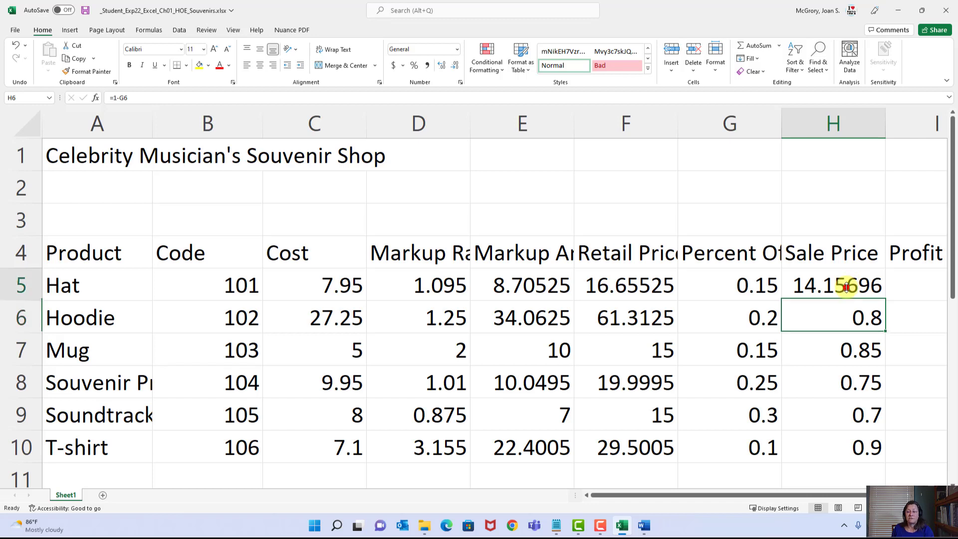
Step: Copy the corrected sale price formula from H5 down through H10, and inspect the copied formulas in H6 through H10
click(834, 285)
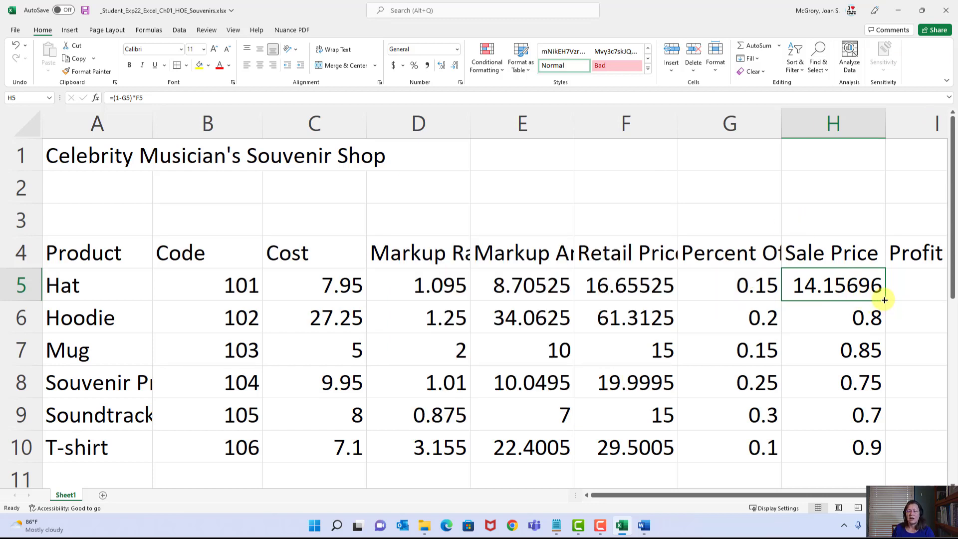
drag(884, 300, 886, 461)
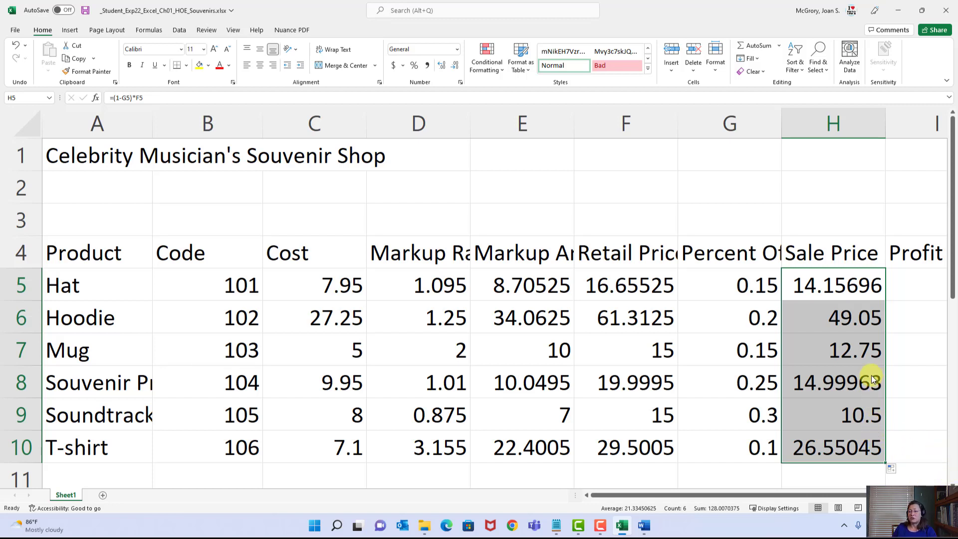
click(861, 349)
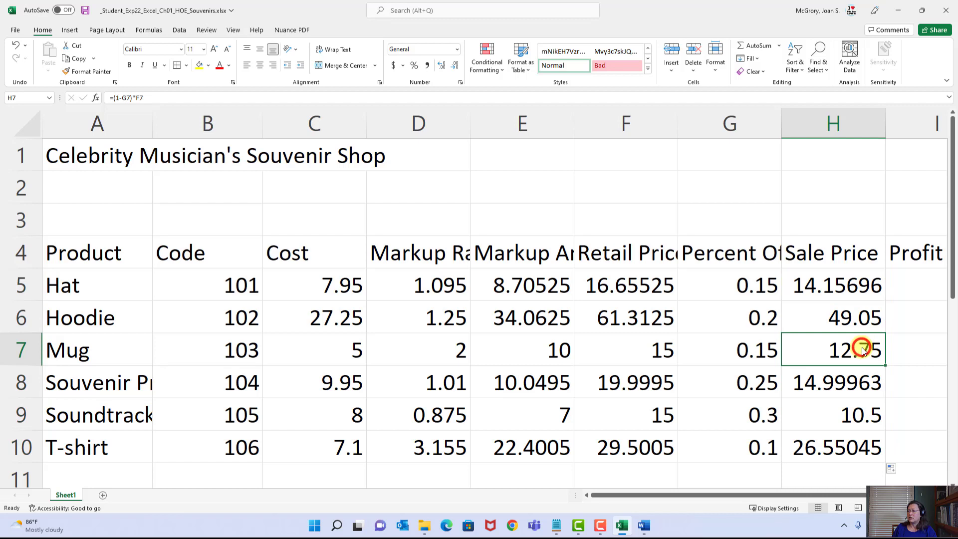
click(861, 413)
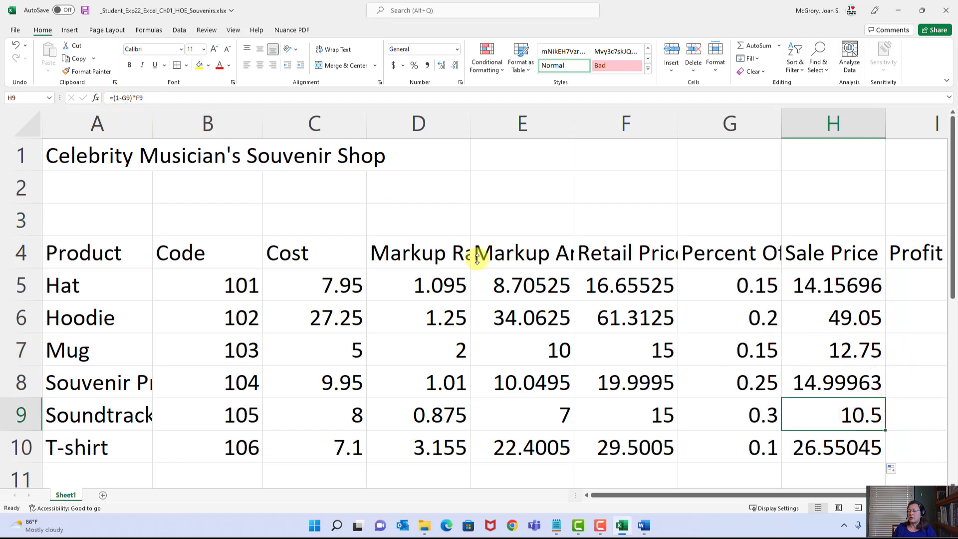
click(835, 448)
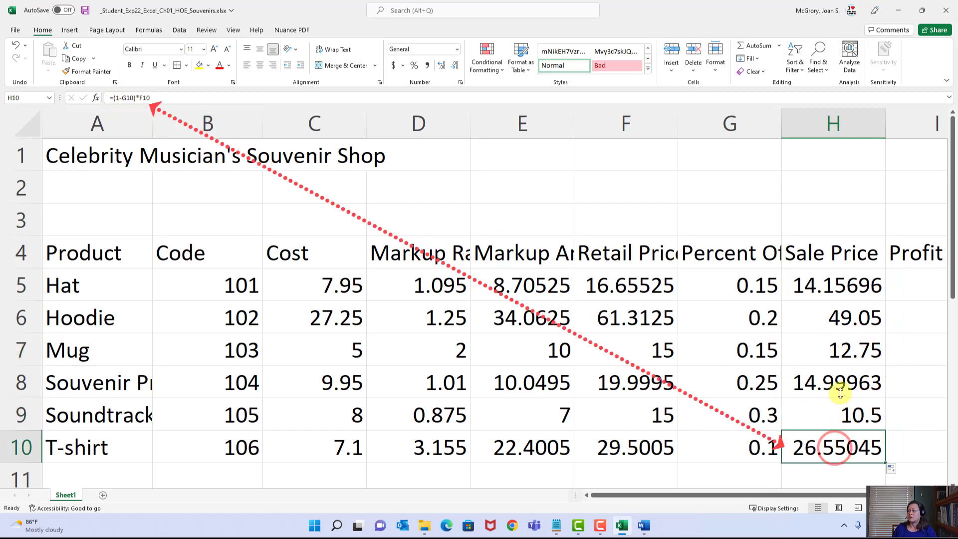
click(854, 350)
click(854, 316)
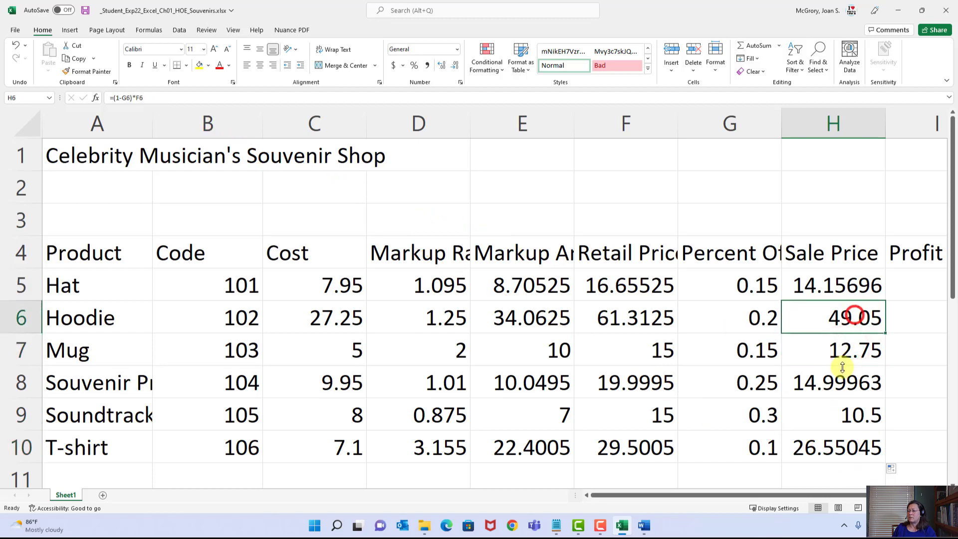
click(837, 384)
click(832, 406)
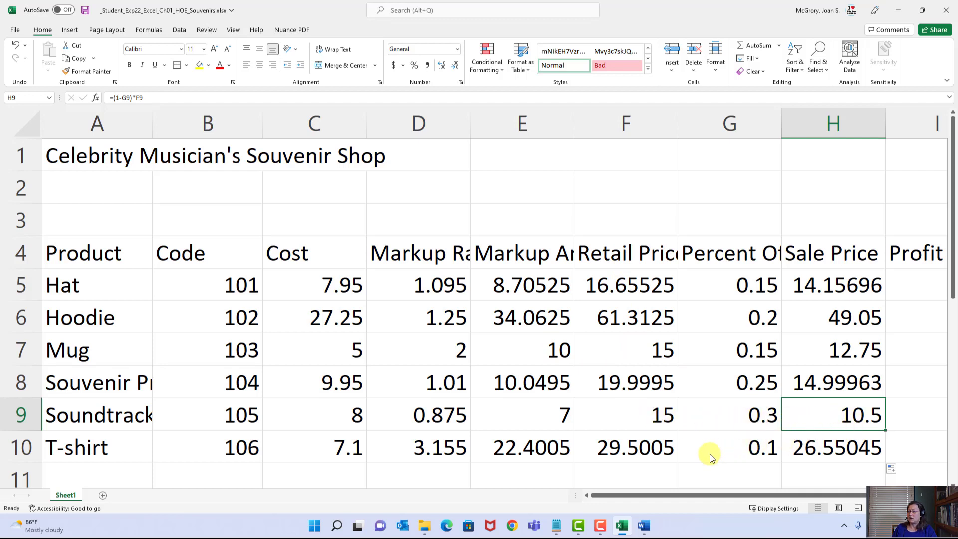
Step: Check the T-shirt's retail price in F10 against its sale price, recheck the formulas in column H, and save the workbook
click(648, 451)
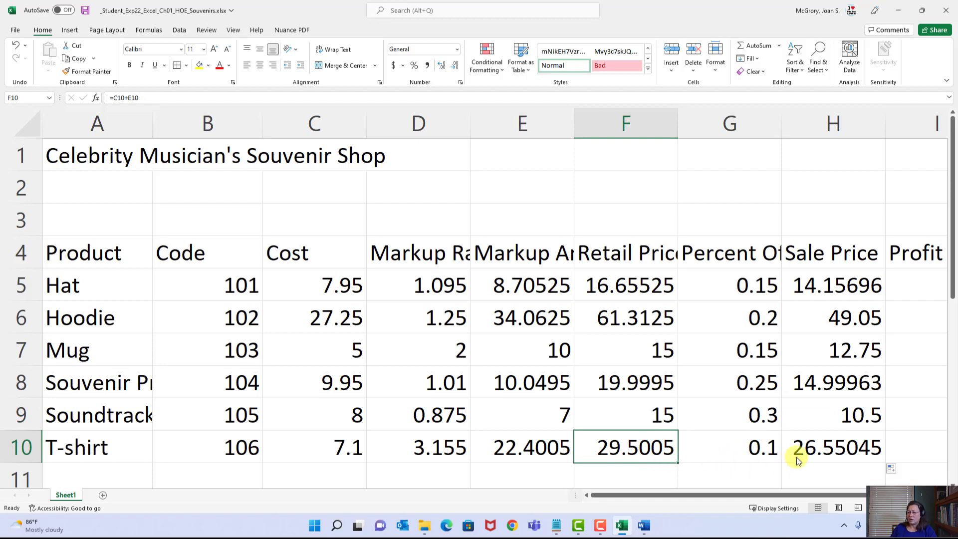
click(825, 451)
click(825, 403)
click(826, 314)
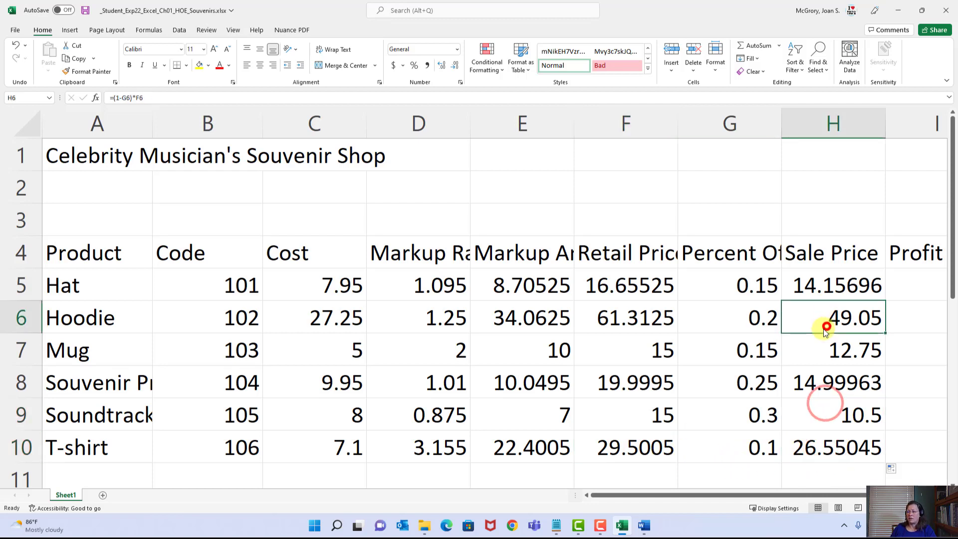
click(813, 354)
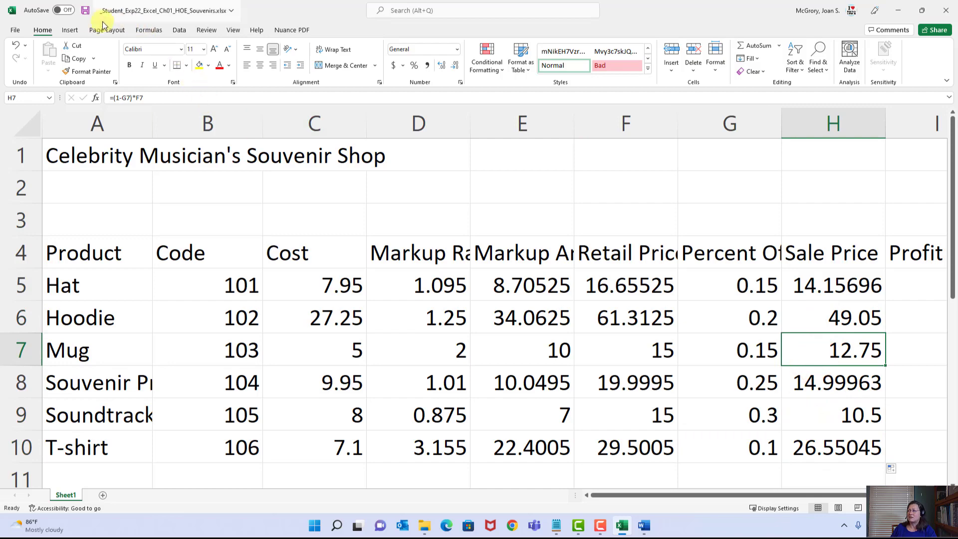
click(86, 10)
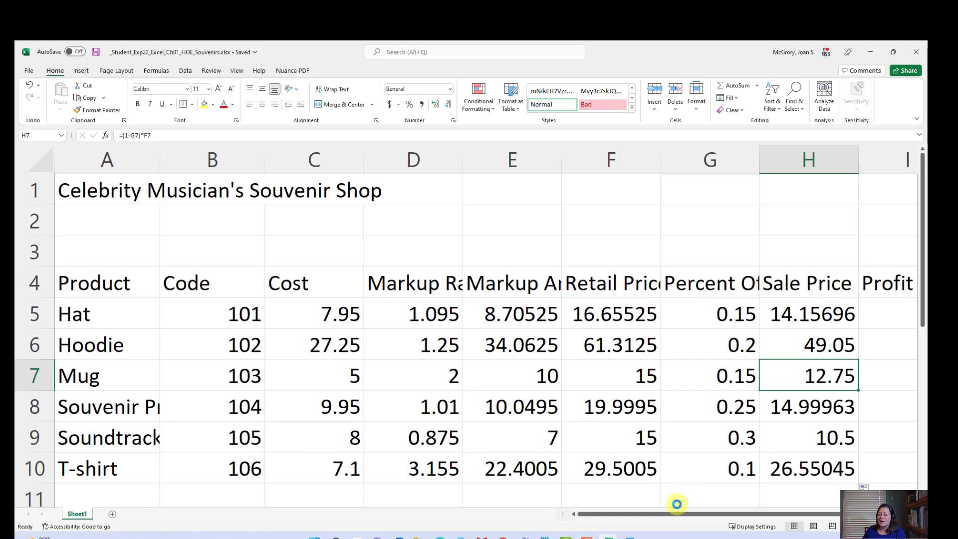
Step: Switch to the Word instructions and read step 8 on calculating the profit margin in I5 and copying it to I6:I10
click(628, 536)
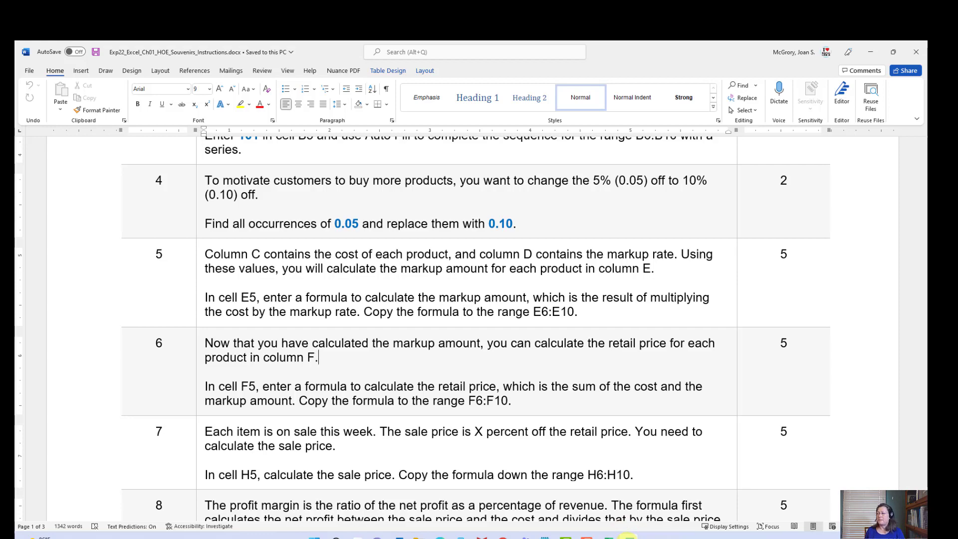
scroll(505, 400, down, 3)
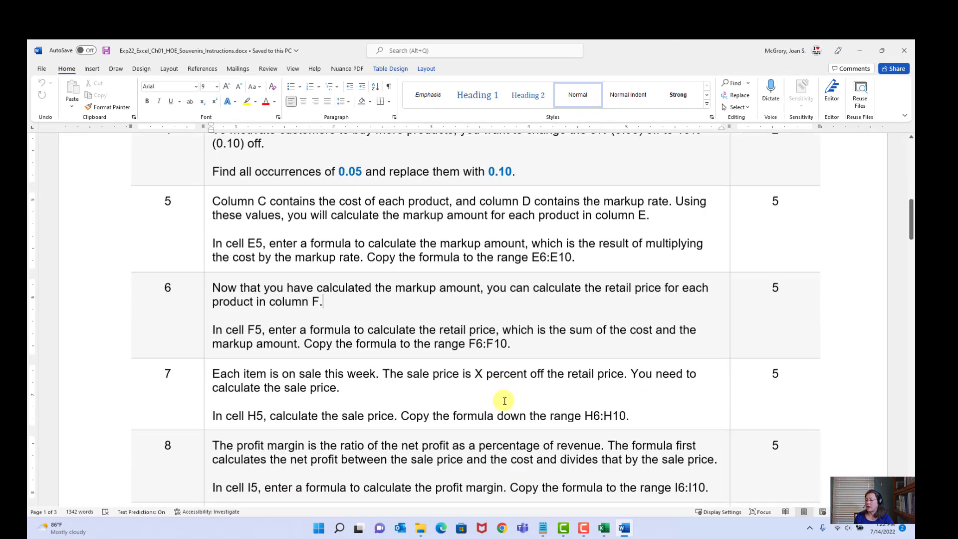
scroll(504, 400, down, 1)
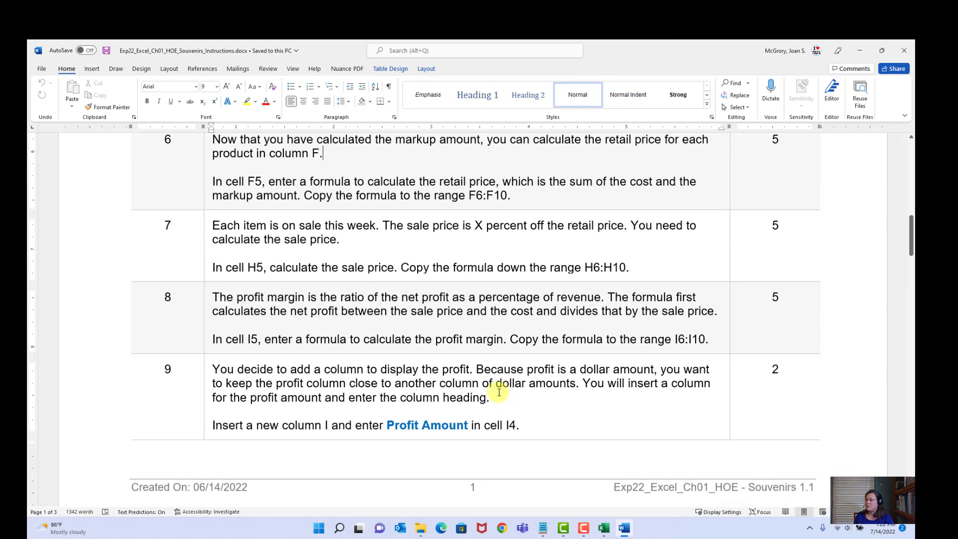
double_click(250, 339)
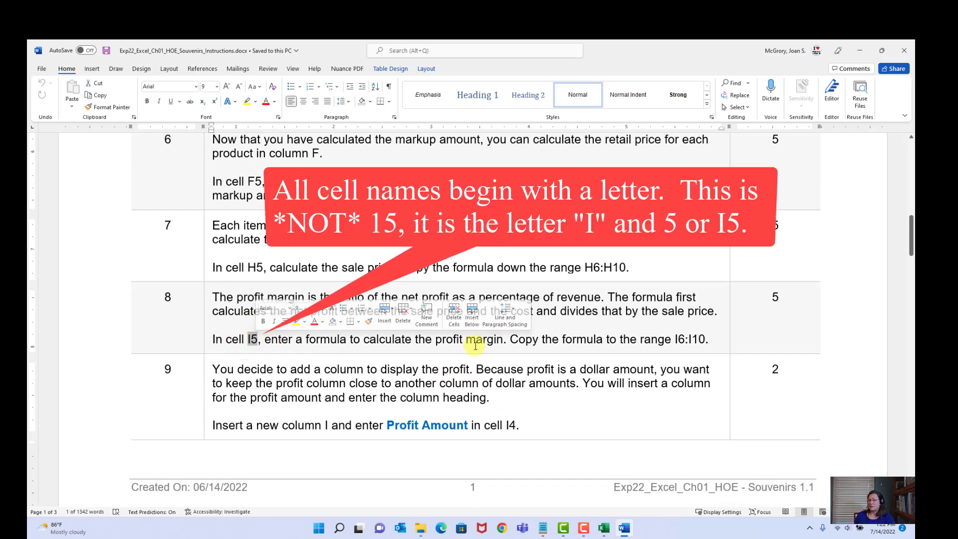
double_click(678, 338)
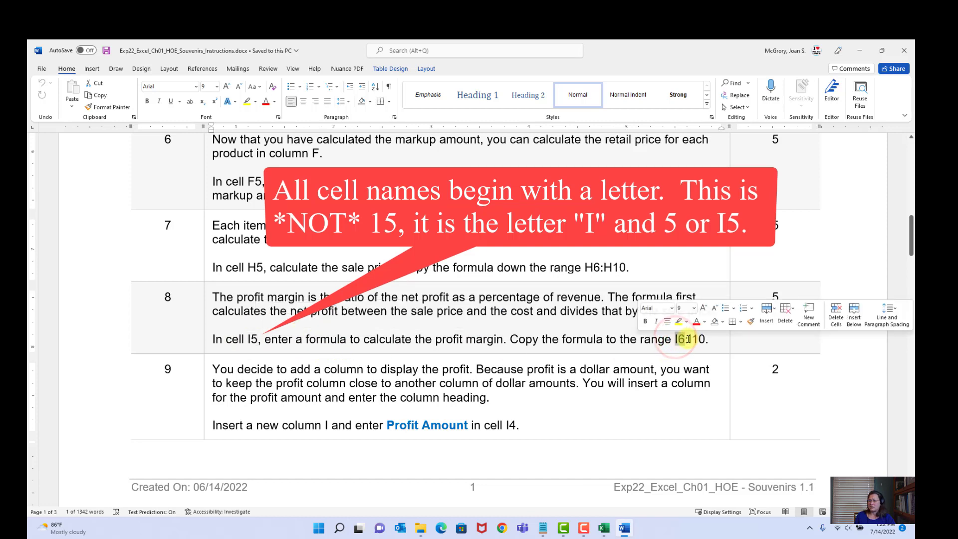
drag(688, 338, 703, 339)
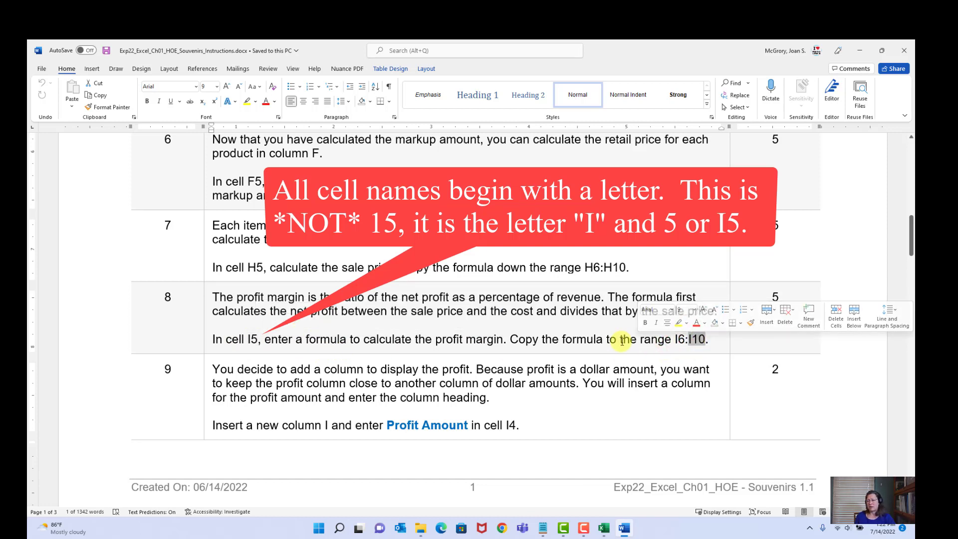
click(534, 343)
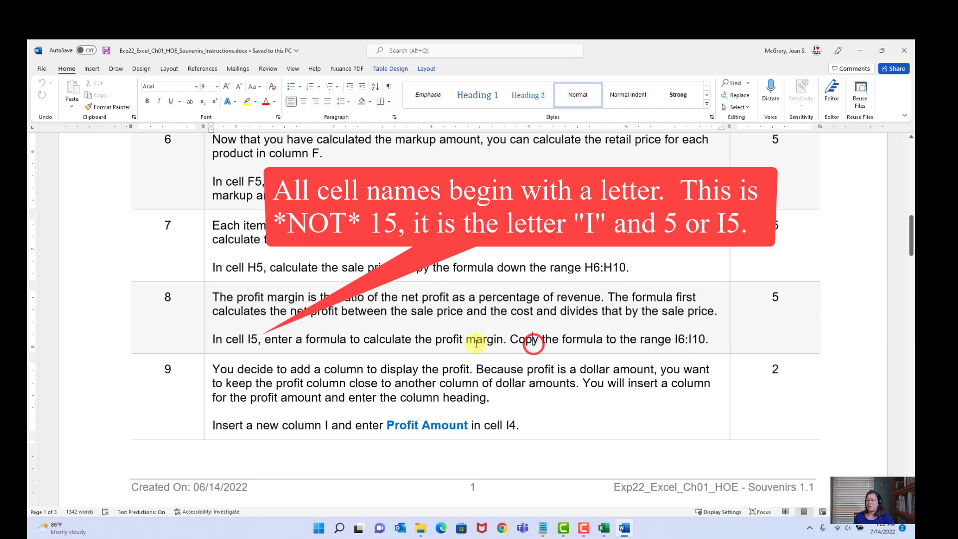
drag(252, 340, 248, 339)
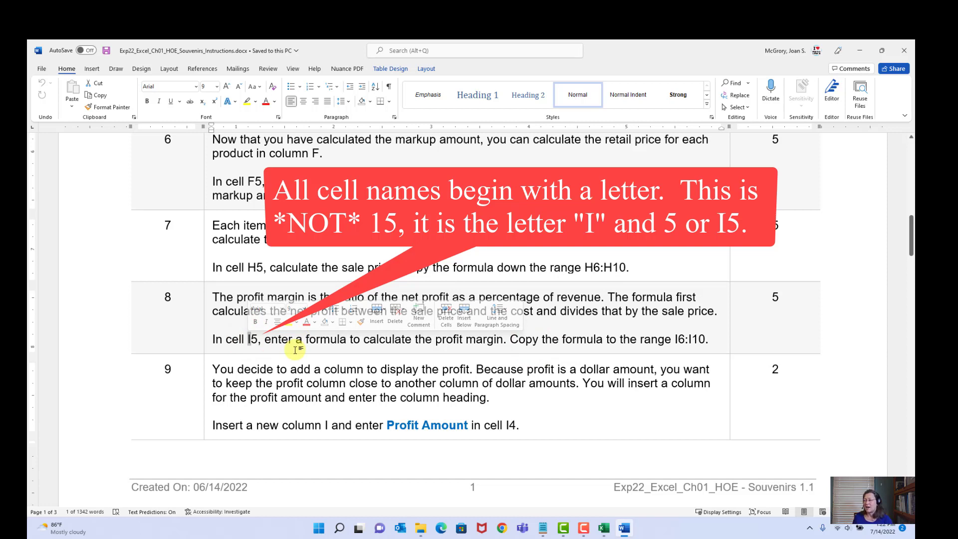
click(215, 312)
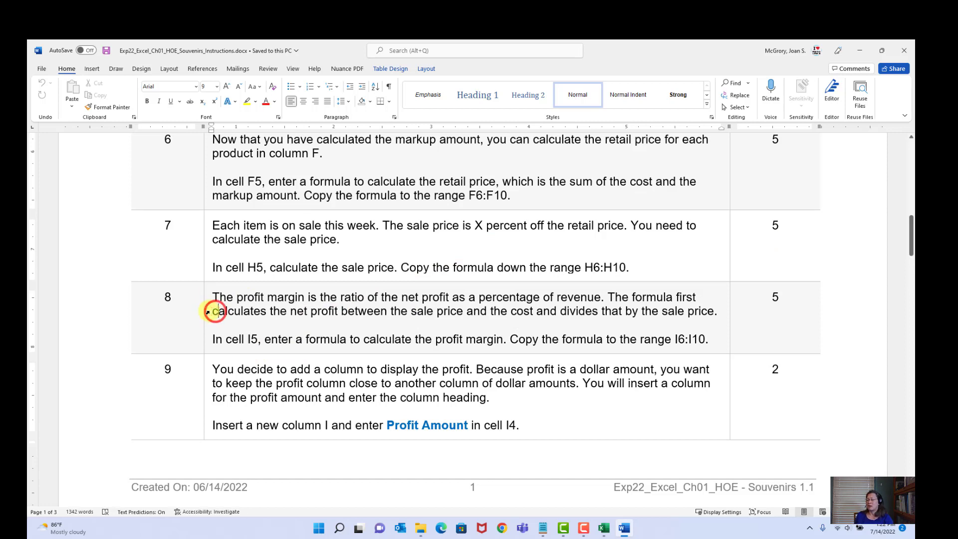
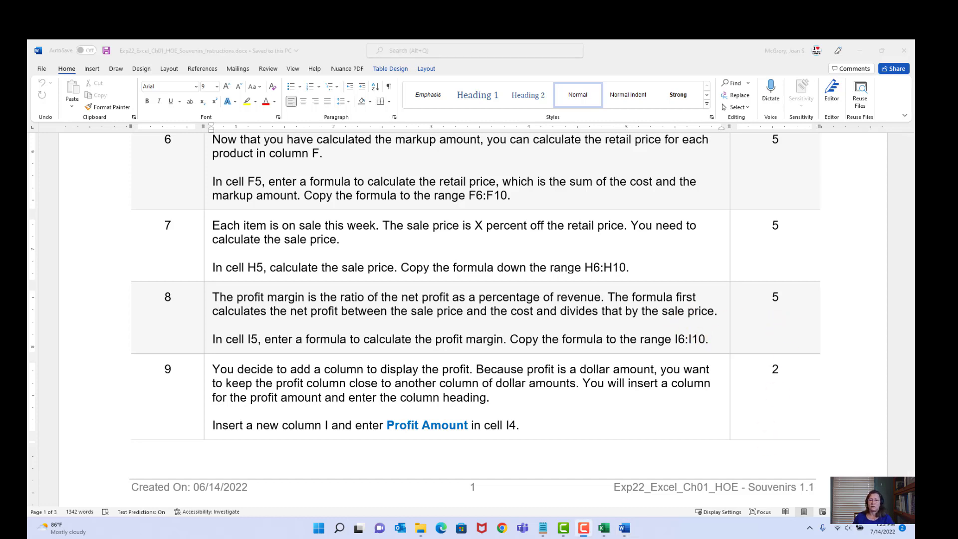
Step: Switch to the Excel workbook and enter =H5-C5 in I5 to subtract the hat's cost from its sale price
click(605, 531)
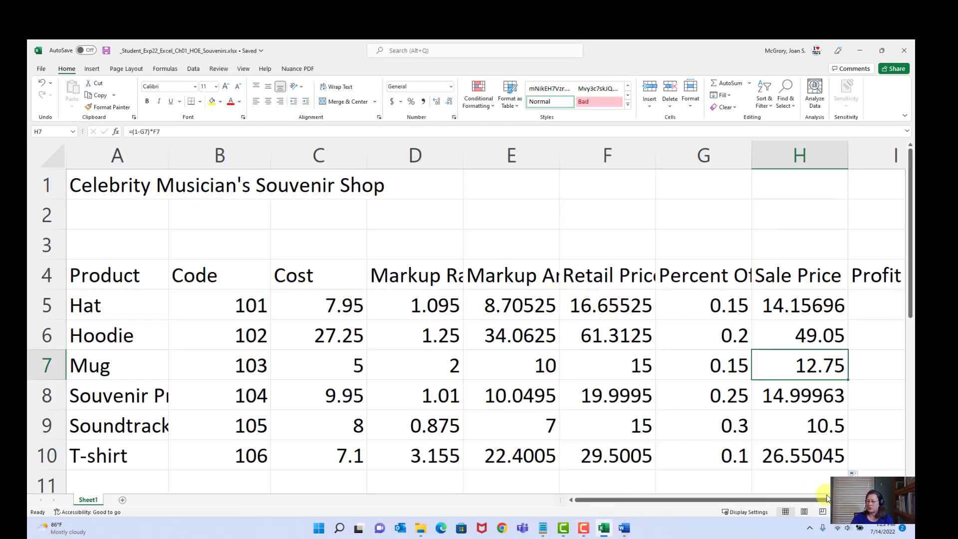
click(828, 511)
click(827, 511)
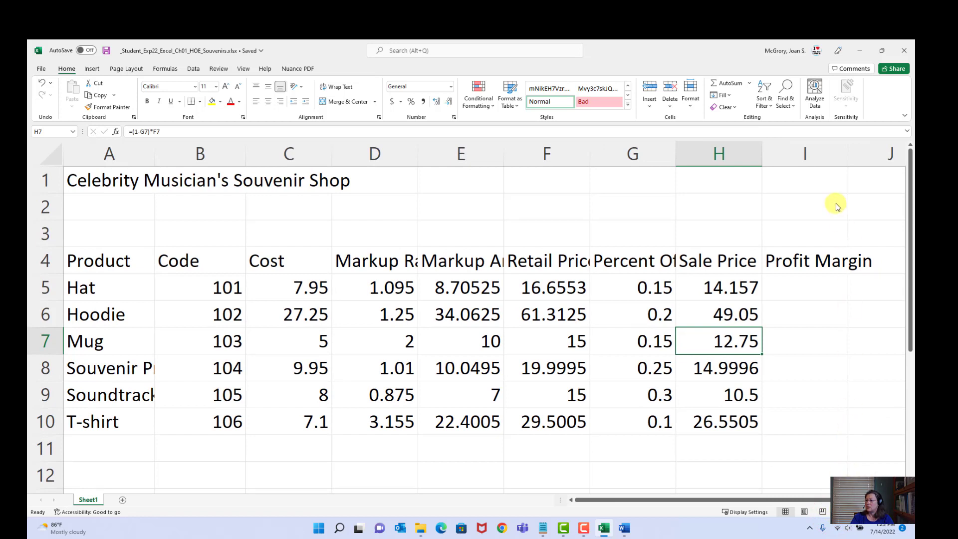
click(813, 293)
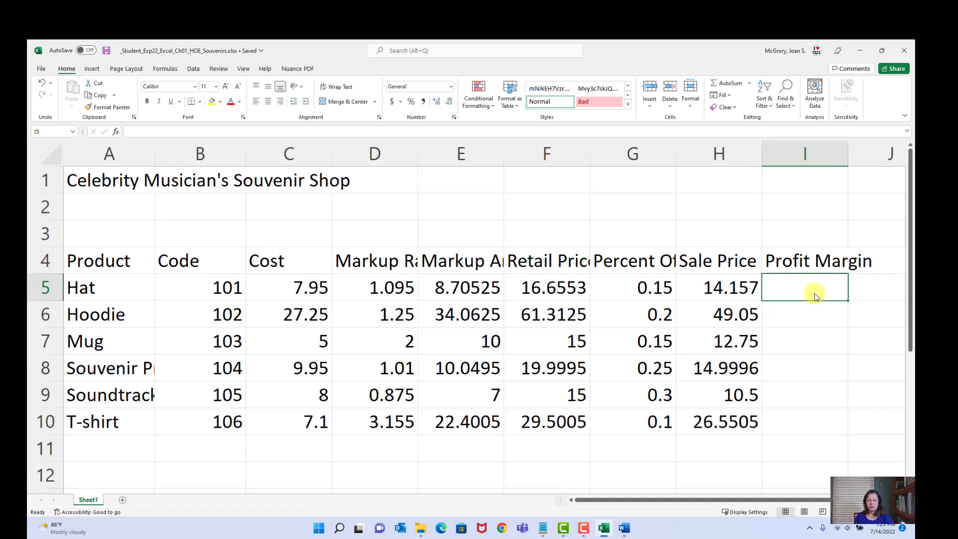
text(=)
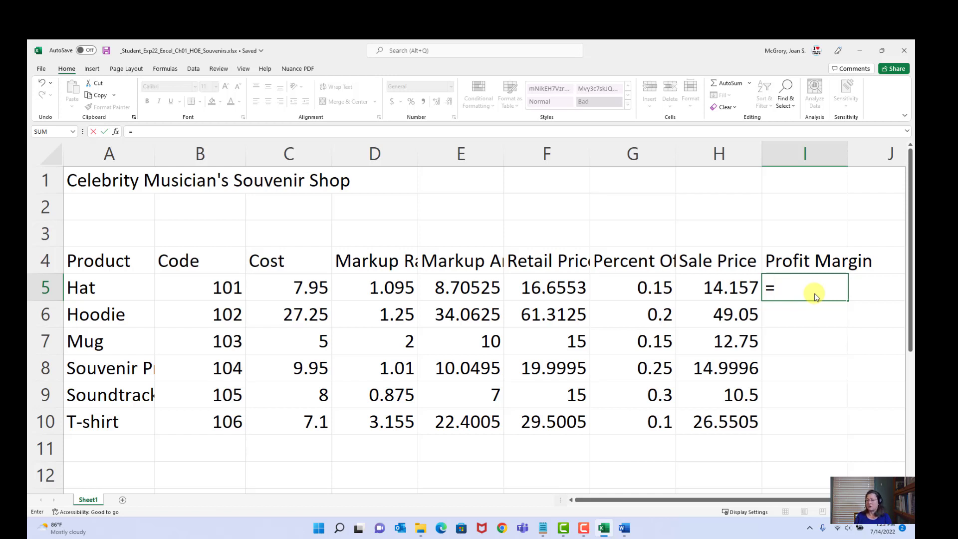
click(292, 288)
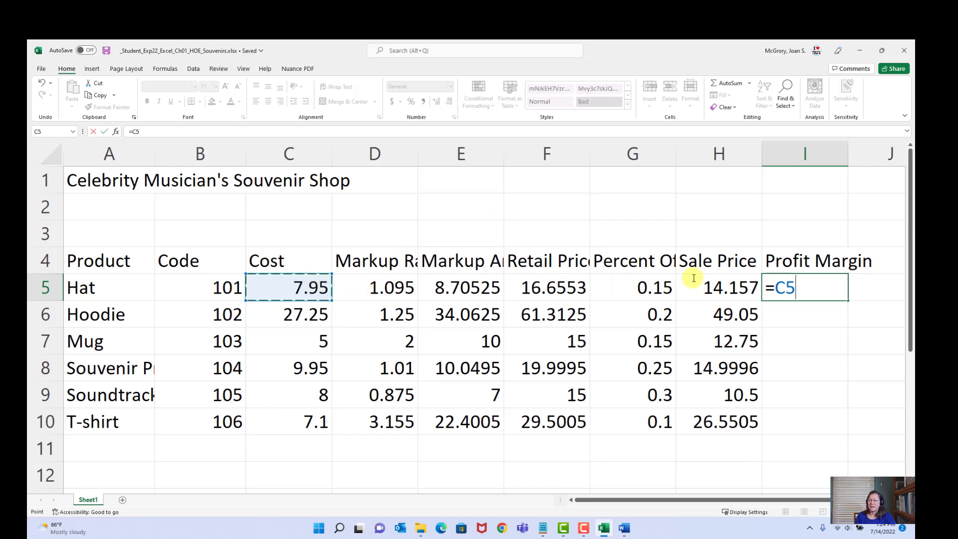
click(721, 291)
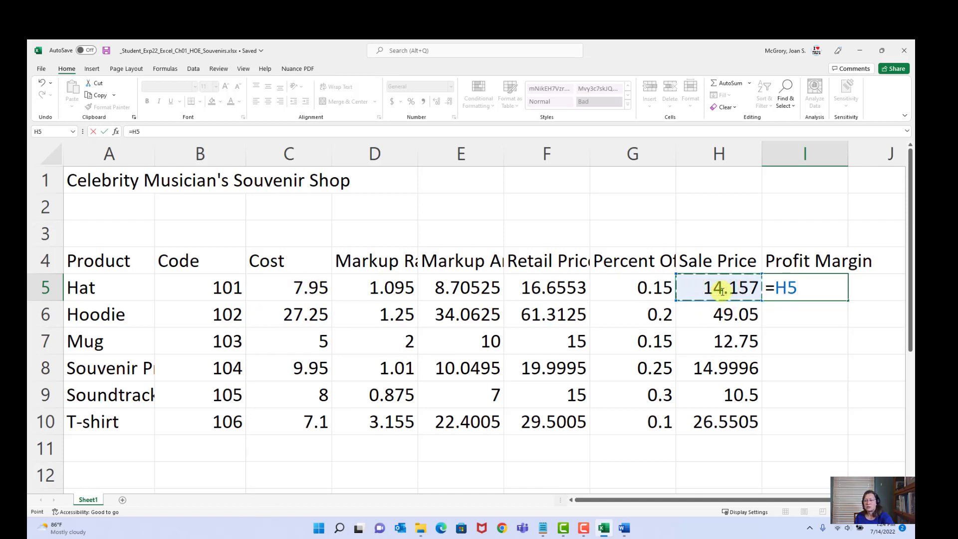
text(-)
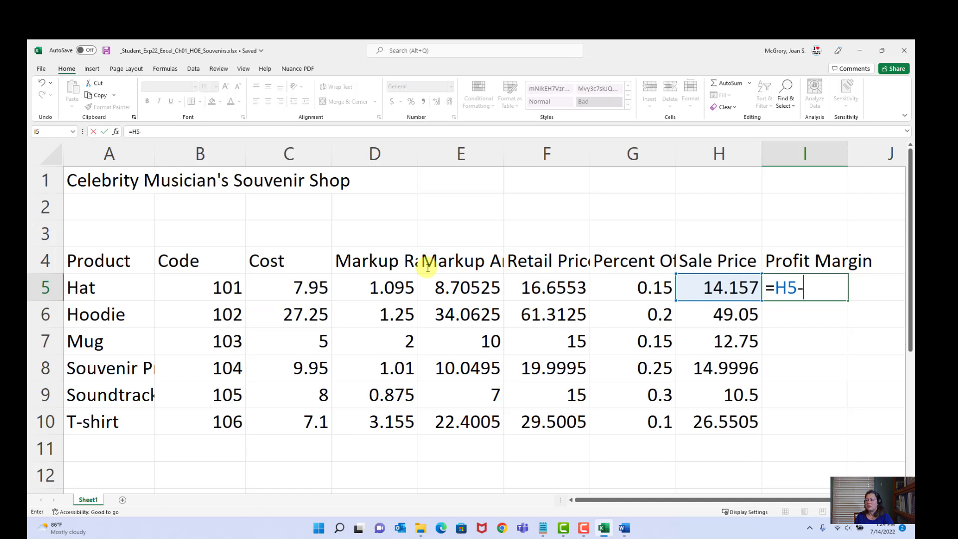
click(305, 291)
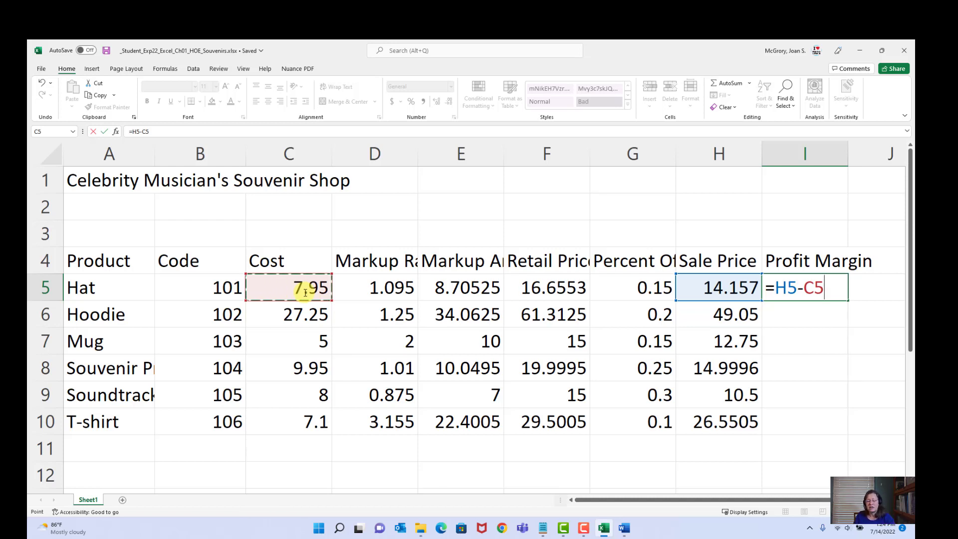
key(Return)
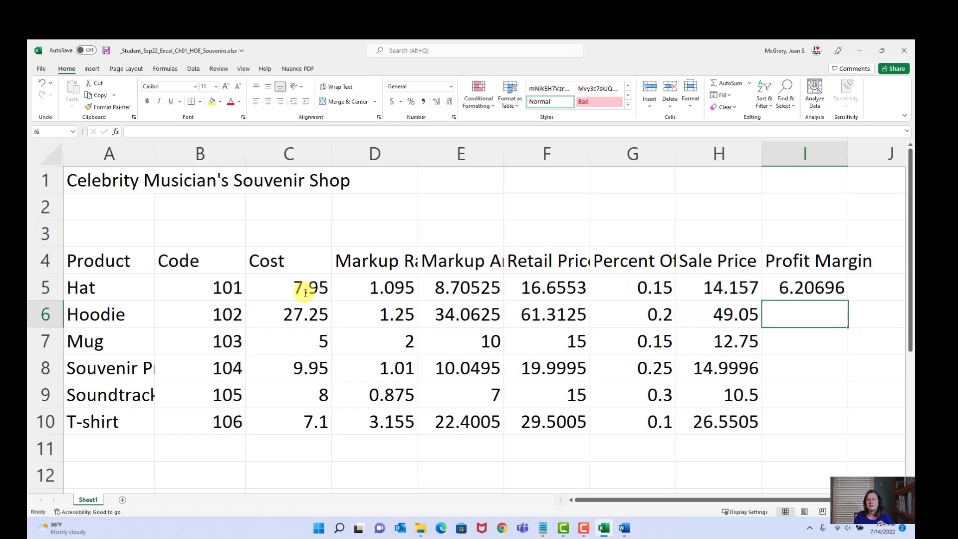
Step: Extend the profit margin formula in I5 with division by the sale price so it is =H5-C5/H5, and commit it
click(822, 284)
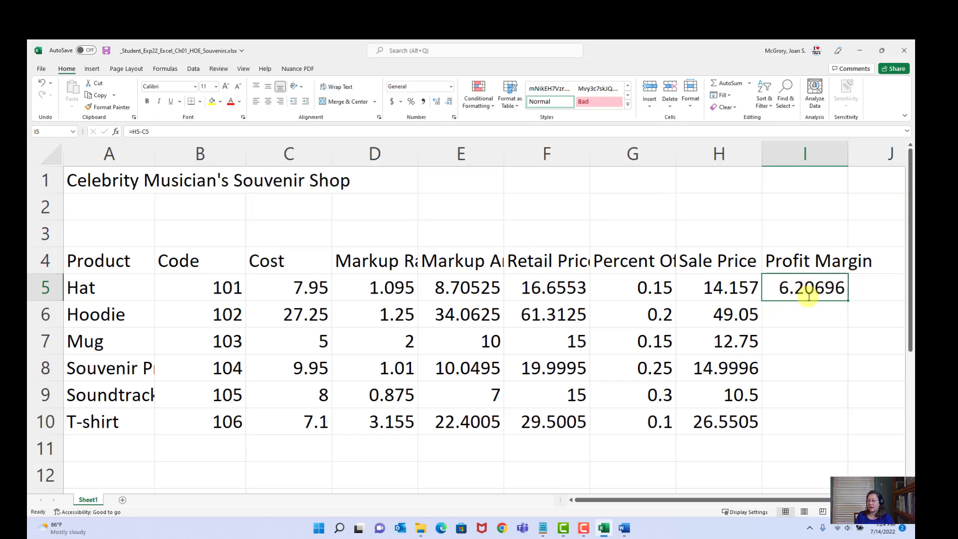
click(165, 130)
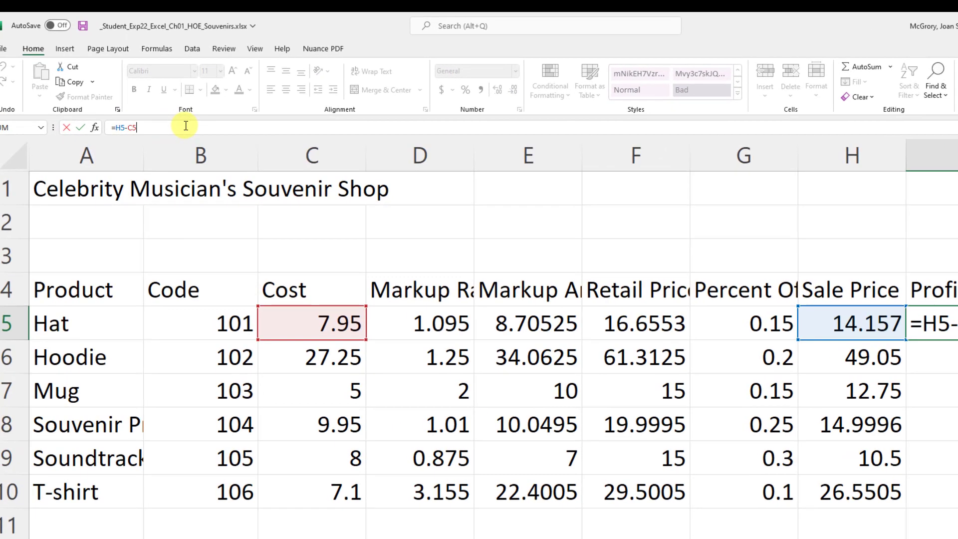
text(/)
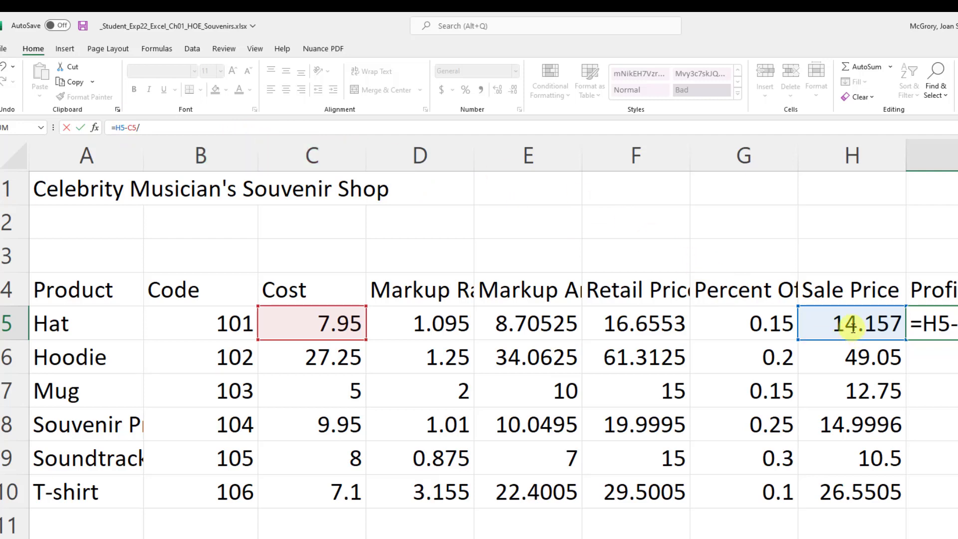
click(848, 325)
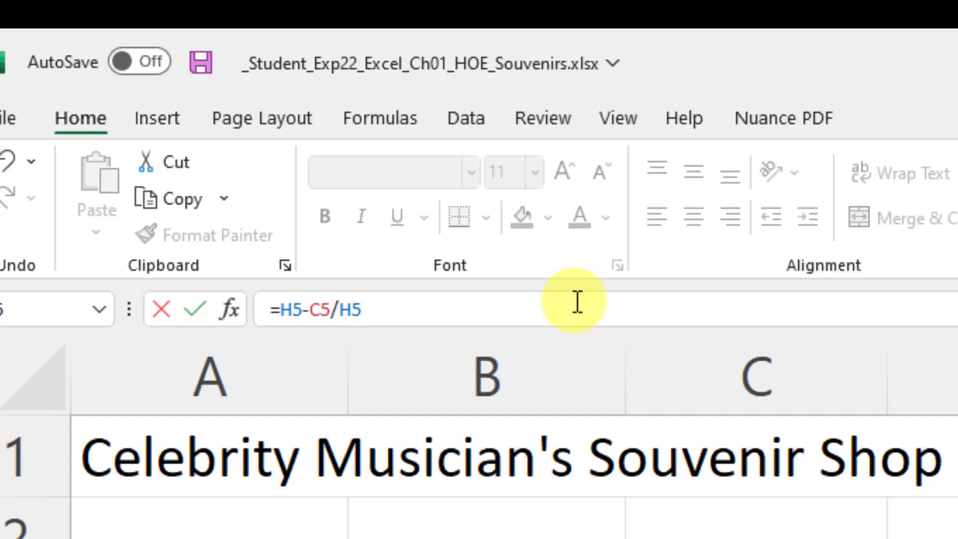
key(Return)
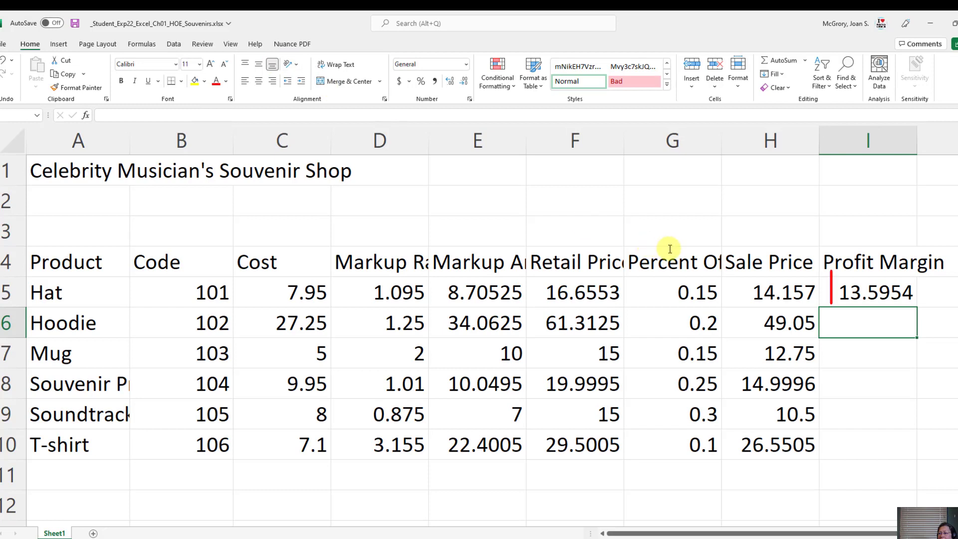
Step: Compare the I5 formula with the order of operations in the PEMDAS Notepad file, highlighting Divide and keeping the worksheet formula in view
click(888, 296)
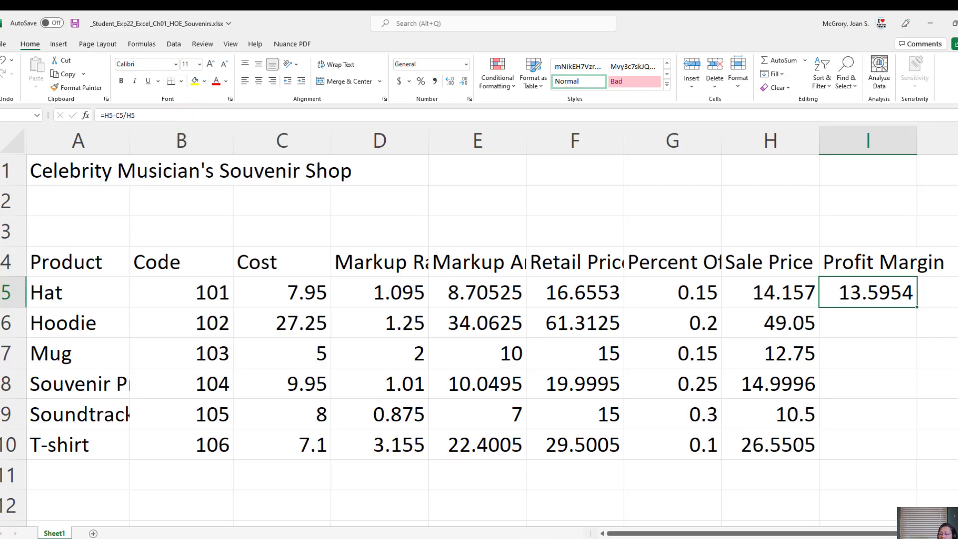
click(540, 538)
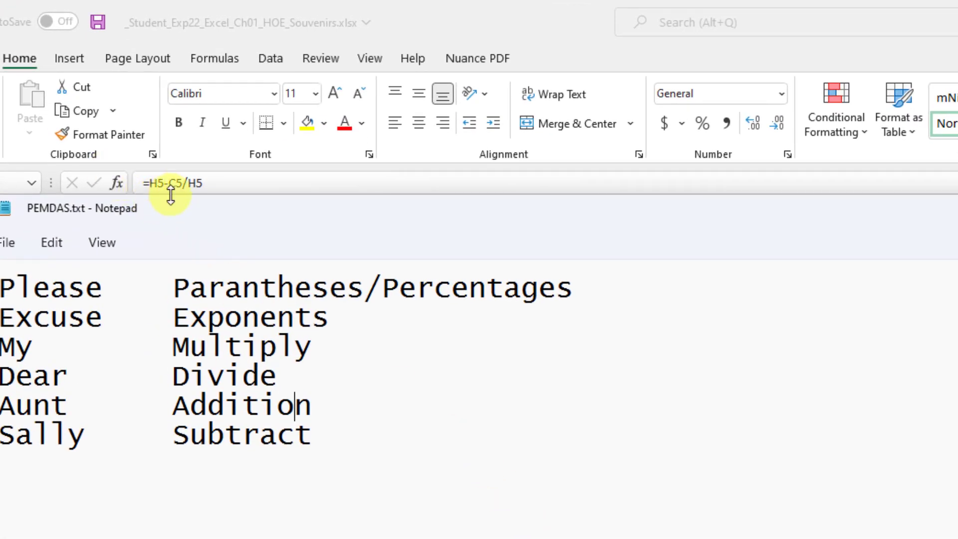
drag(167, 375, 280, 375)
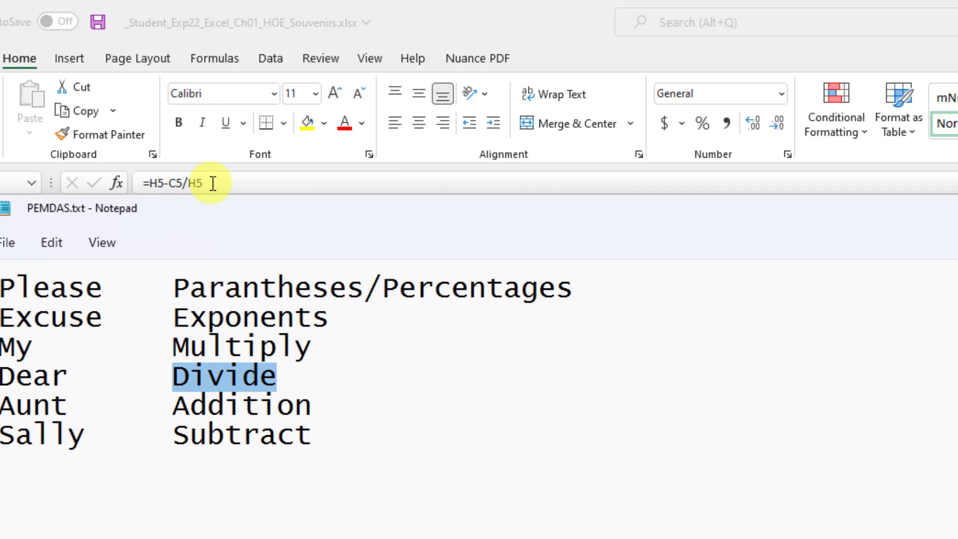
drag(431, 220, 456, 537)
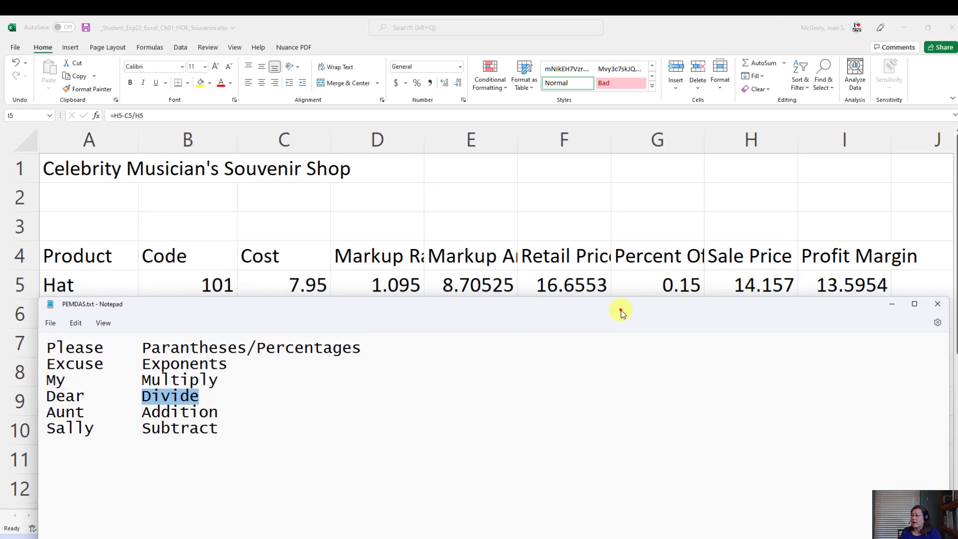
mouse_move(621, 312)
mouse_down()
mouse_move(607, 177)
mouse_move(613, 137)
mouse_move(614, 313)
mouse_up()
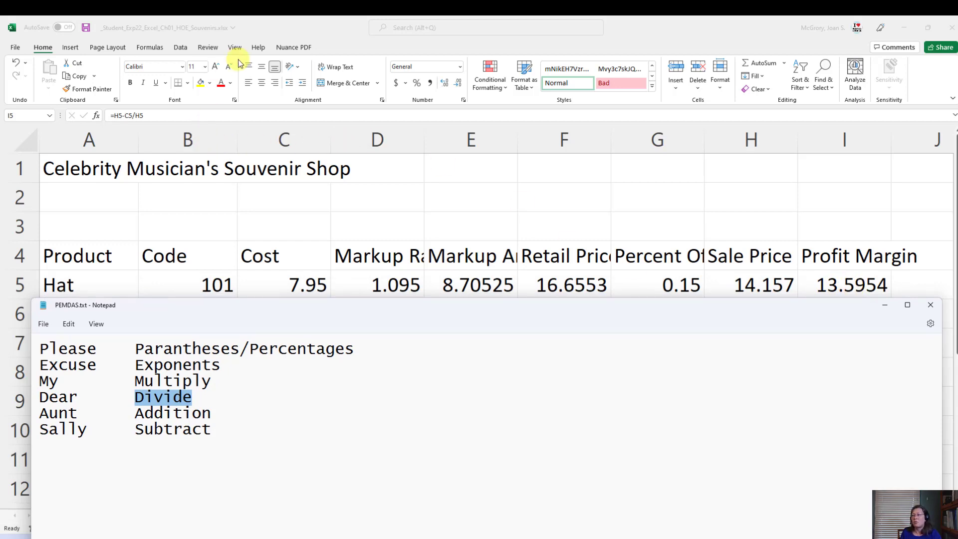
Step: Return to Excel and add parentheses around the subtraction in I5 so the formula is =(H5-C5)/H5, and commit it
click(281, 25)
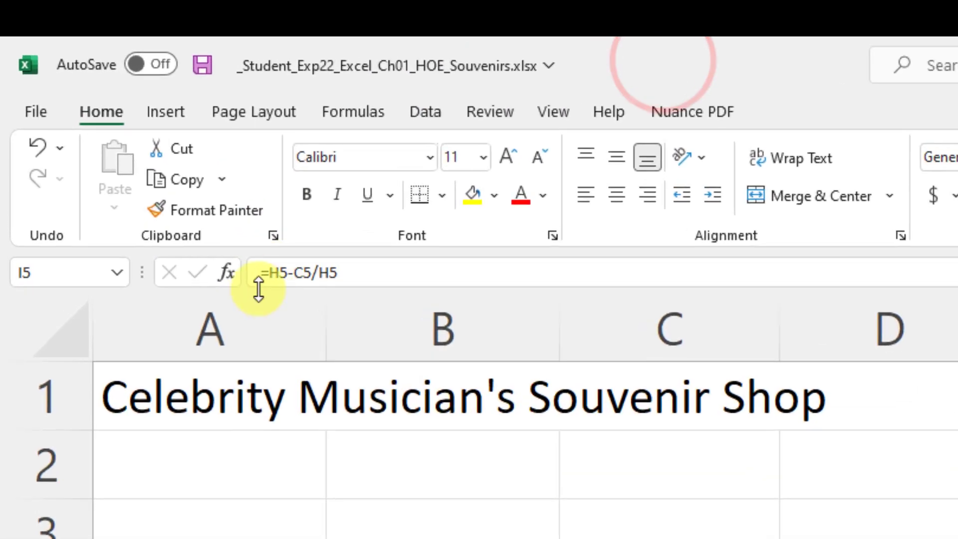
click(267, 273)
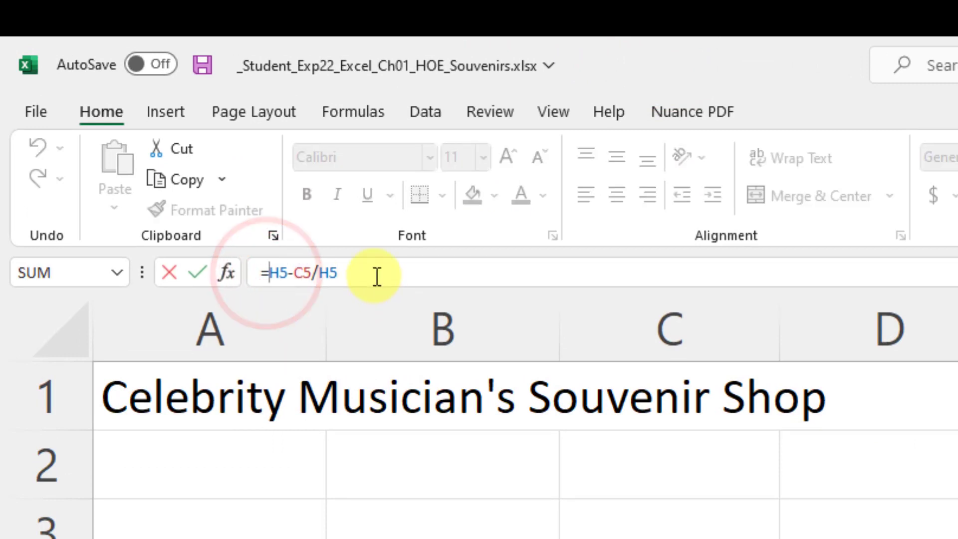
text(()
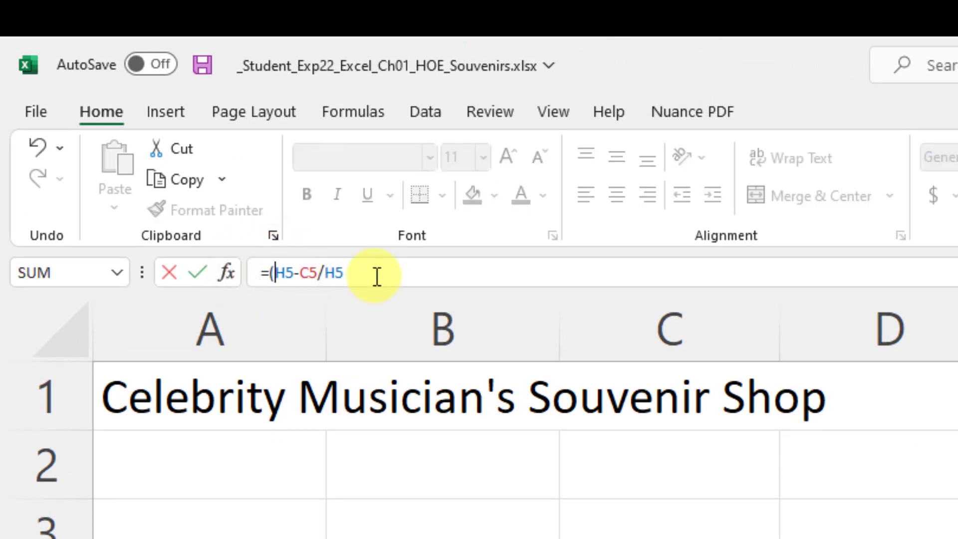
click(310, 270)
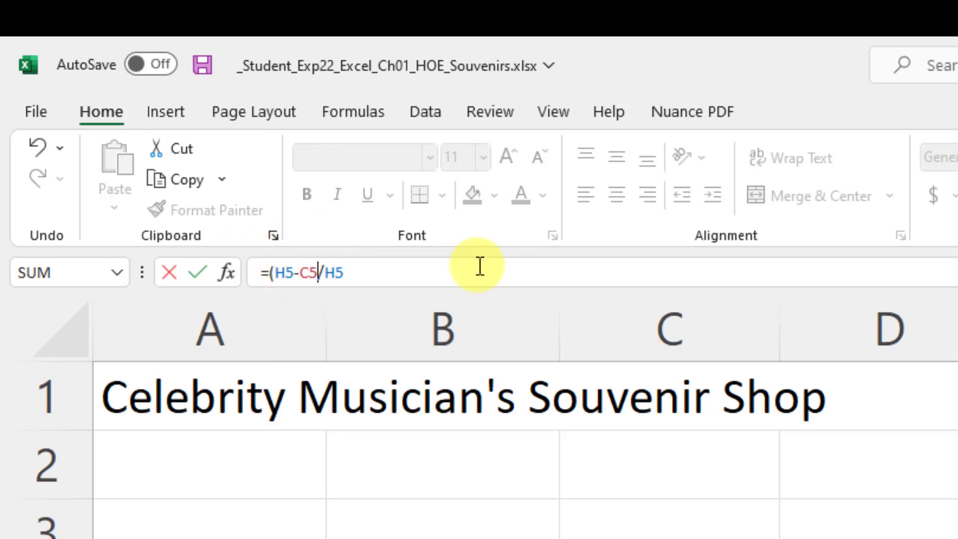
text())
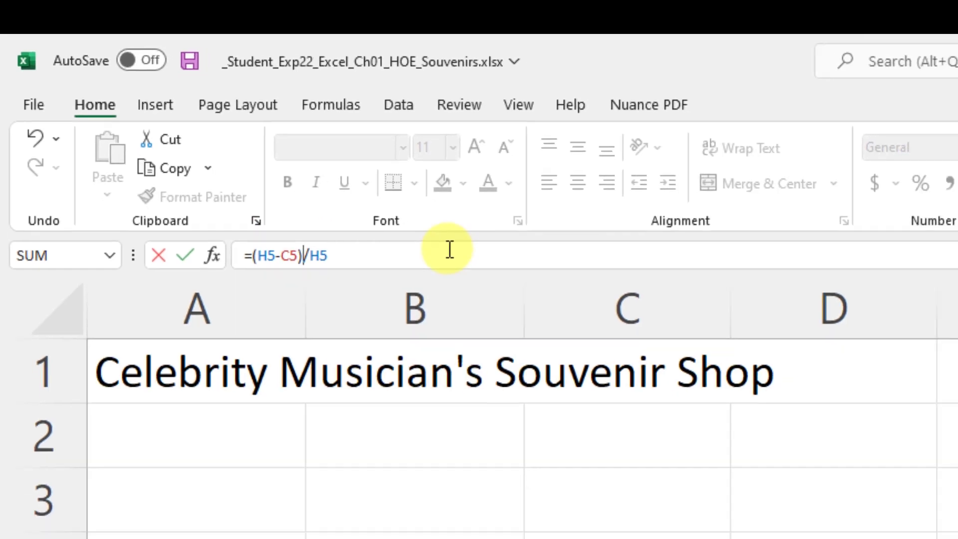
key(Return)
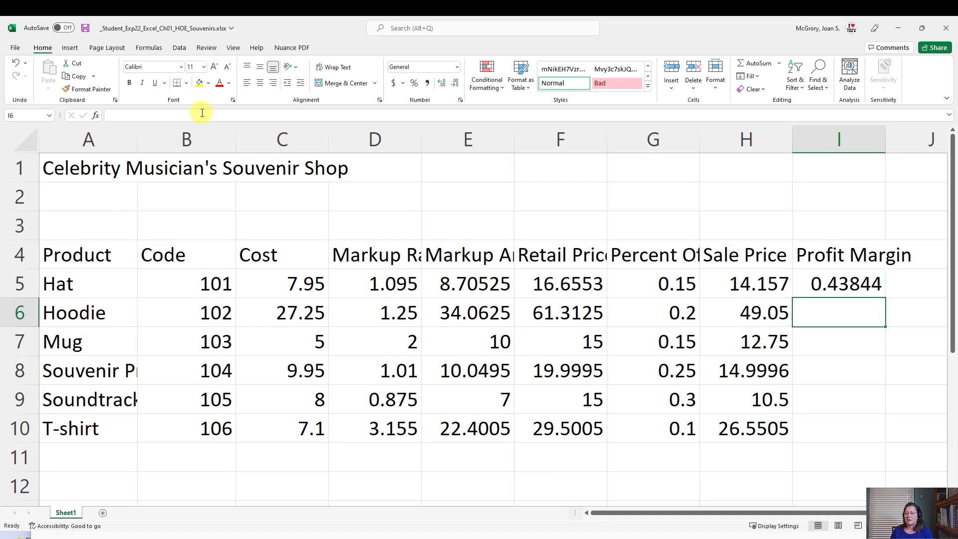
Step: Copy the profit margin formula from I5 down through I10, and inspect the copied formulas in I6 through I10
key(Up)
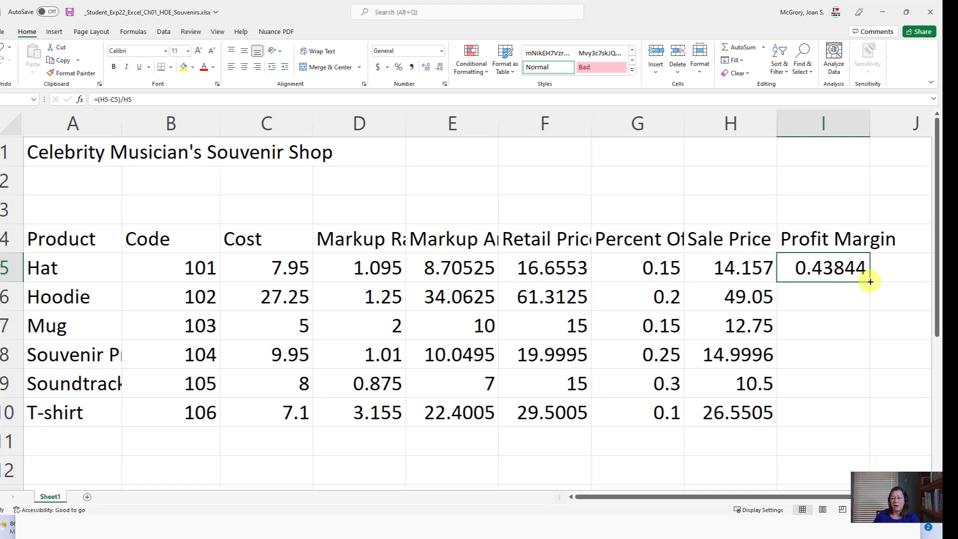
drag(870, 281, 864, 421)
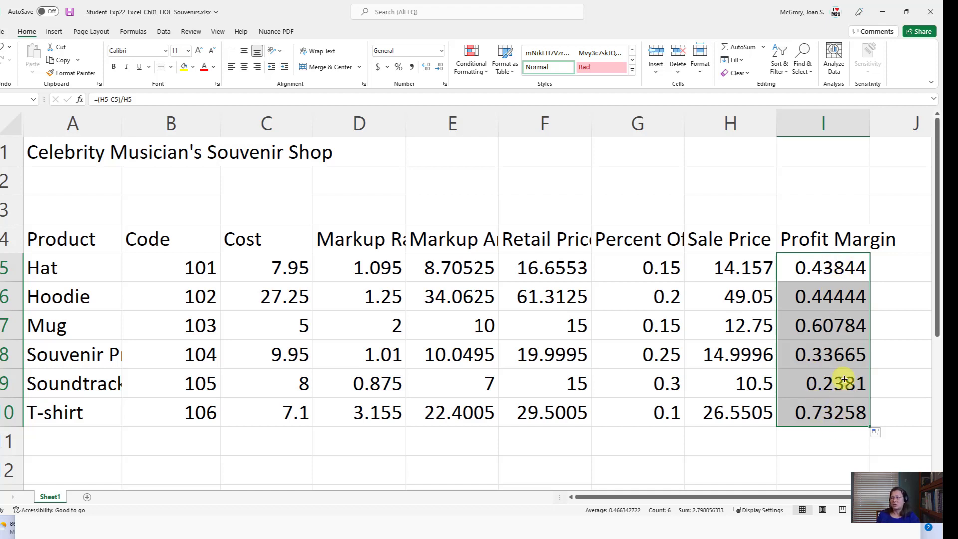
click(830, 410)
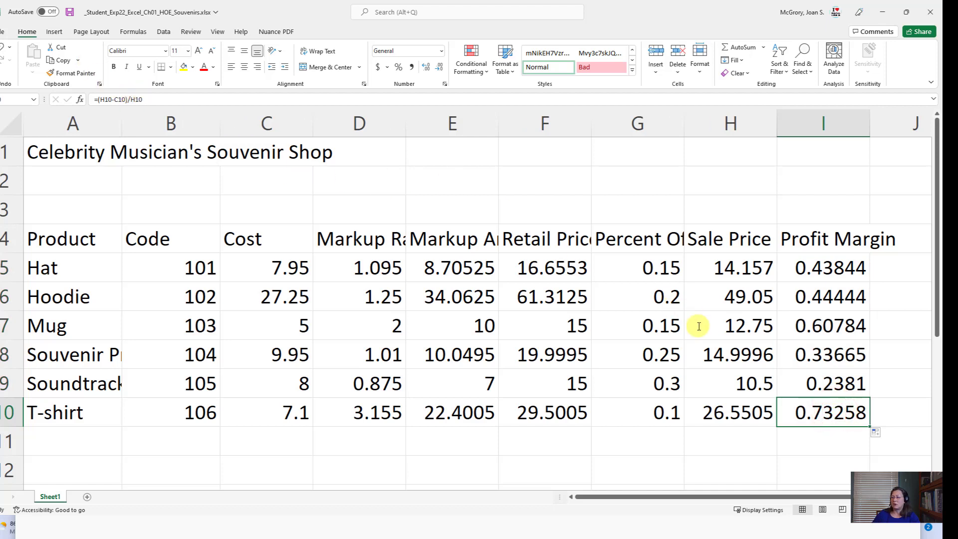
click(839, 364)
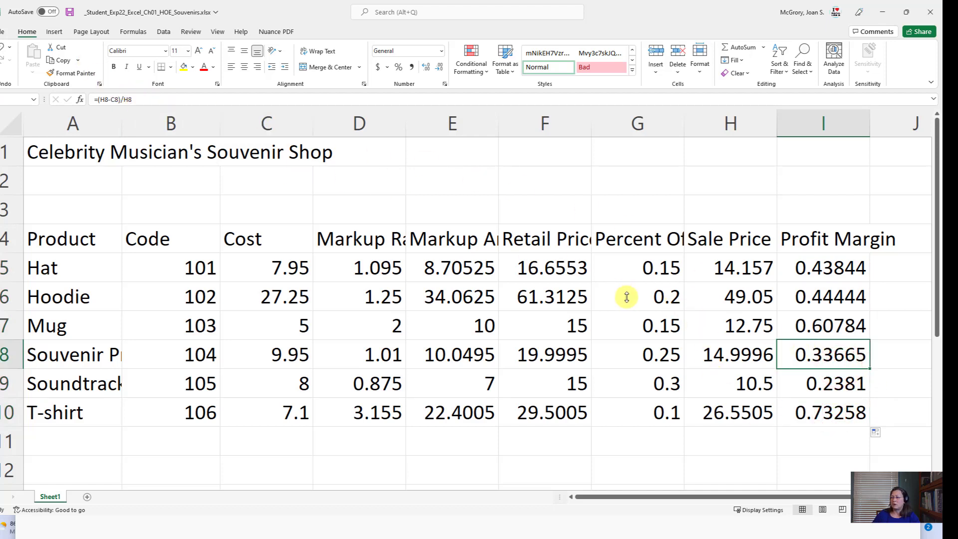
click(843, 381)
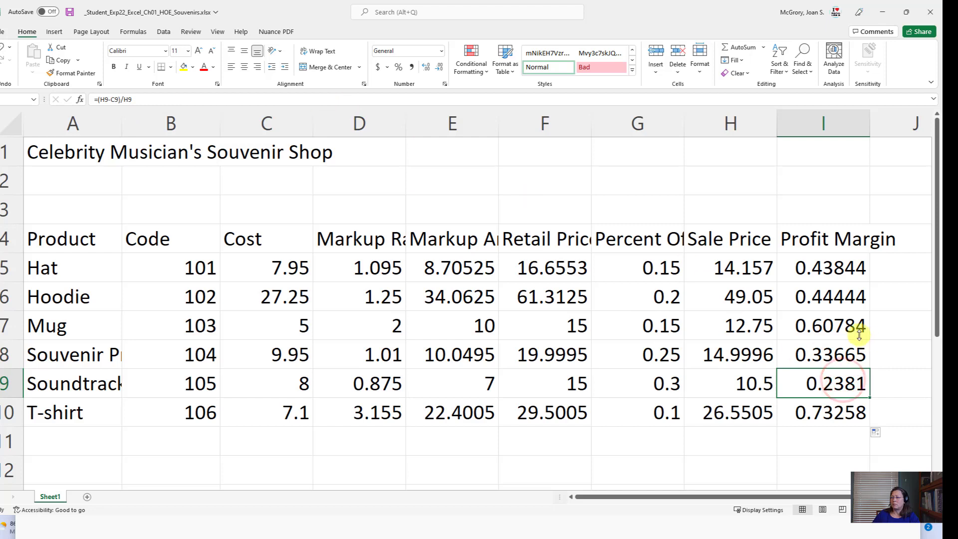
click(843, 325)
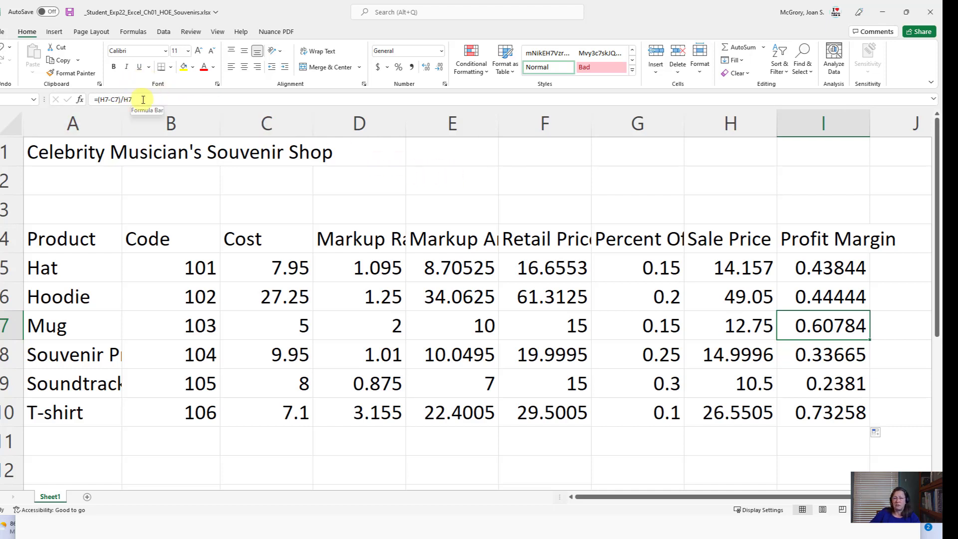
click(831, 299)
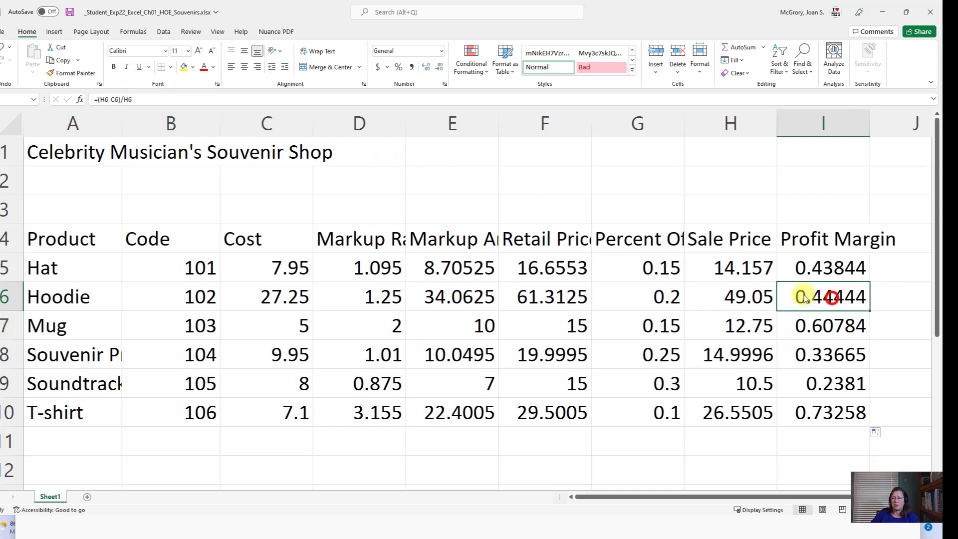
Step: Save the workbook, and read step 9 of the Word instructions on inserting a Profit Amount column before returning to Excel
click(69, 12)
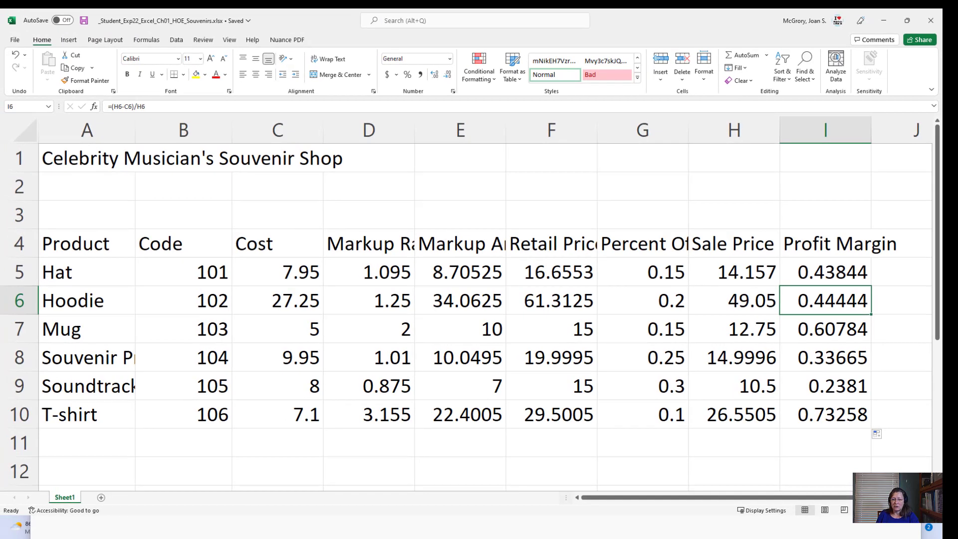
key(alt+Tab)
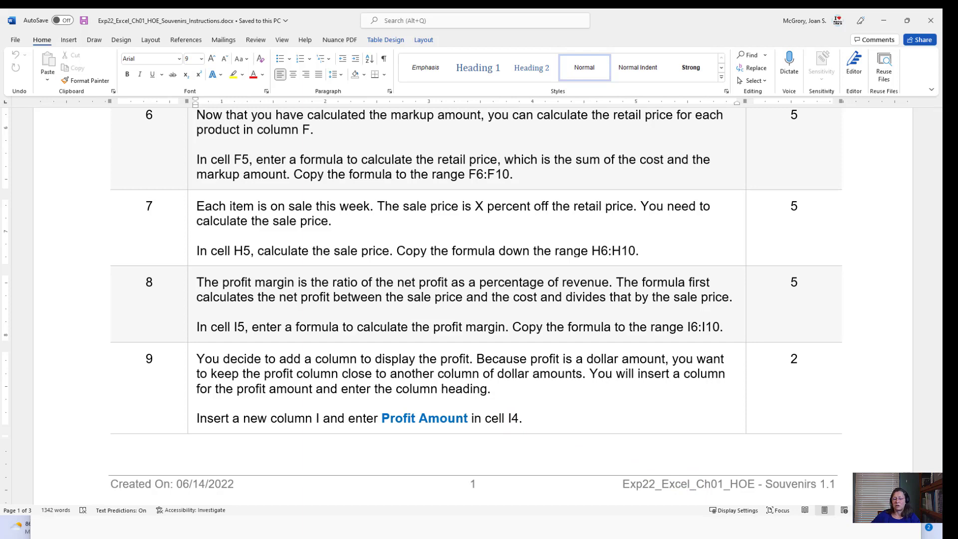
key(alt+Tab)
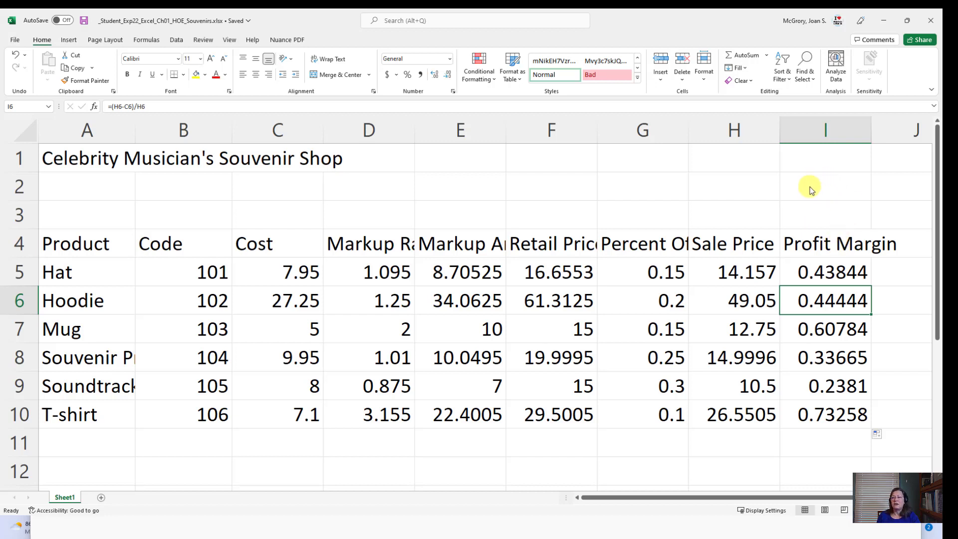
right_click(804, 133)
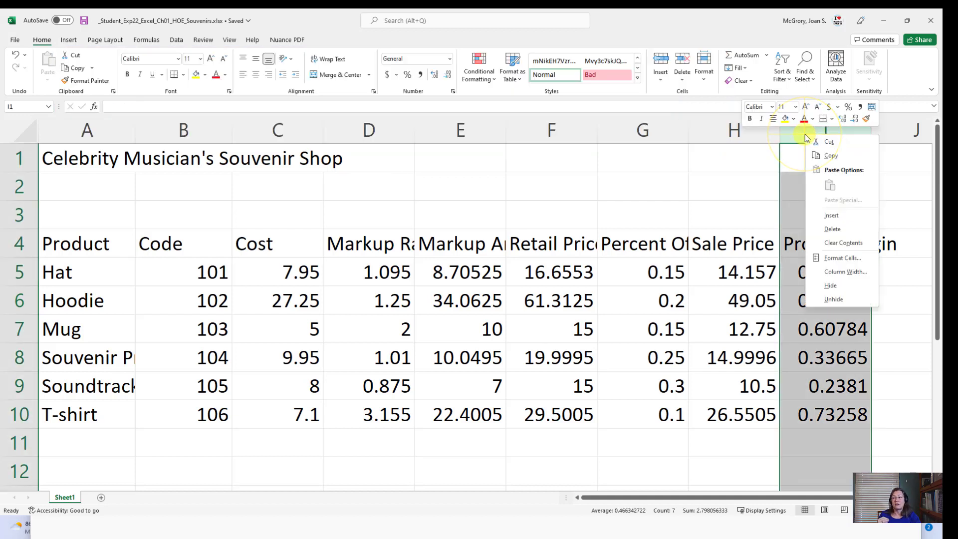
click(789, 205)
click(525, 206)
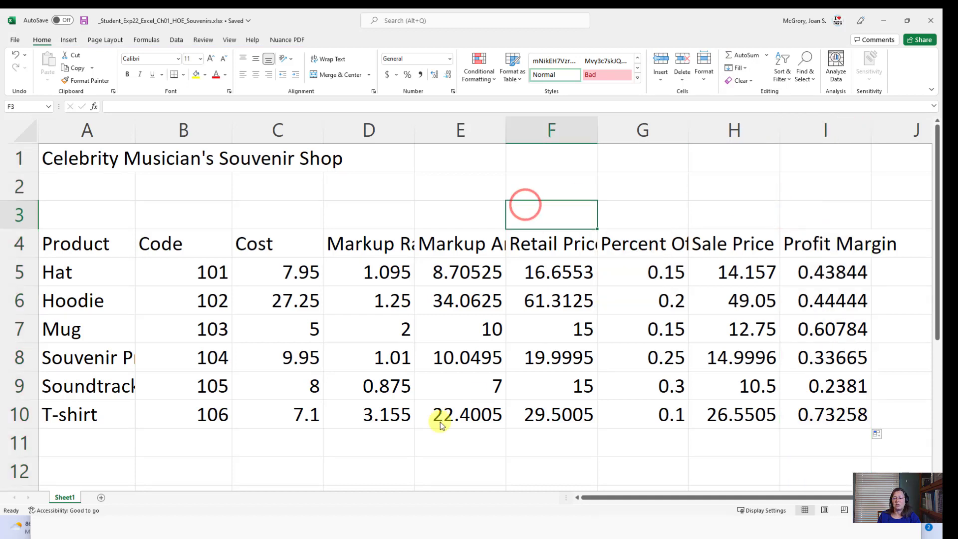
click(437, 450)
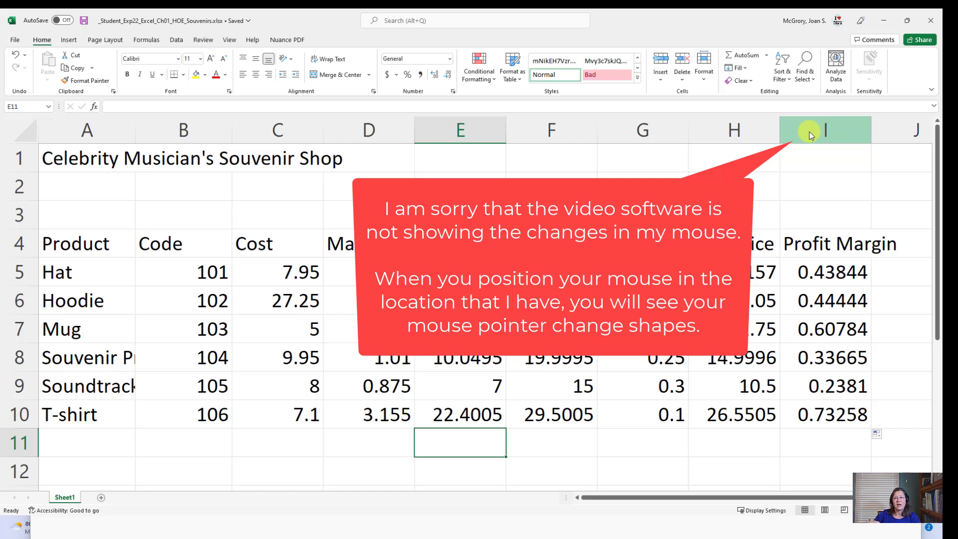
Step: Insert a new column I before the Profit Margin column, and check the shifted profit margin formula in J5
right_click(809, 135)
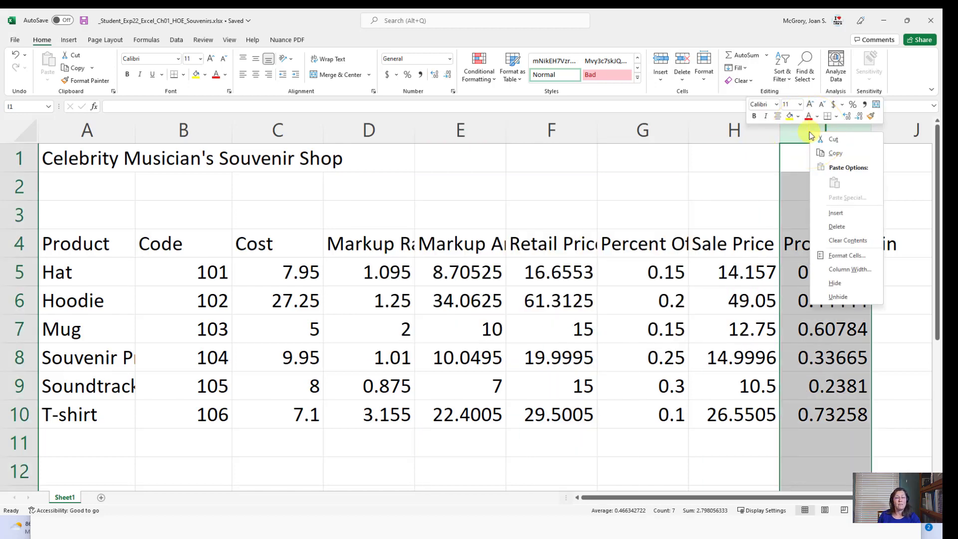
click(836, 213)
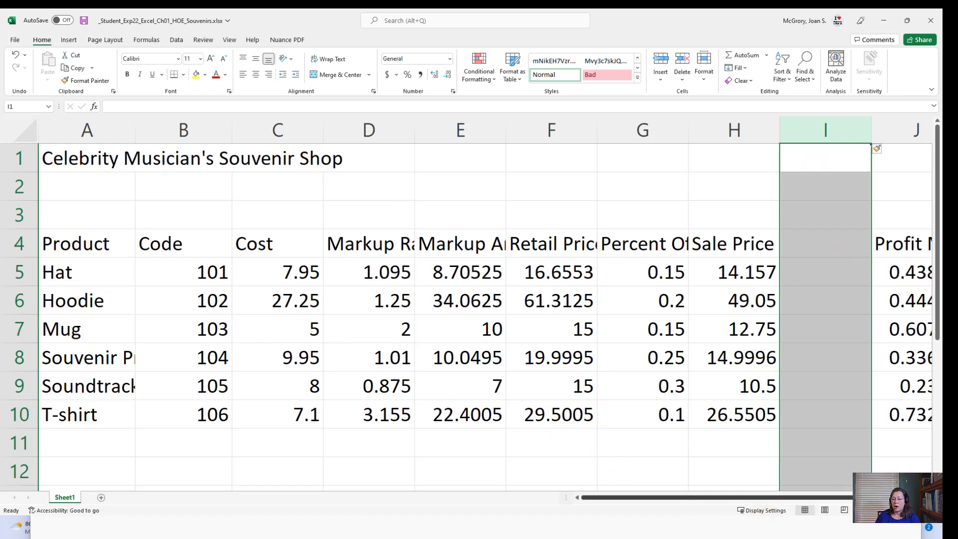
scroll(839, 428, right, 2)
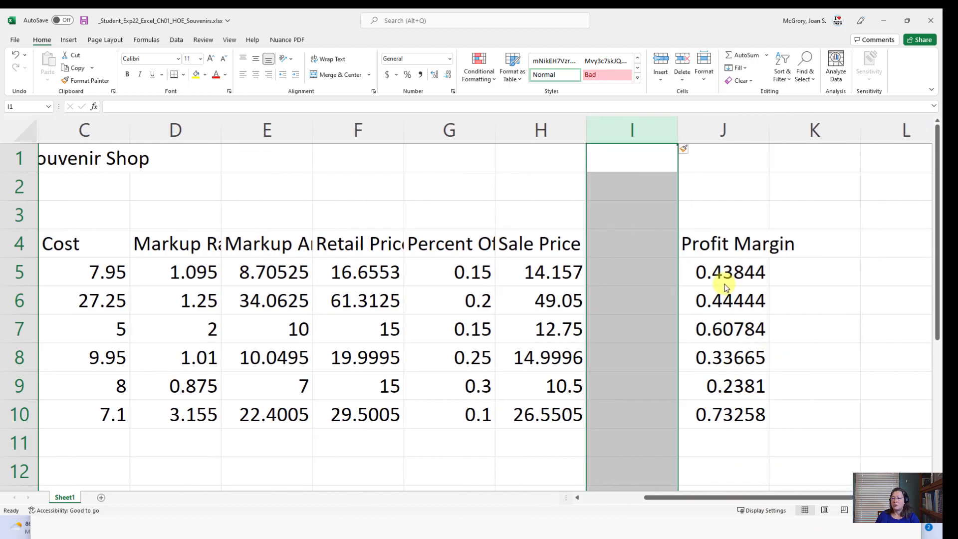
click(728, 274)
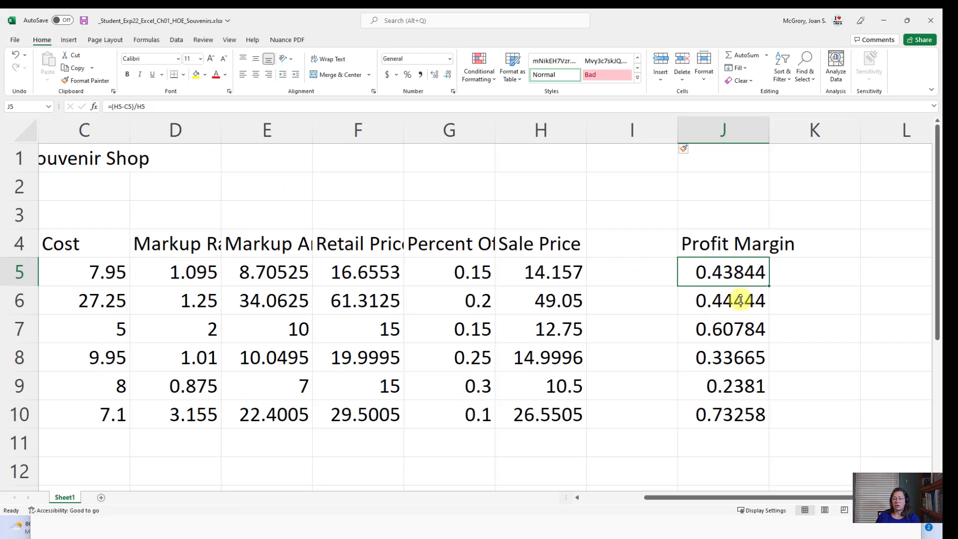
drag(705, 496, 657, 495)
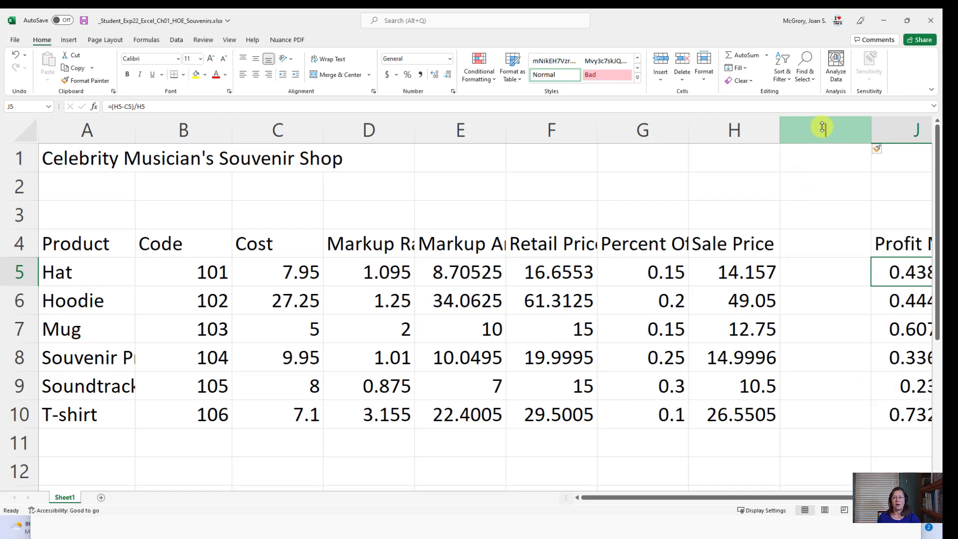
Step: Enter the column heading Profit Amount in I4, and check the full headings in I4 and J4
click(810, 243)
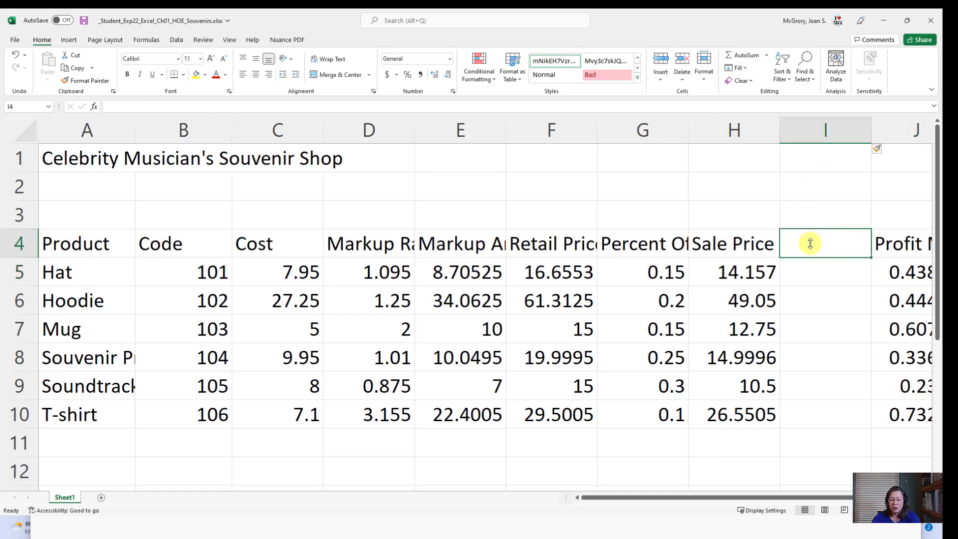
text(Profit Am)
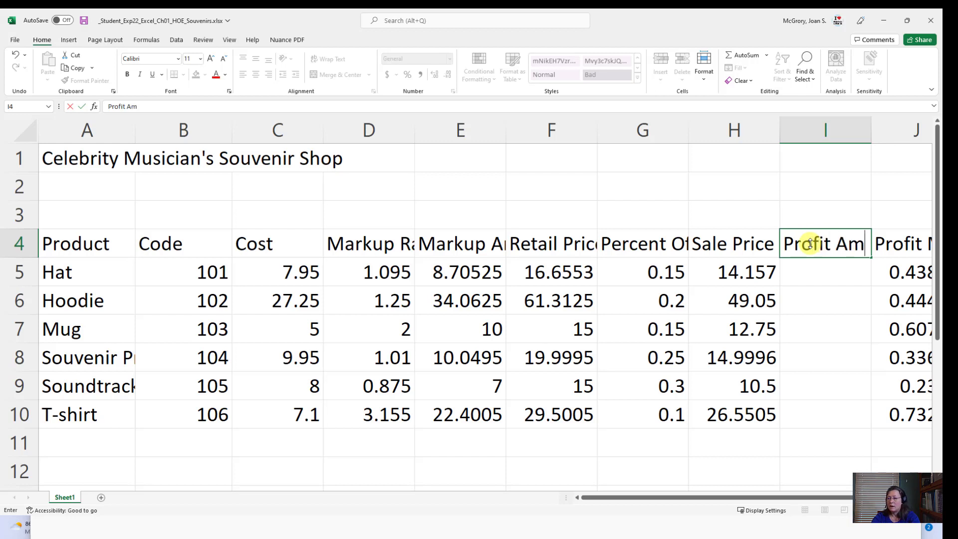
text(oun)
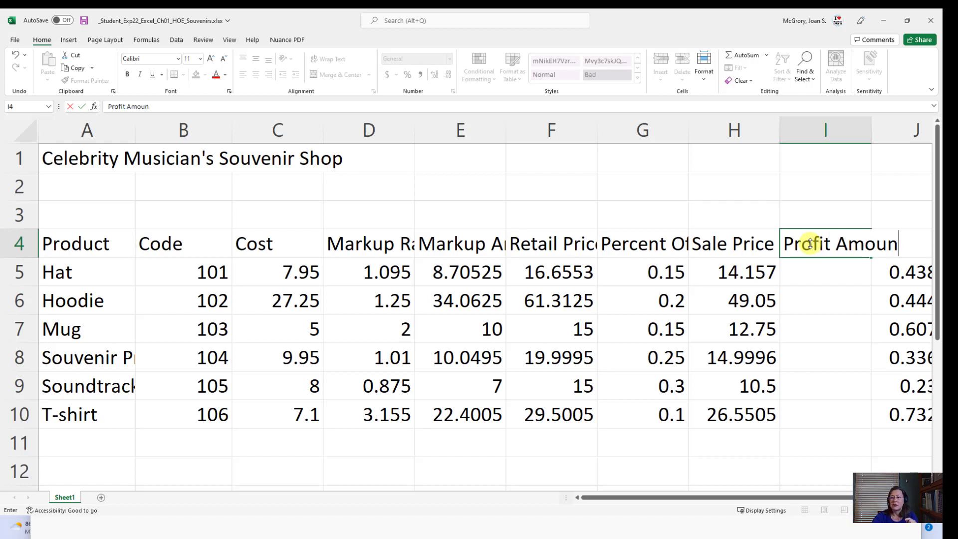
text(t)
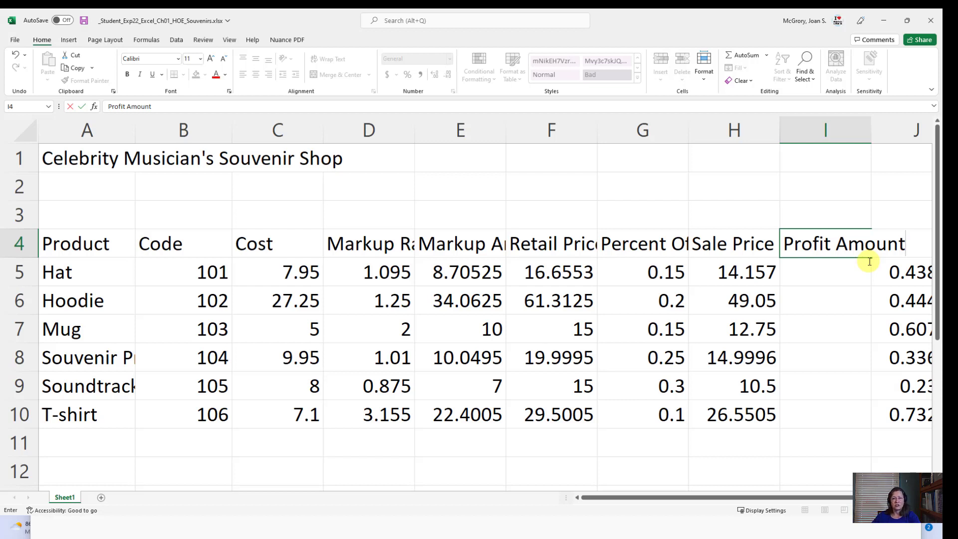
key(Return)
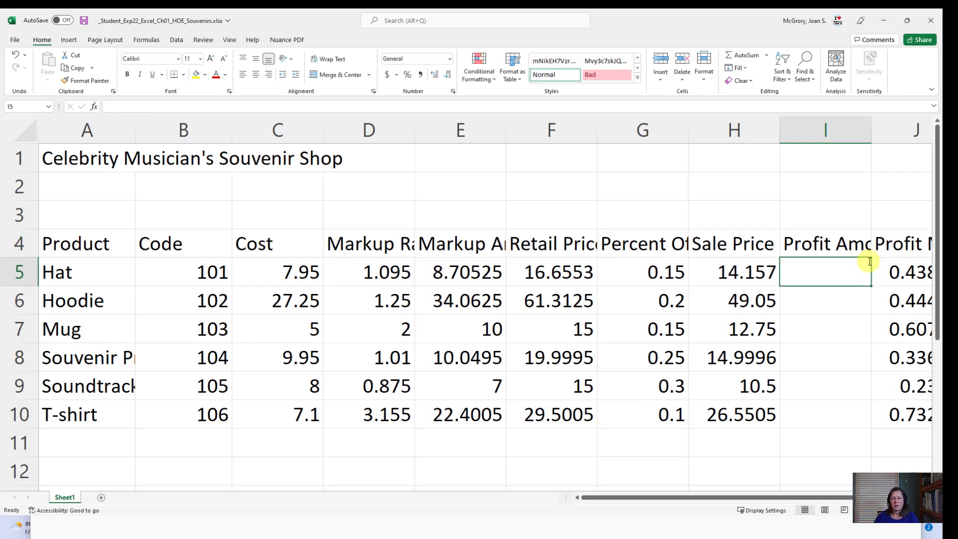
click(842, 243)
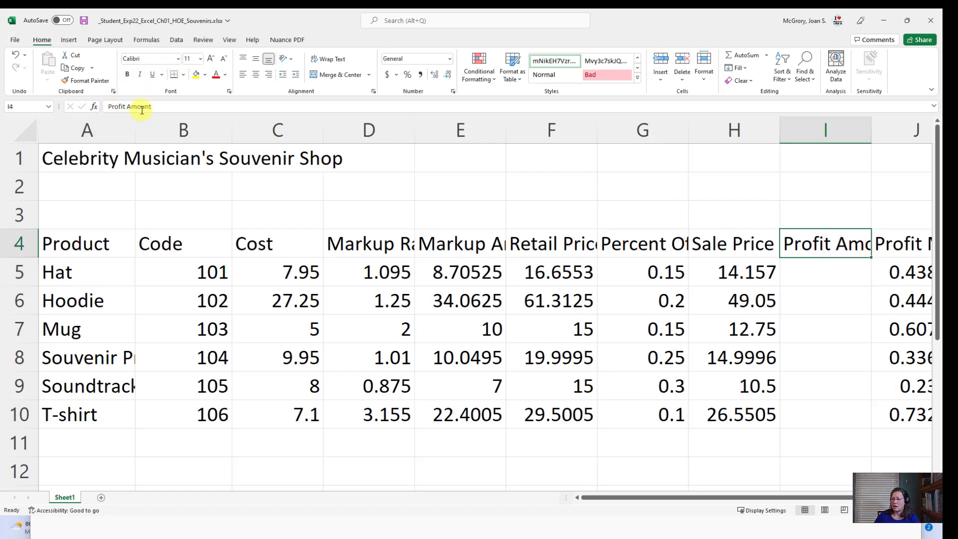
click(905, 245)
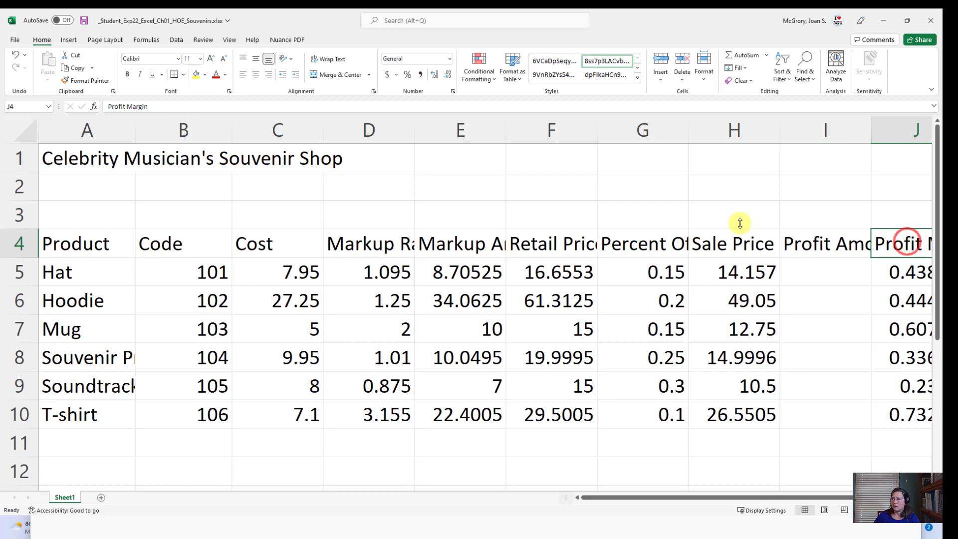
click(841, 244)
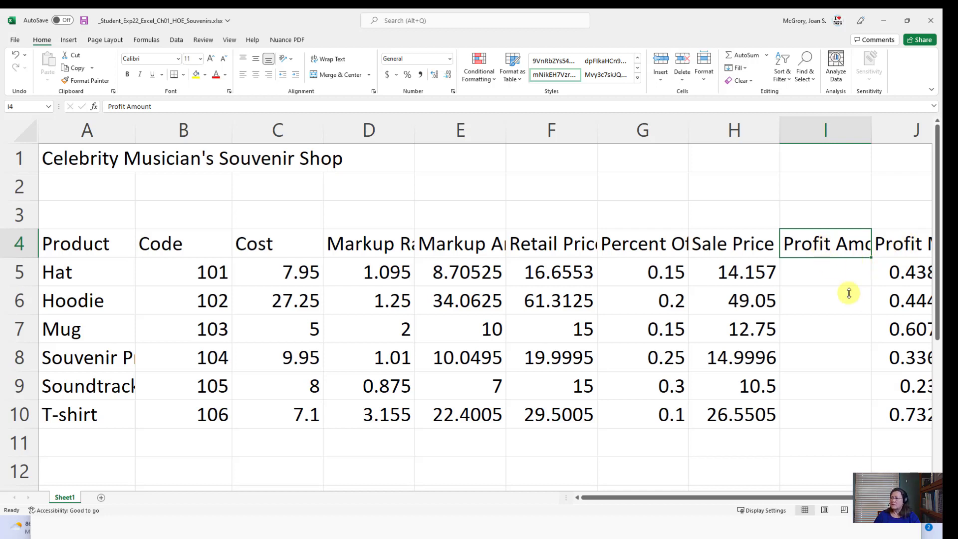
Step: Save the workbook, and read step 10 of the Word instructions on the profit amount formula before returning to Excel
click(83, 20)
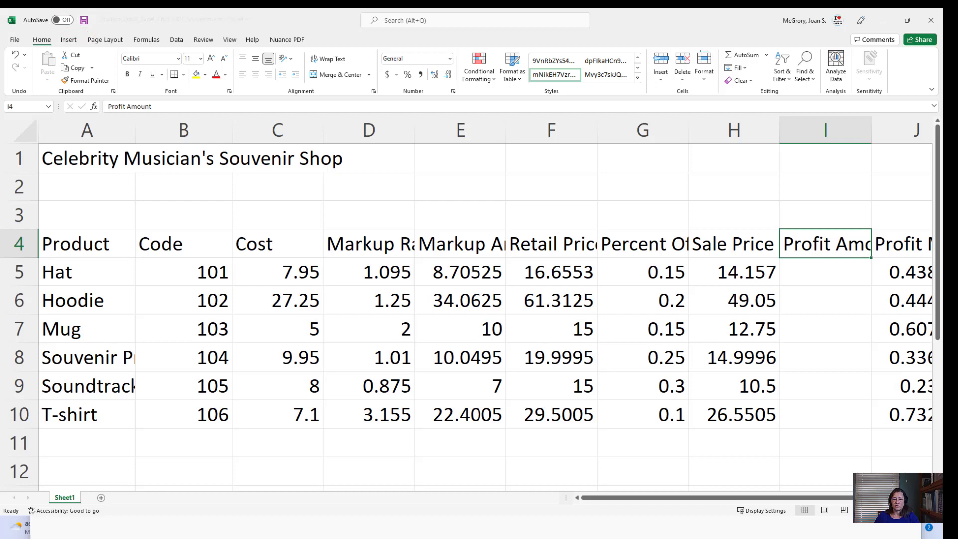
key(alt+Tab)
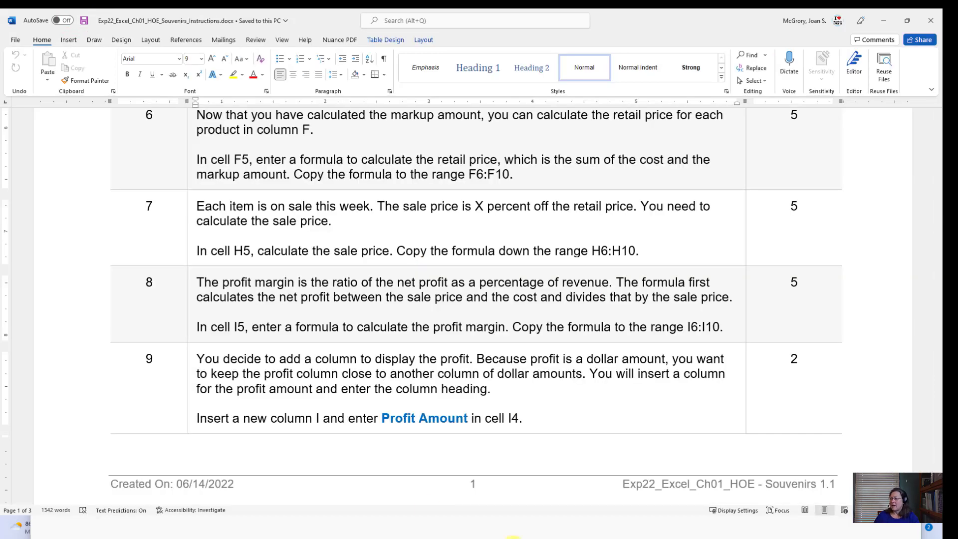
scroll(313, 410, down, 2)
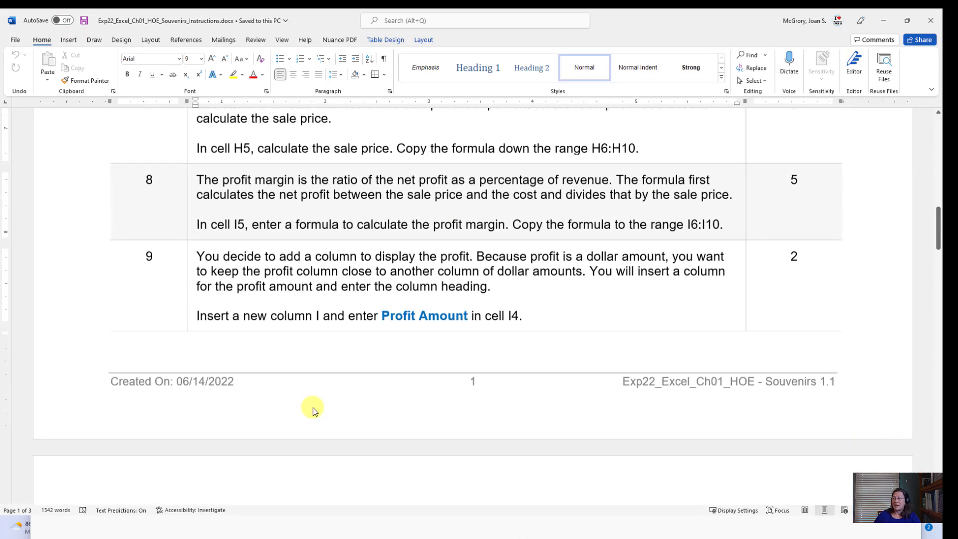
scroll(313, 408, down, 5)
scroll(313, 408, down, 5)
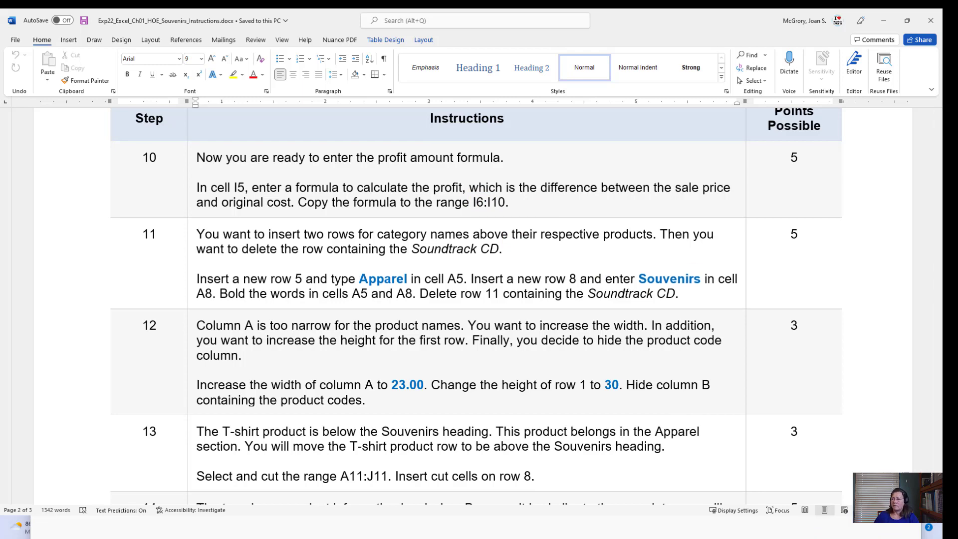
key(alt+Tab)
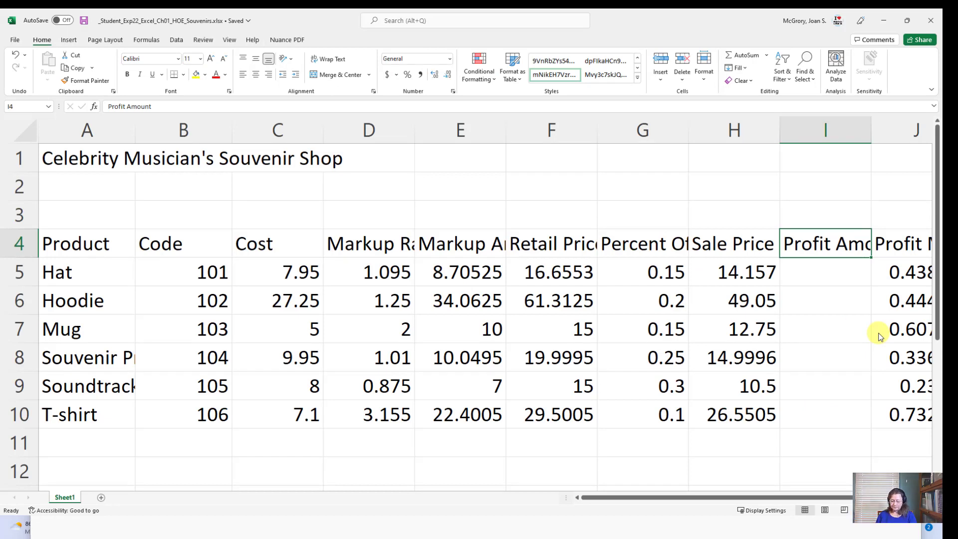
Step: Enter the profit amount formula =H5-C5 in I5 and copy it down through I10
click(814, 274)
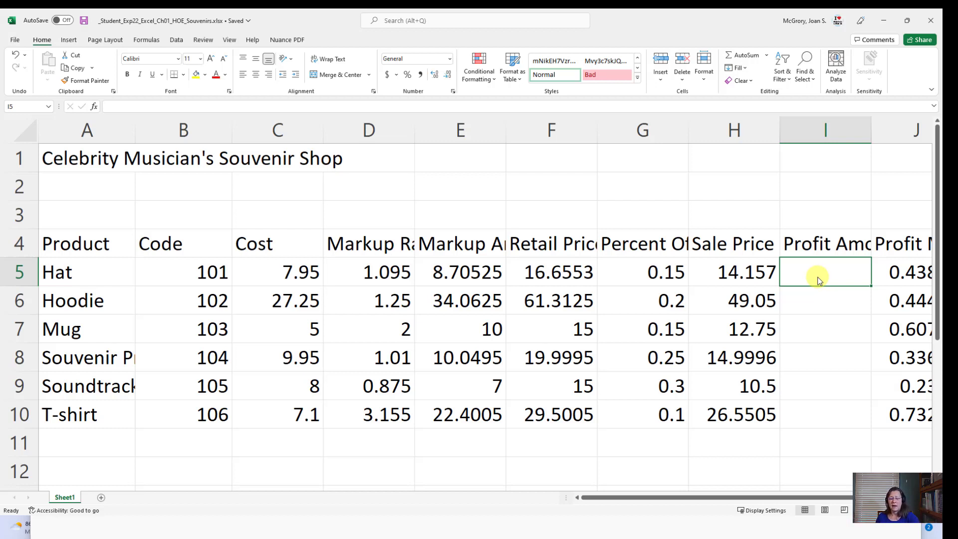
text(=)
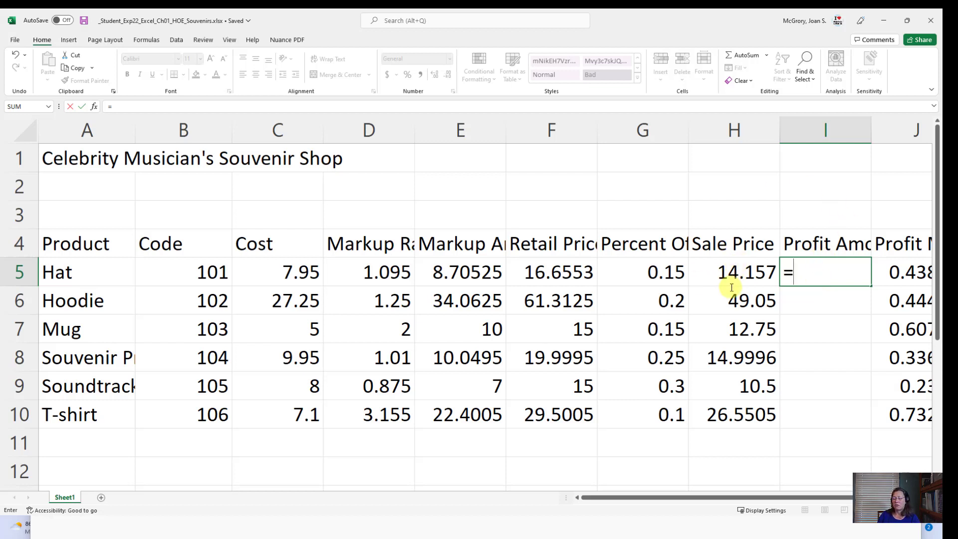
click(745, 274)
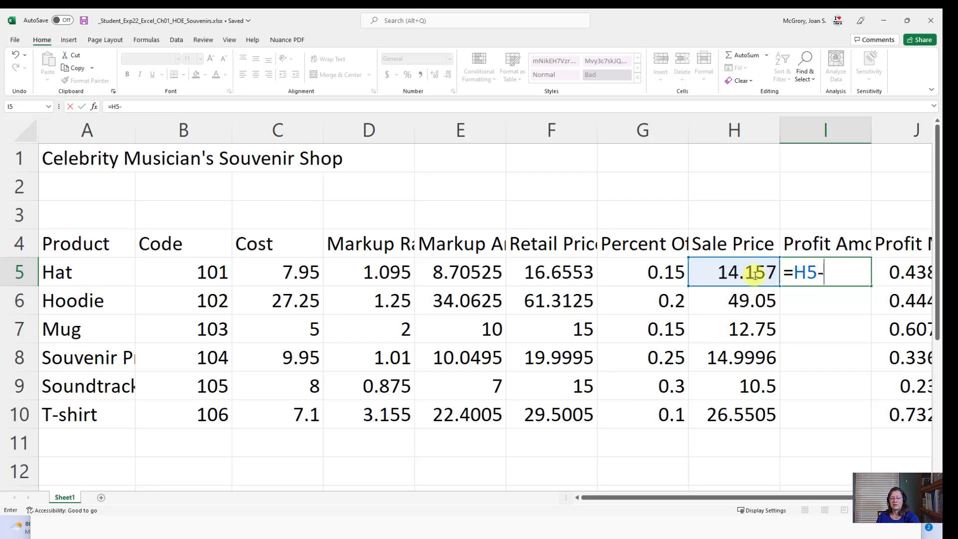
text(-)
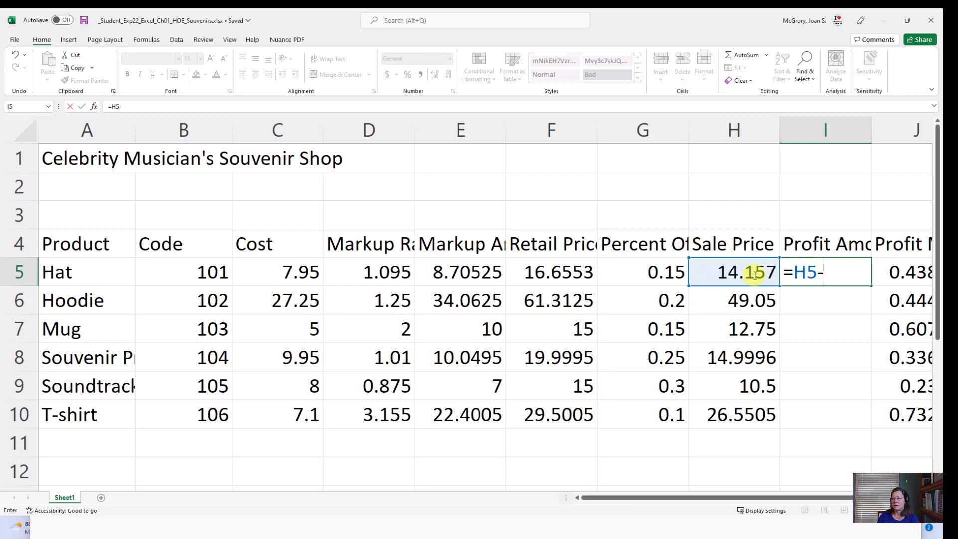
click(277, 278)
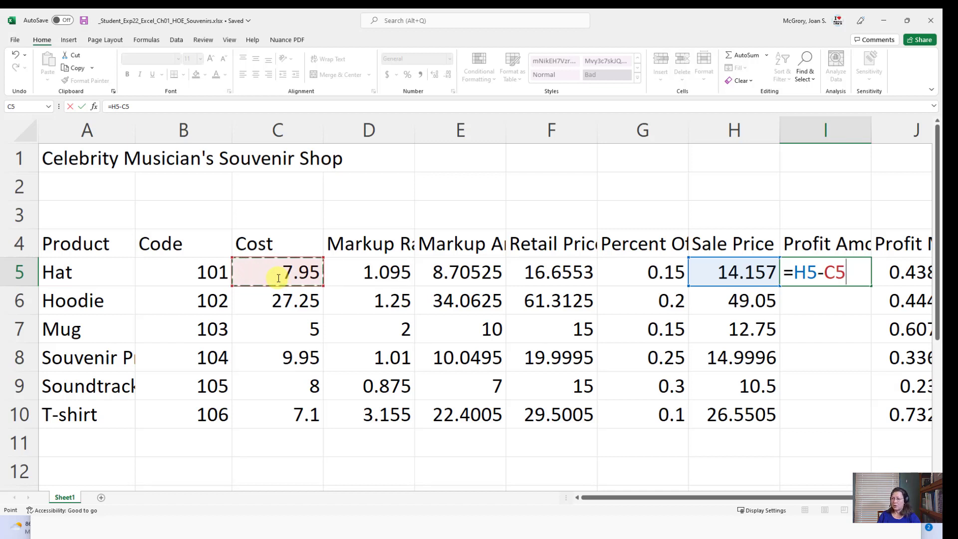
key(Return)
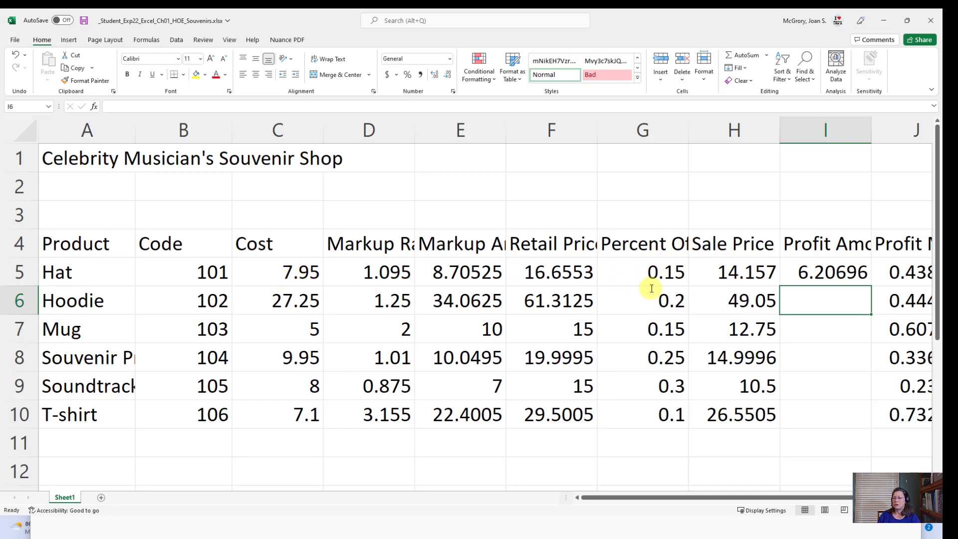
click(832, 272)
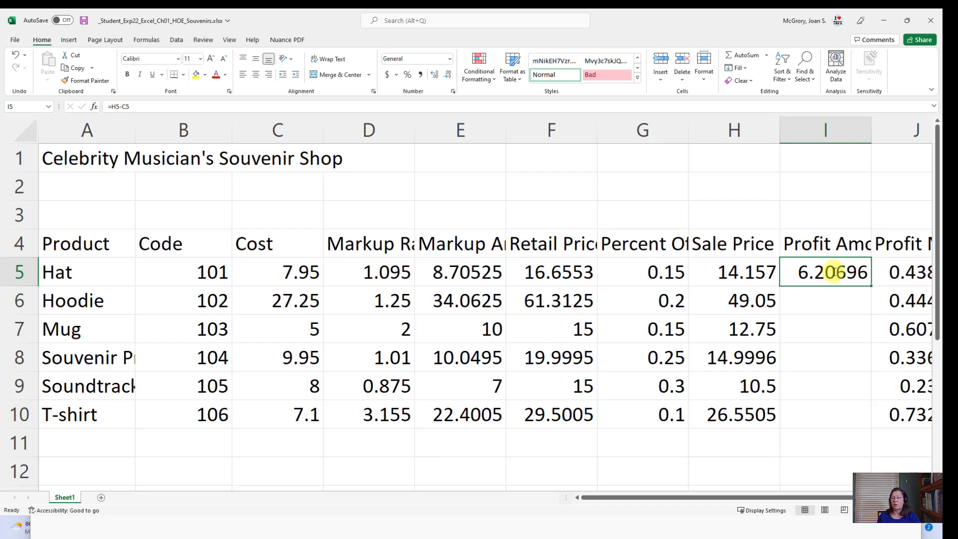
double_click(870, 286)
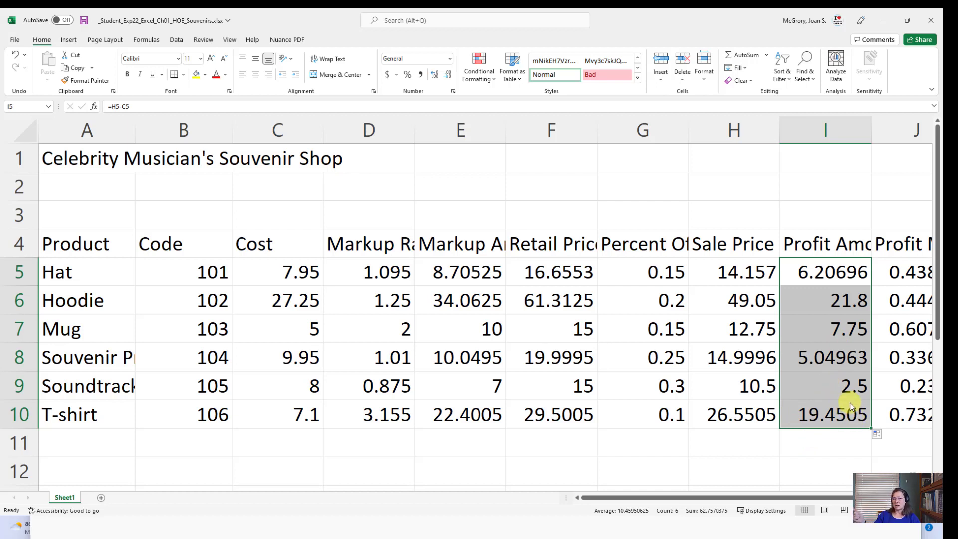
Step: Inspect the copied profit amount formulas in I6 through I10, and save the workbook
click(848, 387)
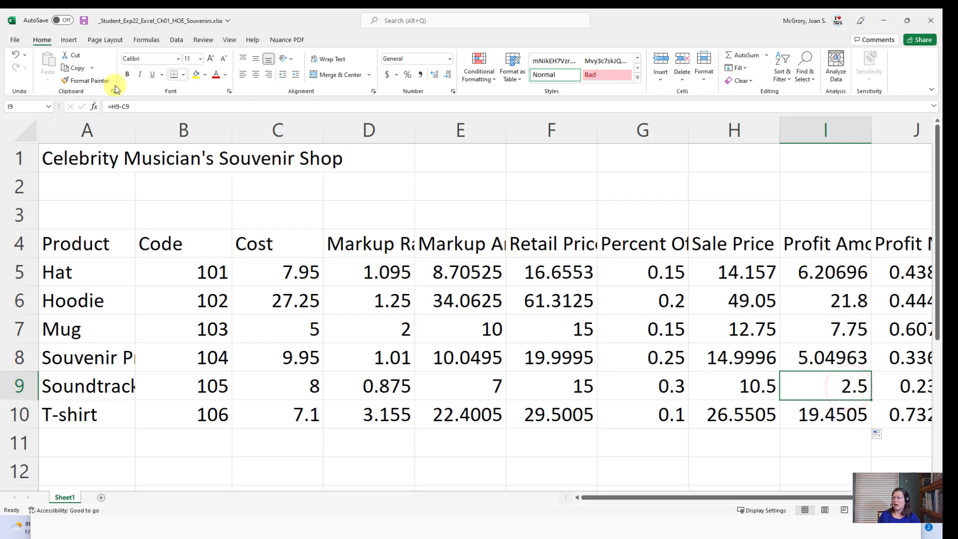
click(838, 357)
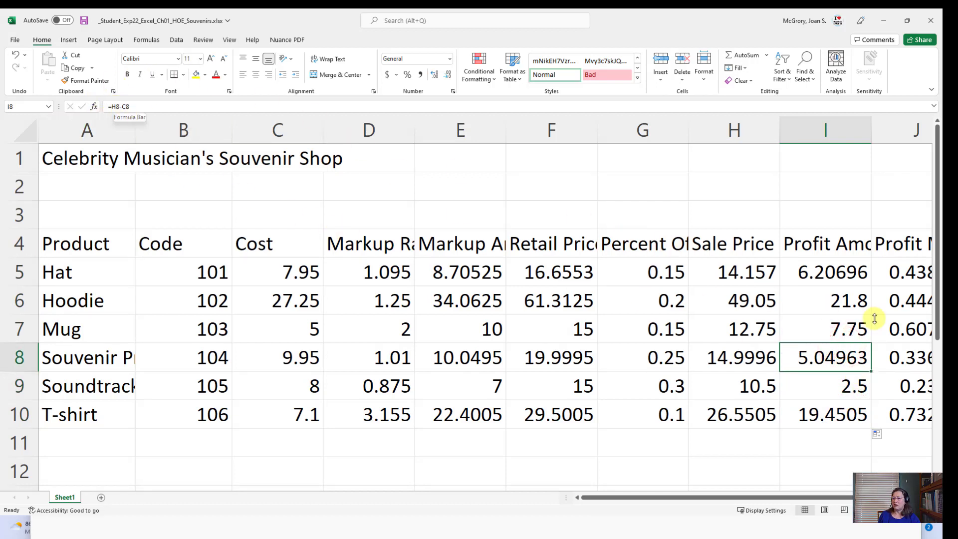
click(833, 329)
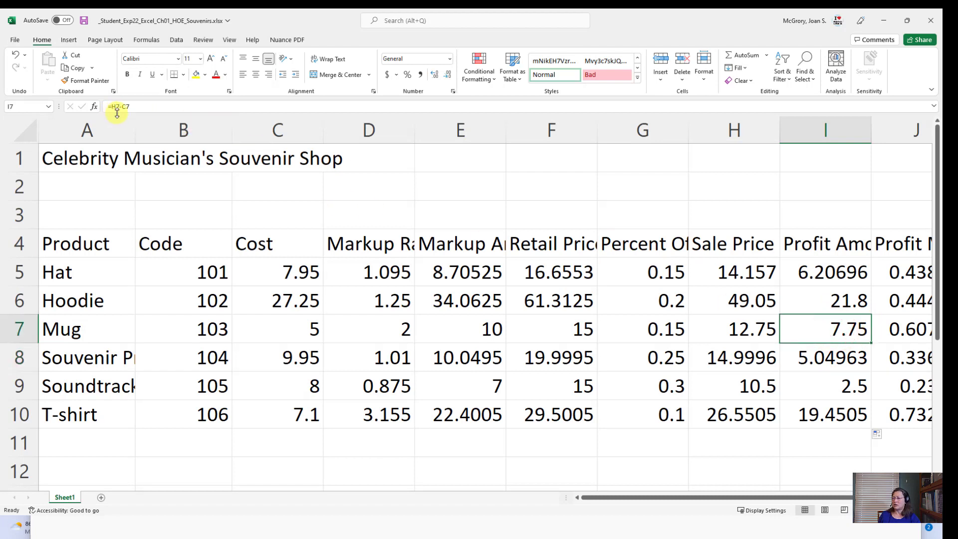
click(846, 299)
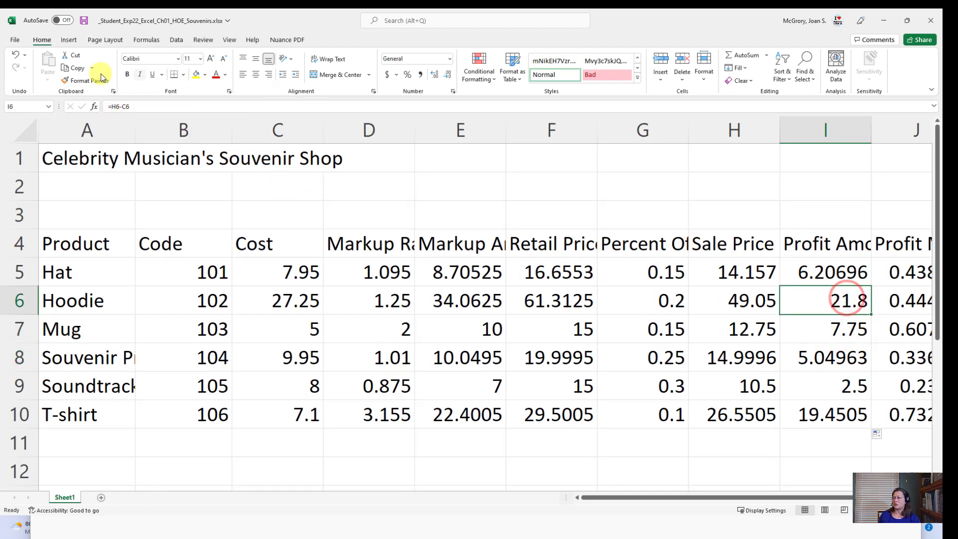
click(832, 411)
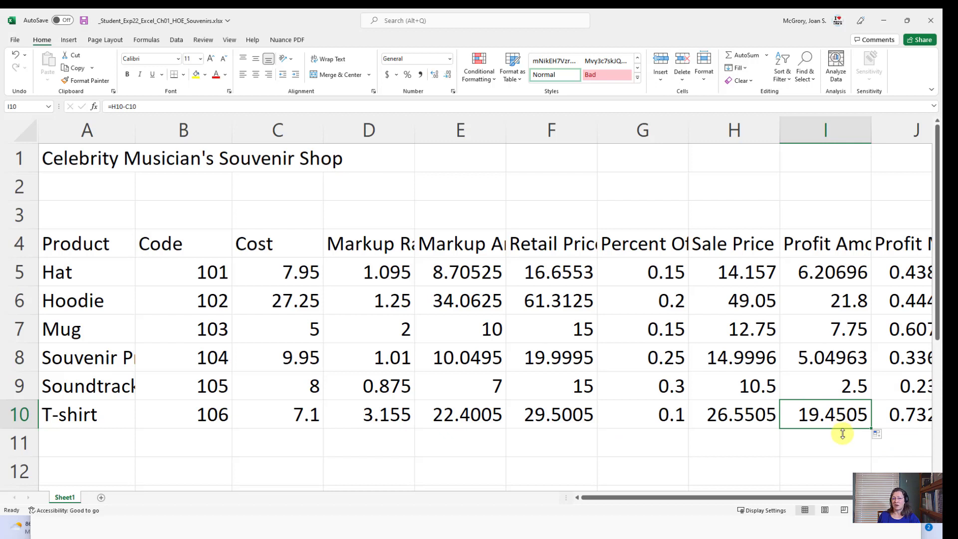
click(84, 21)
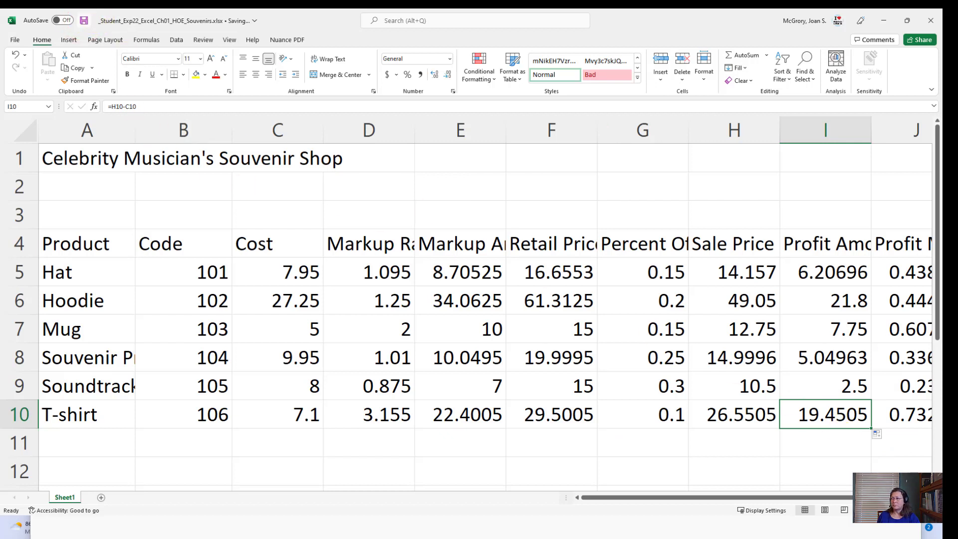
Step: Check step 11 of the Word instructions, return to Excel, insert a new row above the Hat row, and enter Apparel in A5
key(alt+Tab)
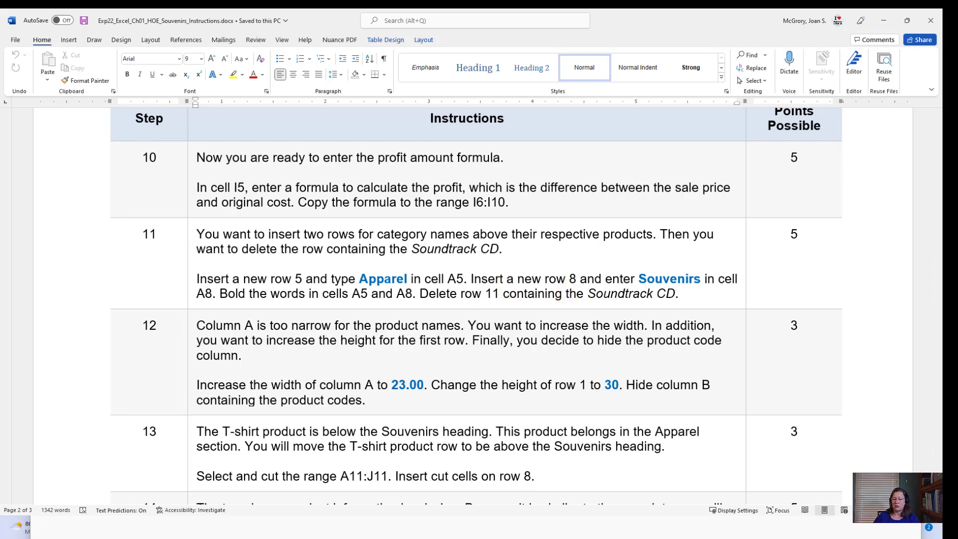
key(alt+Tab)
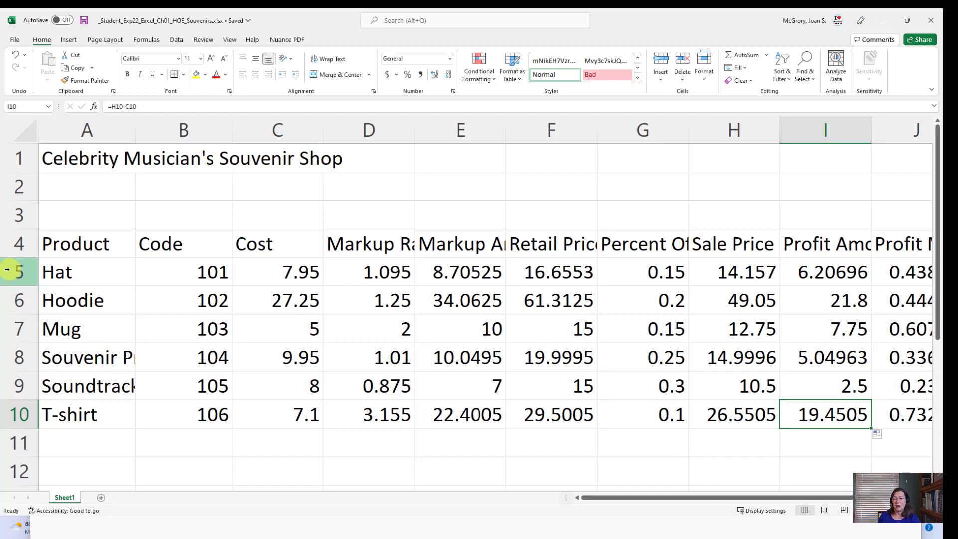
right_click(9, 271)
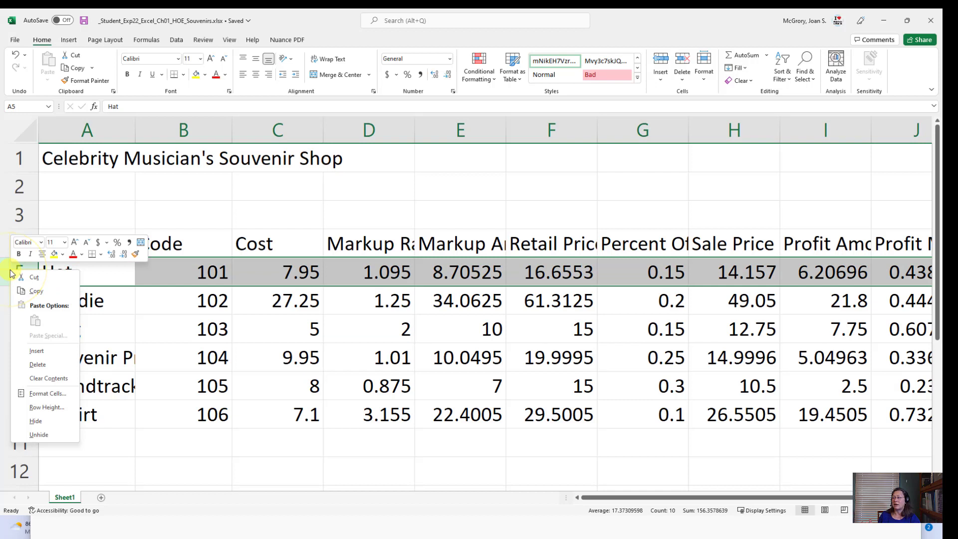
click(40, 351)
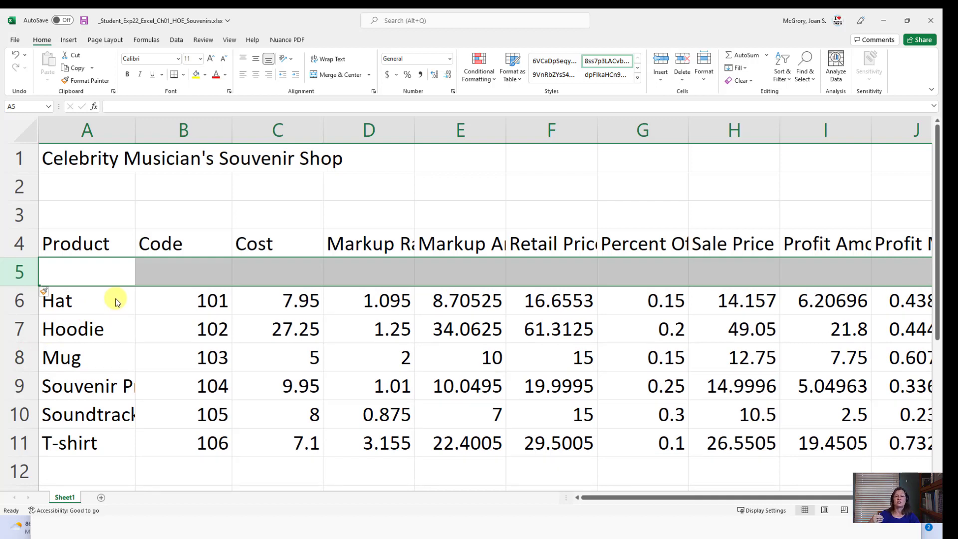
click(87, 271)
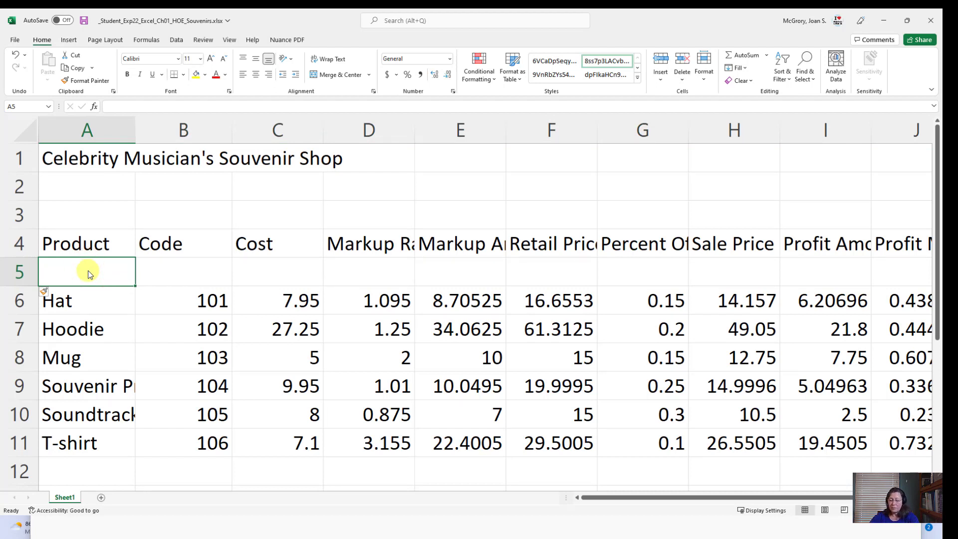
text(Apparel)
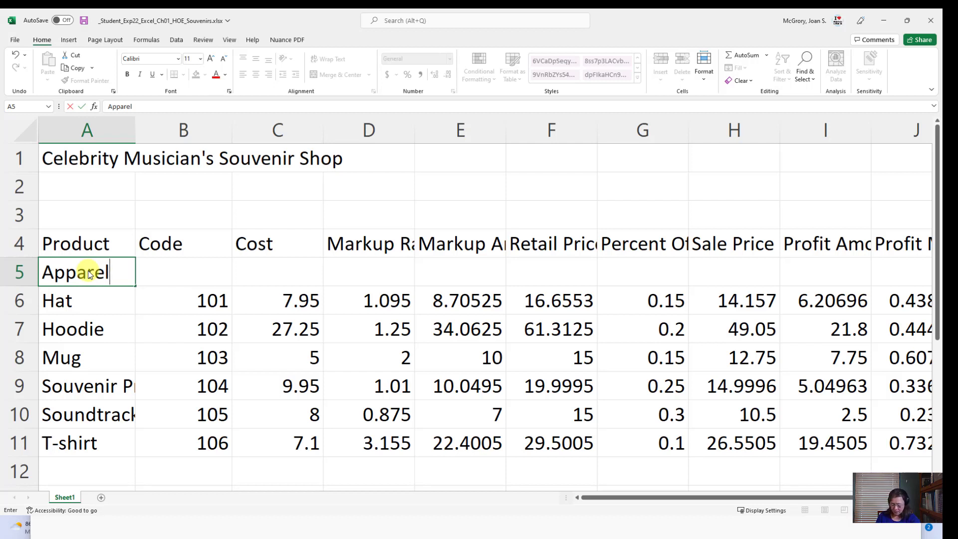
key(Return)
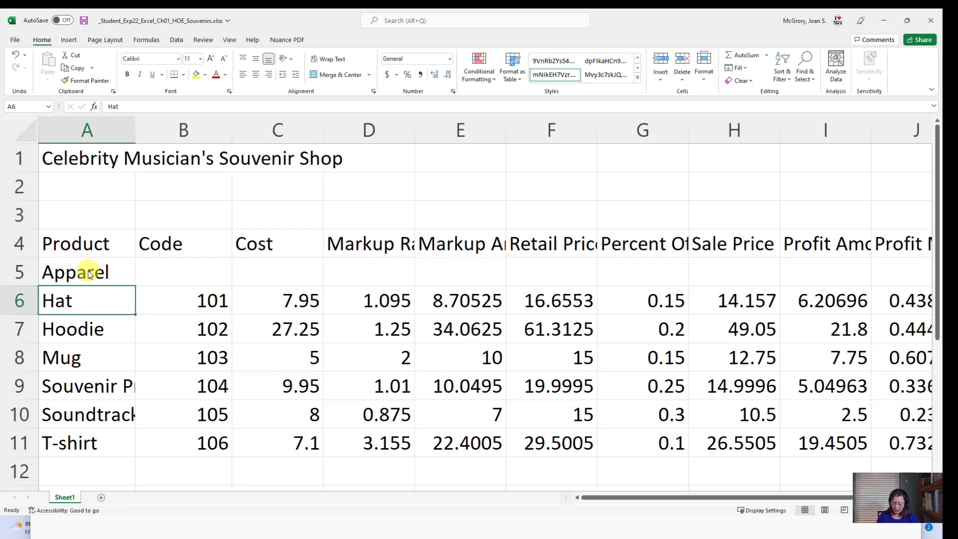
Step: Insert a new row above the Mug row and enter Souvenirs in A8
right_click(9, 357)
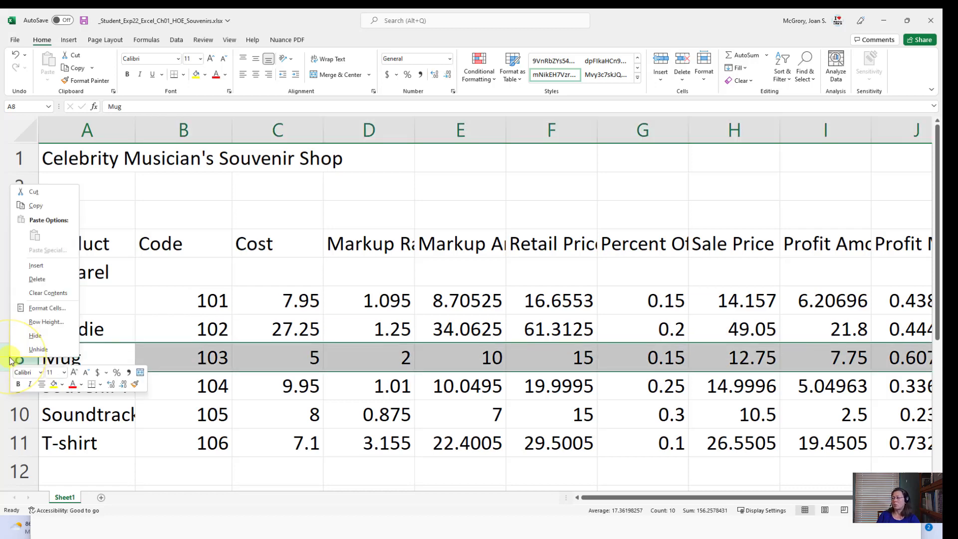
click(42, 267)
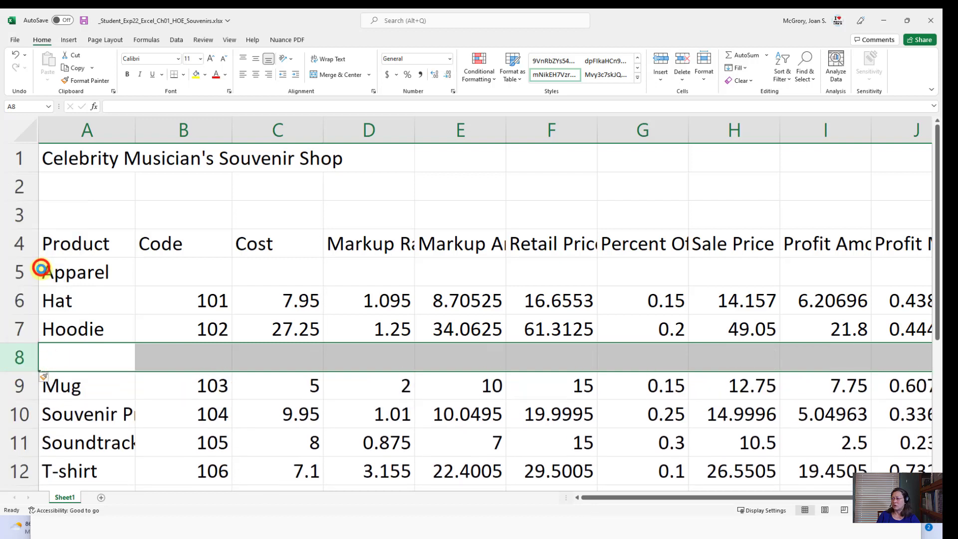
click(84, 355)
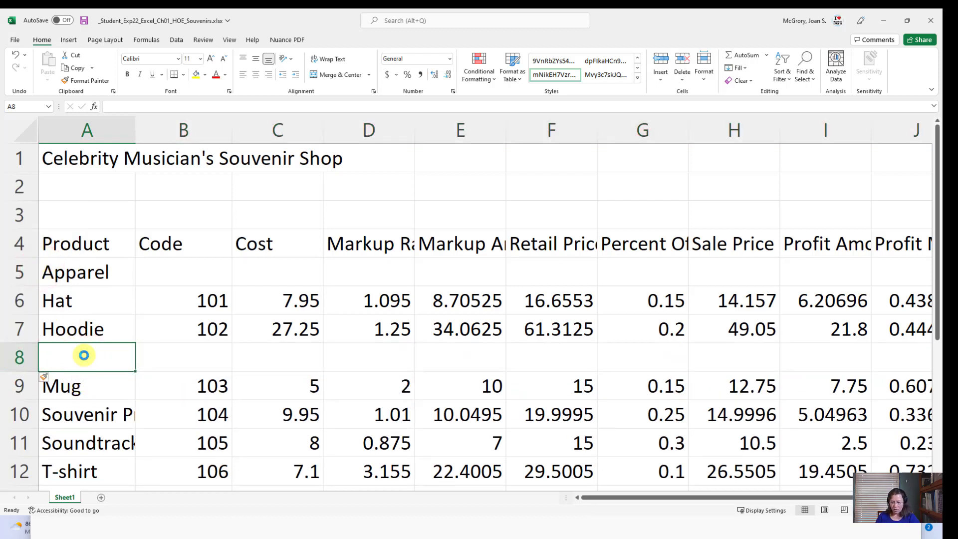
text(Sou)
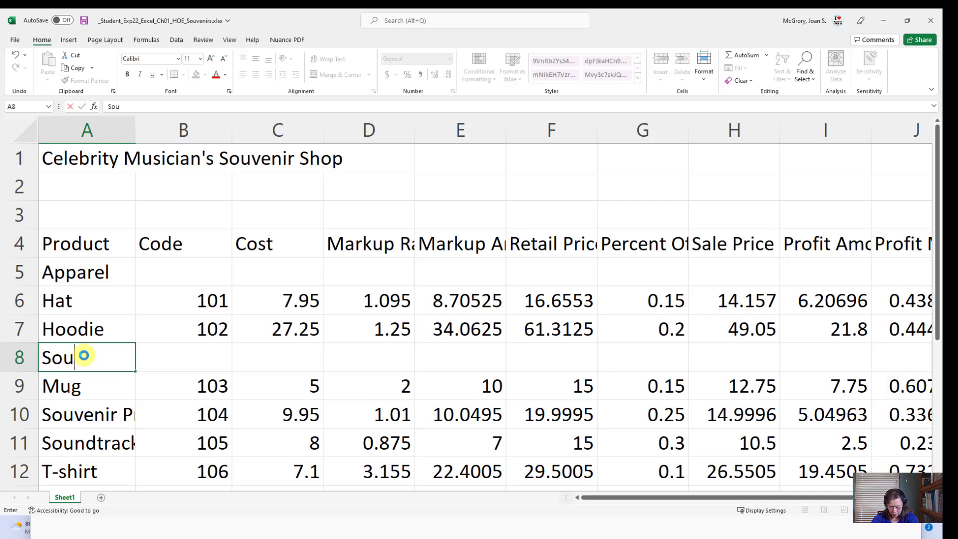
text(venirs)
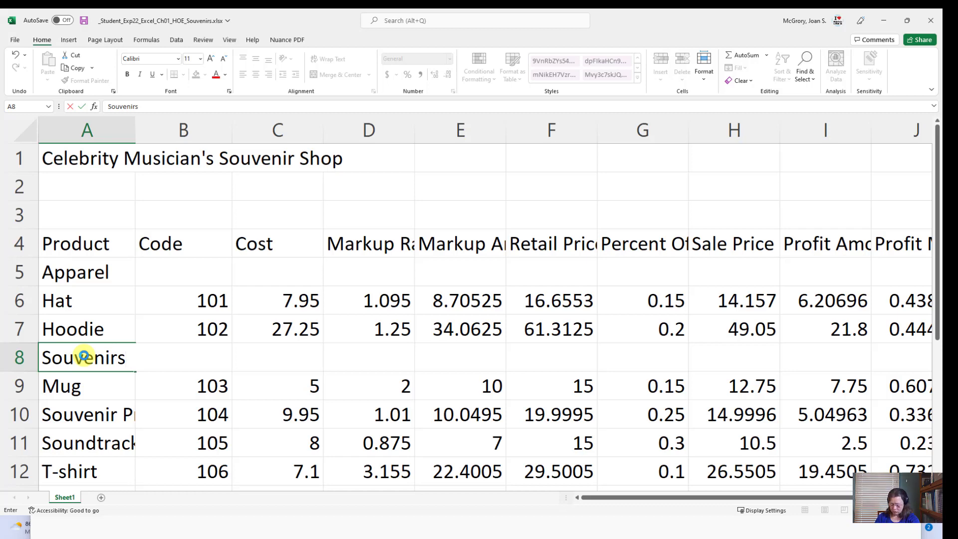
key(Return)
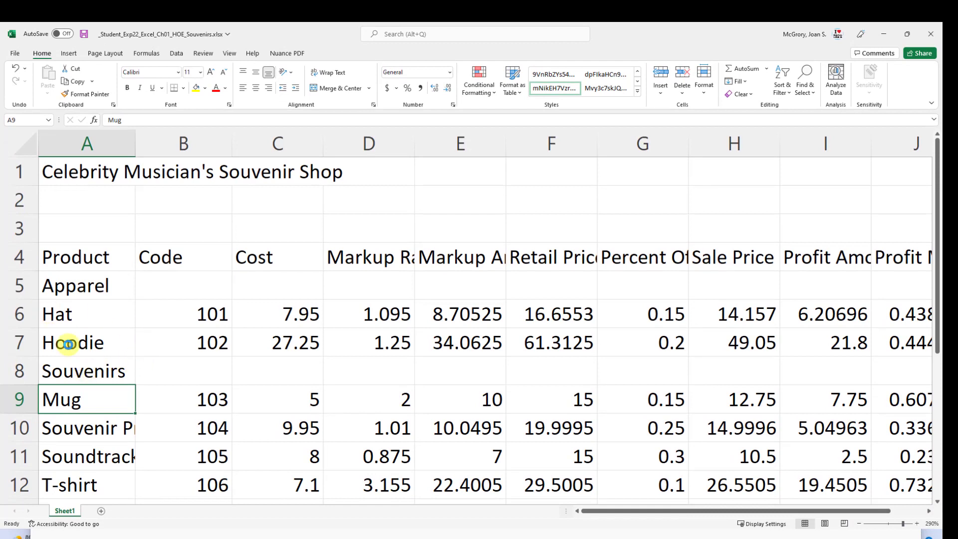
Step: Bold the category names Apparel in A5 and Souvenirs in A8
click(81, 371)
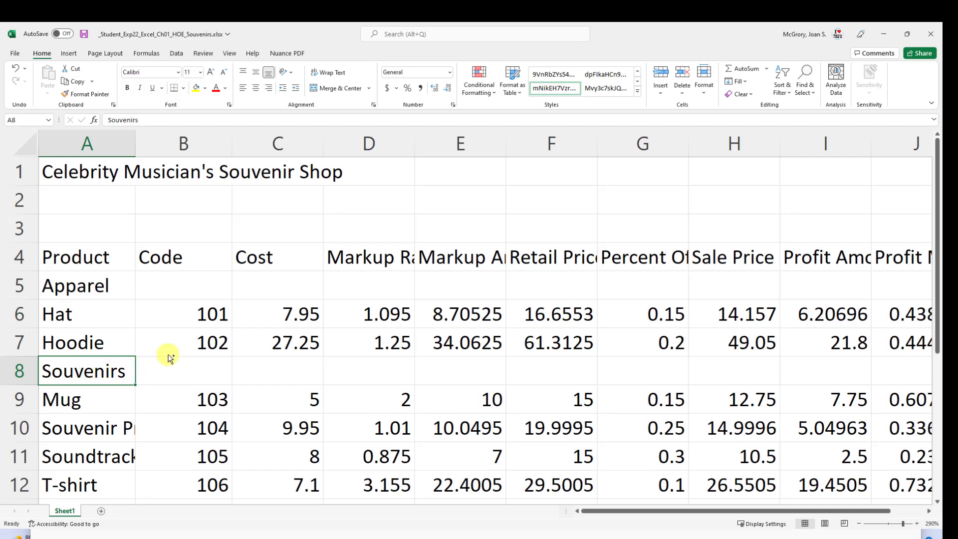
key(ctrl)
ctrl+click(103, 287)
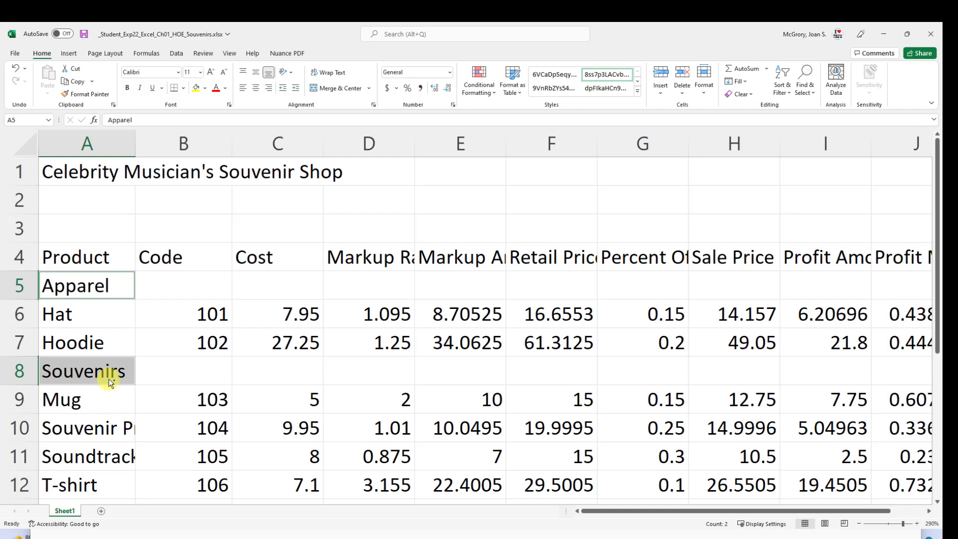
click(127, 89)
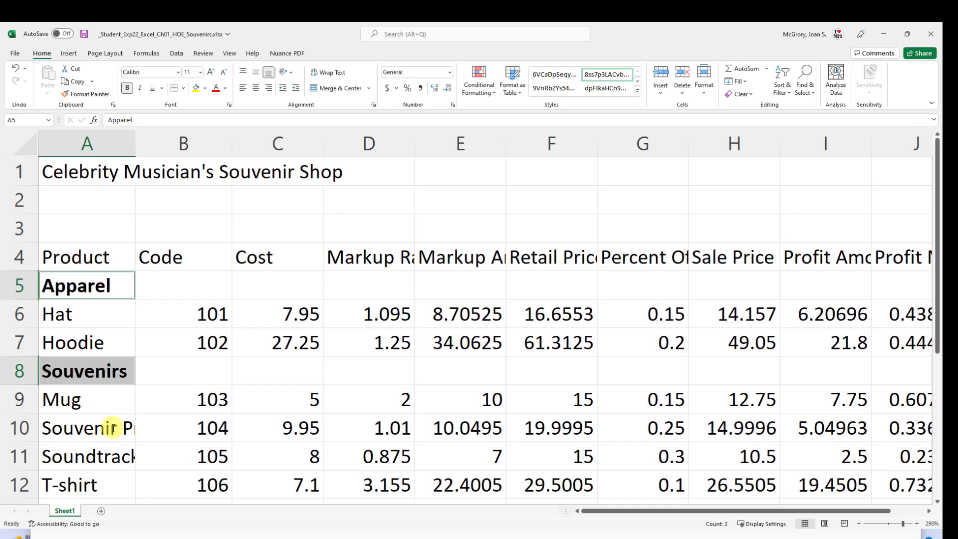
Step: Delete row 11 containing the Soundtrack CD, and save the workbook
click(88, 431)
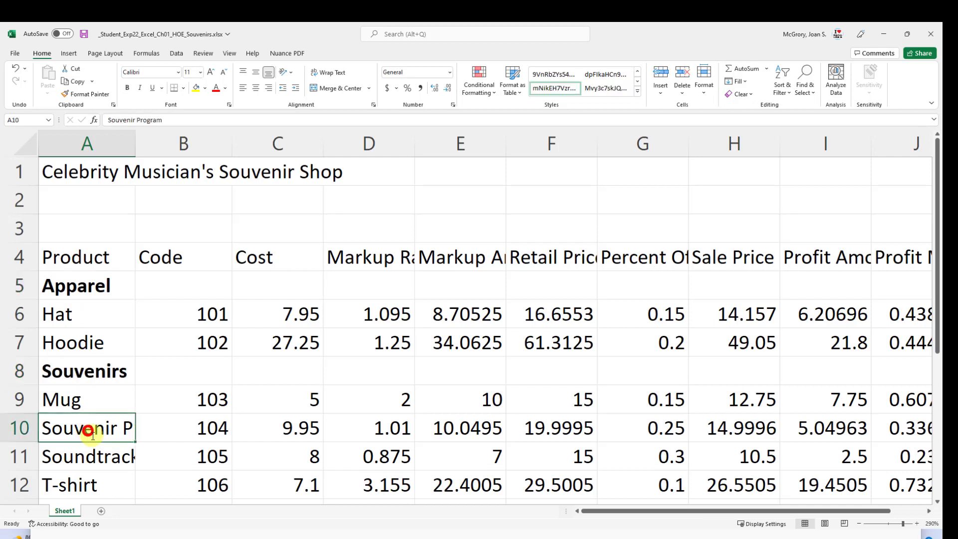
right_click(8, 457)
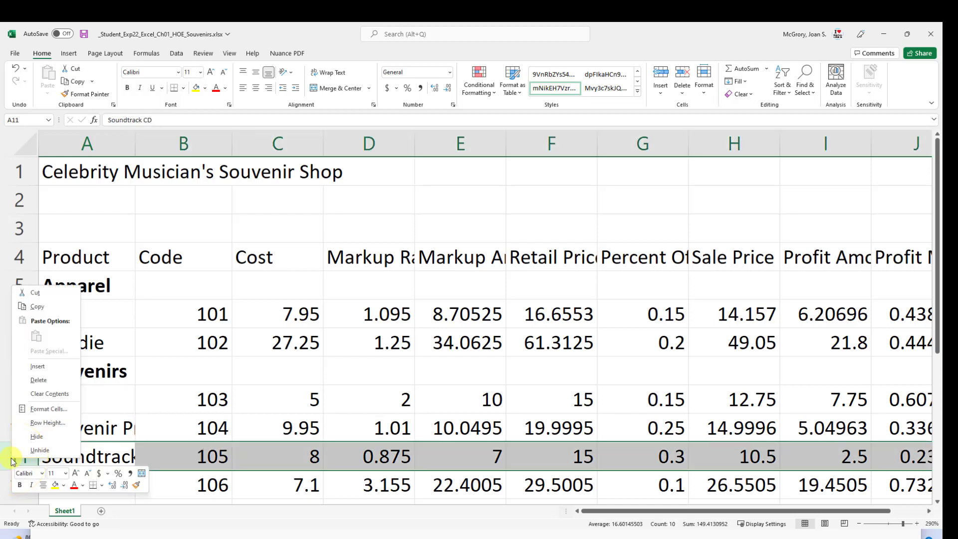
click(40, 384)
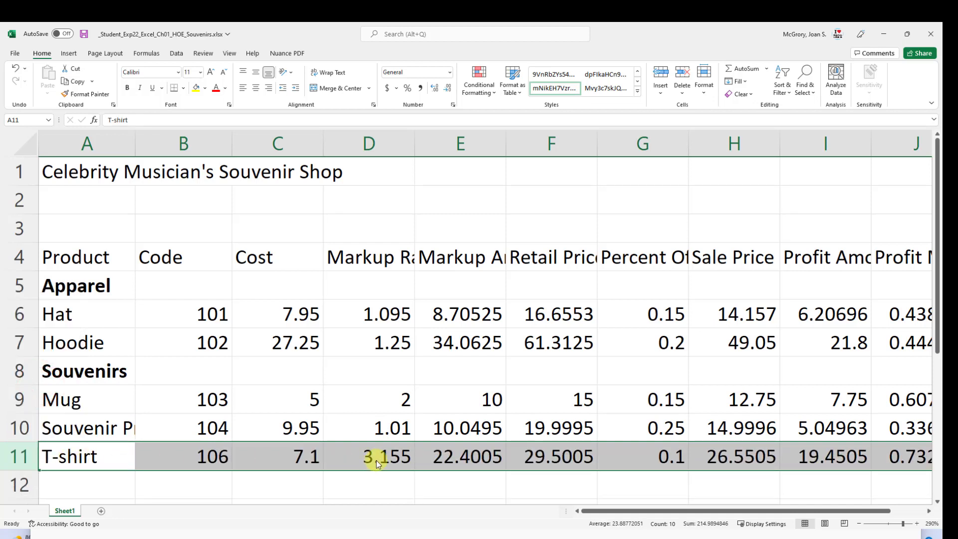
click(84, 36)
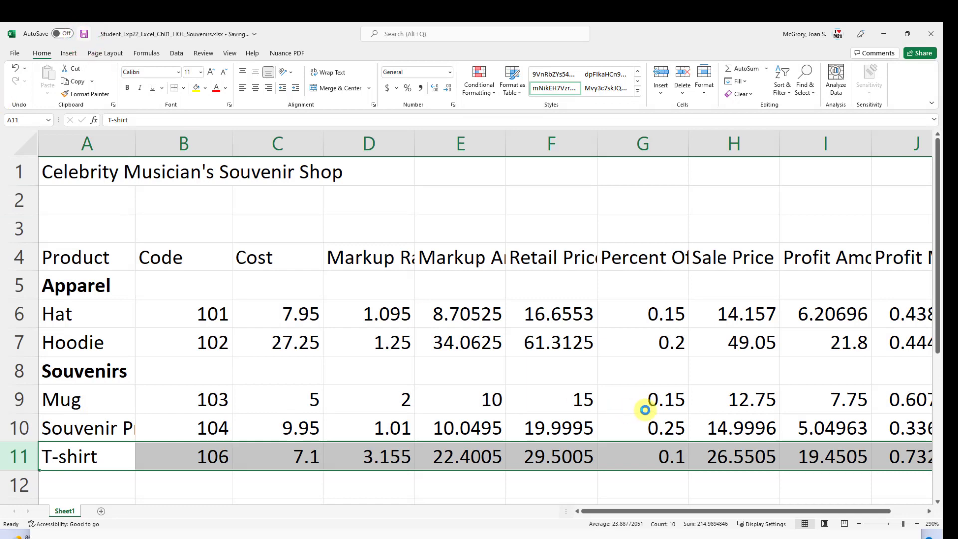
Step: Read step 12 of the Word instructions, return to Excel, and set the width of column A to 23
key(alt+Tab)
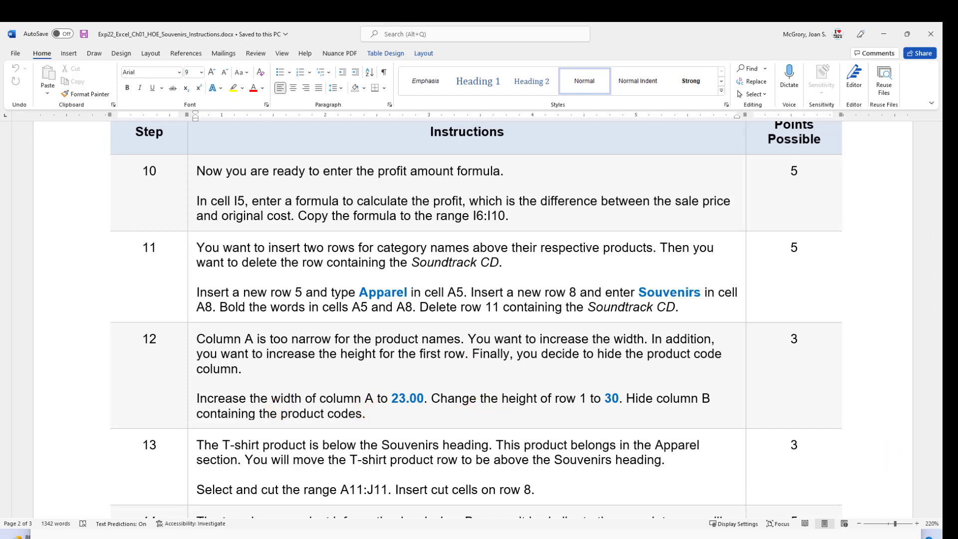
key(alt+Tab)
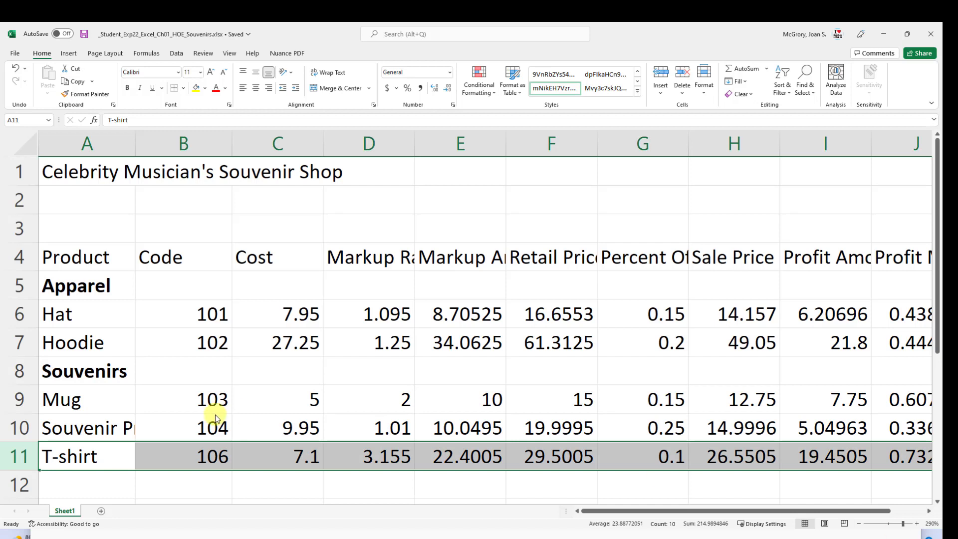
click(124, 263)
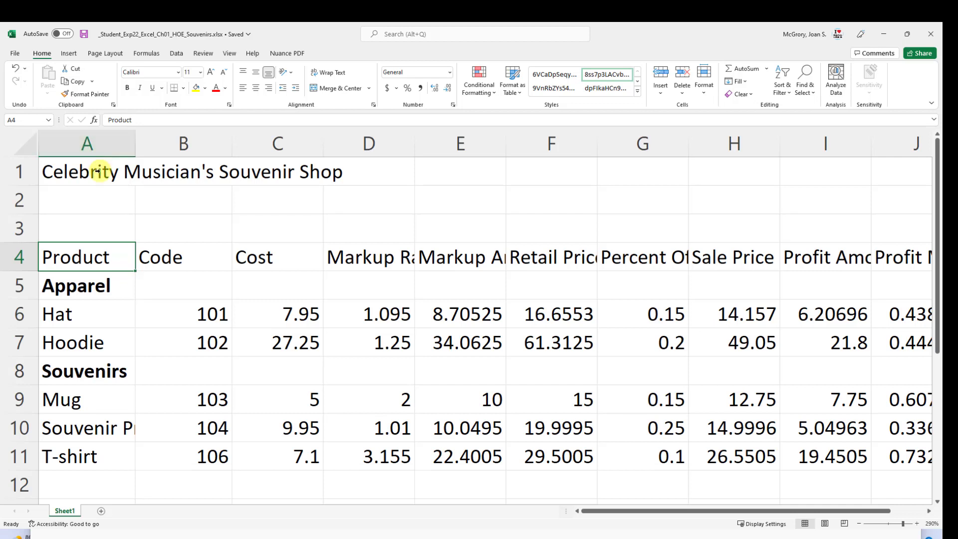
right_click(104, 146)
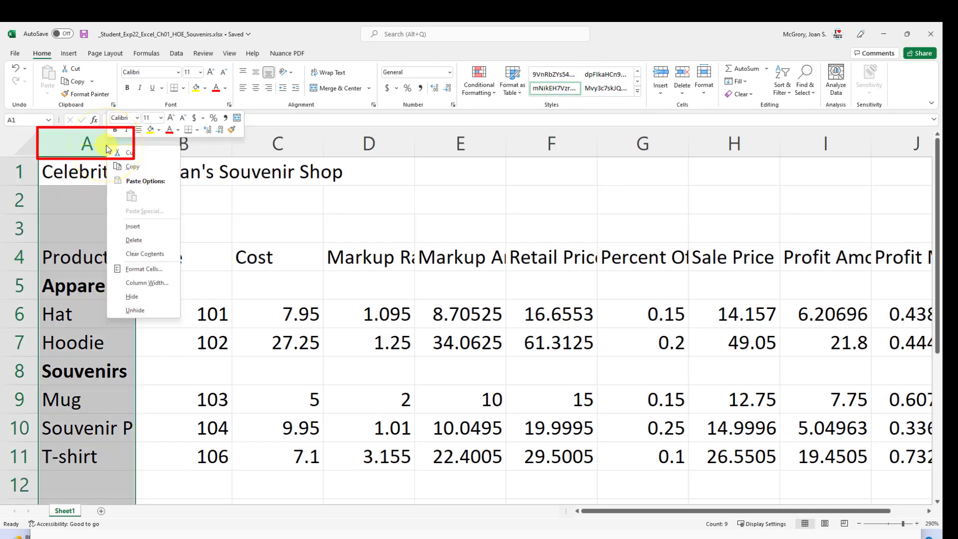
click(134, 287)
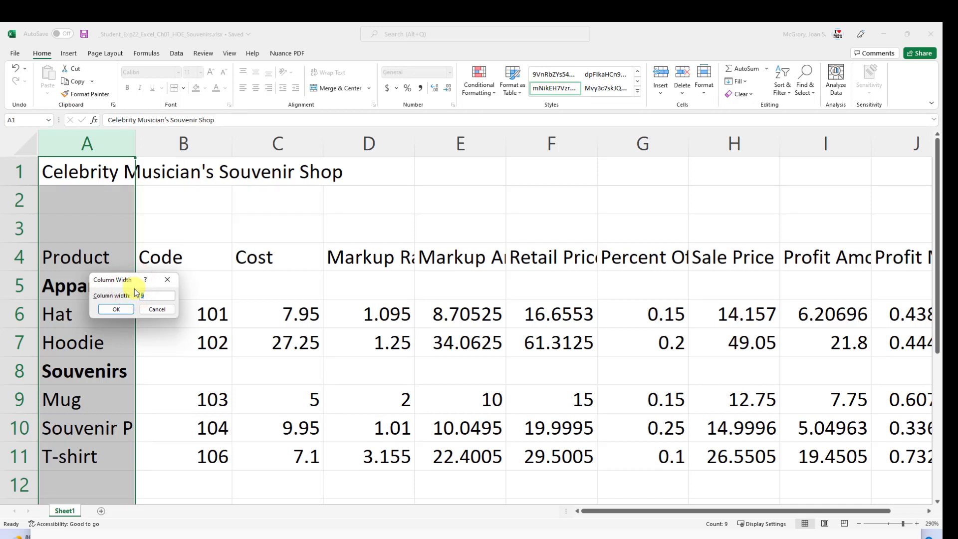
text(23)
click(130, 313)
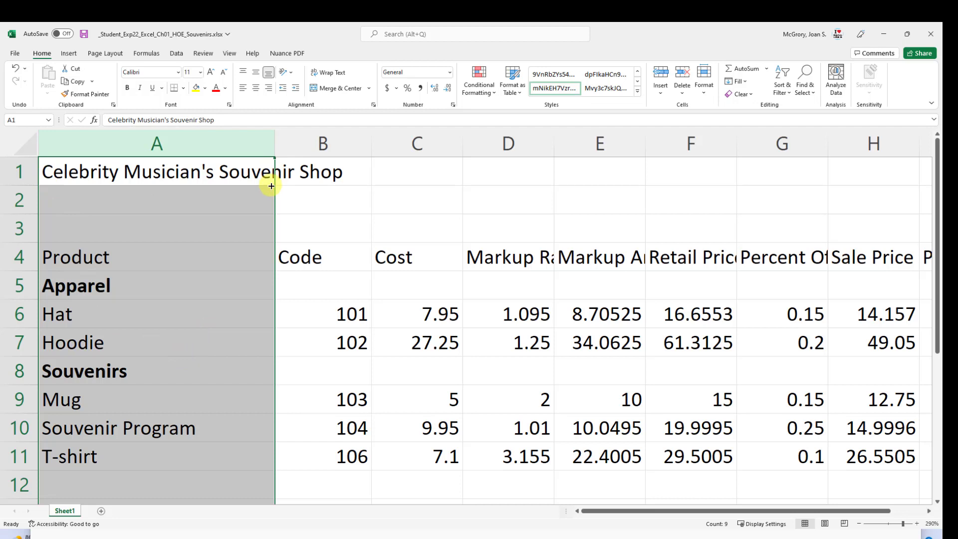
Step: Set the height of row 1 to 30
click(77, 204)
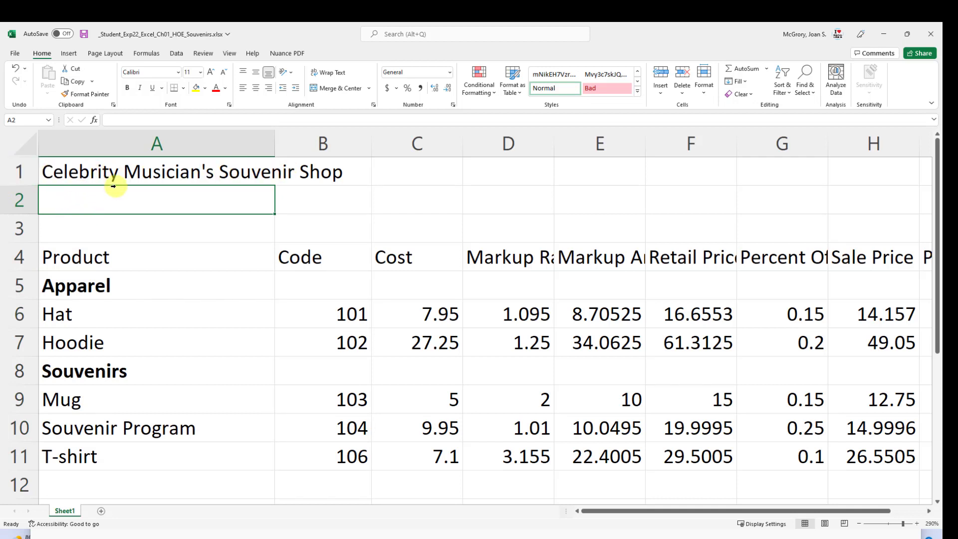
right_click(9, 172)
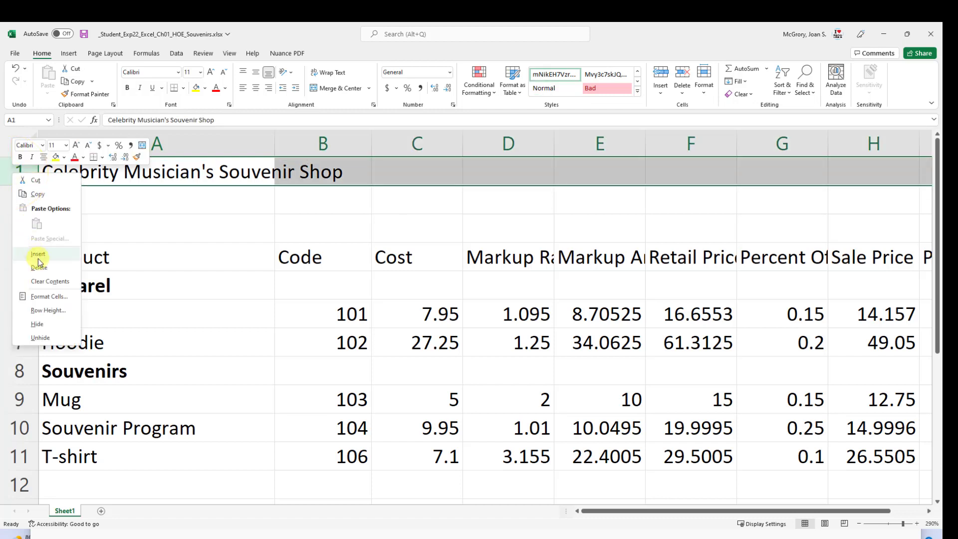
click(48, 310)
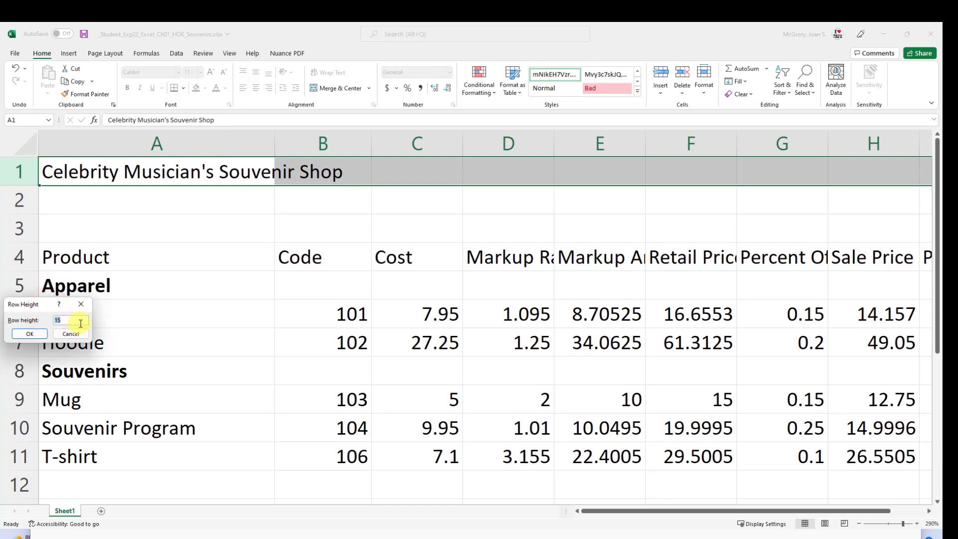
text(30)
click(30, 333)
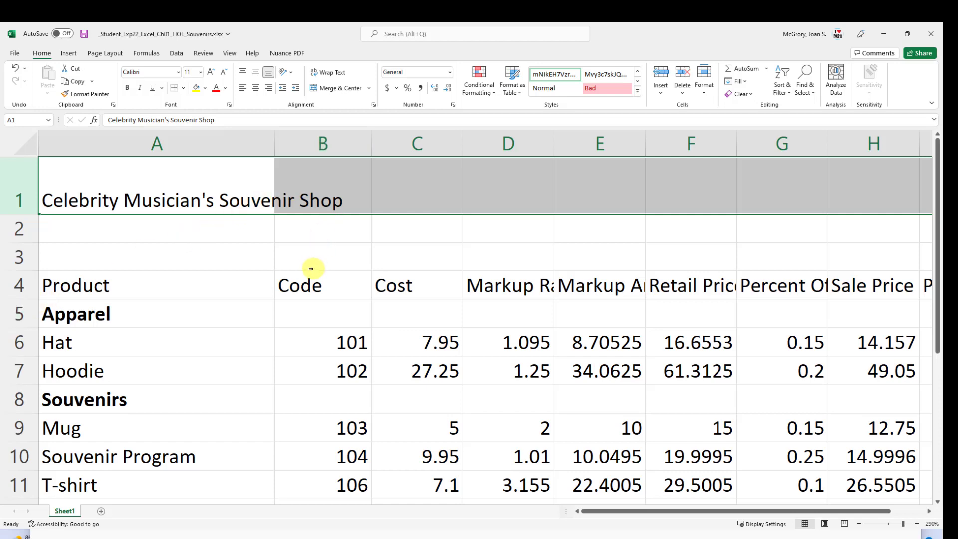
Step: Hide column B containing the product codes
scroll(312, 268, down, 1)
scroll(312, 269, up, 1)
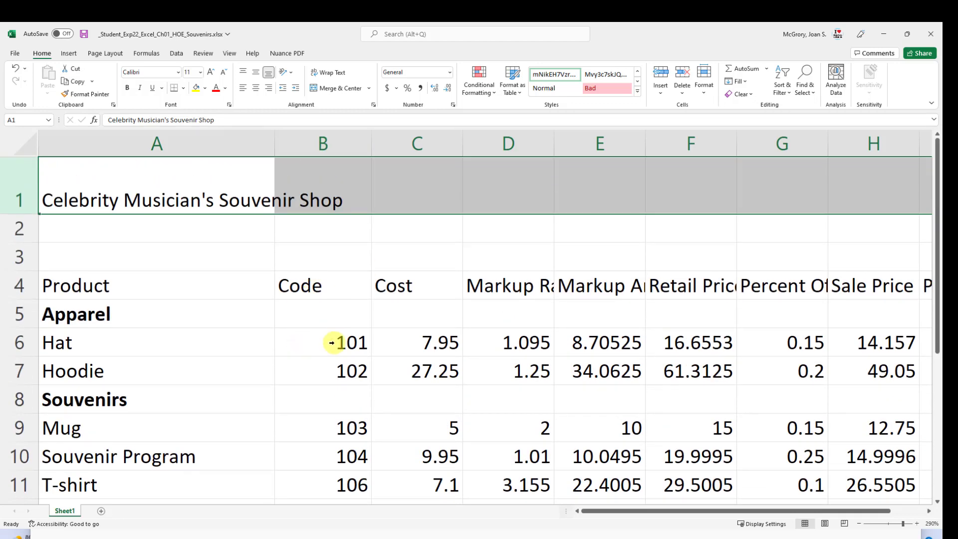
click(337, 194)
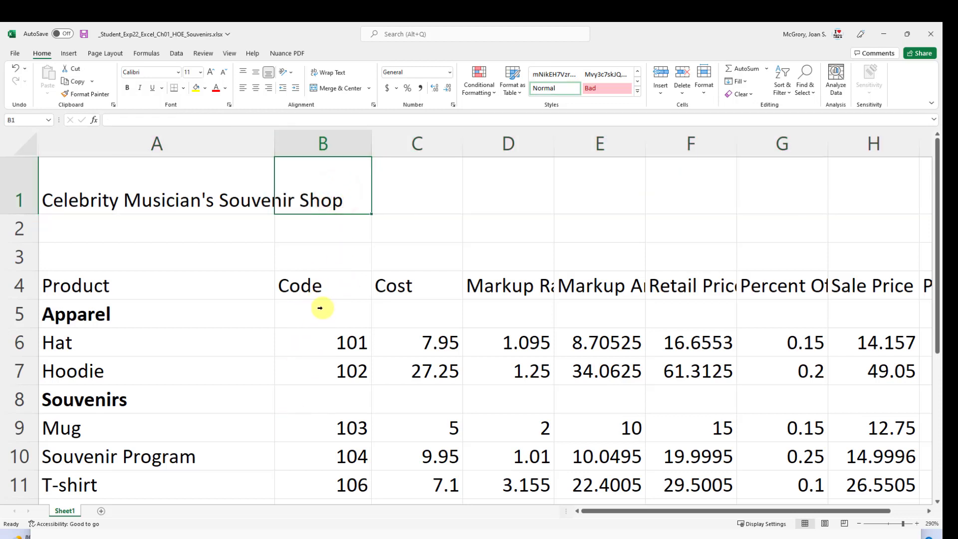
right_click(339, 145)
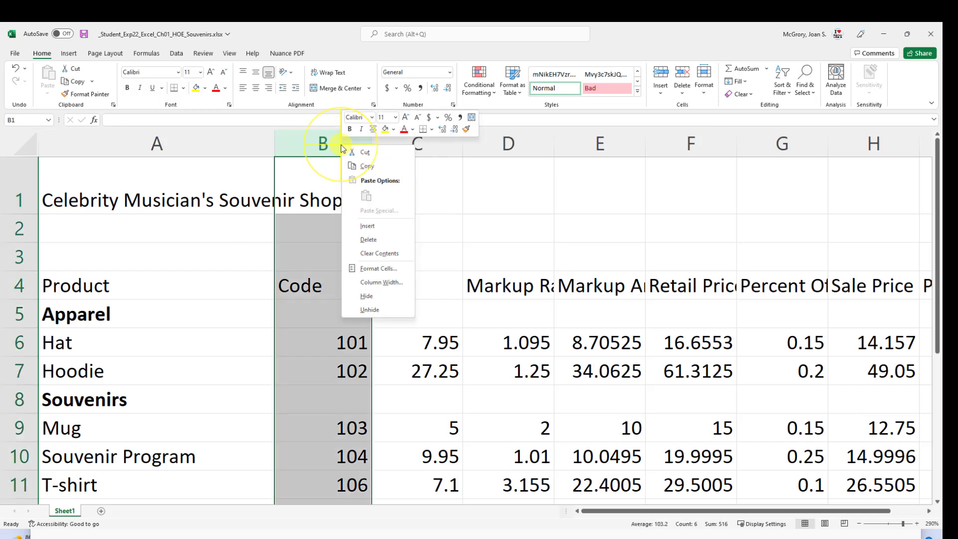
click(375, 298)
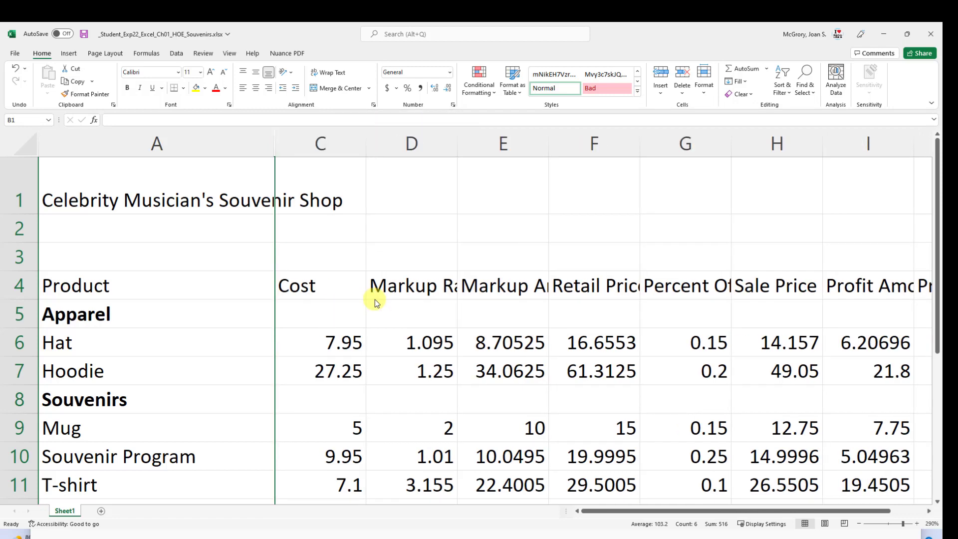
click(90, 139)
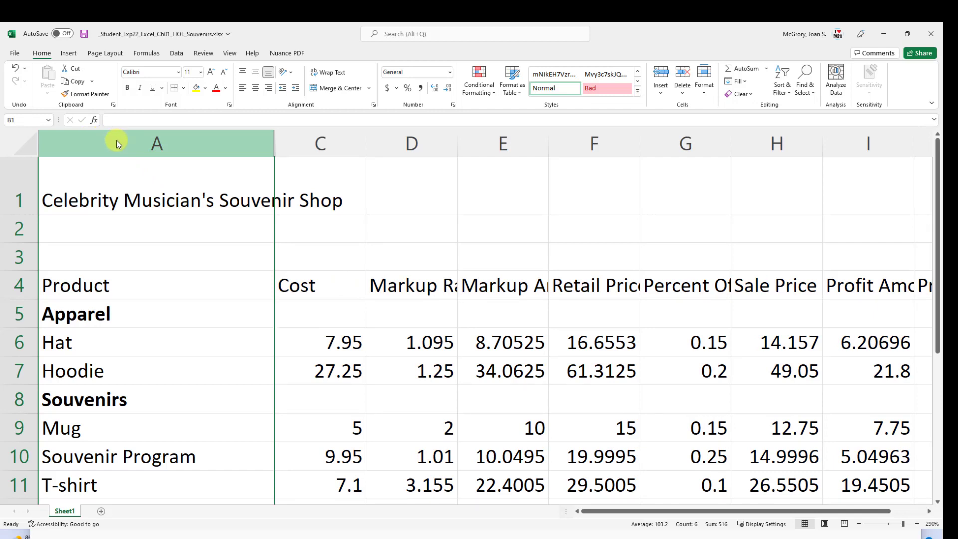
Step: Try widening the Cost column C and narrowing it partway, and undo both width changes
click(375, 153)
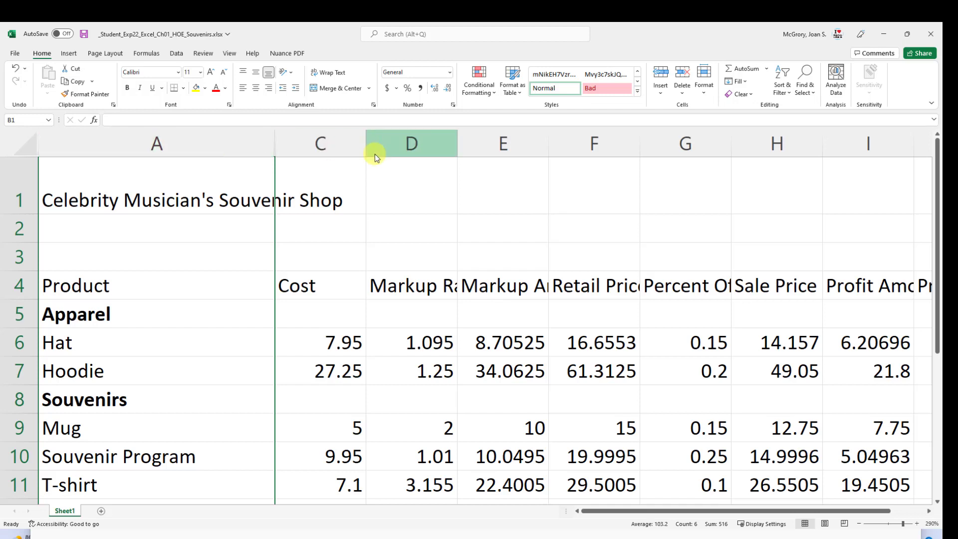
click(290, 152)
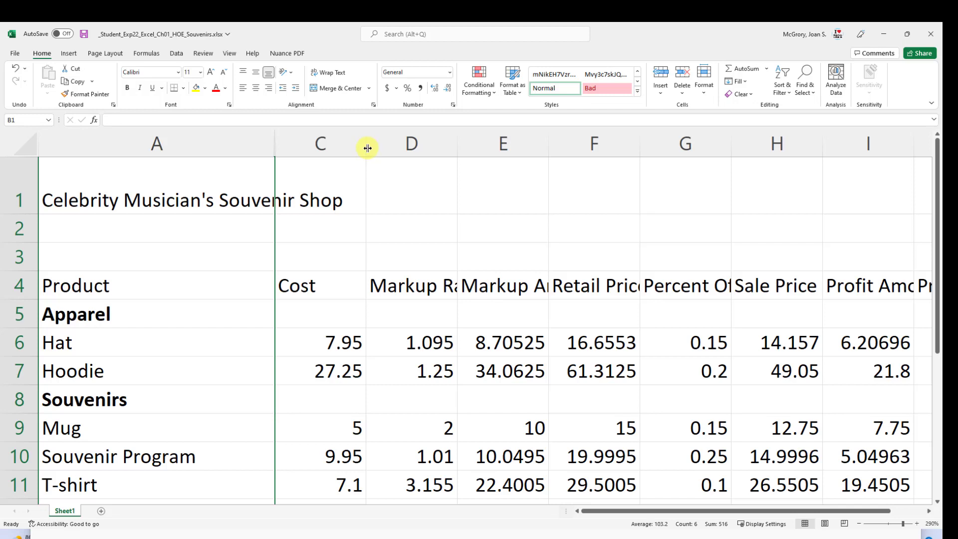
drag(367, 145, 452, 145)
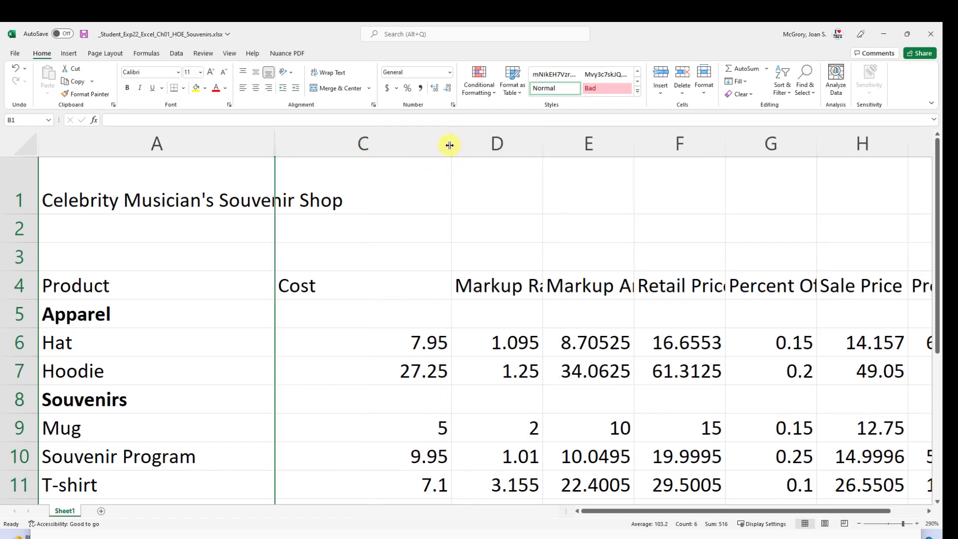
drag(452, 145, 390, 144)
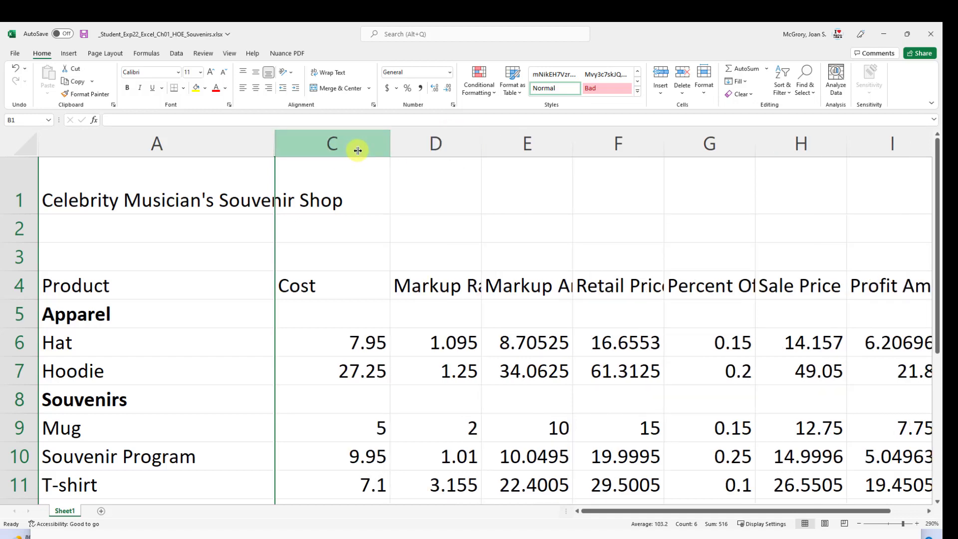
key(ctrl+z)
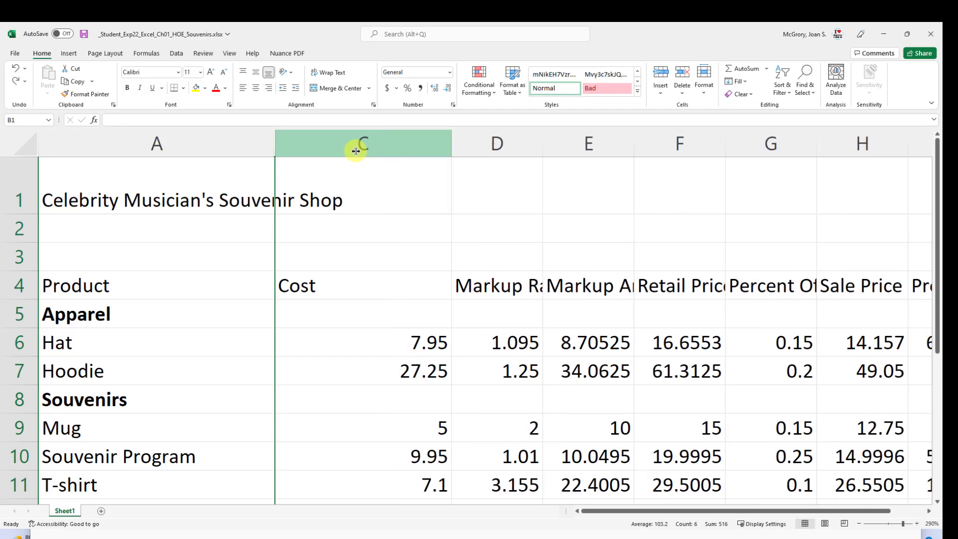
key(ctrl+z)
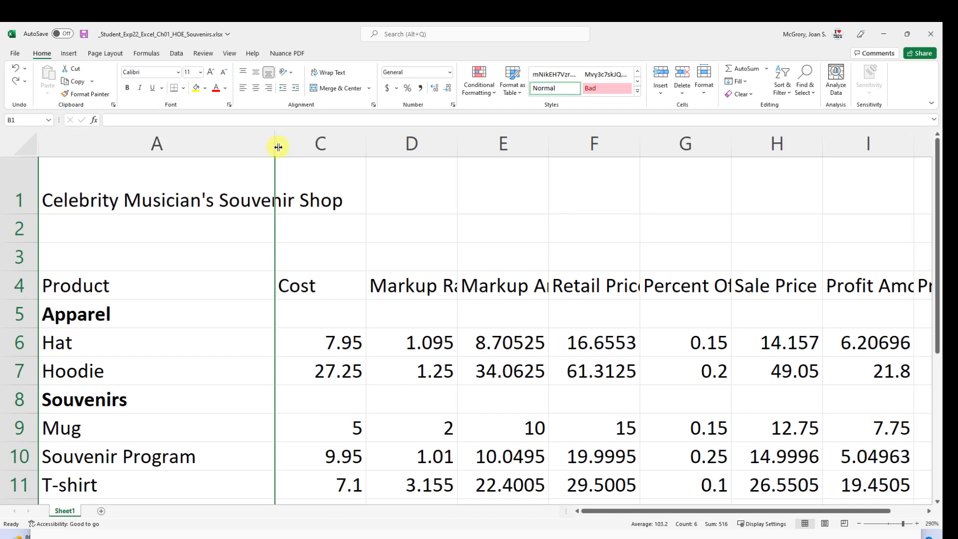
Step: Reveal hidden column B by widening it to show the product codes, and hide the column again
drag(278, 147, 381, 146)
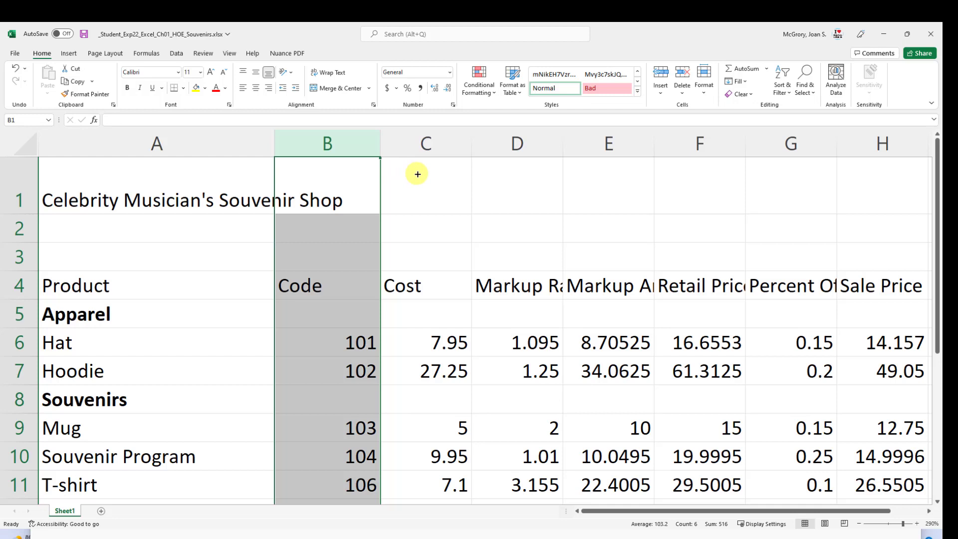
key(ctrl+0)
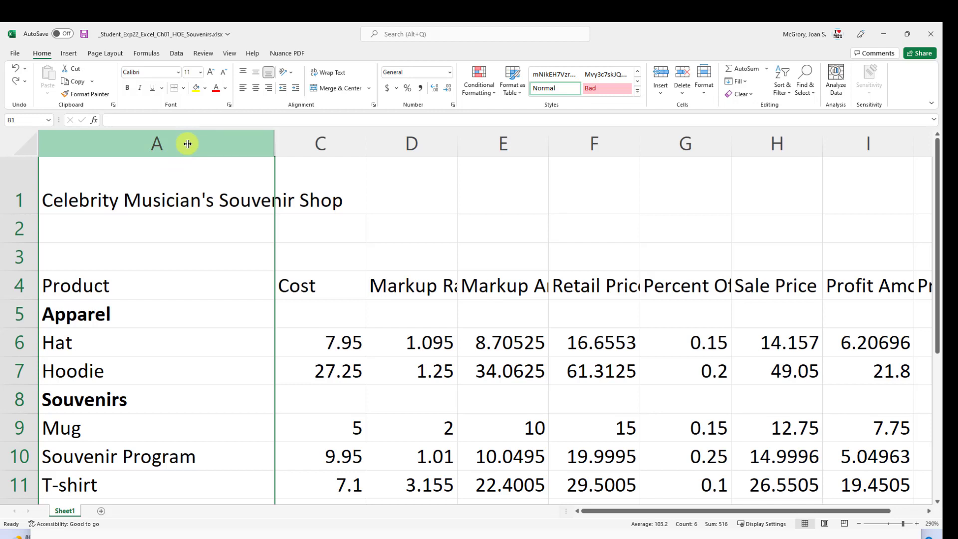
Step: Try to unhide column B using the surrounding columns A and C
drag(187, 143, 703, 135)
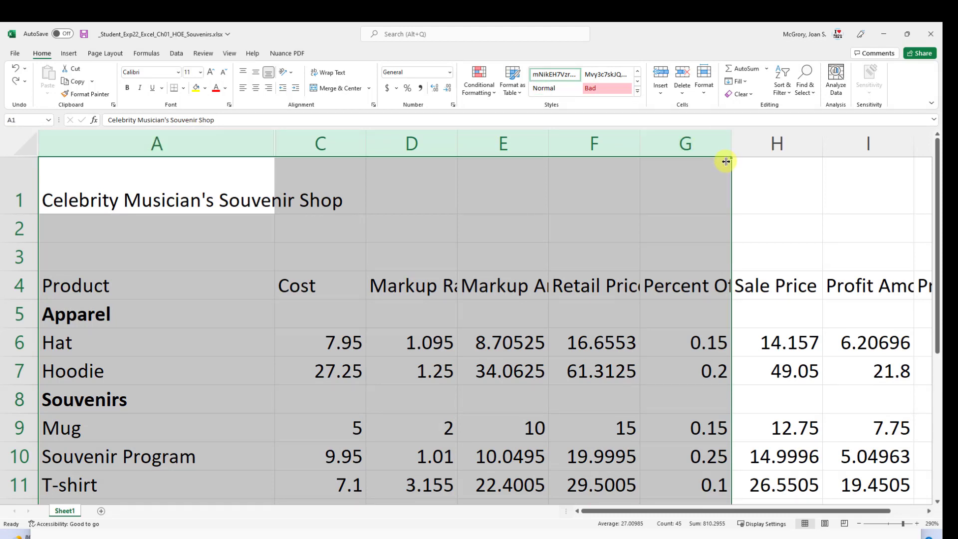
click(617, 182)
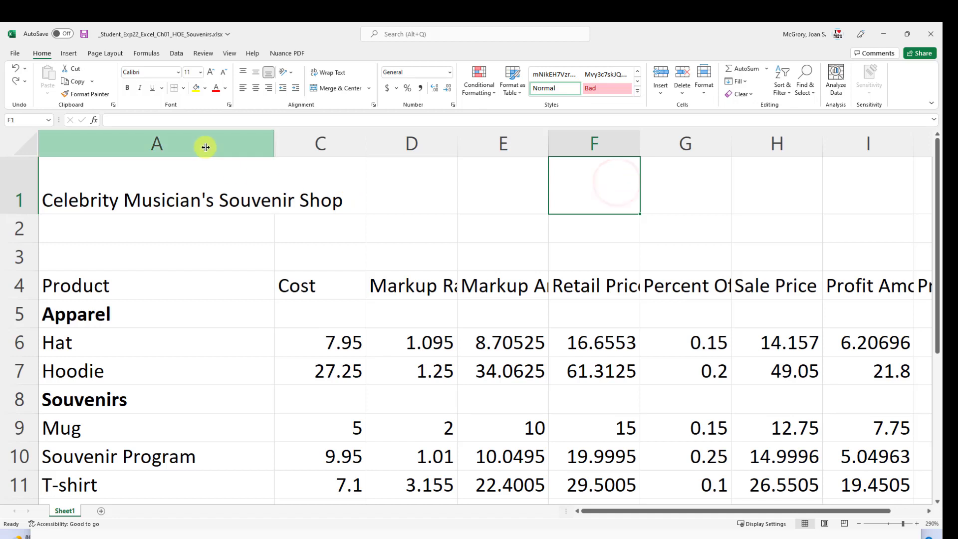
drag(207, 150, 315, 140)
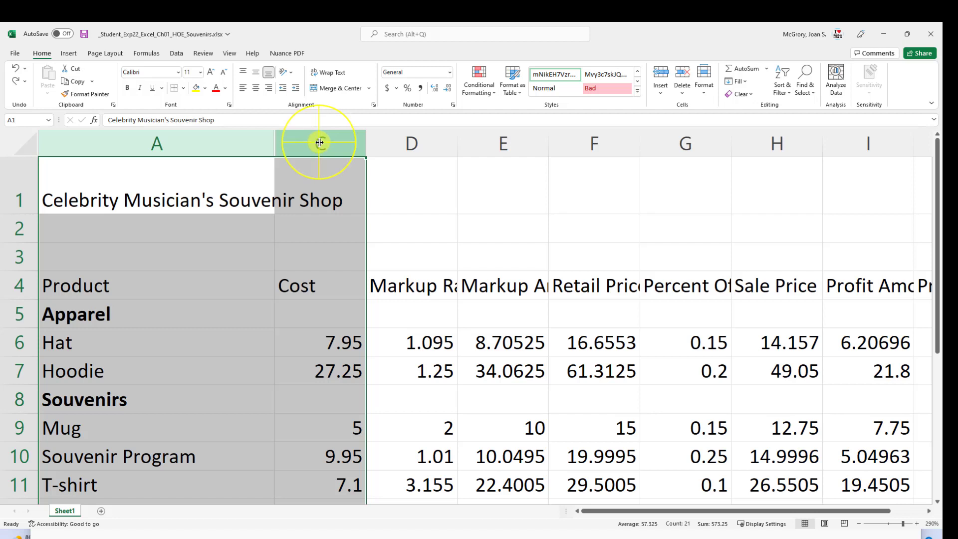
right_click(320, 144)
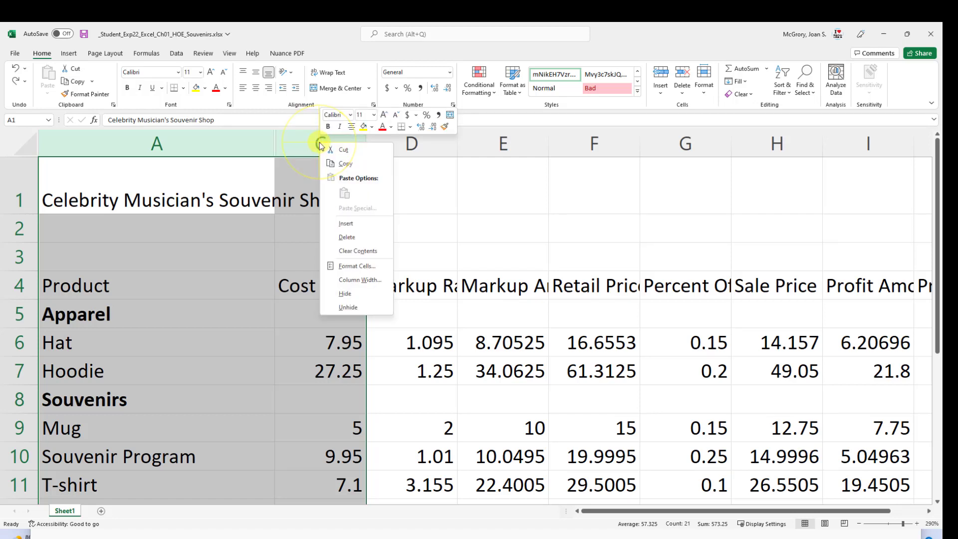
click(357, 308)
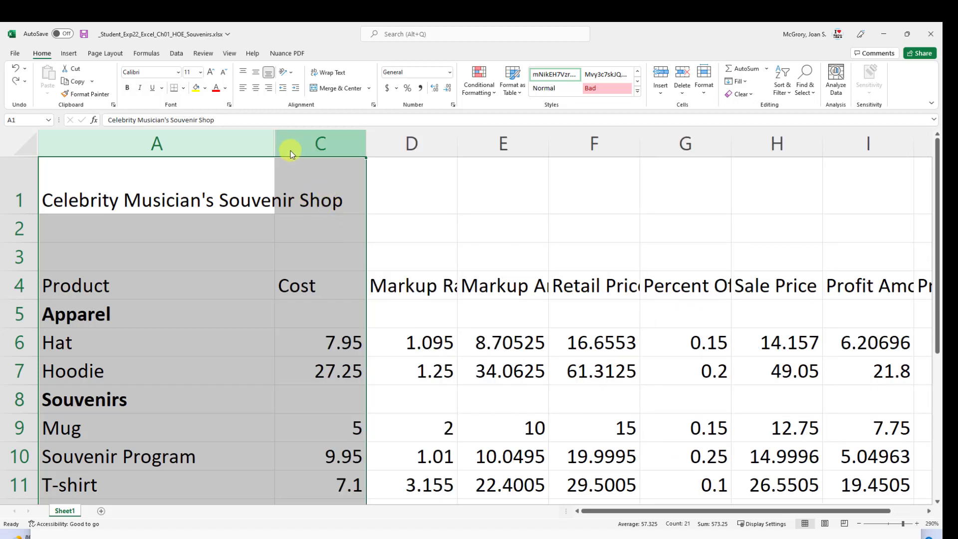
click(308, 197)
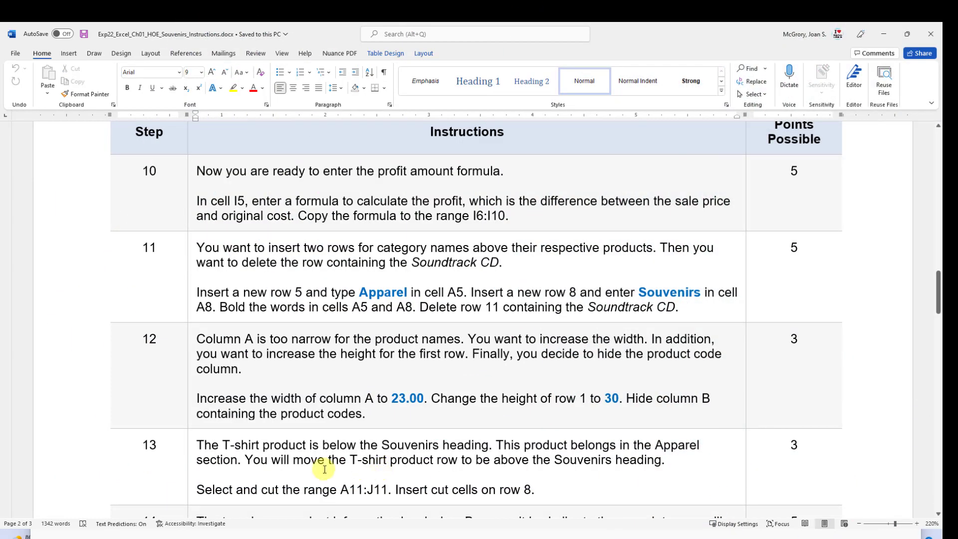
Step: Read step 13 in the Word instructions about cutting A11:J11 and inserting the cut cells on row 8
scroll(232, 377, down, 5)
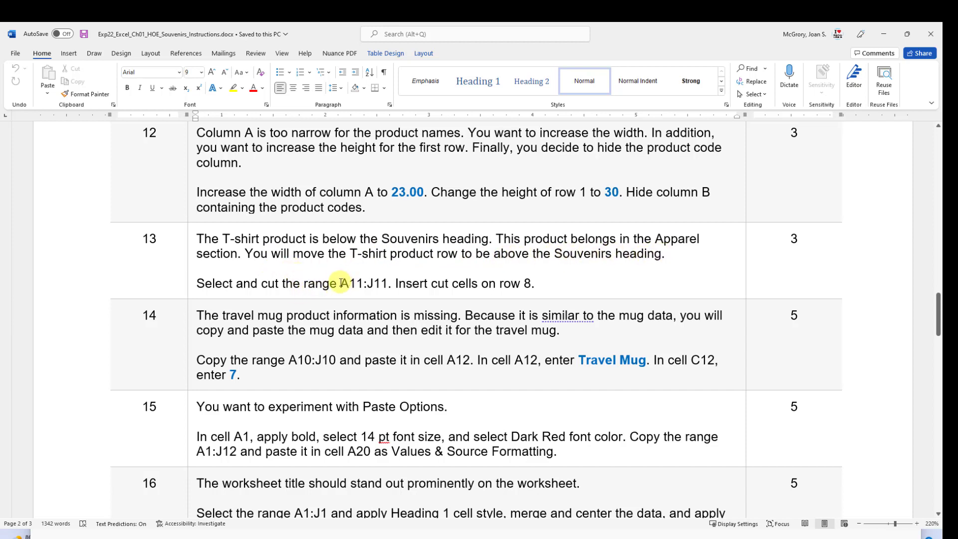
drag(339, 282, 383, 281)
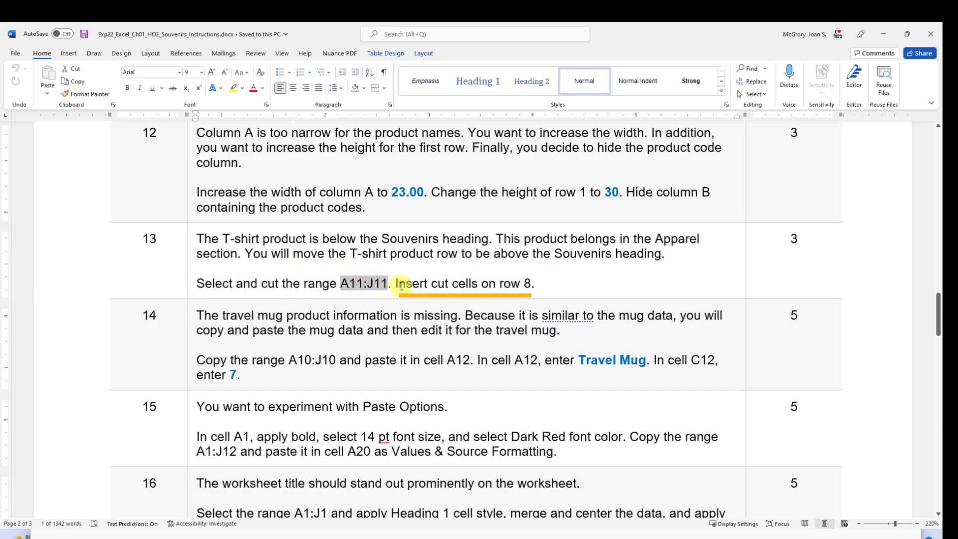
drag(406, 282, 536, 284)
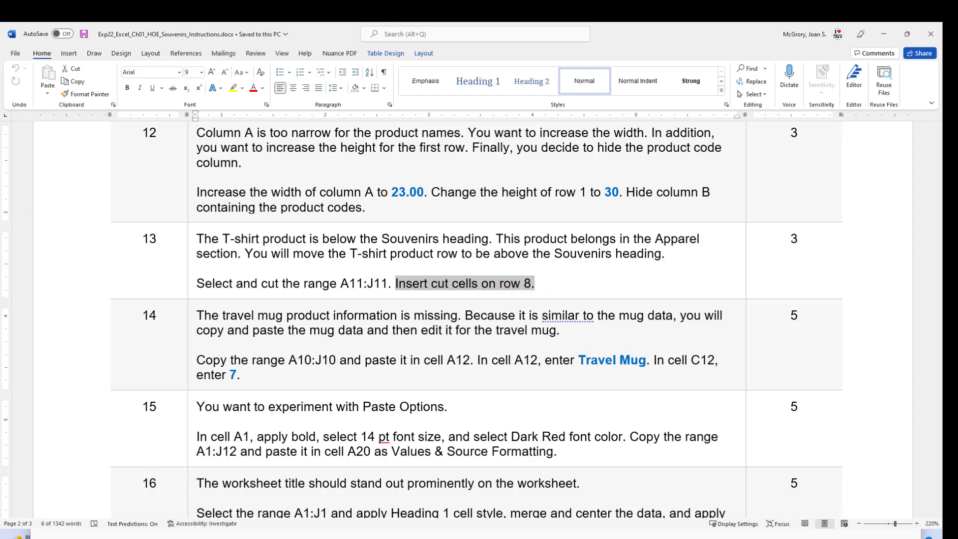
Step: Switch to the Excel workbook, cut the T-shirt data in A11:J11 and insert the cut cells at row 8, above the Souvenirs heading
click(485, 534)
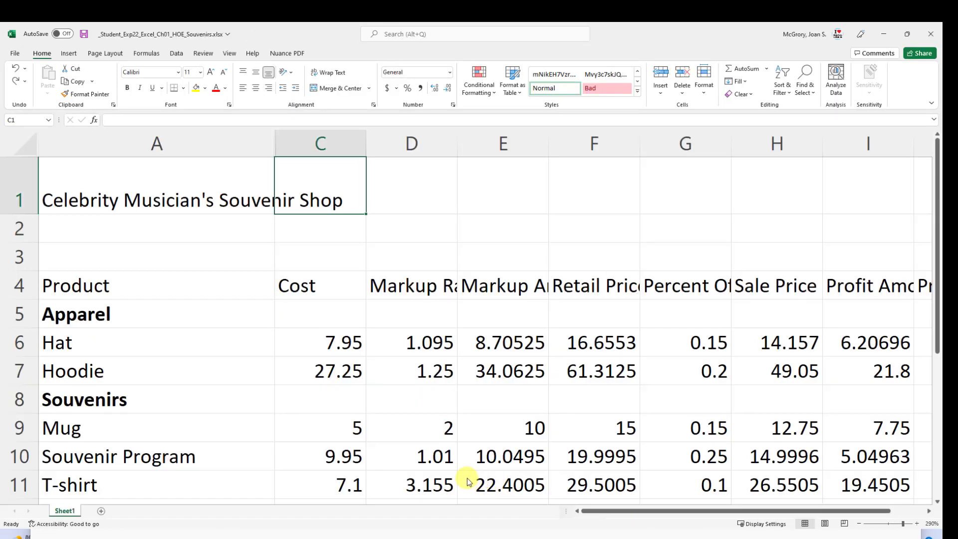
scroll(469, 479, down, 1)
scroll(469, 478, up, 1)
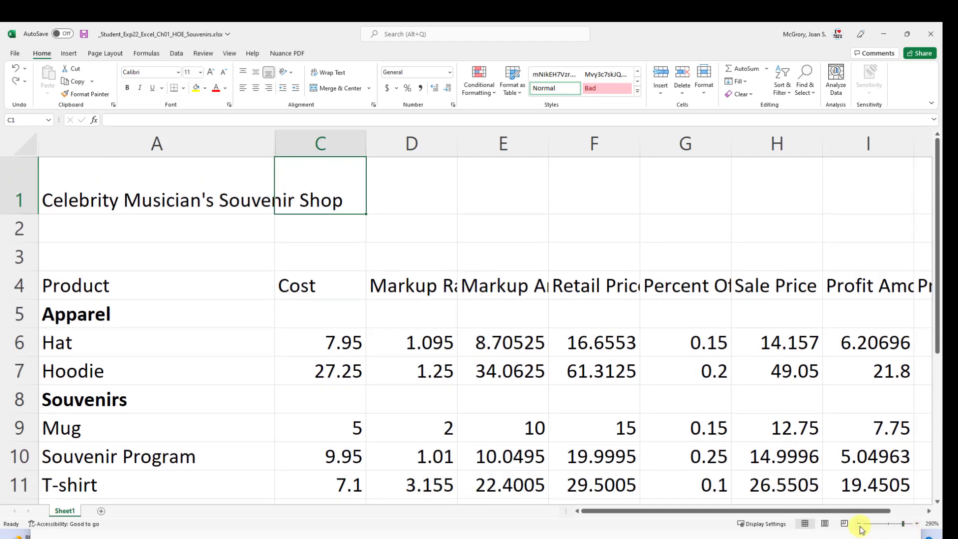
click(859, 524)
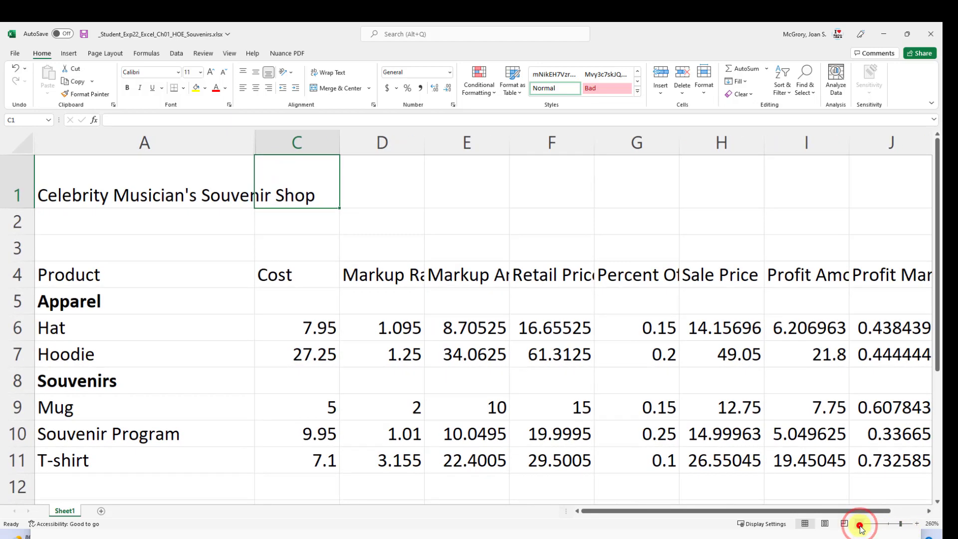
click(859, 524)
click(858, 524)
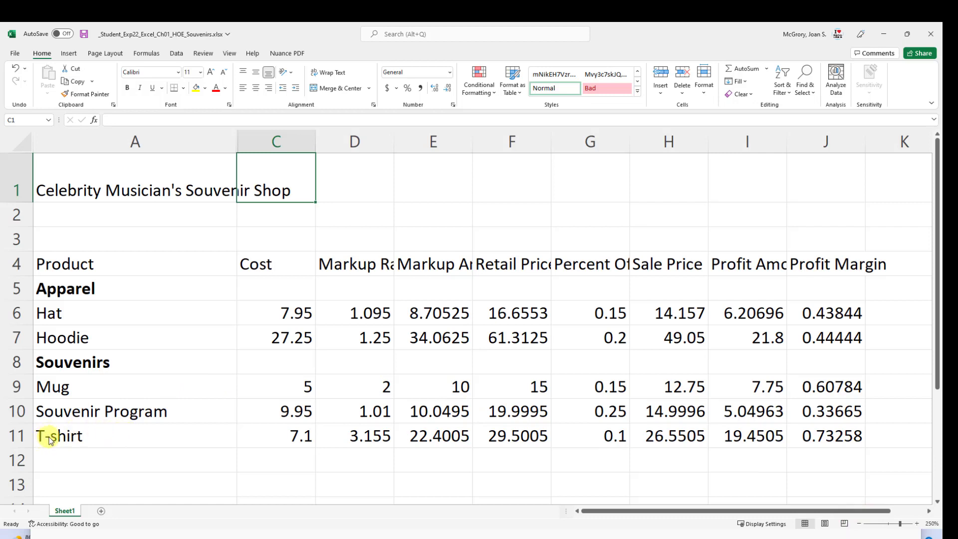
drag(46, 442, 827, 436)
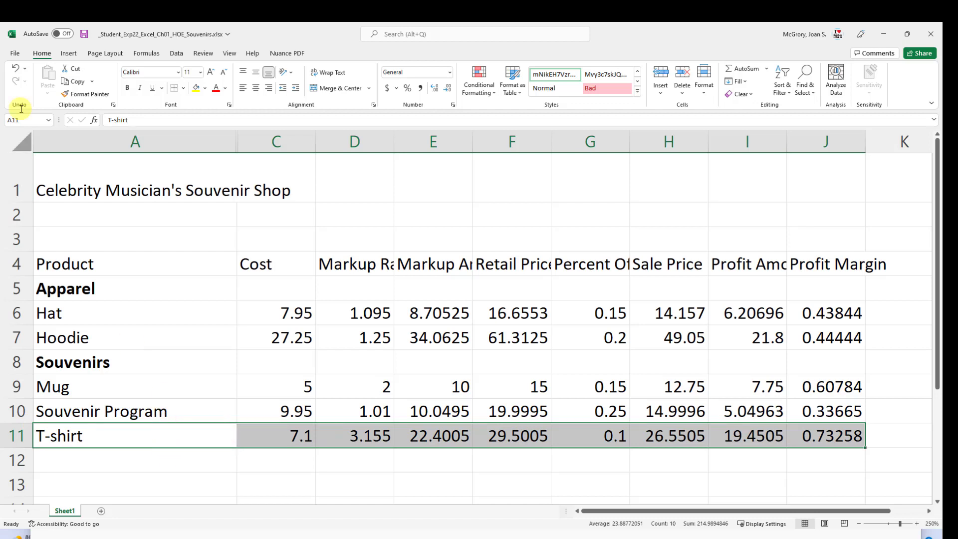
click(77, 73)
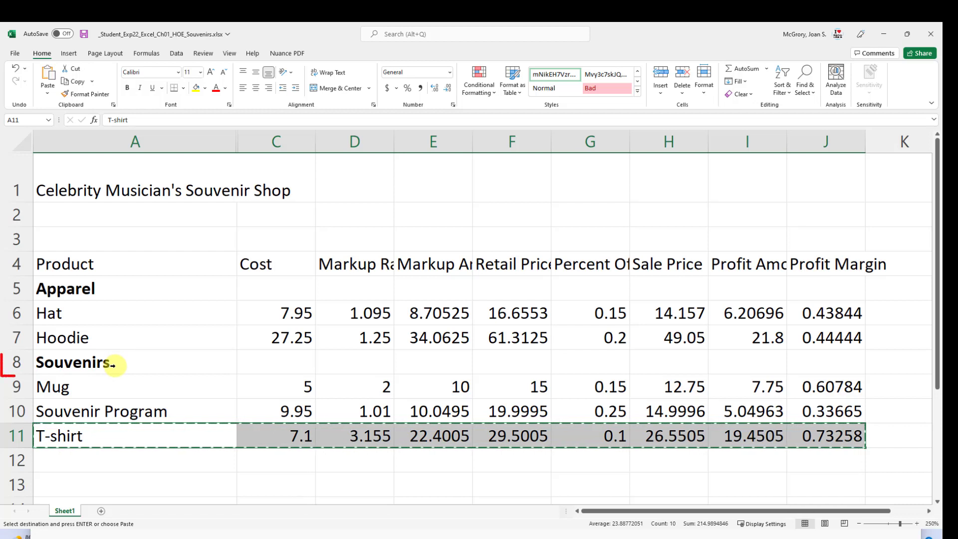
right_click(15, 367)
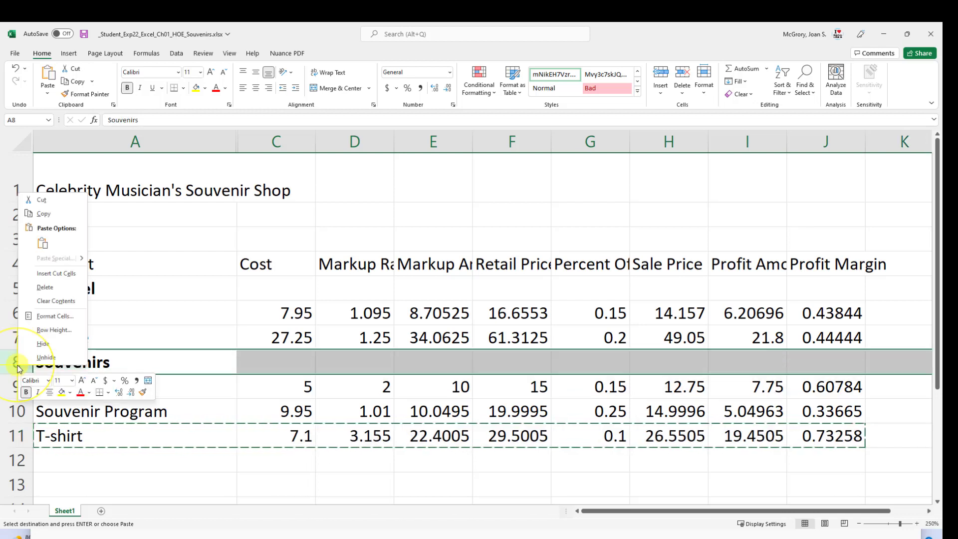
click(65, 276)
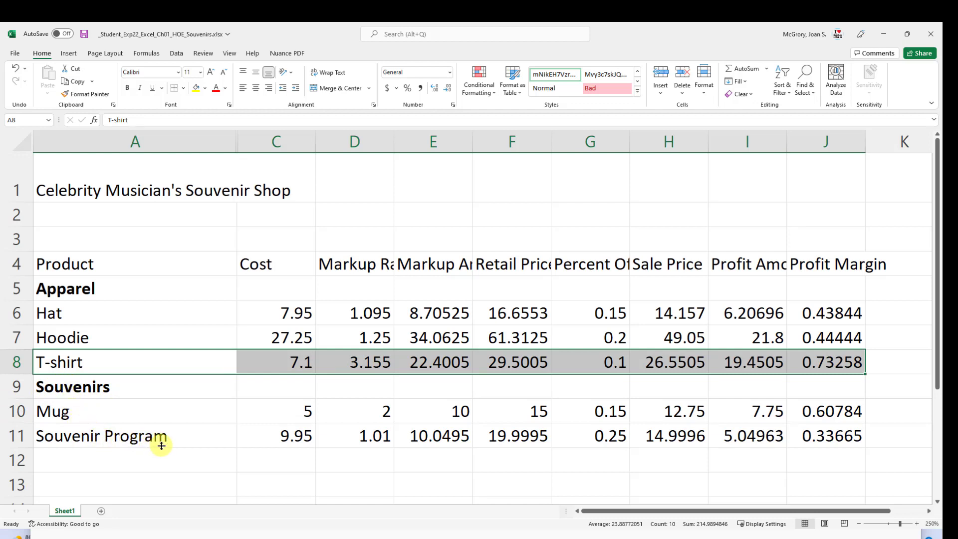
Step: Check the Souvenir Program formulas in row 11, including the profit margin in J11, and save the workbook
click(360, 440)
click(427, 440)
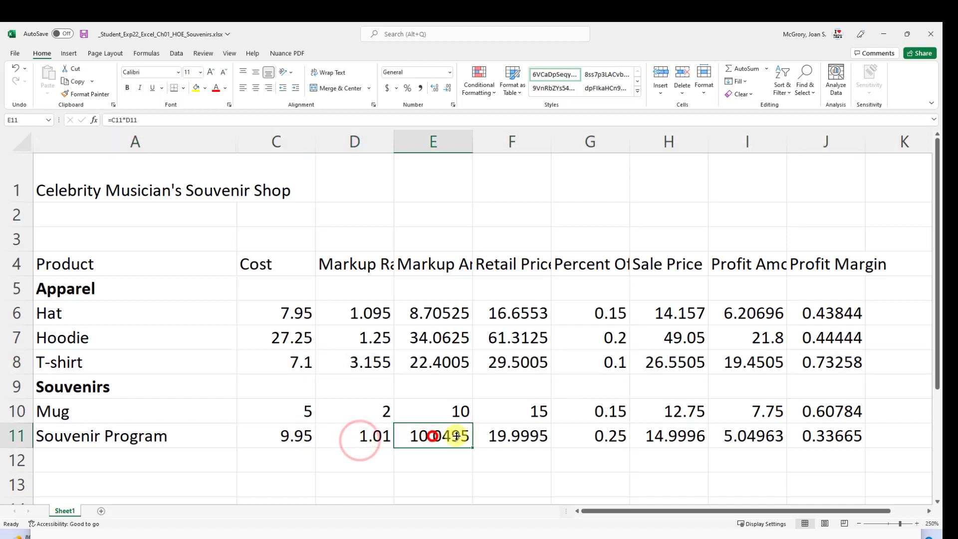
click(510, 436)
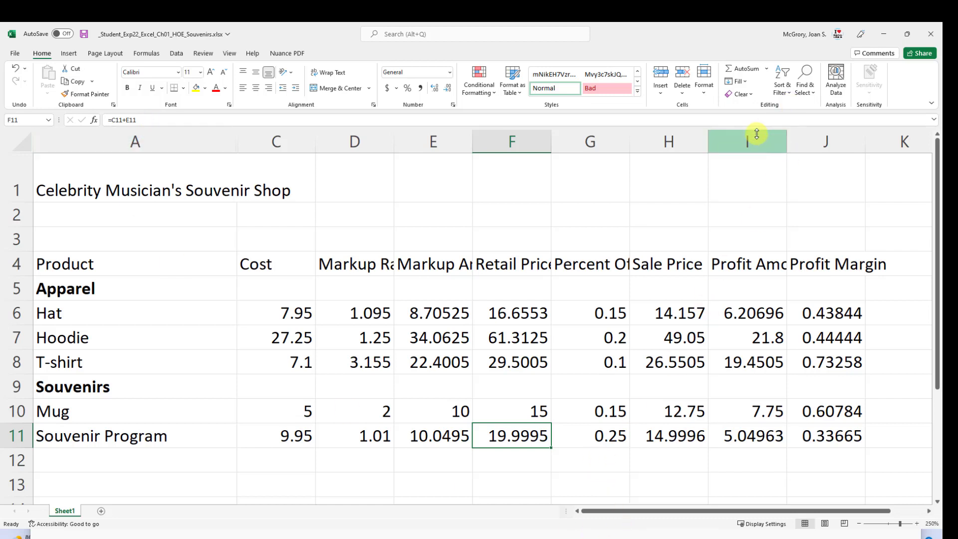
click(834, 442)
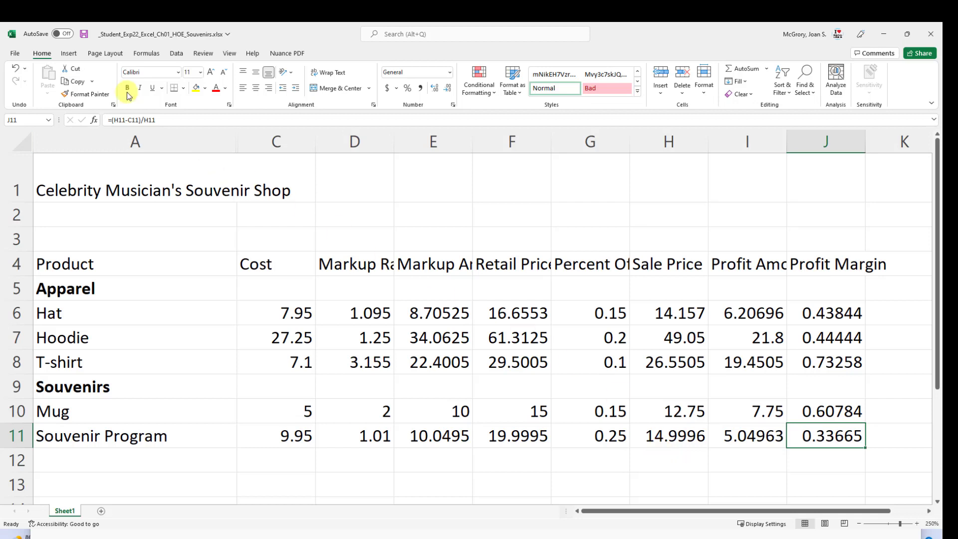
click(84, 33)
Step: Switch to the Word instructions and read step 14 about copying A10:J10 to A12 for the travel mug
key(alt+Tab)
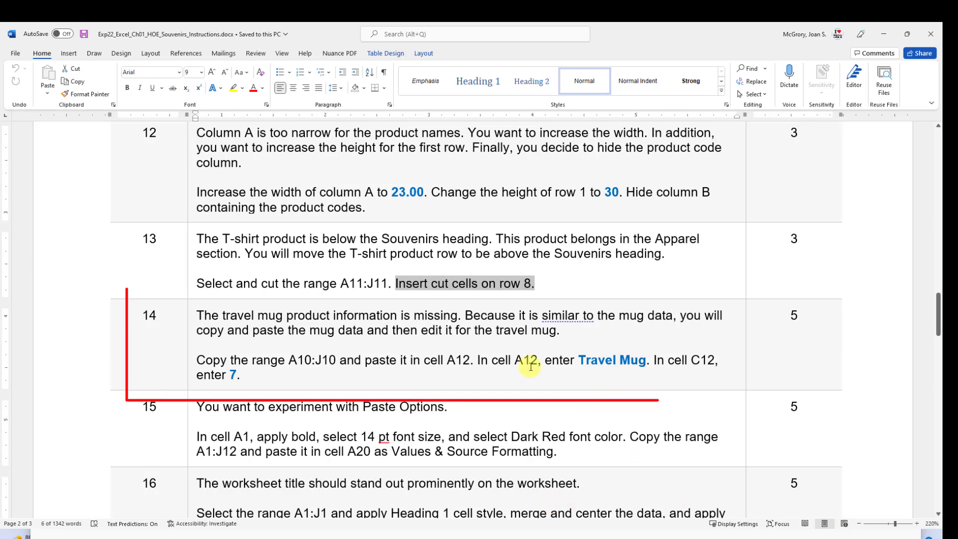
click(463, 325)
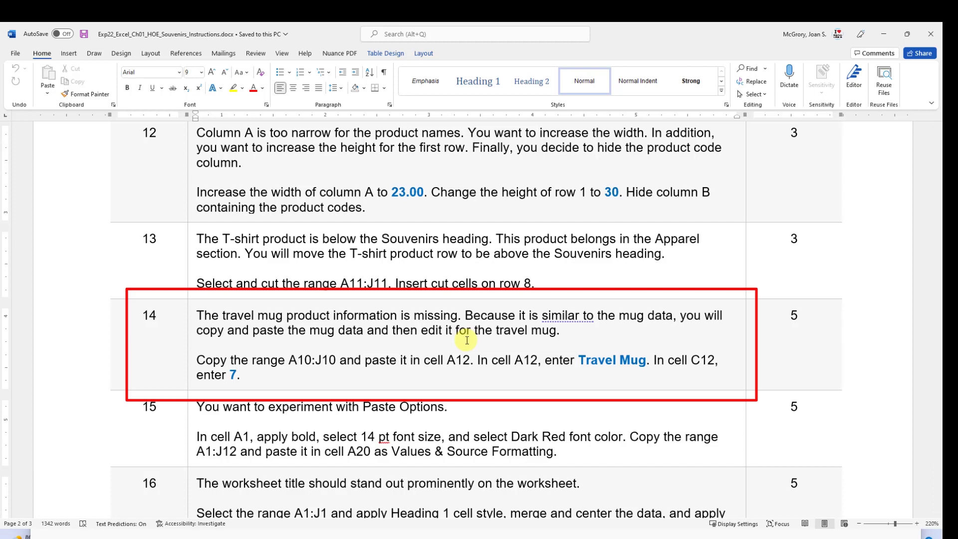
drag(290, 359, 327, 359)
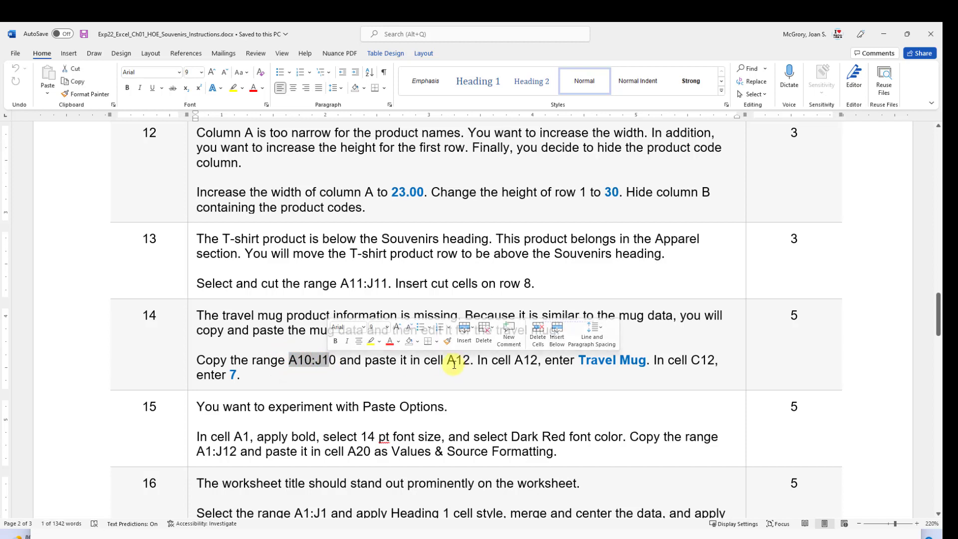
drag(448, 360, 472, 363)
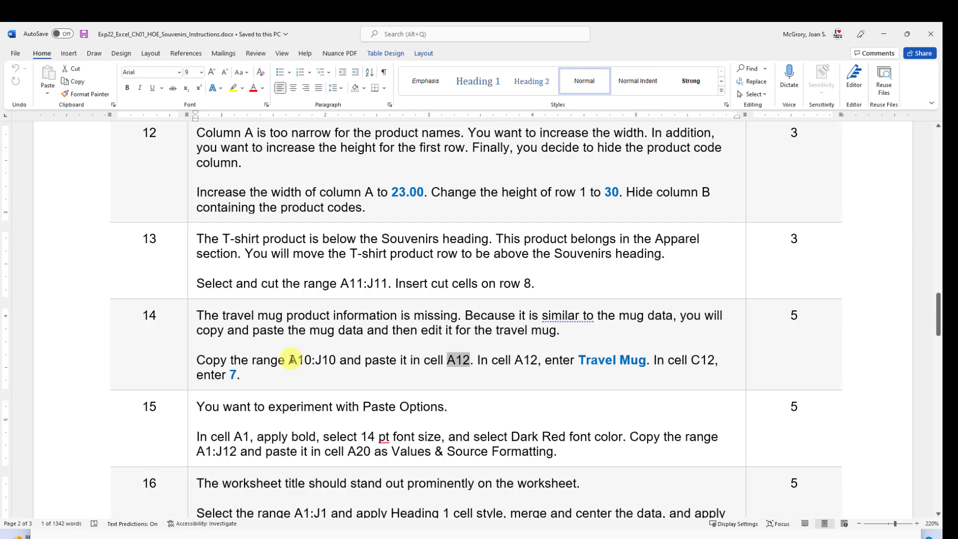
drag(289, 359, 328, 366)
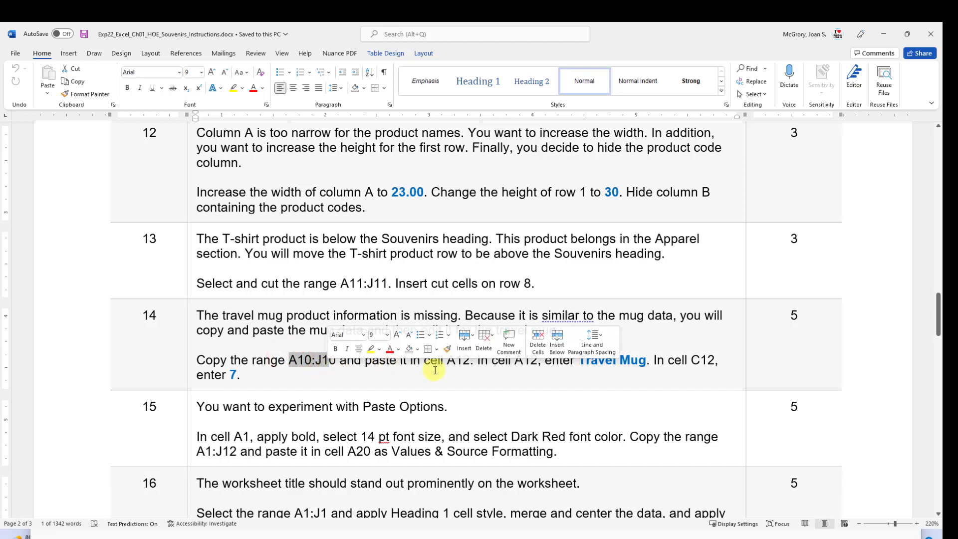
click(454, 364)
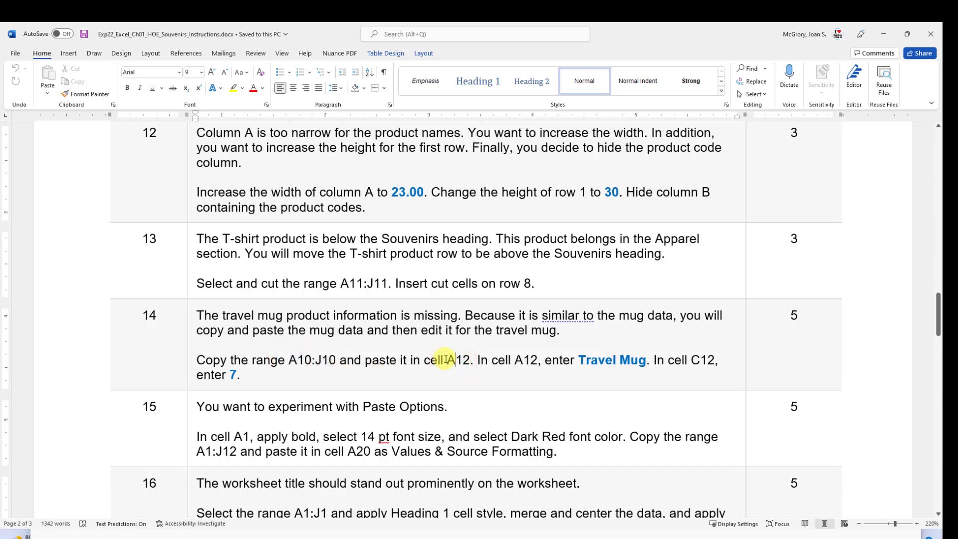
drag(445, 359, 469, 360)
click(459, 360)
Step: Switch to the Excel workbook and copy the mug data in A10:J10 for pasting at A12
key(alt+Tab)
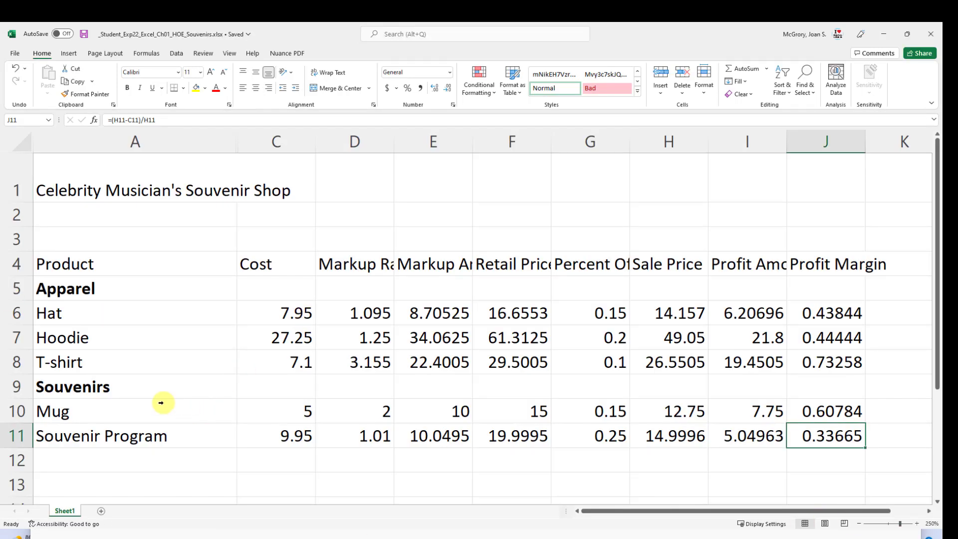
click(92, 412)
drag(92, 412, 811, 402)
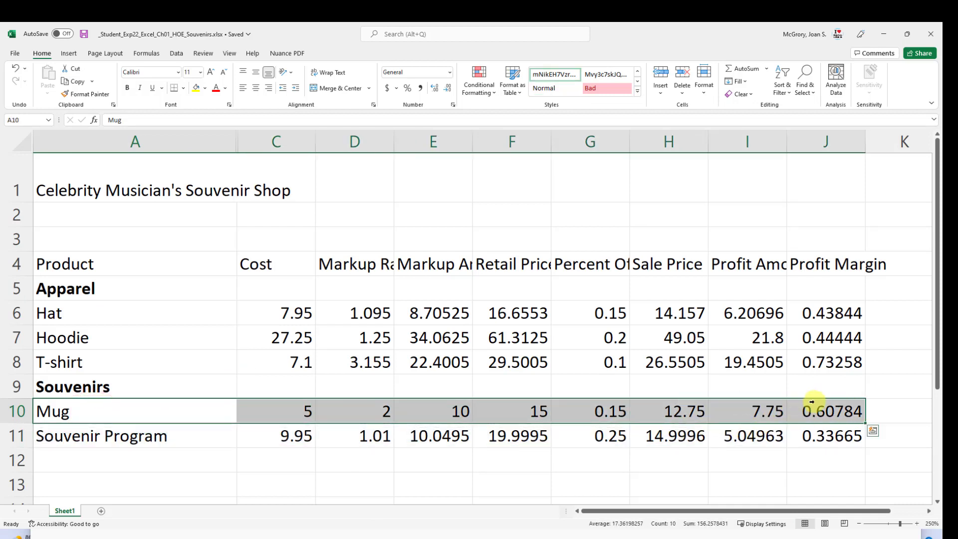
click(76, 85)
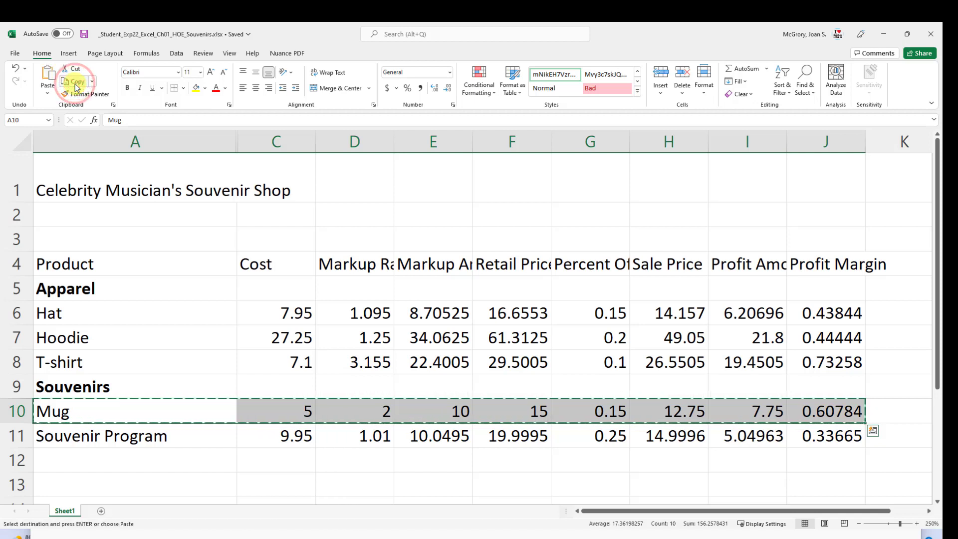
click(107, 465)
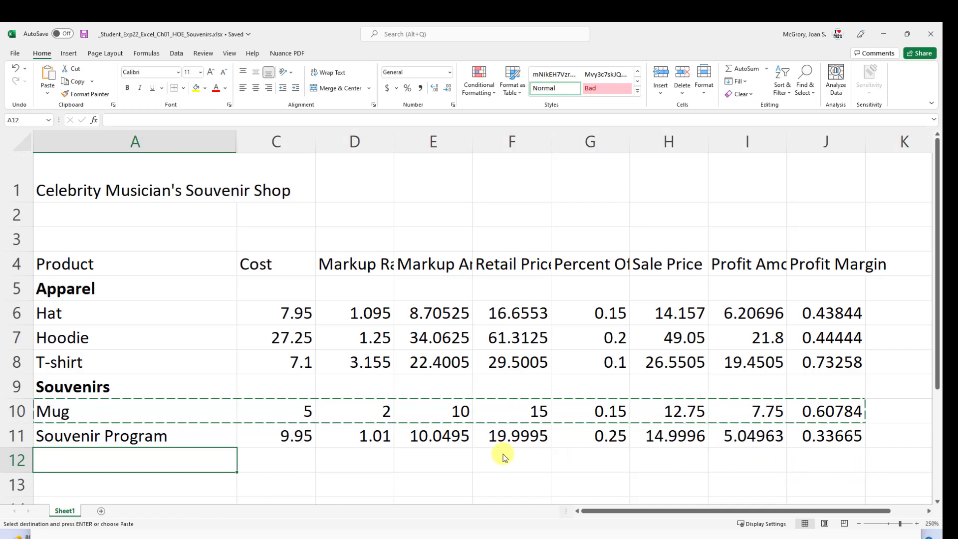
drag(155, 473, 157, 477)
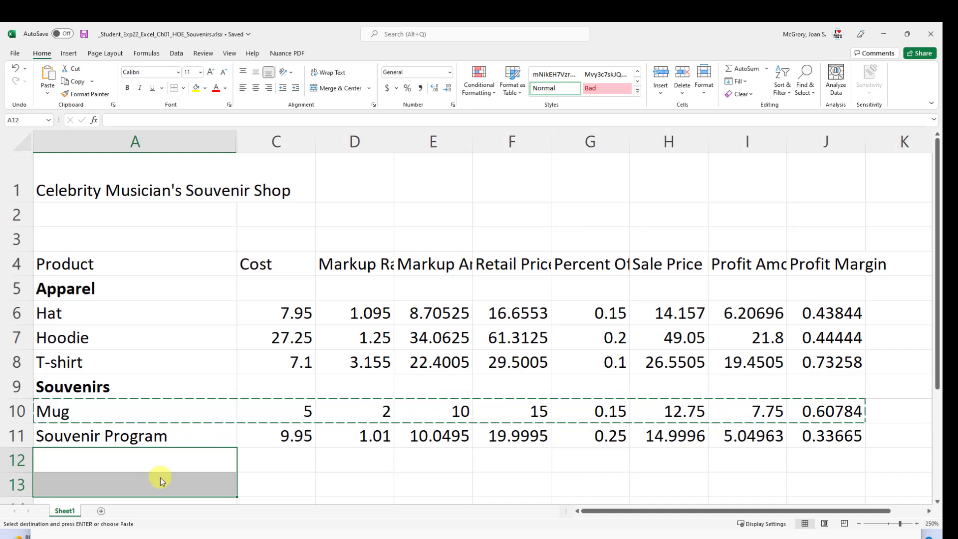
drag(179, 459, 300, 459)
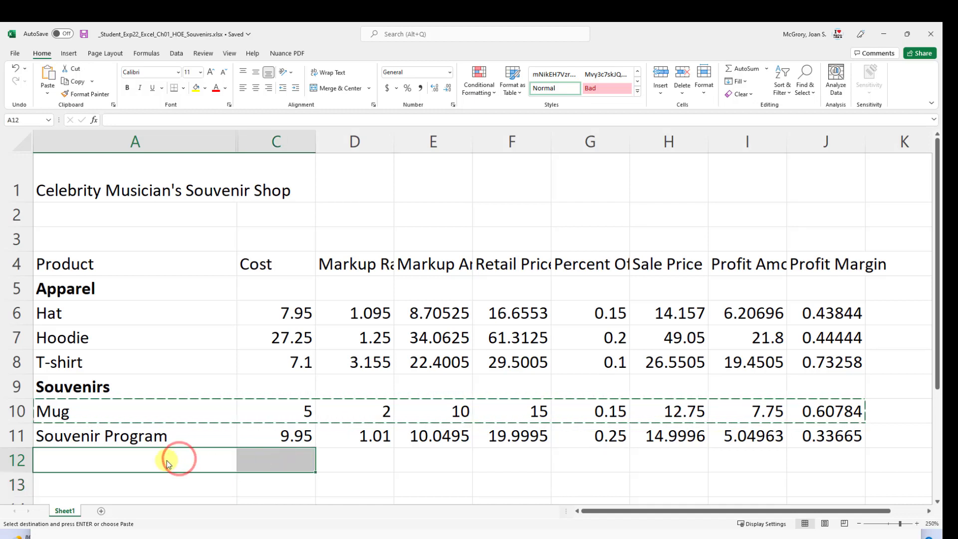
drag(172, 457, 303, 418)
drag(122, 462, 317, 467)
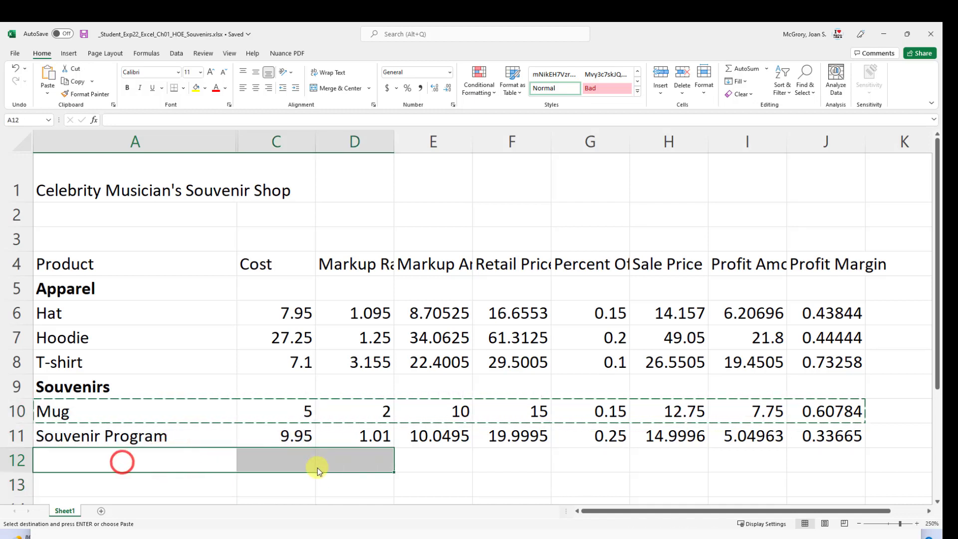
click(214, 462)
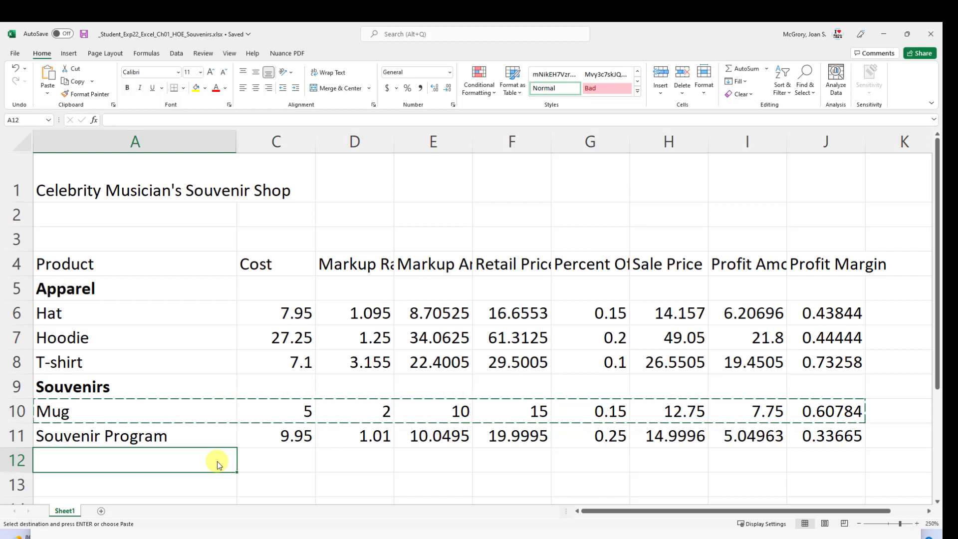
drag(217, 461, 275, 477)
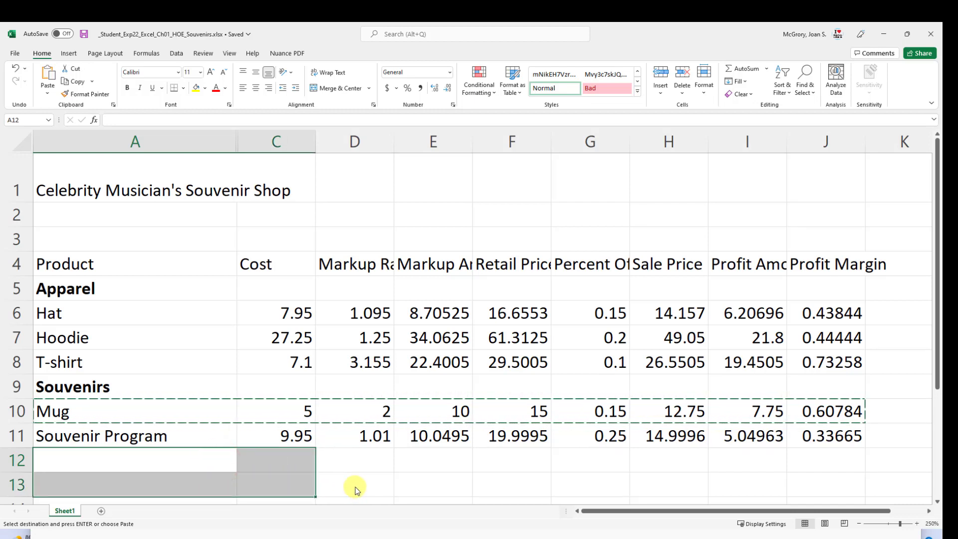
drag(355, 489, 185, 468)
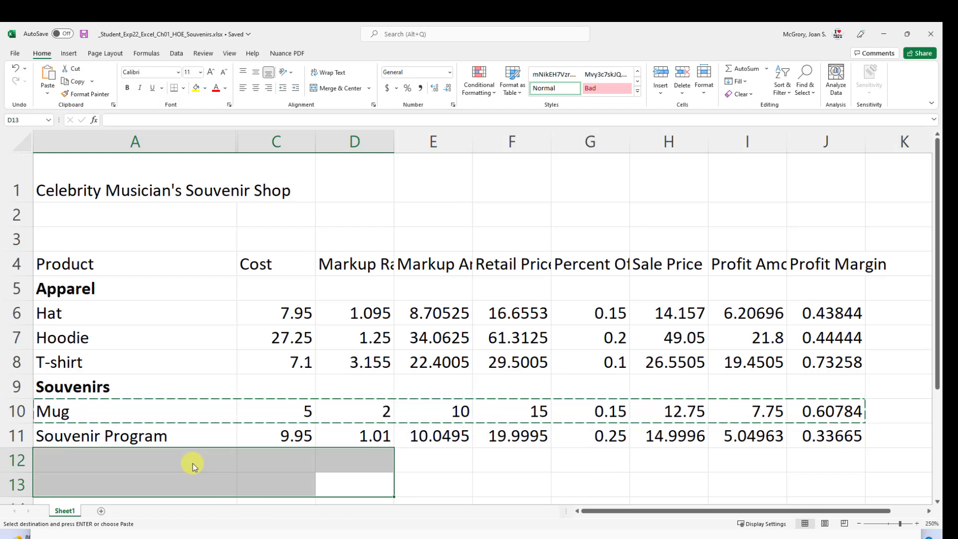
Step: Paste the copied mug data into the row starting at cell A12 and save the workbook
click(199, 462)
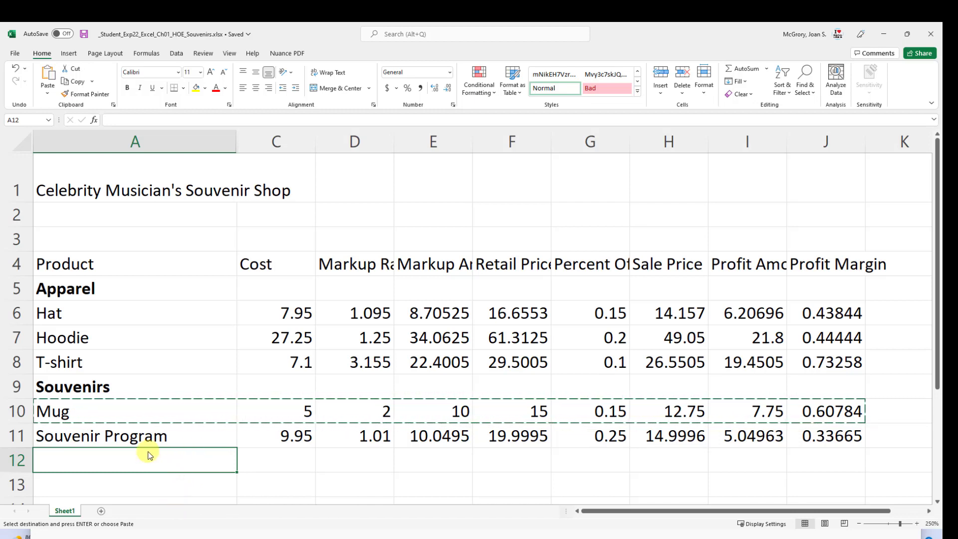
click(48, 75)
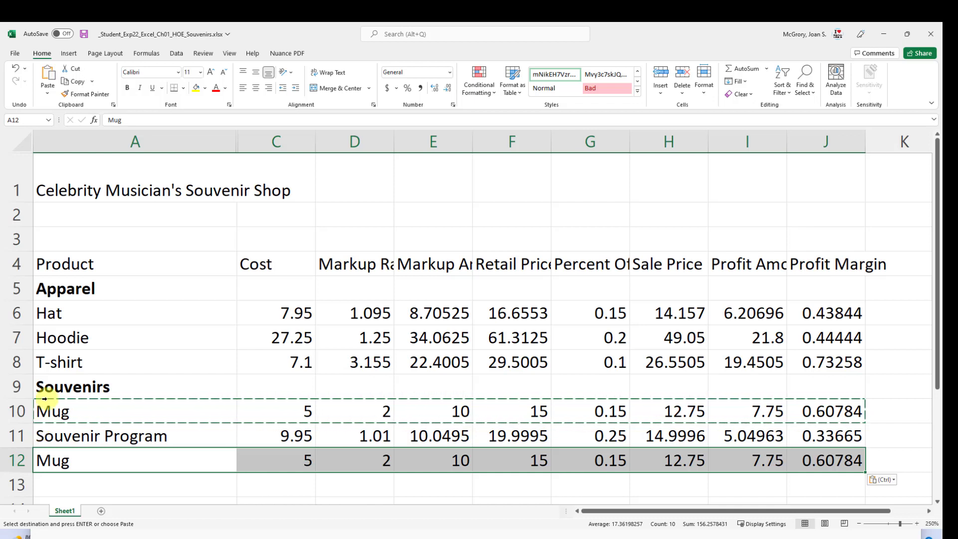
click(84, 35)
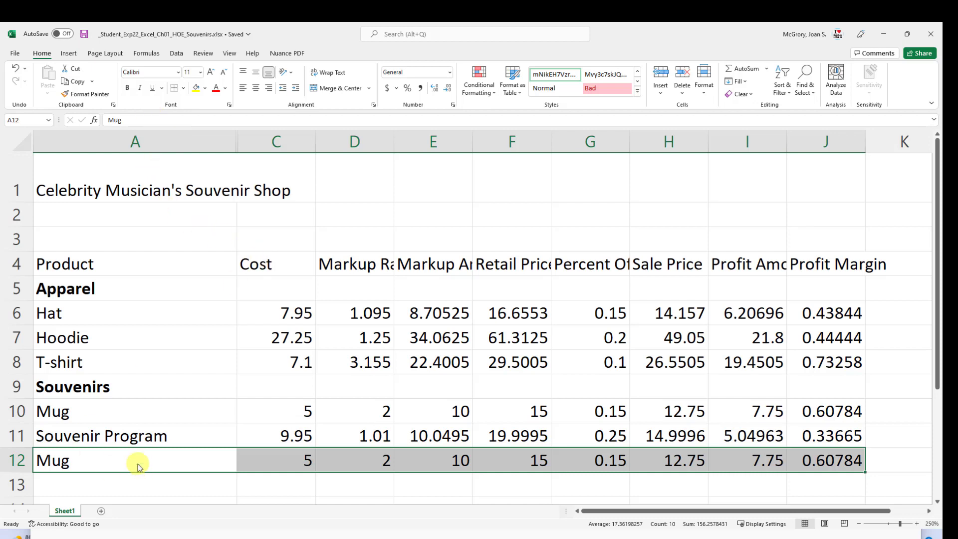
Step: Edit the pasted product name in cell A12 to read Travel Mug
click(120, 456)
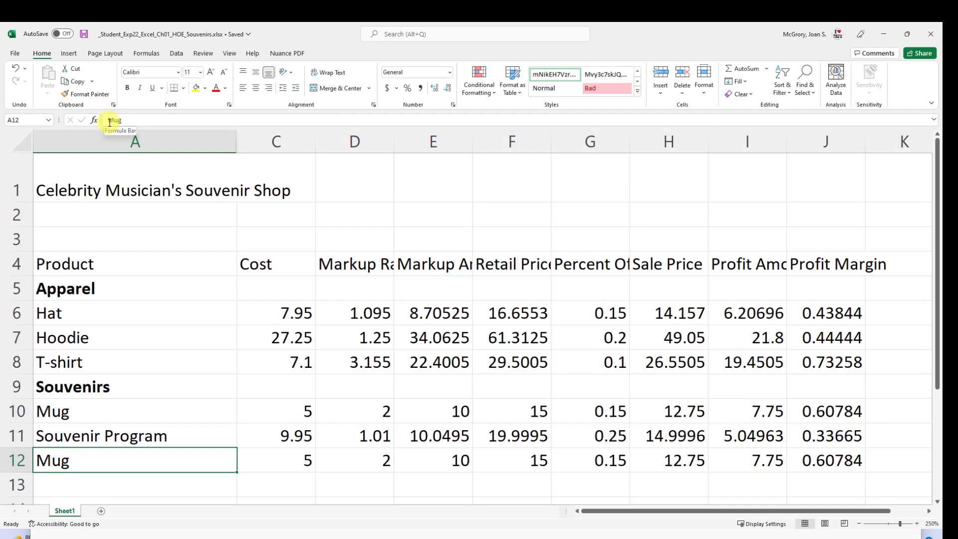
double_click(53, 465)
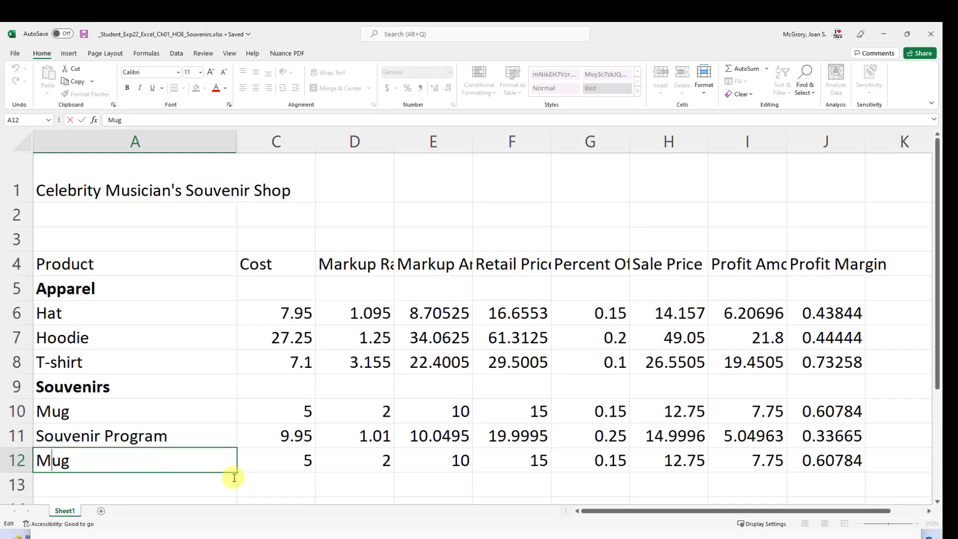
key(Left)
text(Travel)
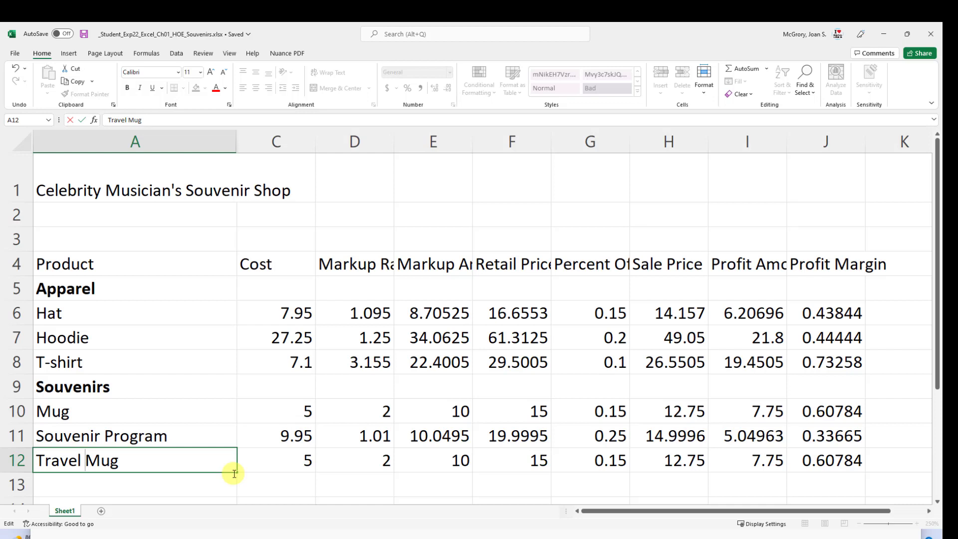
key(Tab)
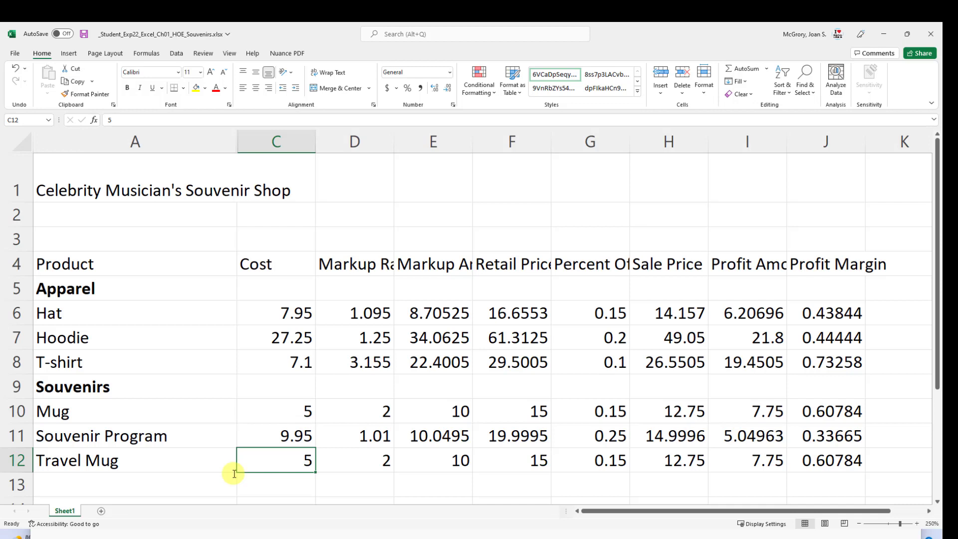
Step: Set the travel mug's cost in cell C12 to 7 and save the workbook
text(7)
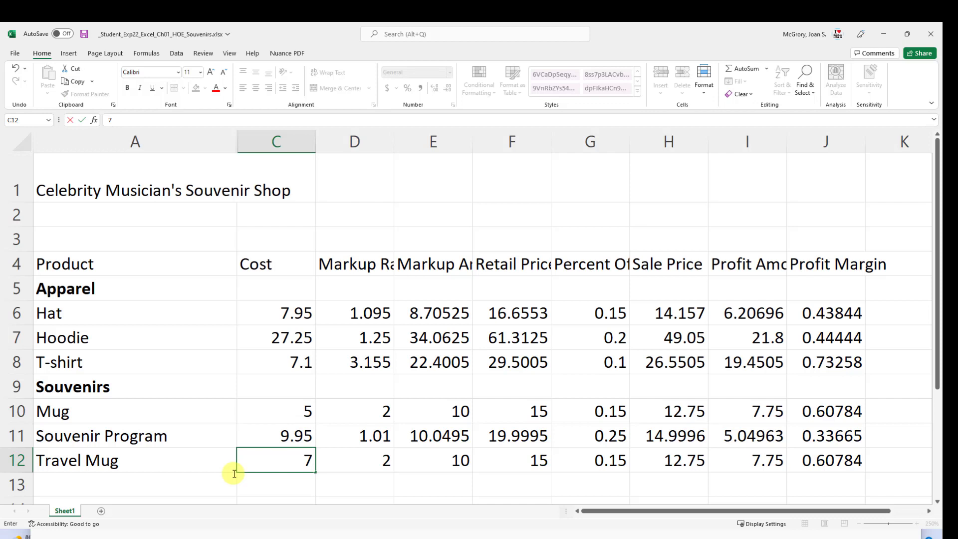
click(234, 474)
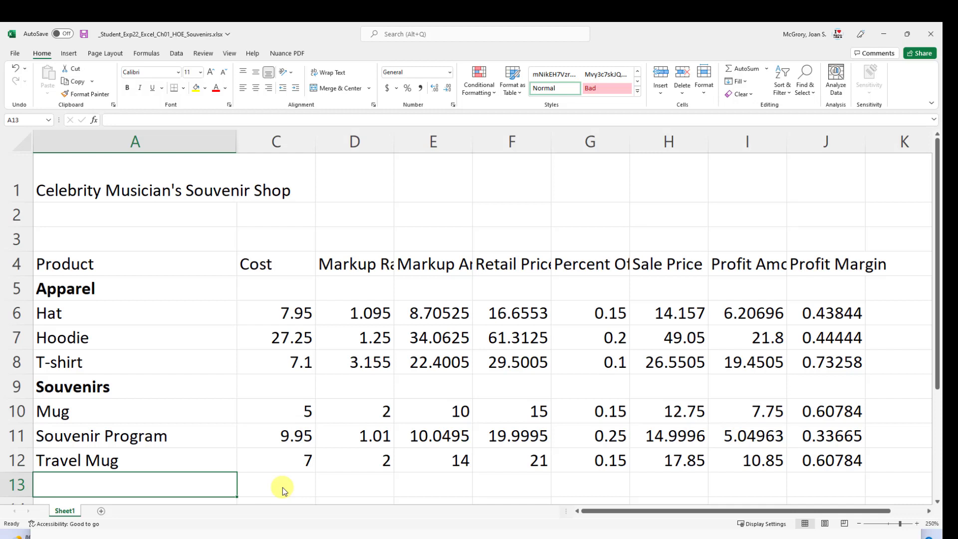
click(84, 36)
Step: Switch to the Word instructions and read step 15 about formatting A1 and pasting A1:J12 at A20
key(alt+Tab)
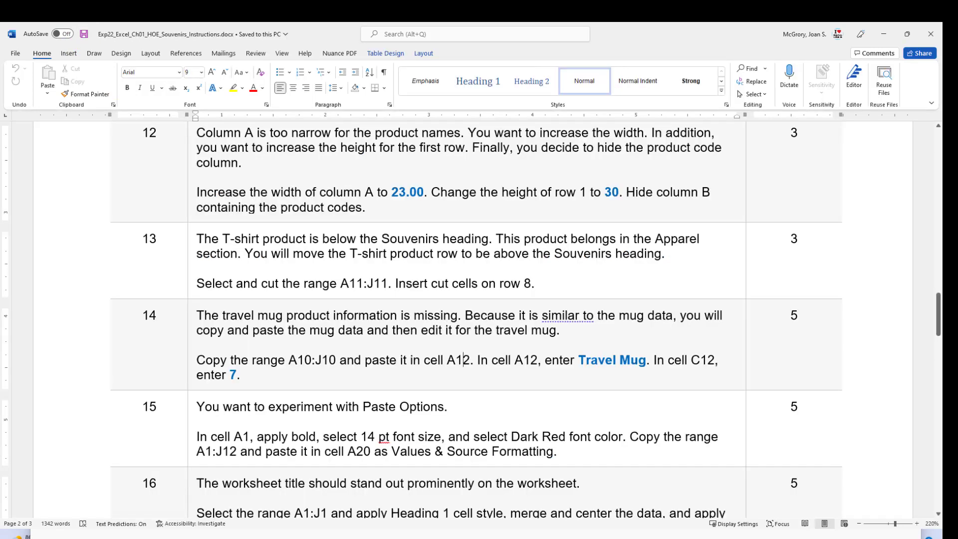
scroll(194, 384, down, 2)
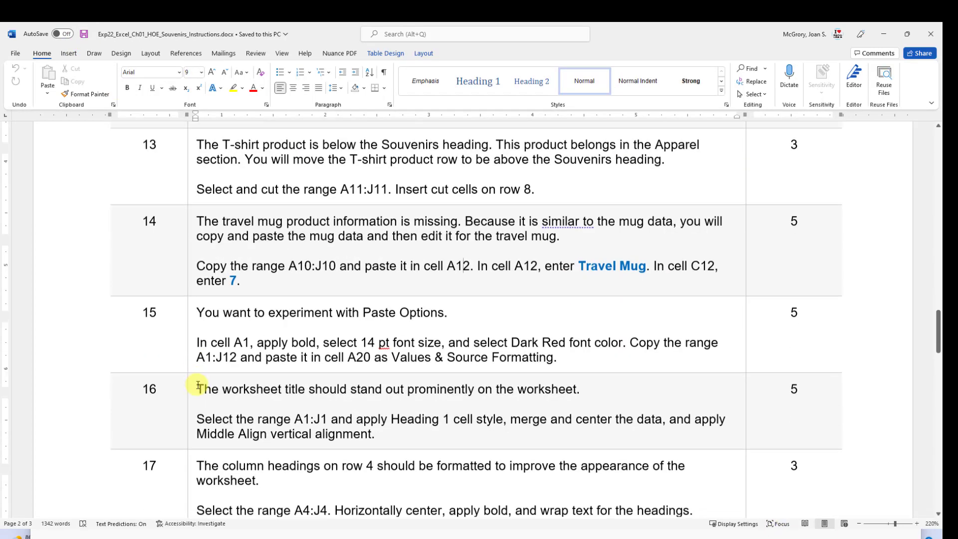
scroll(198, 385, down, 1)
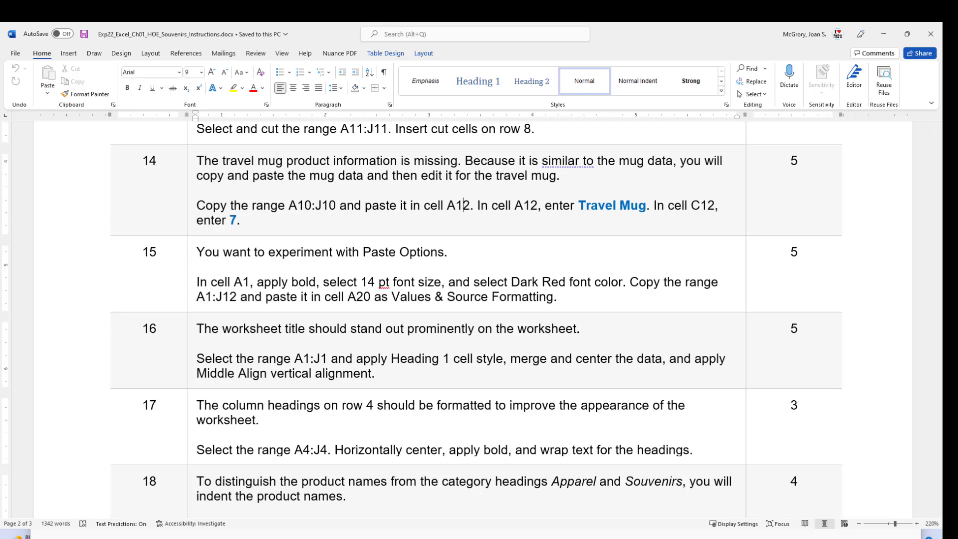
Step: Switch to the Excel workbook, format the title in A1 as bold, 14 pt and Dark Red, and save
key(alt+Tab)
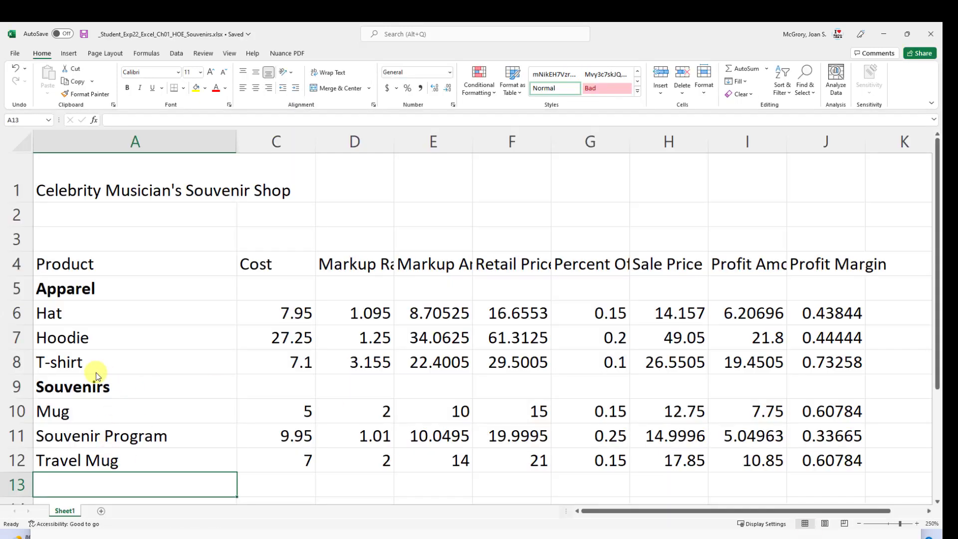
click(111, 185)
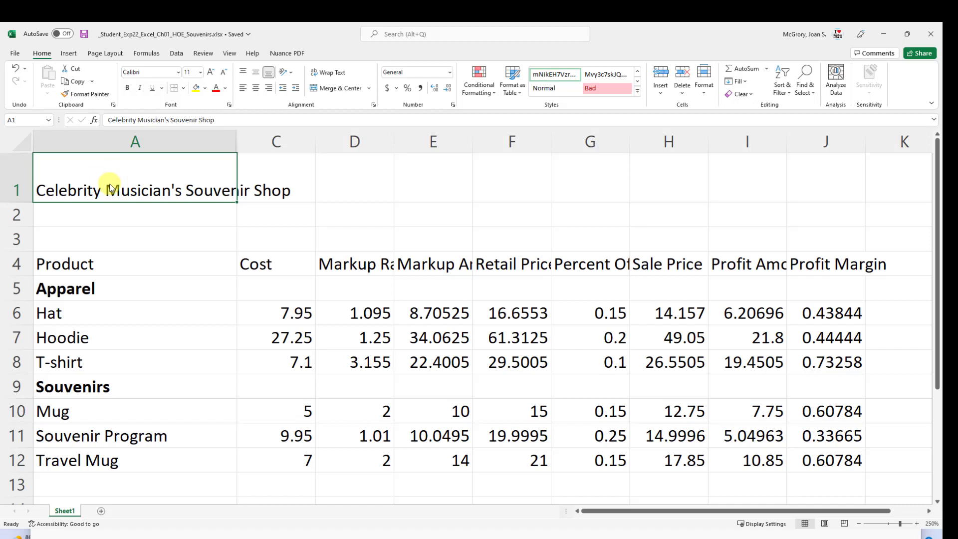
click(127, 89)
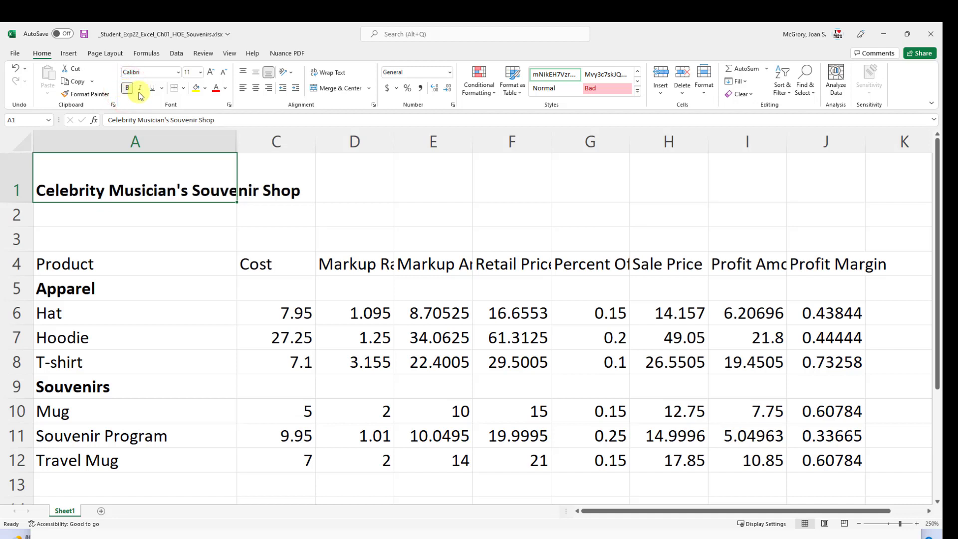
click(200, 73)
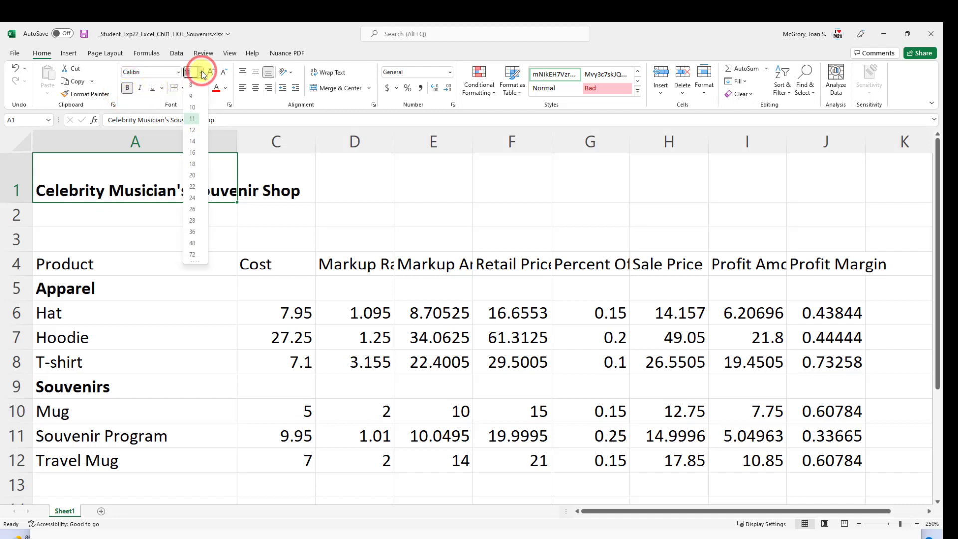
click(192, 141)
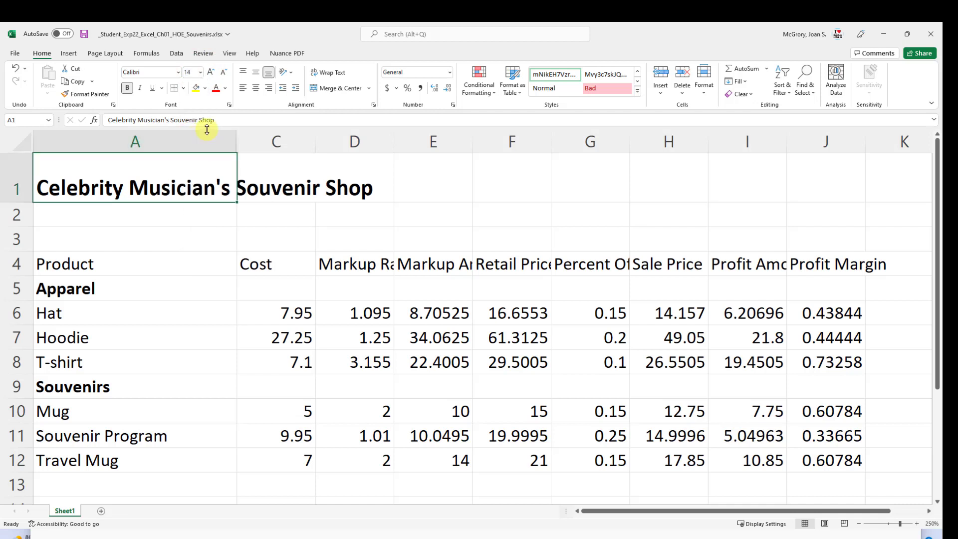
click(226, 89)
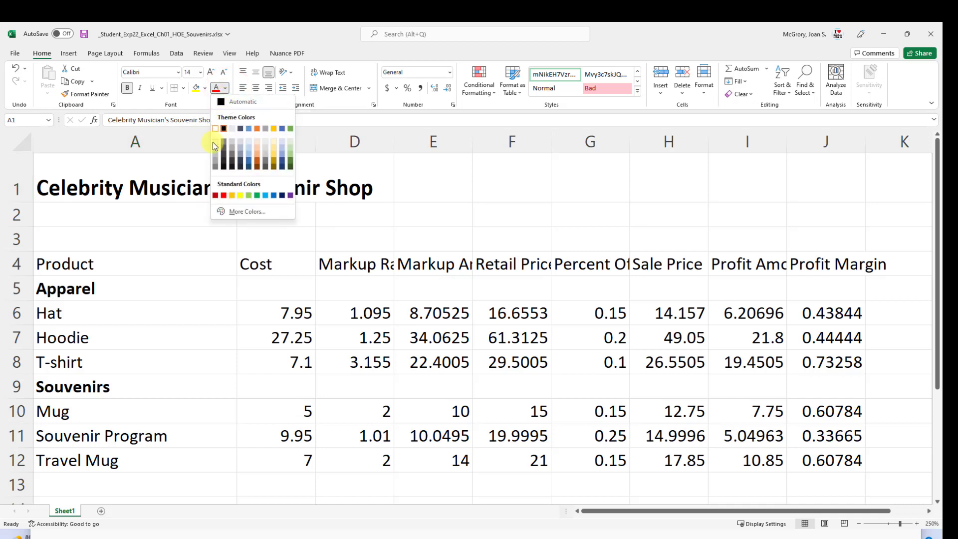
click(215, 196)
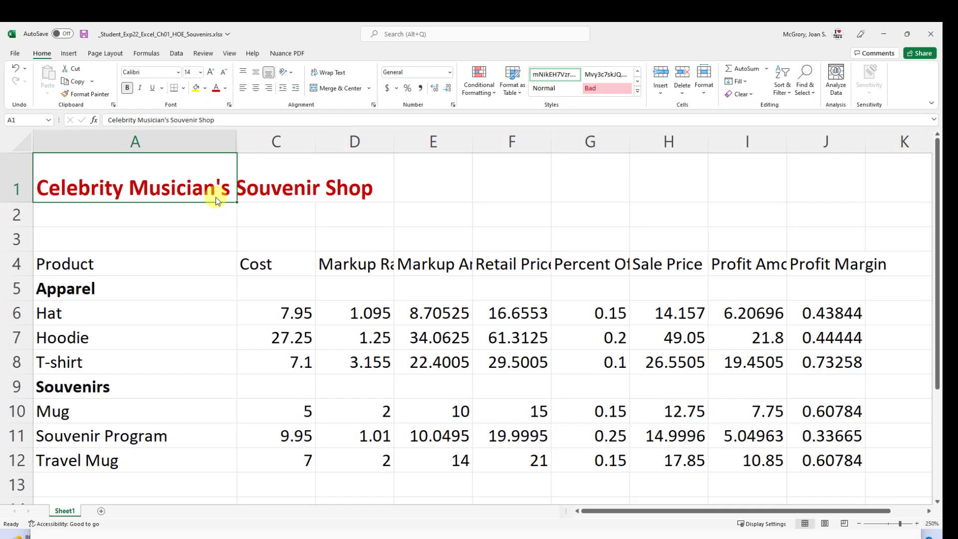
click(84, 35)
mouse_move(130, 181)
mouse_down()
mouse_move(284, 235)
mouse_move(585, 392)
mouse_move(765, 428)
mouse_move(821, 457)
mouse_up()
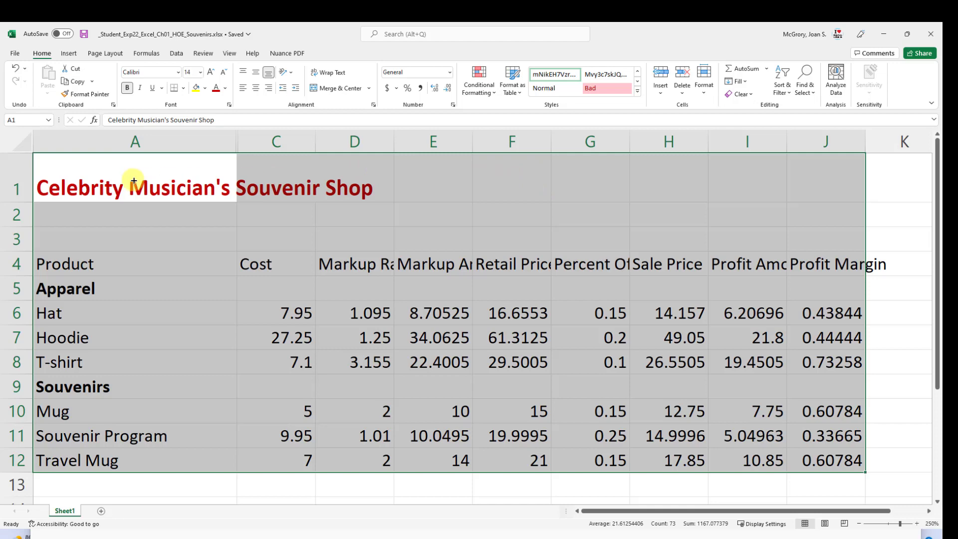
drag(133, 186, 800, 454)
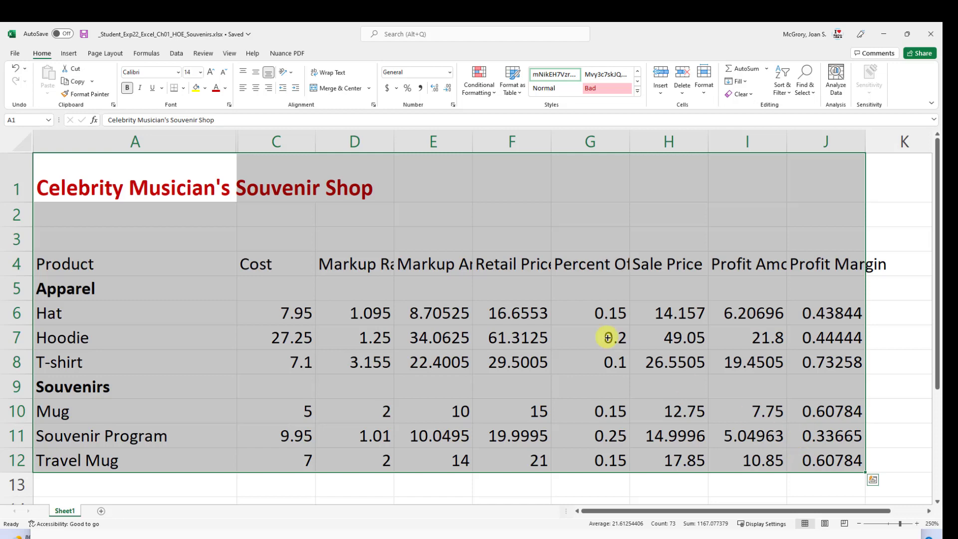
click(356, 266)
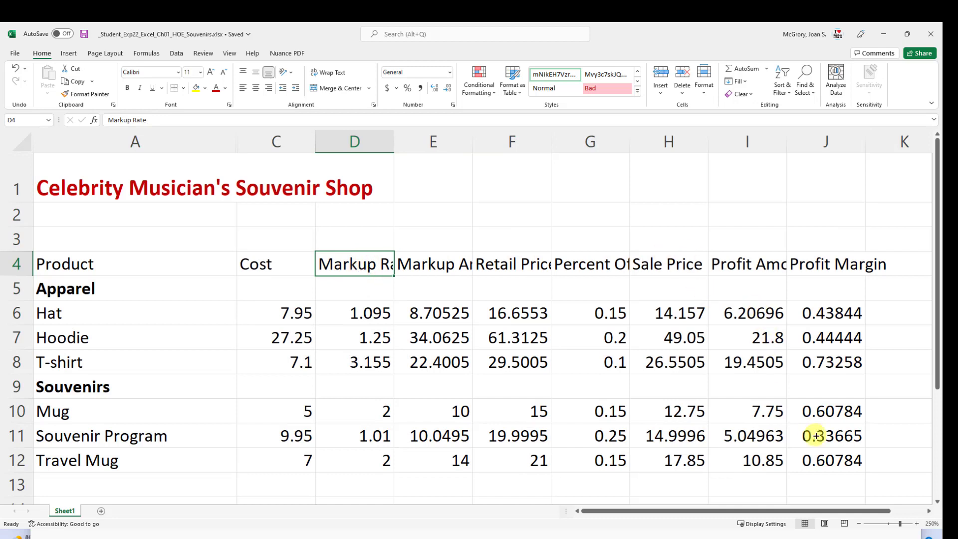
Step: Copy the range A1:J12 and paste it in cell A20 as Values & Source Formatting
drag(852, 463, 146, 166)
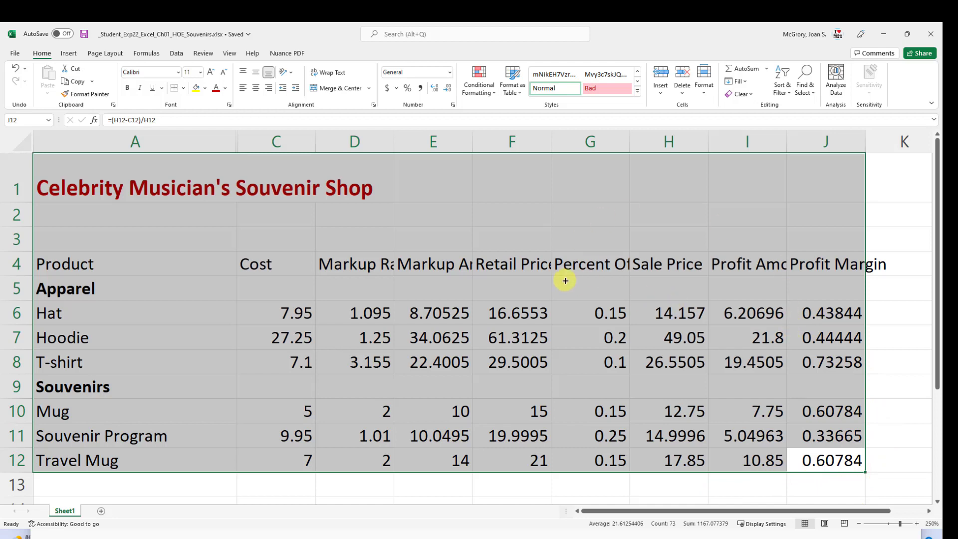
click(78, 84)
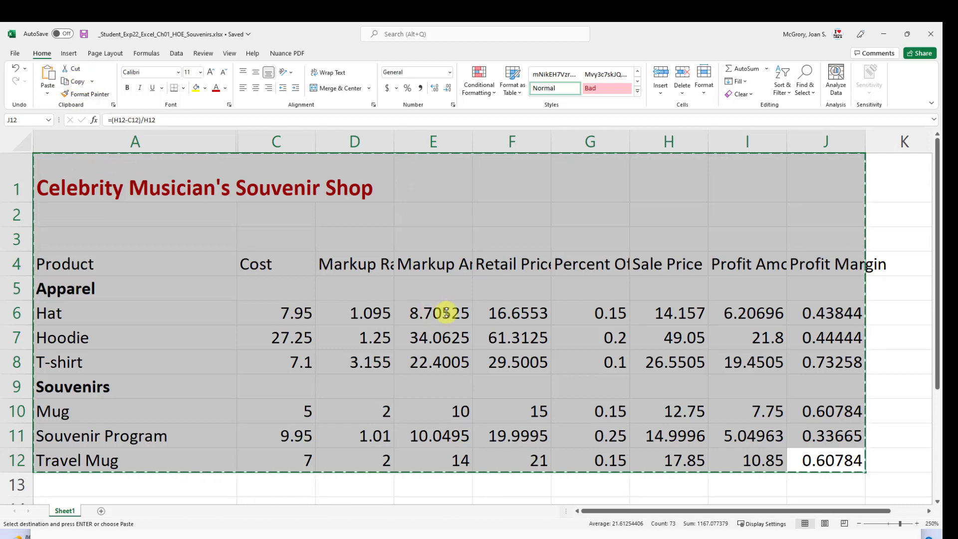
click(859, 524)
click(859, 524)
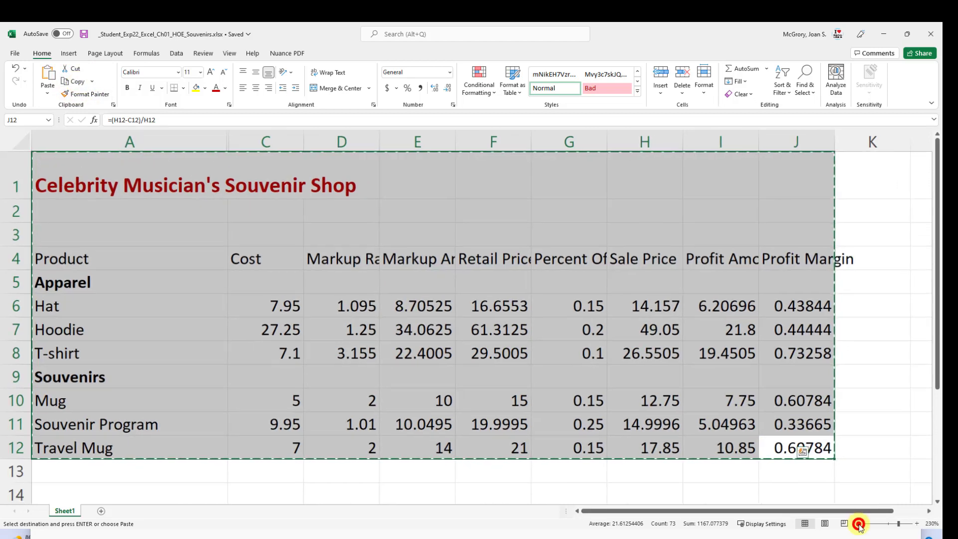
click(859, 524)
click(859, 523)
click(860, 523)
click(859, 524)
click(860, 523)
click(859, 524)
click(859, 524)
click(859, 523)
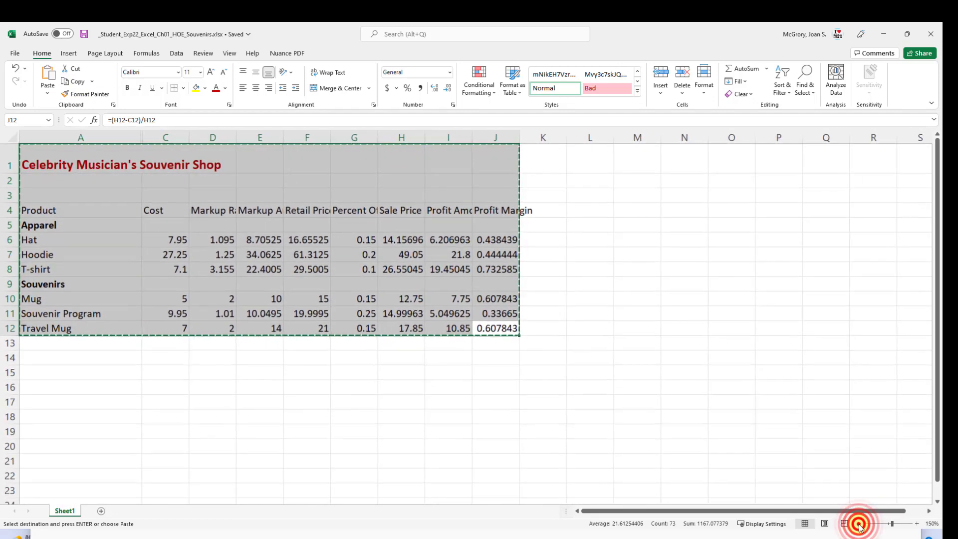
click(859, 524)
click(859, 523)
click(859, 524)
click(859, 523)
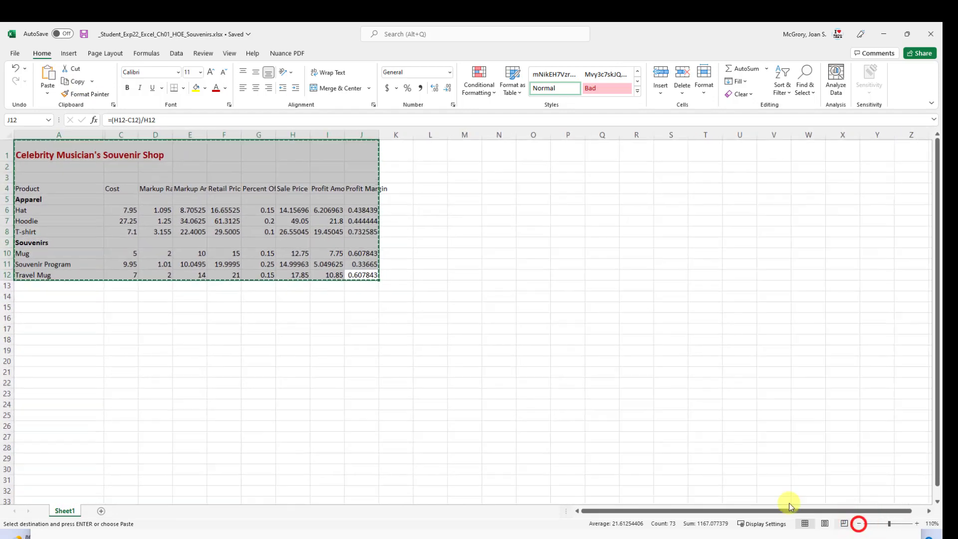
click(54, 363)
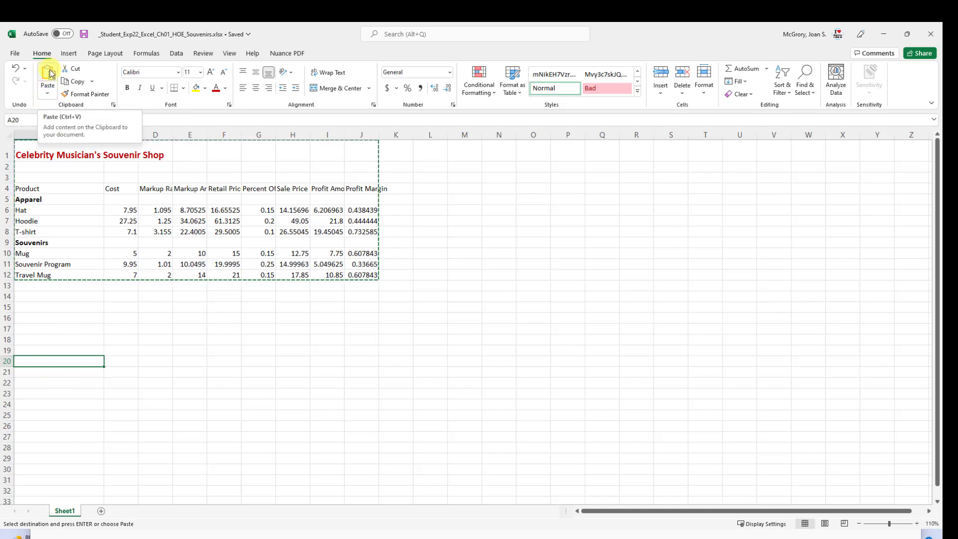
click(46, 98)
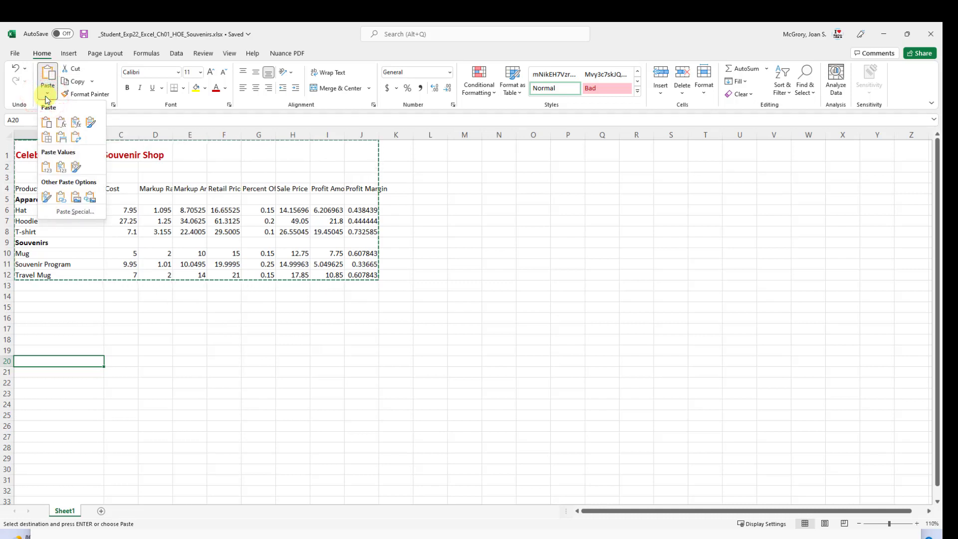
click(46, 124)
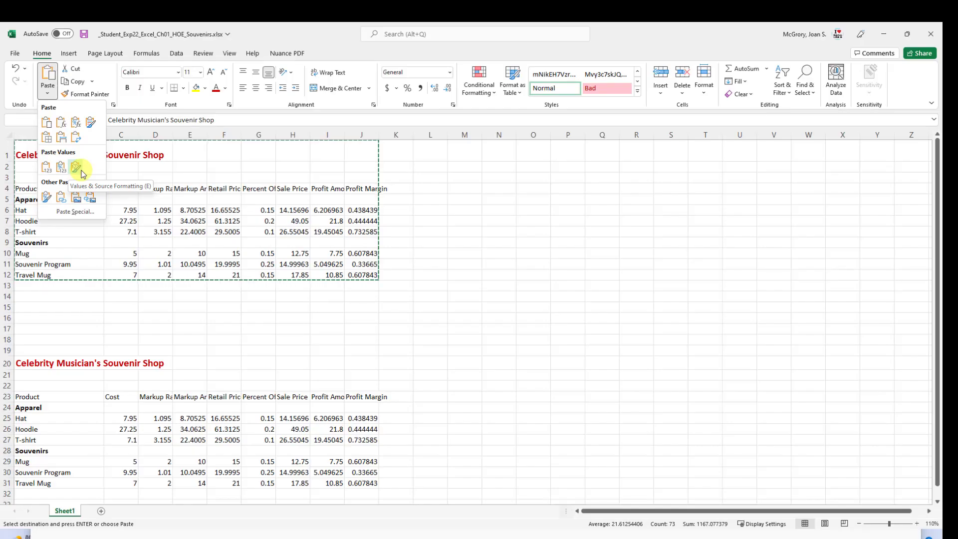
click(76, 168)
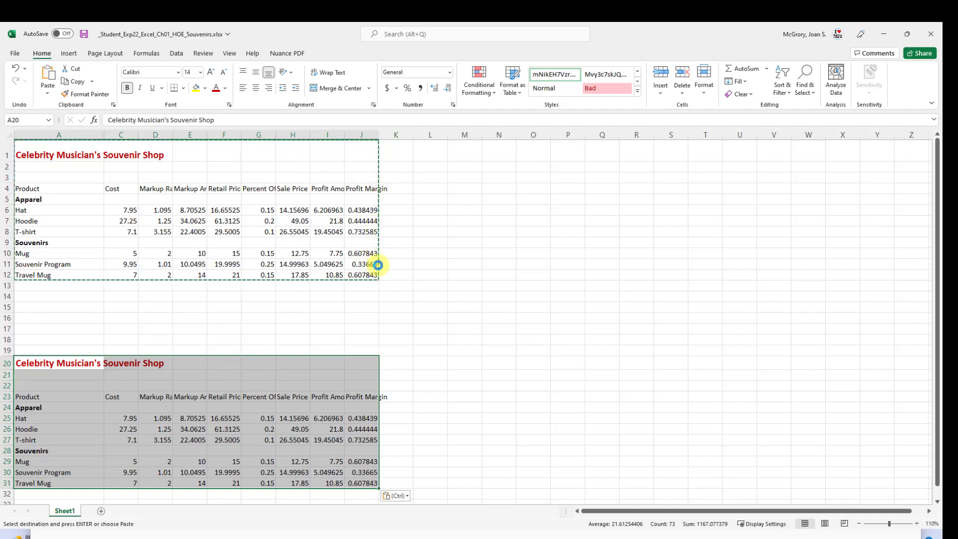
Step: Deselect the pasted range and end copy mode for A1:J12
click(257, 309)
click(75, 320)
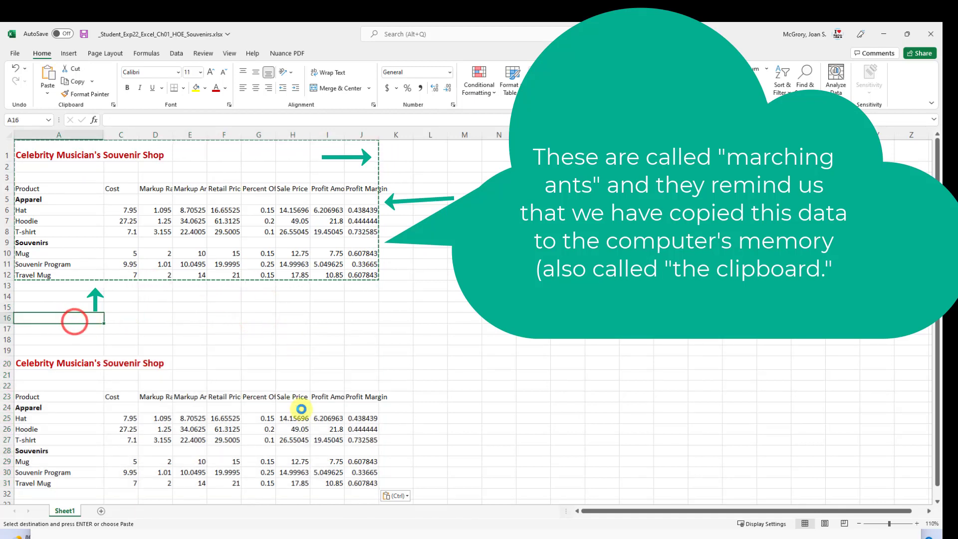
click(159, 317)
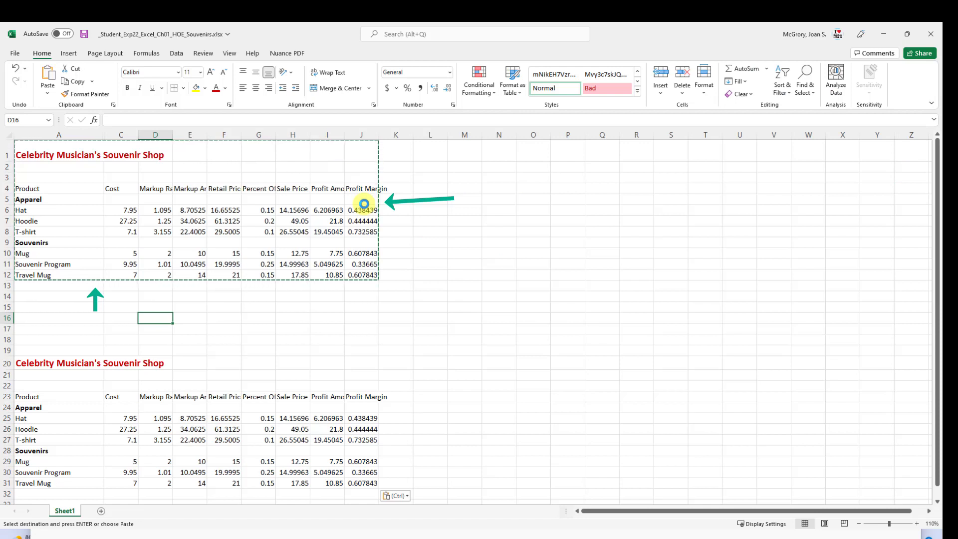
key(Escape)
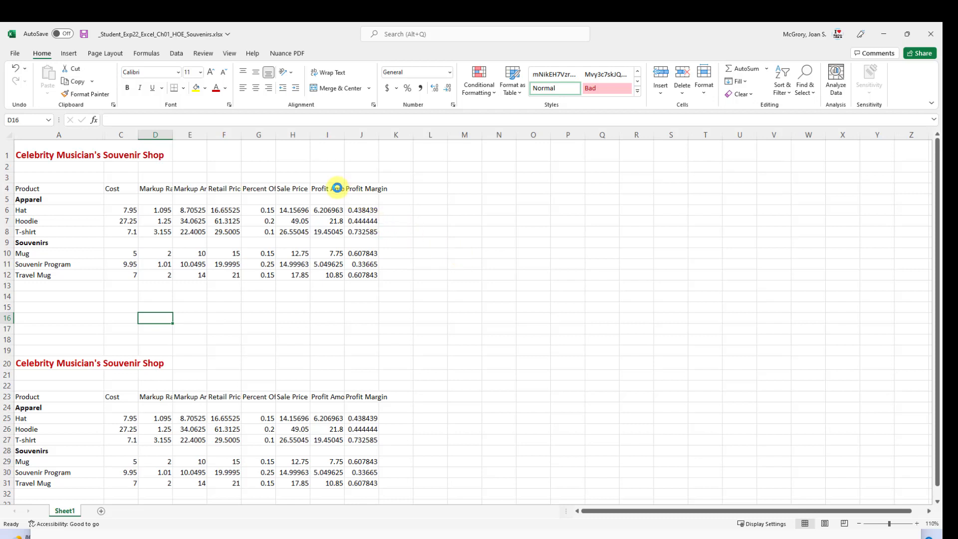
Step: Compare the original sale price and profit amount formulas in H6 and I6 with the contents of the pasted cells in columns H and I
click(303, 210)
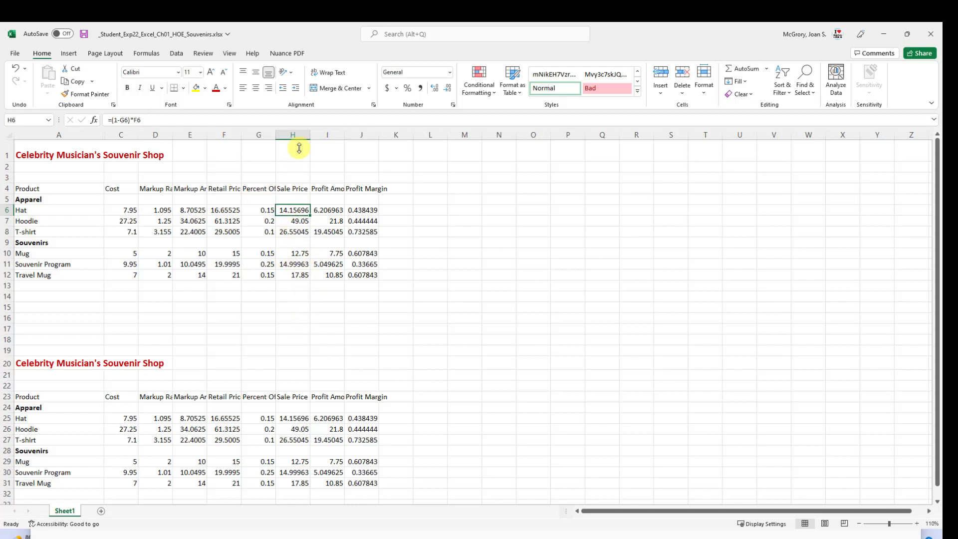
click(286, 421)
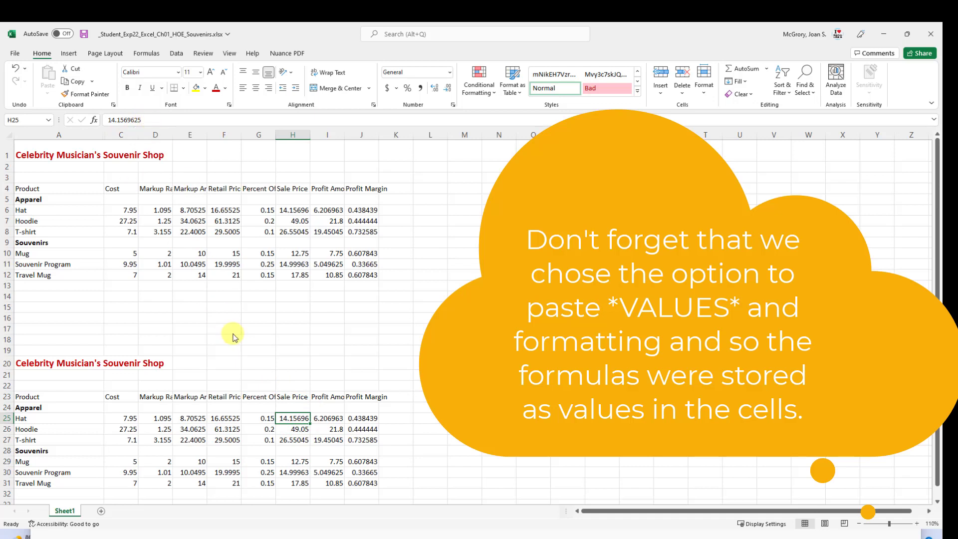
click(298, 429)
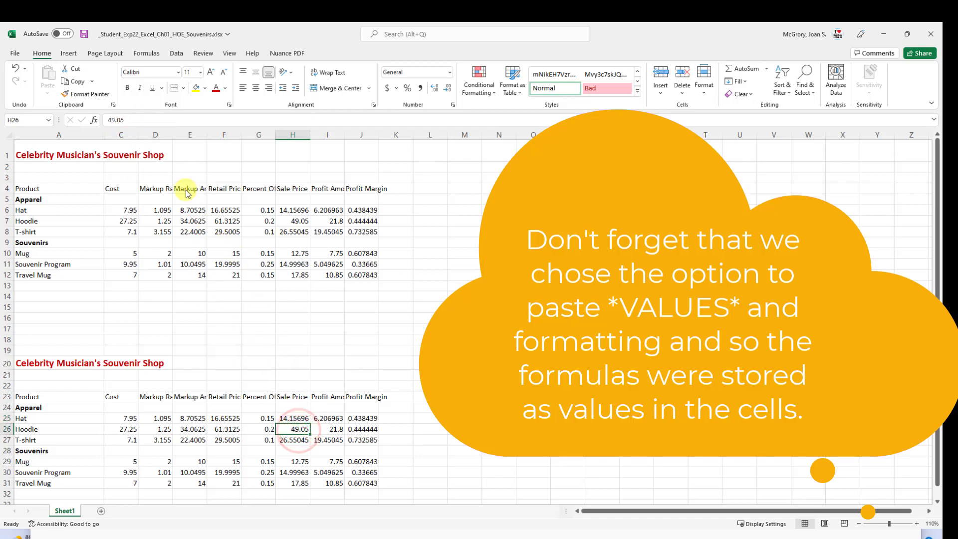
click(303, 441)
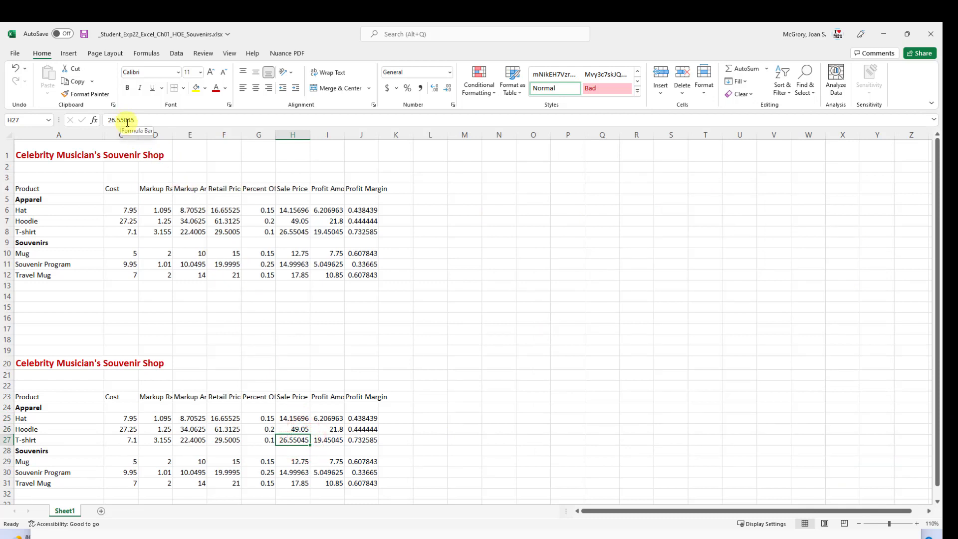
click(299, 460)
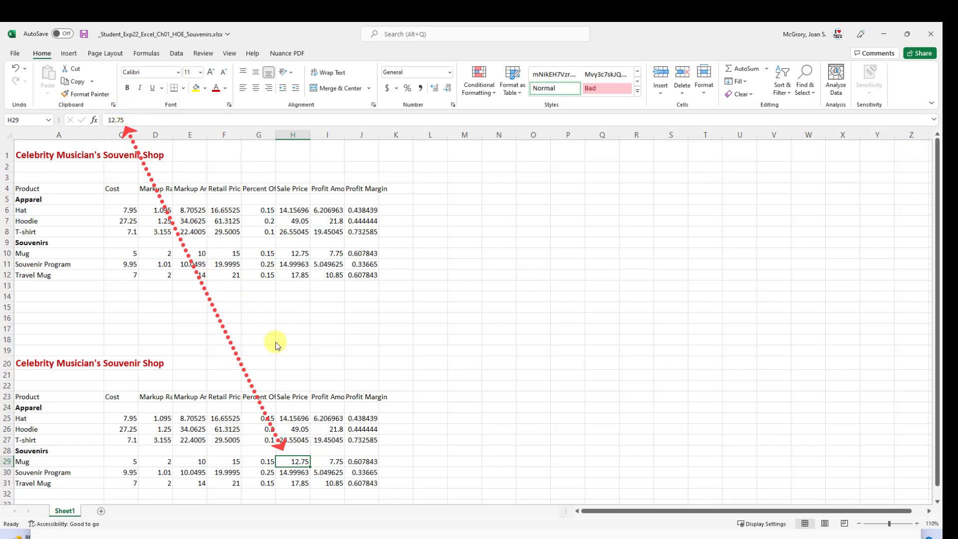
click(334, 419)
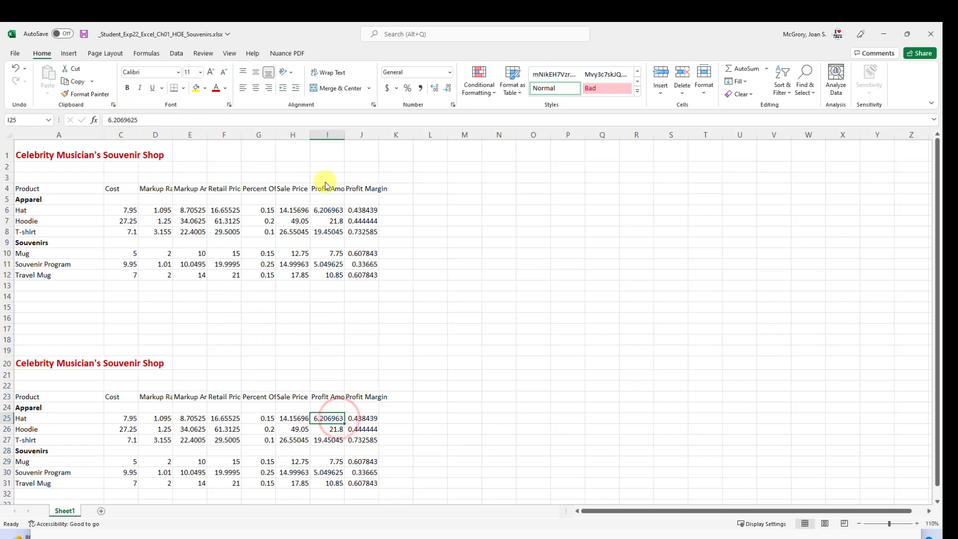
click(337, 210)
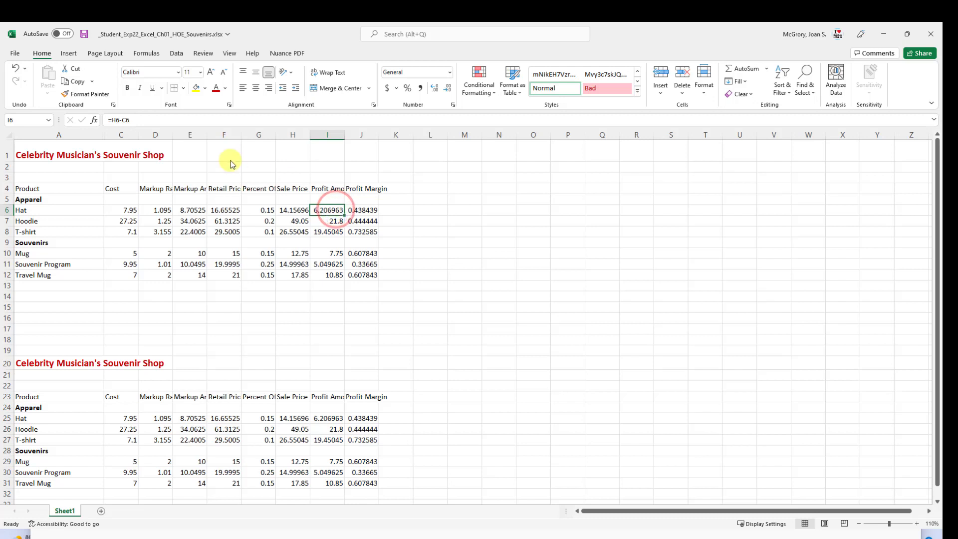
click(323, 418)
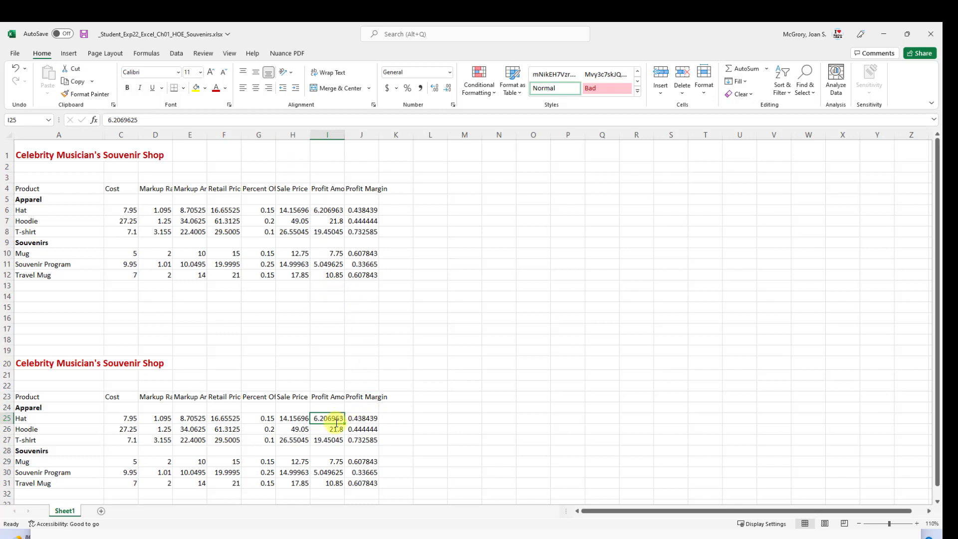
Step: Save the workbook, switch to the Word instructions and read step 16 about styling, merging and aligning the title range A1:J1
click(84, 35)
click(849, 537)
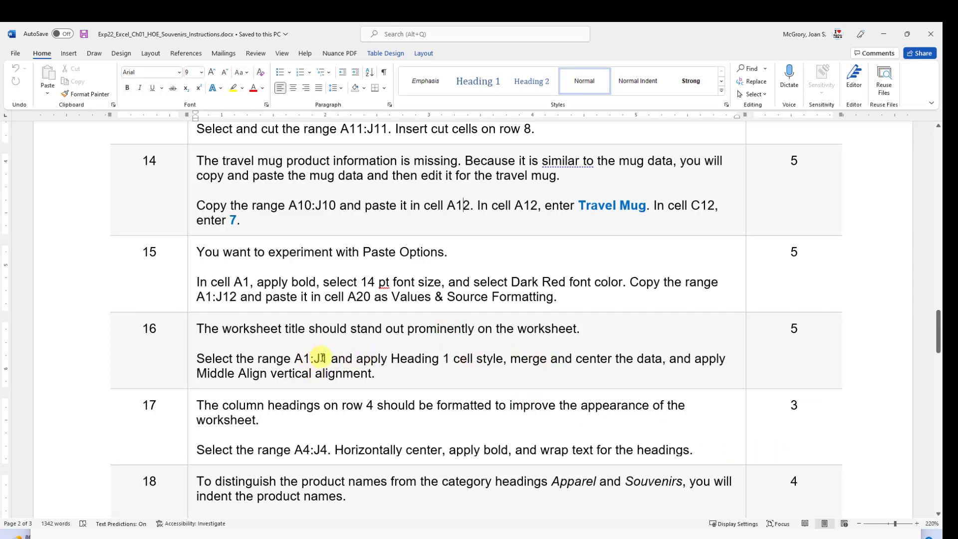
scroll(321, 357, down, 3)
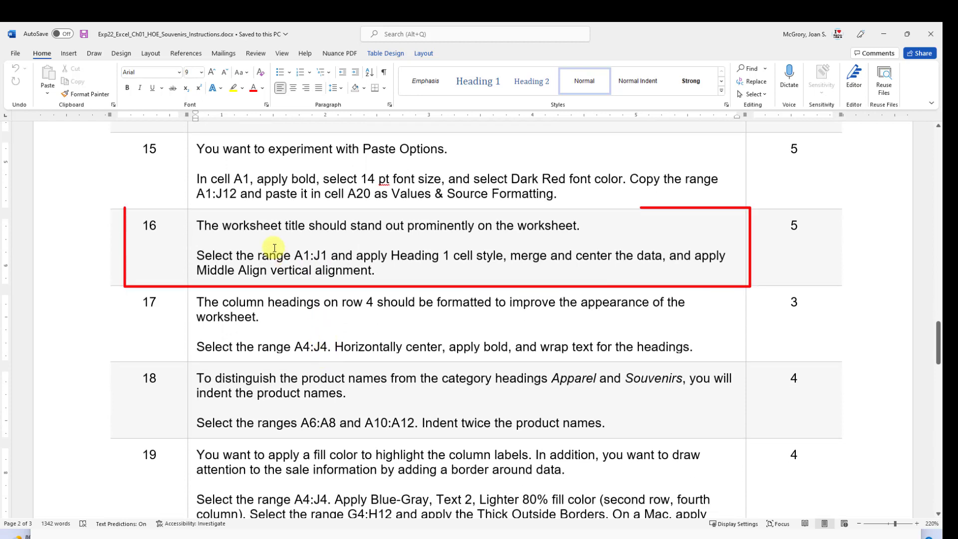
drag(231, 221, 555, 230)
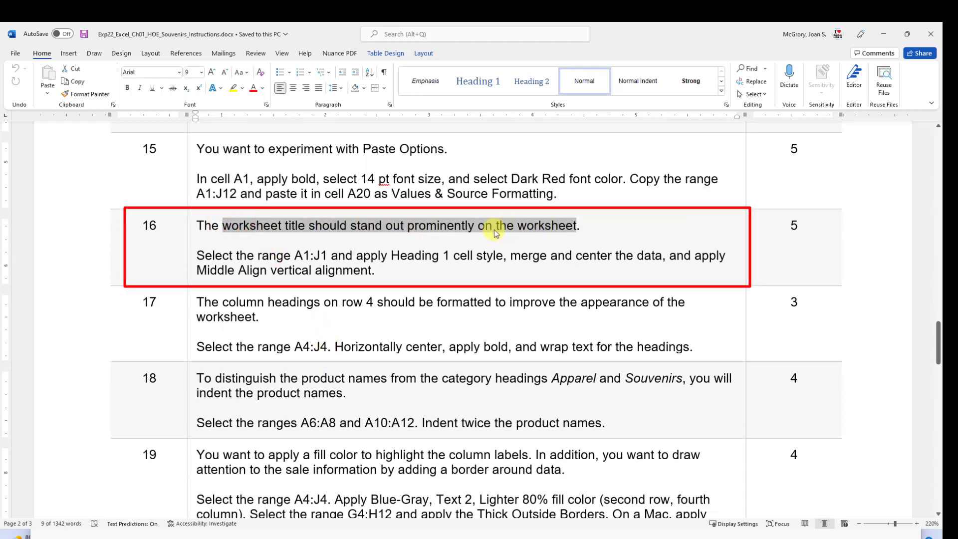
drag(298, 255, 327, 255)
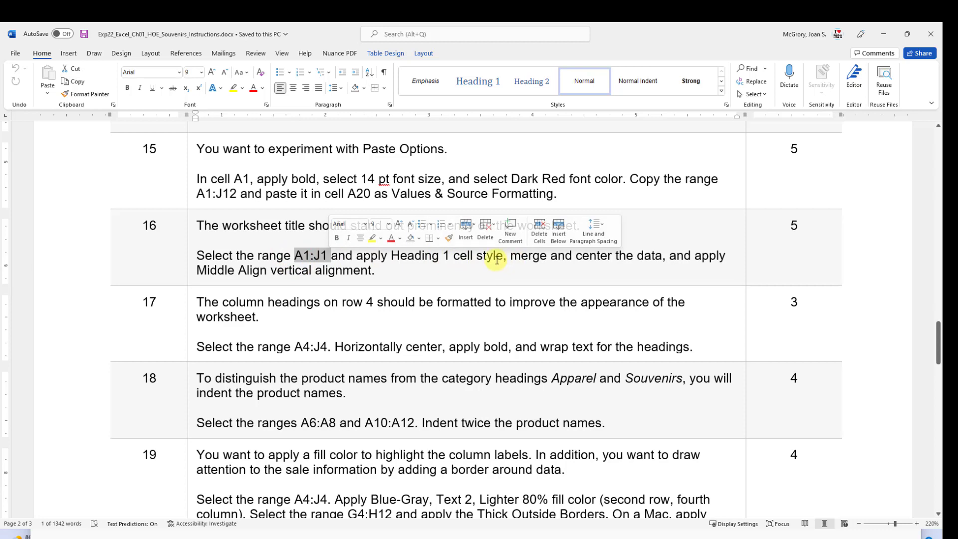
drag(507, 258, 648, 255)
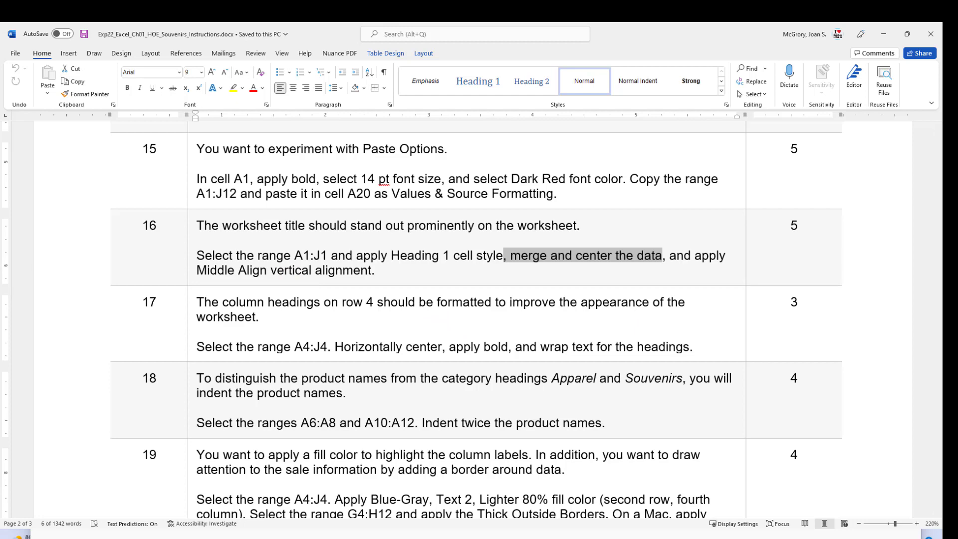
Step: Switch to the Excel workbook and apply the Heading 1 cell style to the title range A1:J1
key(alt+Tab)
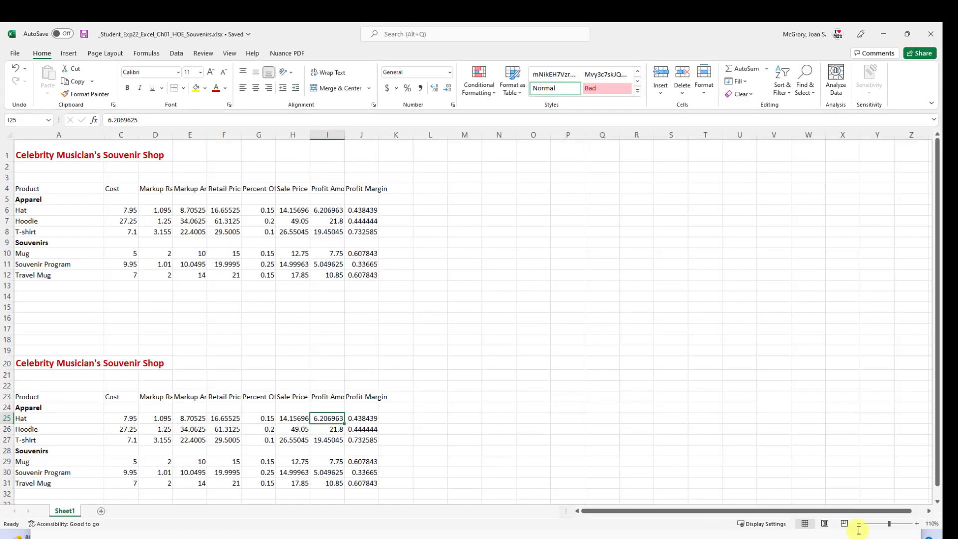
drag(31, 154, 354, 152)
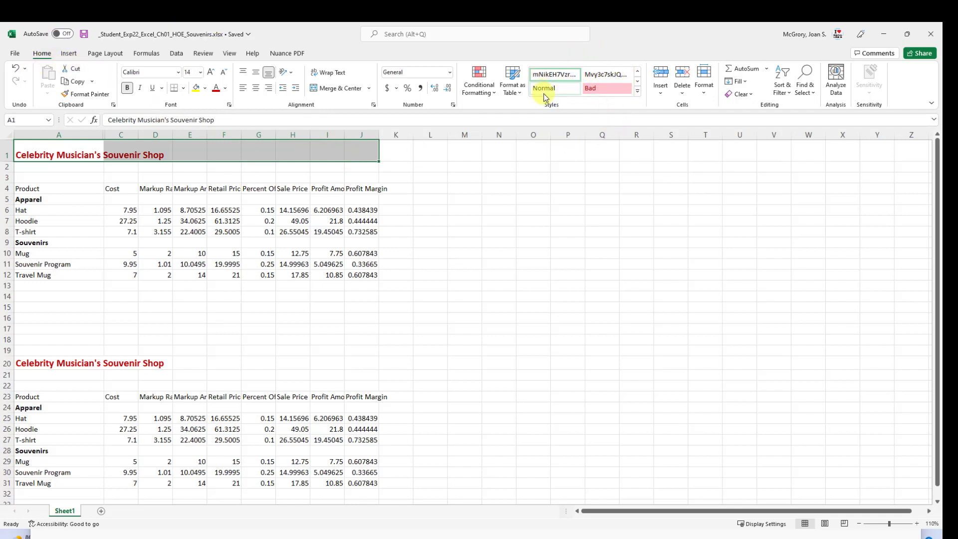
click(638, 92)
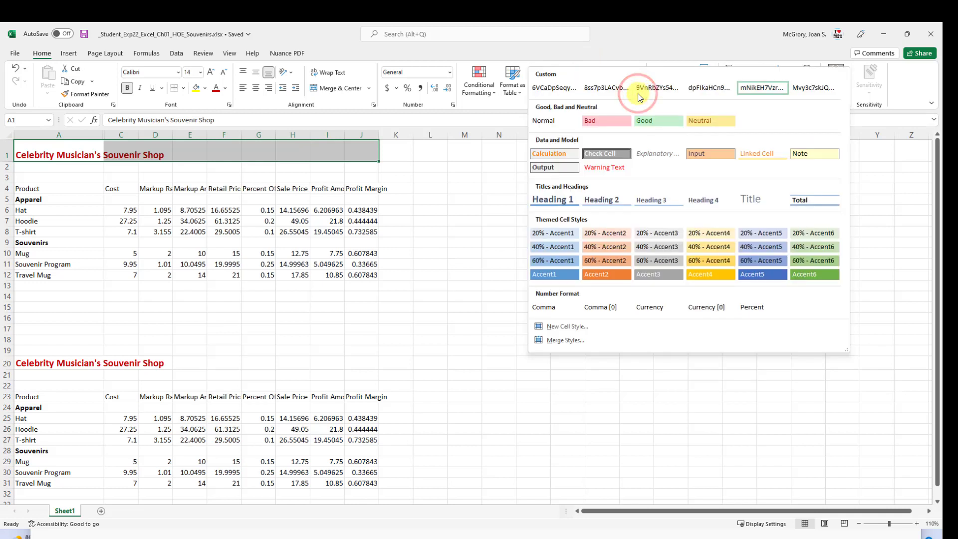
click(552, 200)
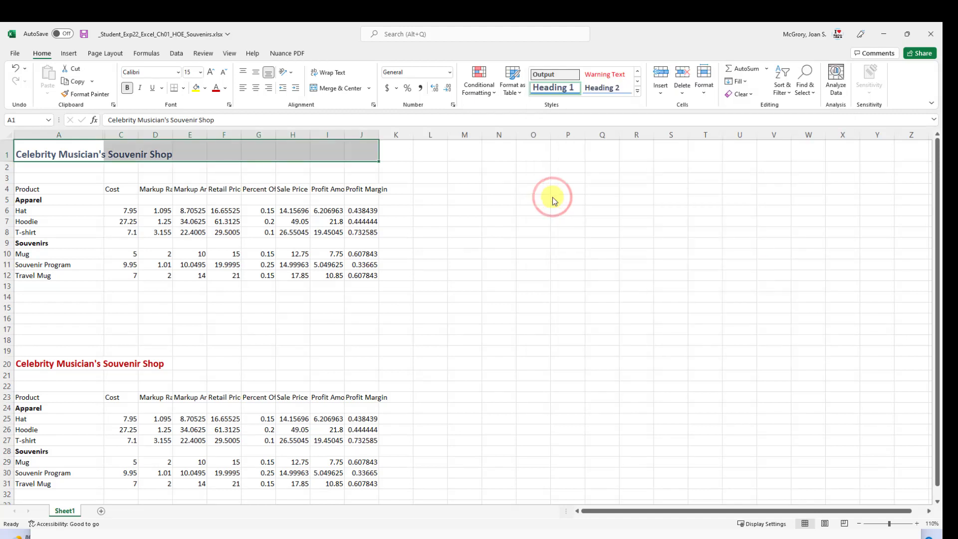
click(150, 190)
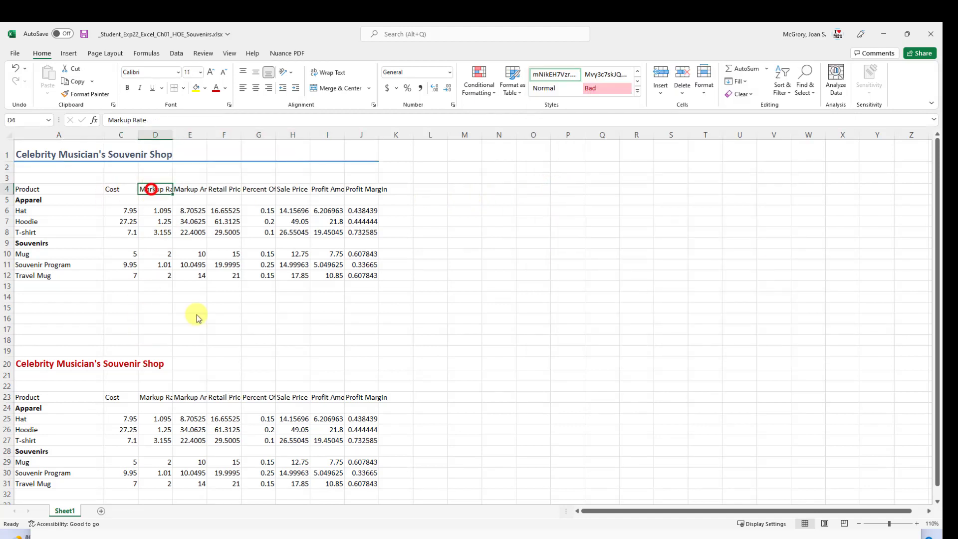
click(362, 150)
click(326, 149)
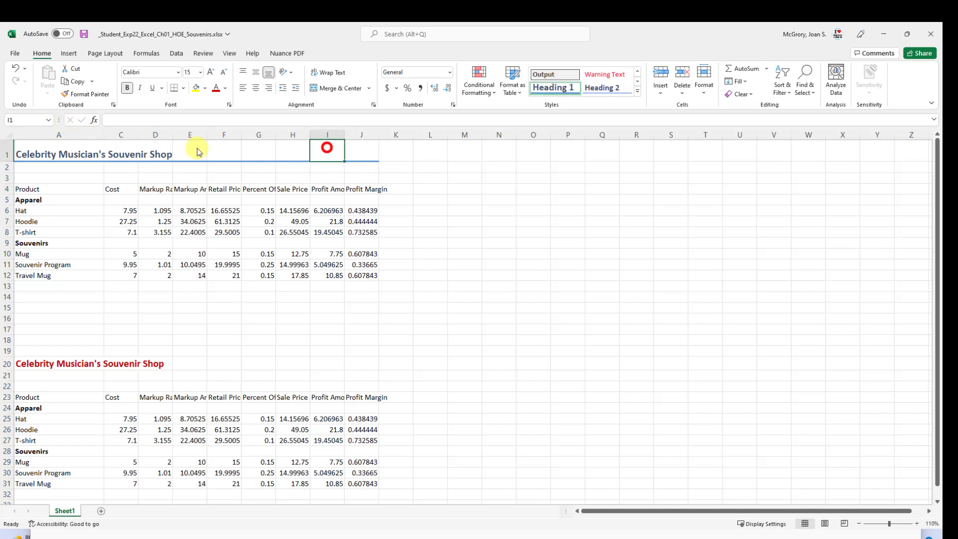
click(284, 154)
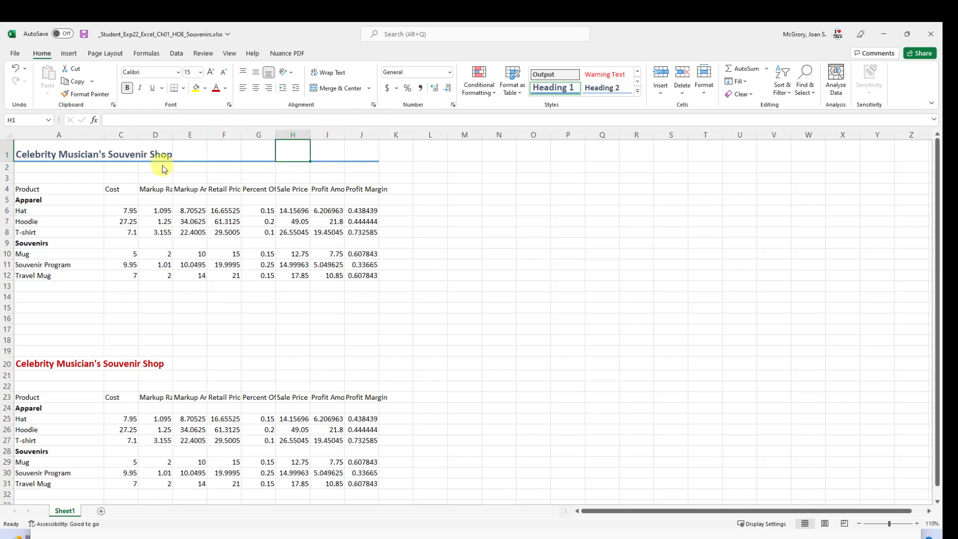
Step: Merge and center the worksheet title across A1:J1 and set its vertical alignment to Middle Align
drag(40, 155, 361, 152)
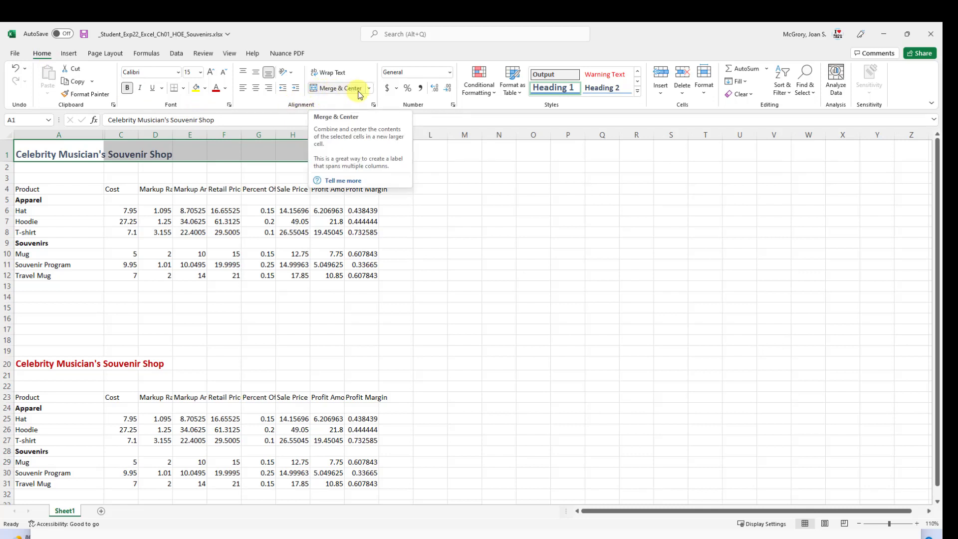
click(906, 36)
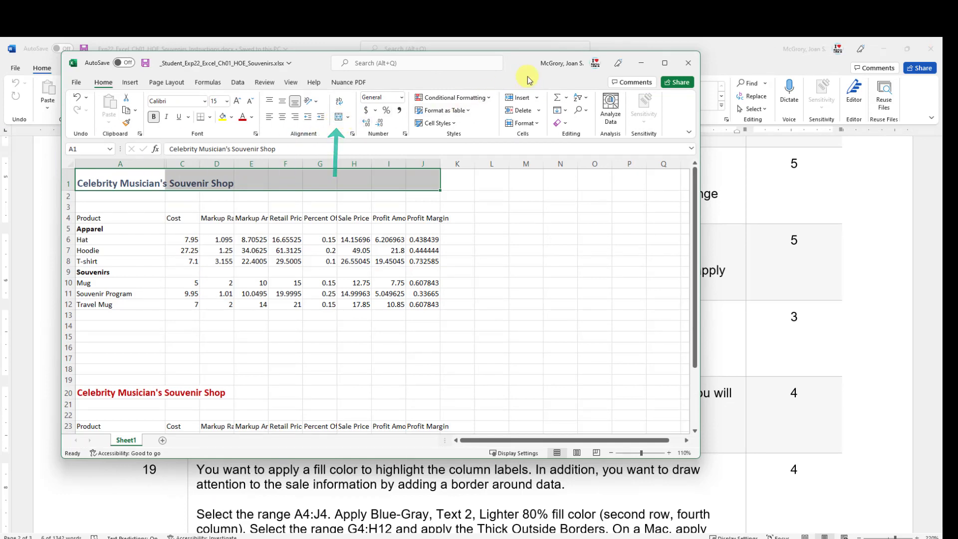
mouse_move(668, 66)
click(663, 66)
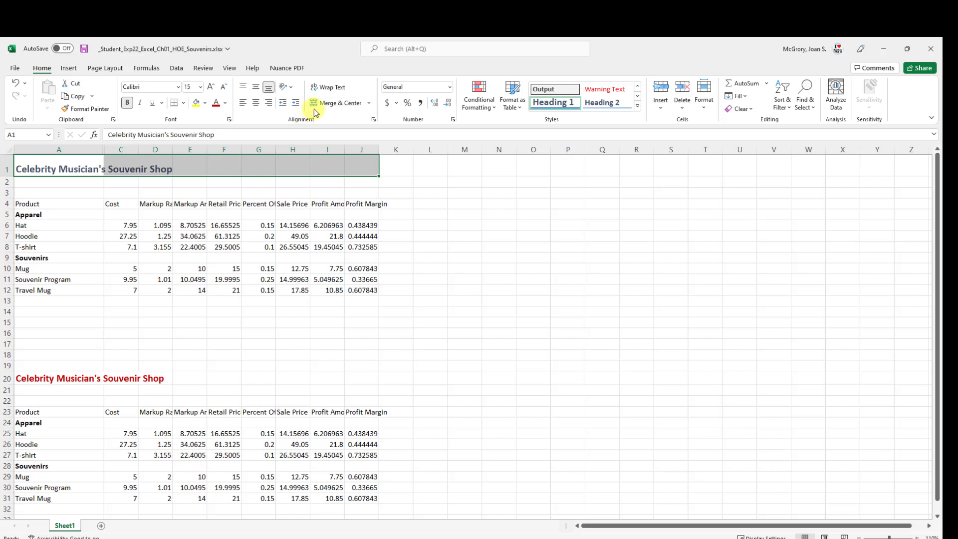
click(342, 106)
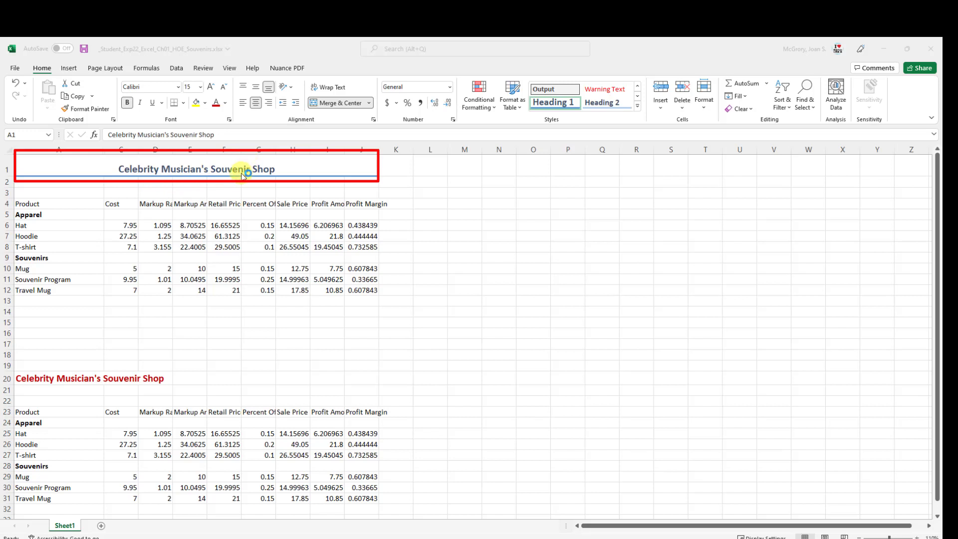
click(325, 168)
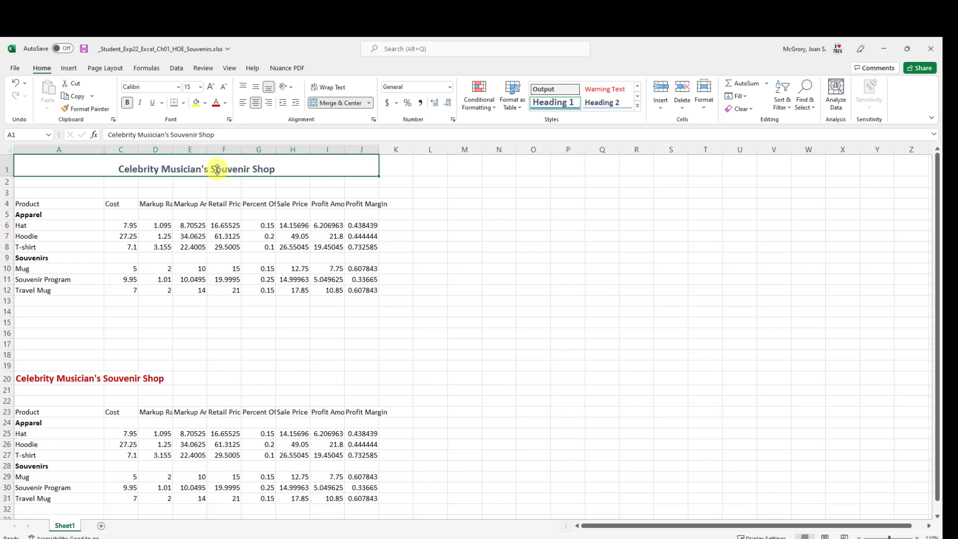
click(256, 90)
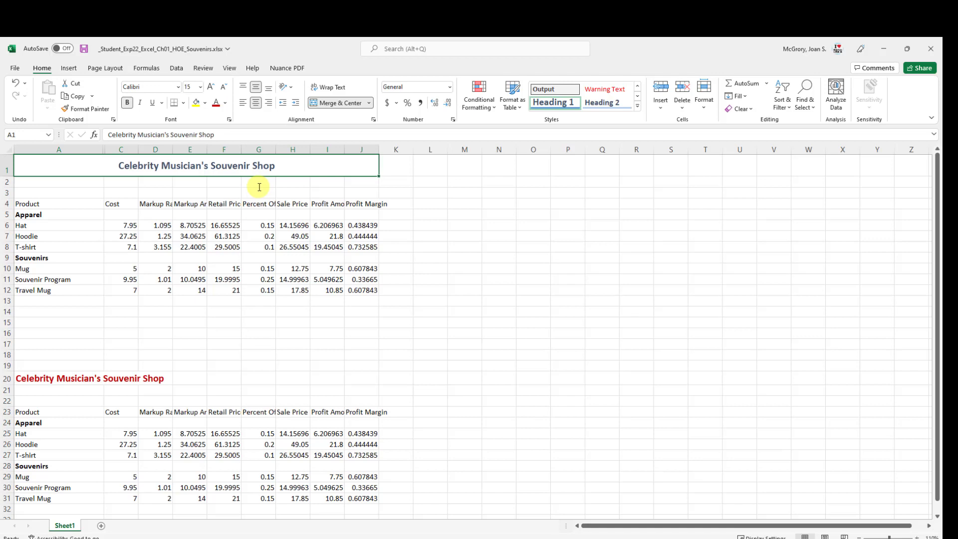
Step: Save the workbook, switch to the Word instructions and read step 17 about formatting the headings in A4:J4
click(84, 49)
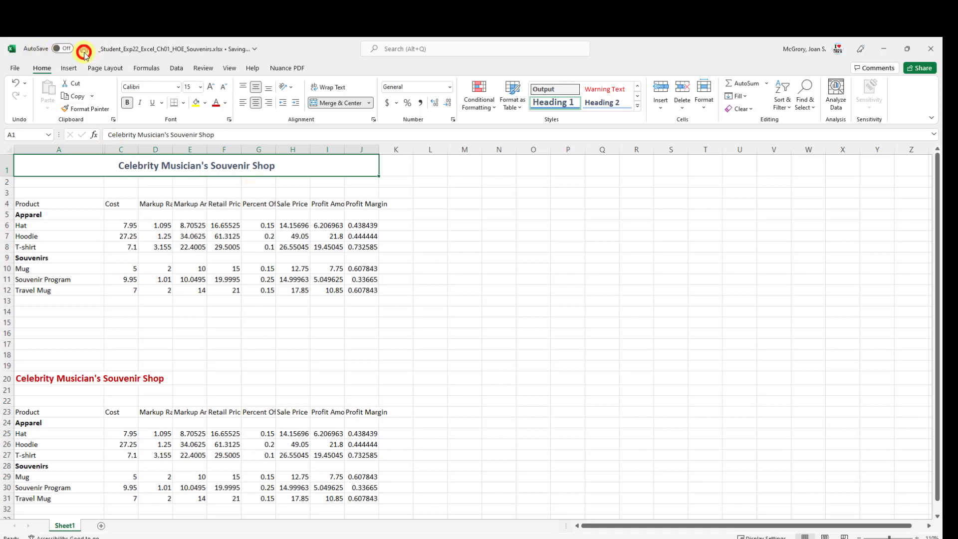
key(alt+Tab)
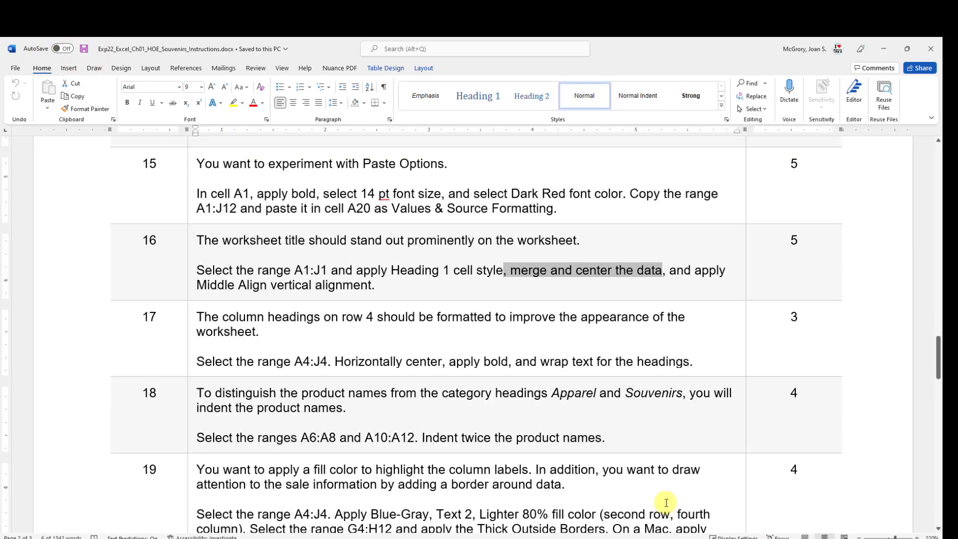
click(253, 319)
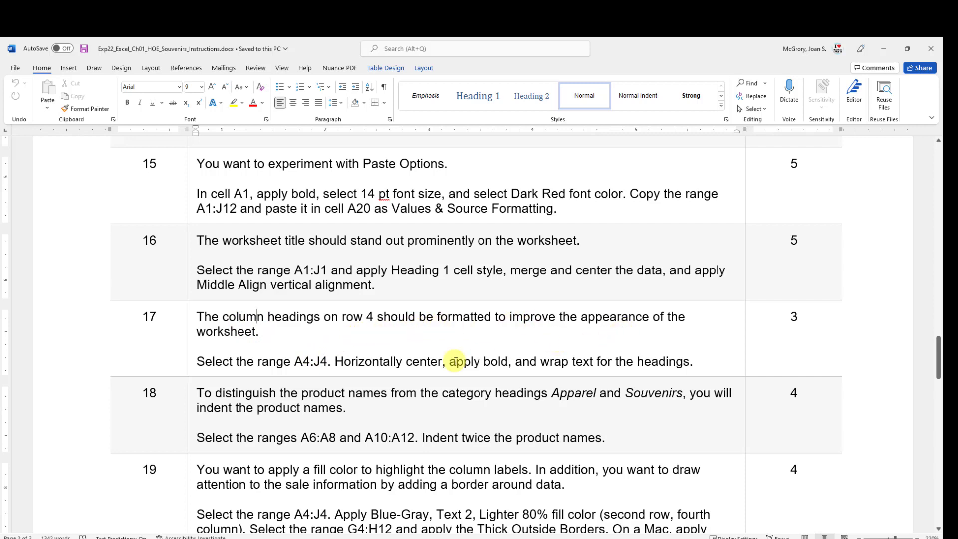
drag(294, 361, 327, 361)
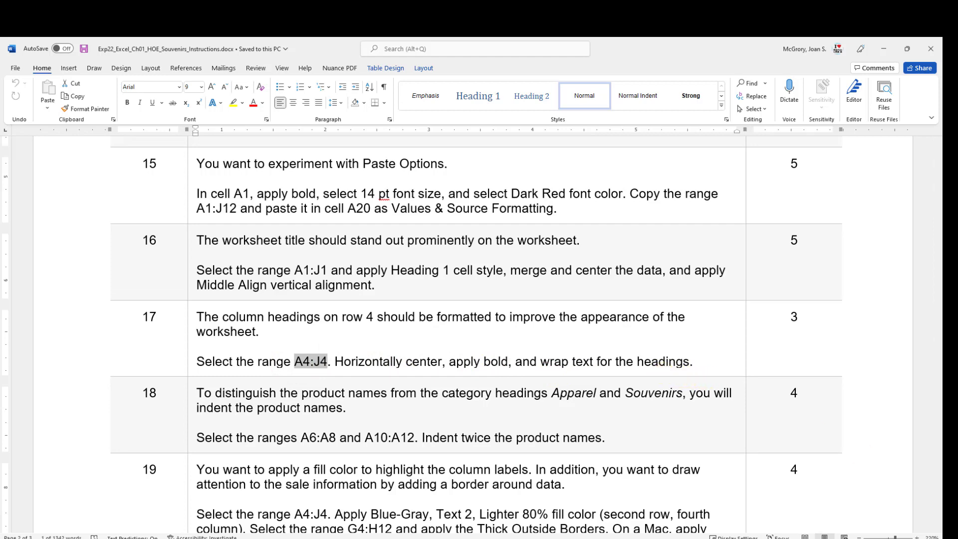
Step: Switch to the Excel workbook and horizontally center the column headings in A4:J4
key(alt+Tab)
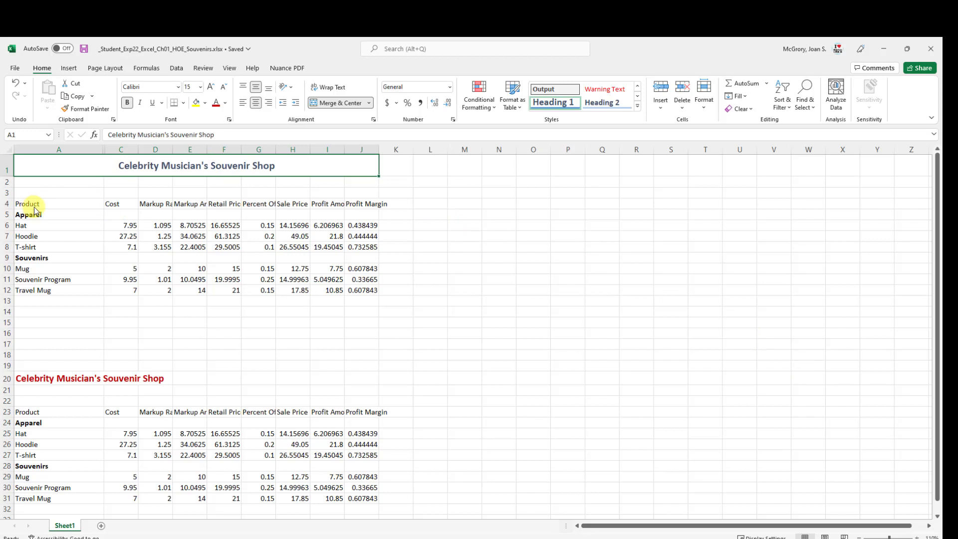
drag(35, 209, 375, 209)
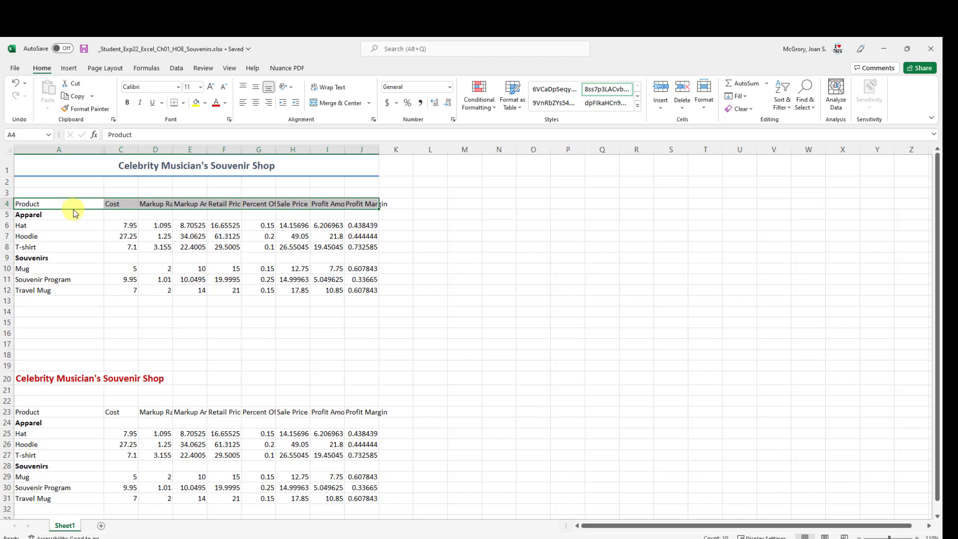
click(258, 105)
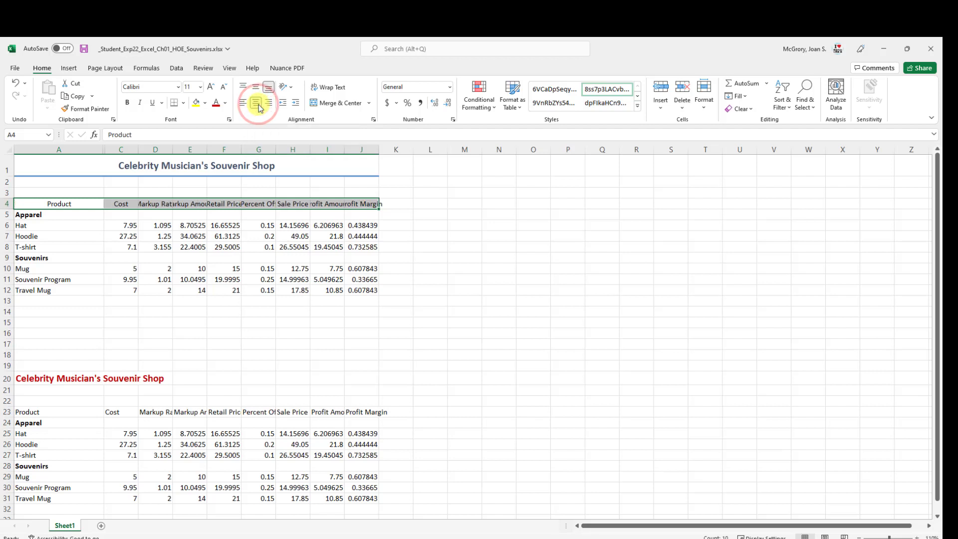
Step: Examine the column headings in row 4 at 200% zoom, including the Markup Rate heading in D4
drag(68, 204, 379, 201)
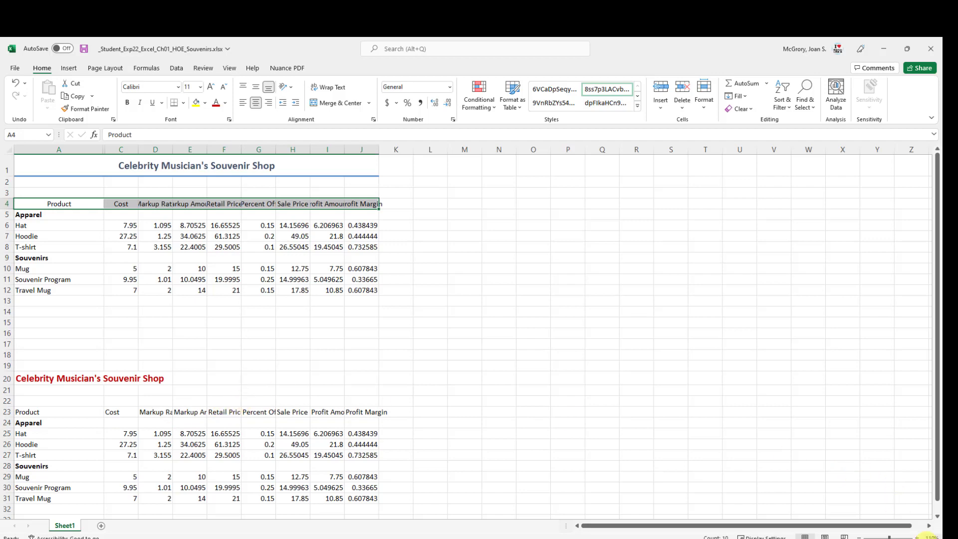
click(917, 536)
click(916, 537)
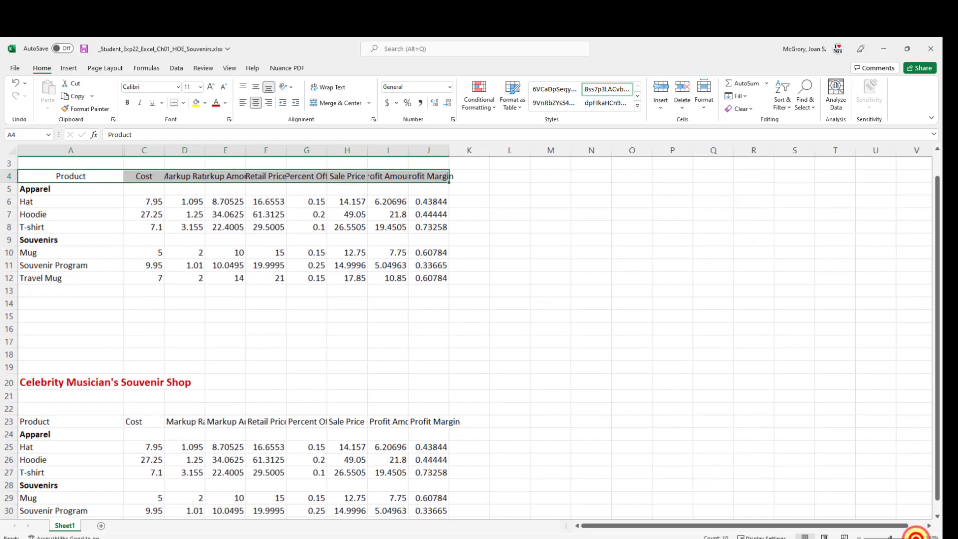
click(917, 537)
click(916, 536)
click(917, 537)
click(917, 537)
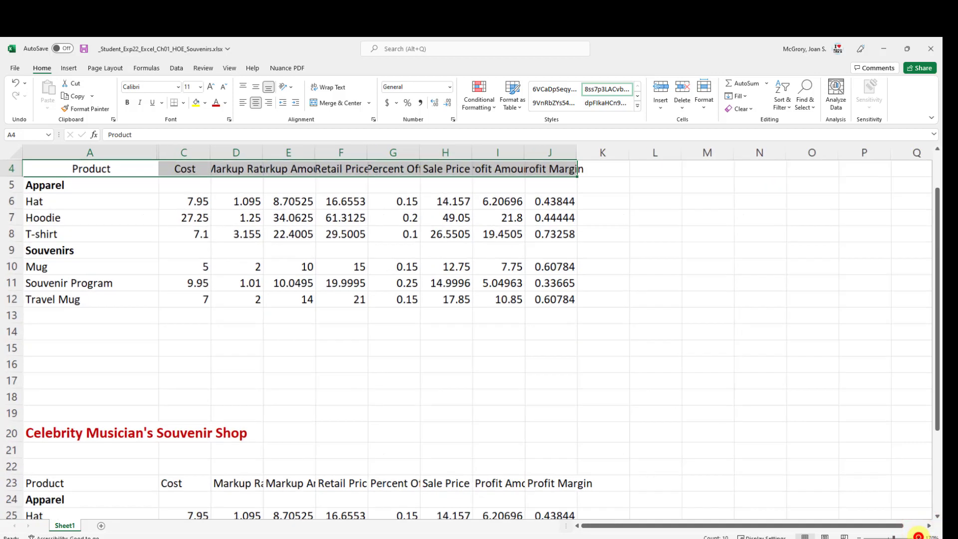
click(917, 537)
click(916, 537)
click(917, 536)
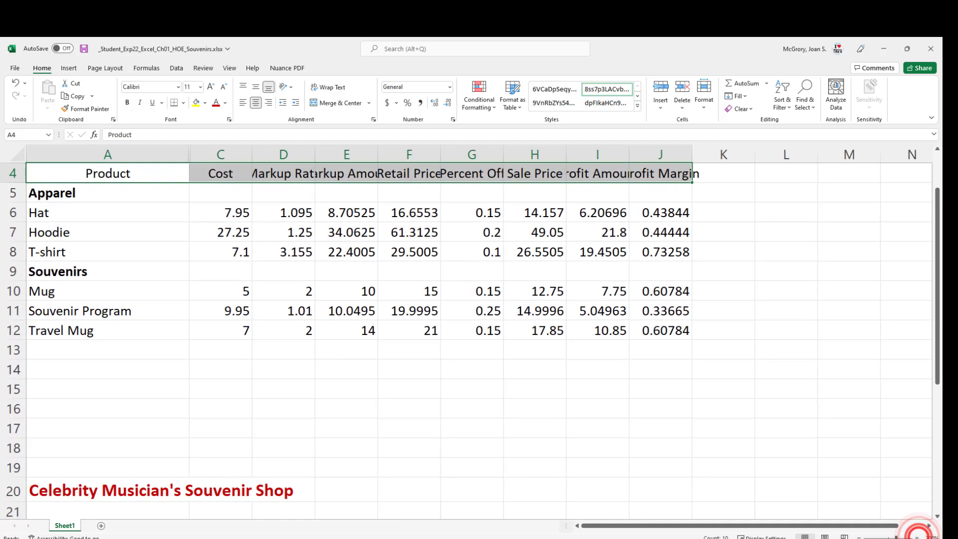
click(936, 345)
drag(935, 345, 935, 339)
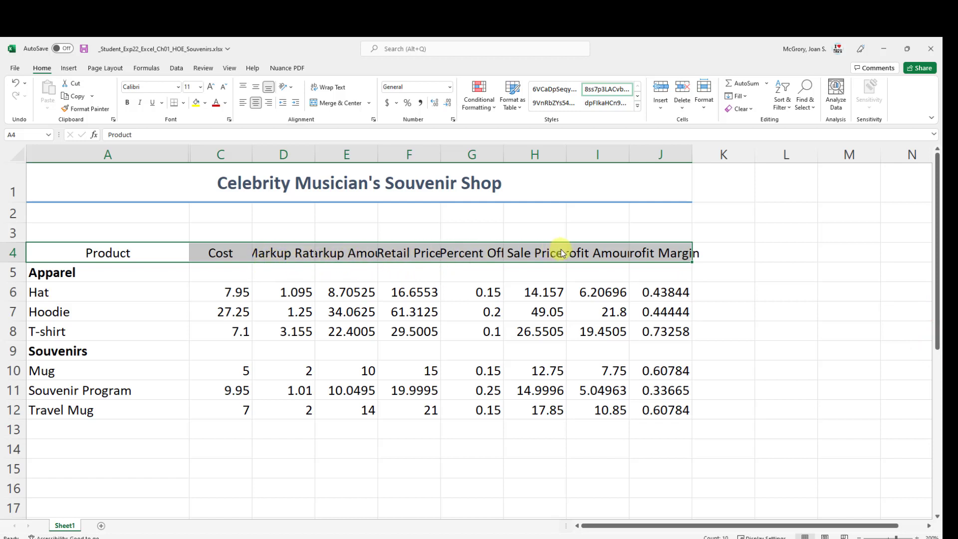
click(298, 256)
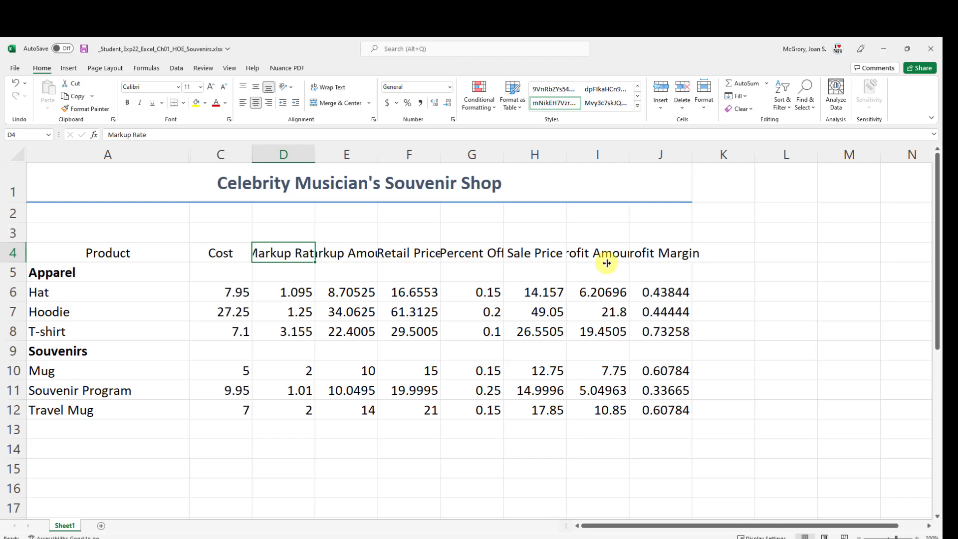
Step: Wrap the text of the column headings in A4:J4 and make them bold
click(122, 254)
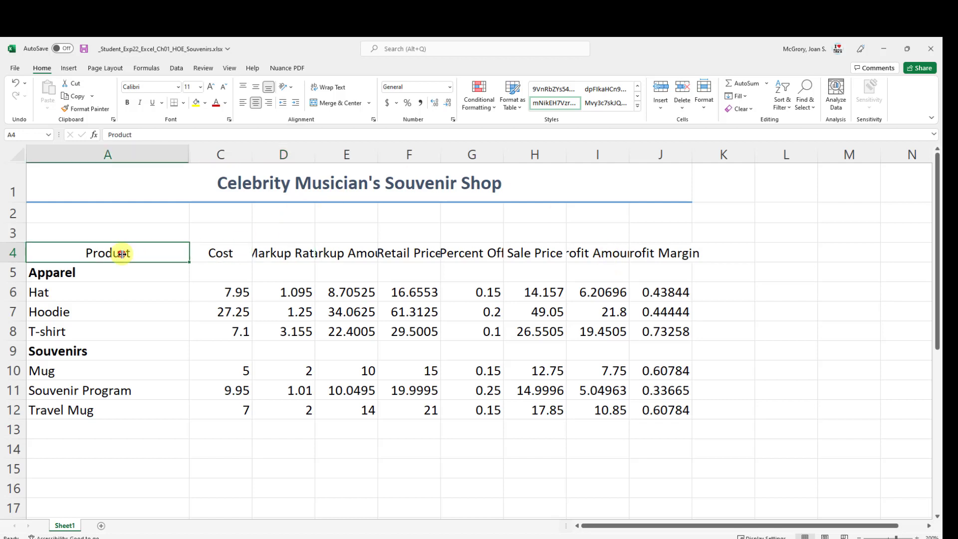
drag(122, 253, 663, 258)
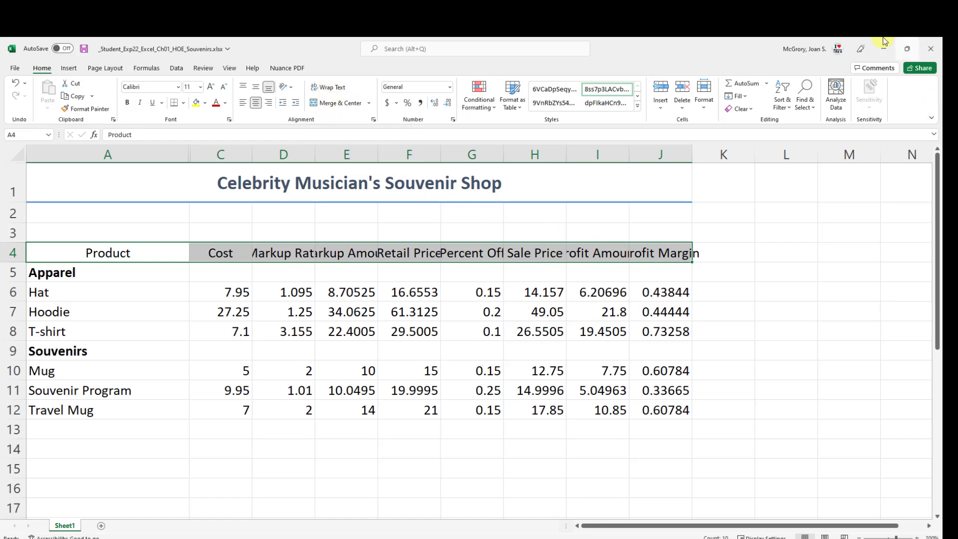
click(909, 52)
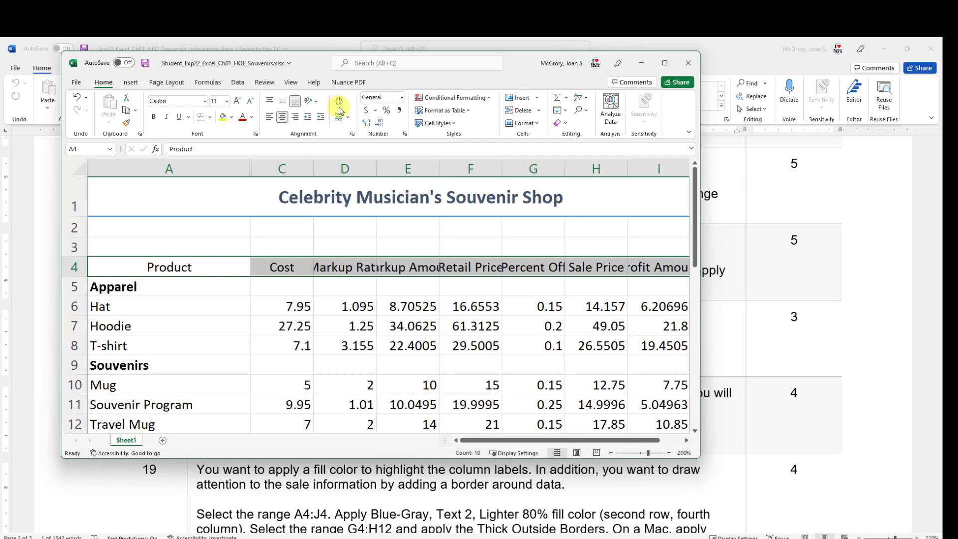
click(666, 65)
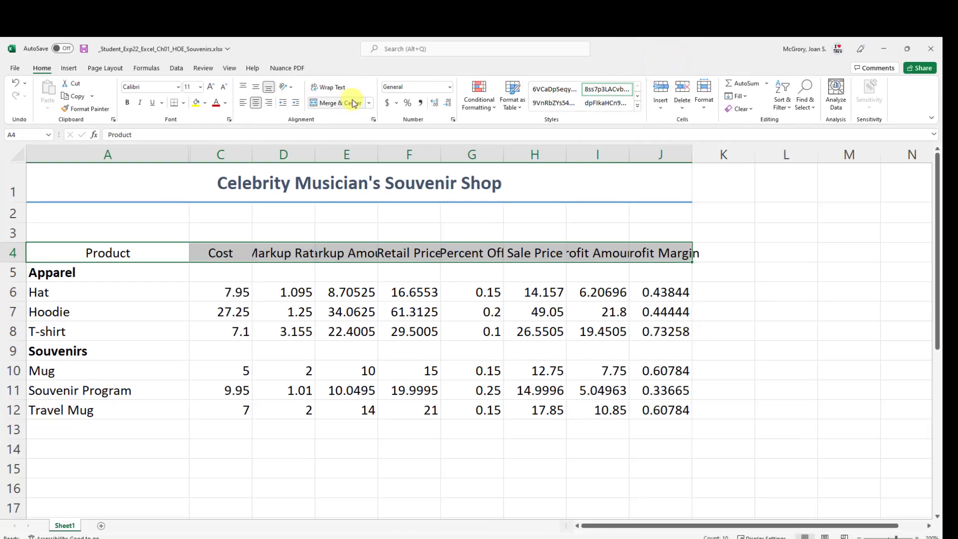
click(323, 89)
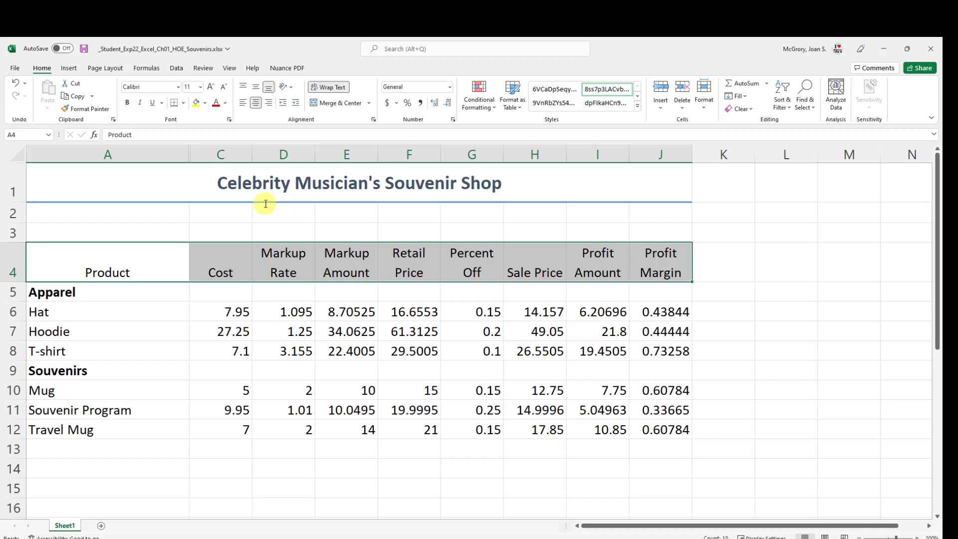
click(126, 104)
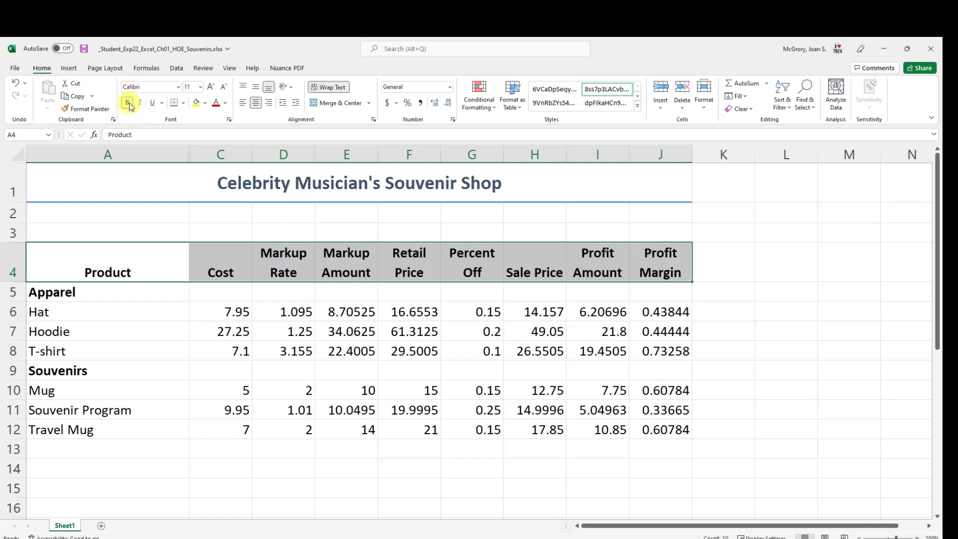
Step: Save the workbook, switch to the Word instructions and read step 18 about indenting the product names in A6:A8 and A10:A12
click(85, 48)
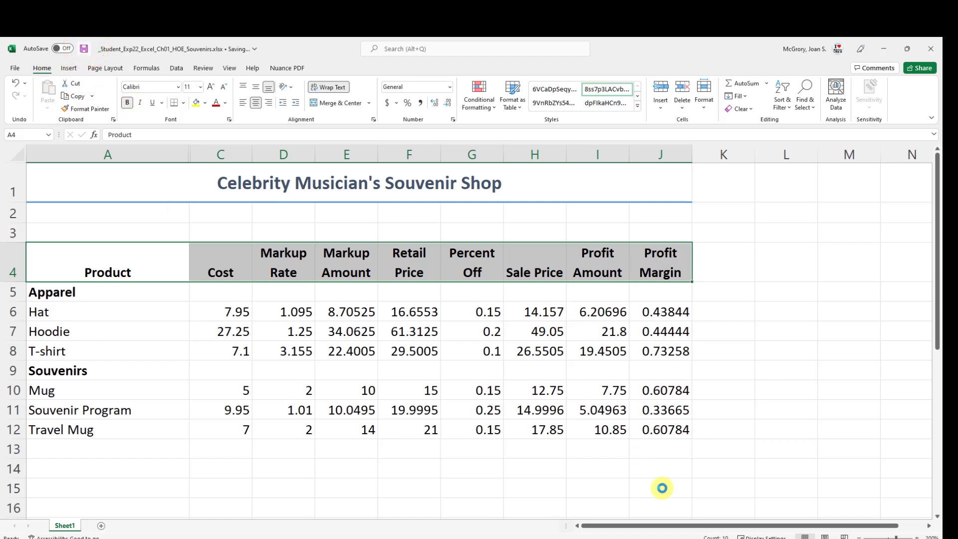
key(alt+Tab)
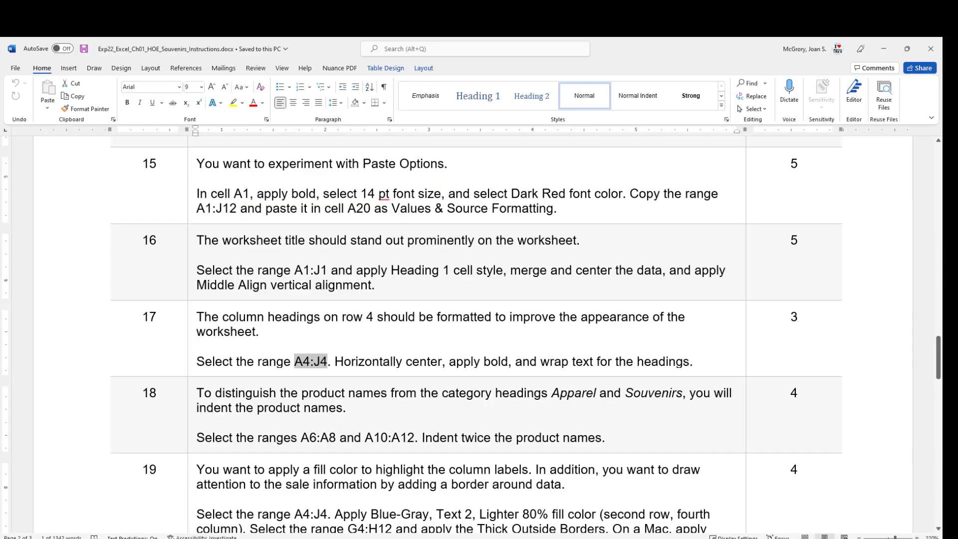
scroll(324, 370, down, 1)
scroll(324, 371, down, 1)
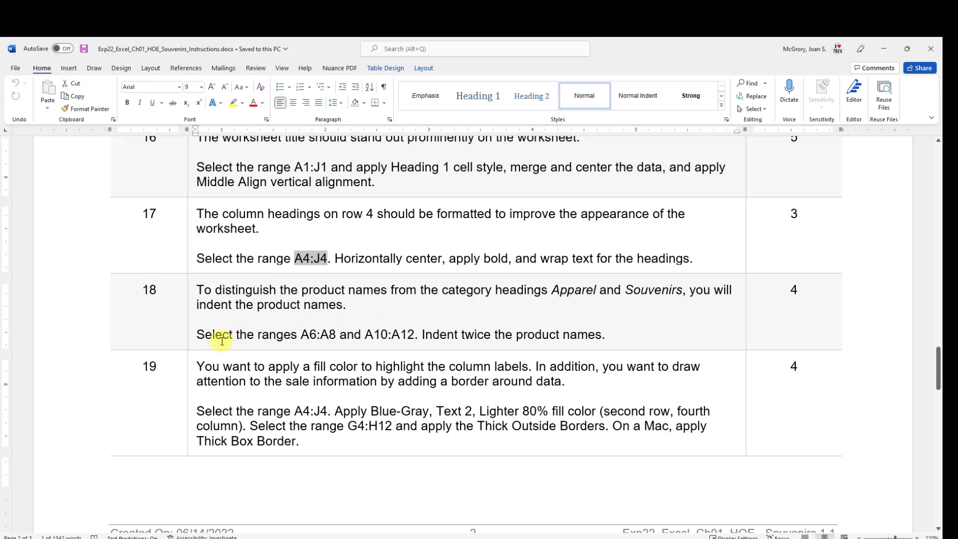
drag(302, 334, 392, 334)
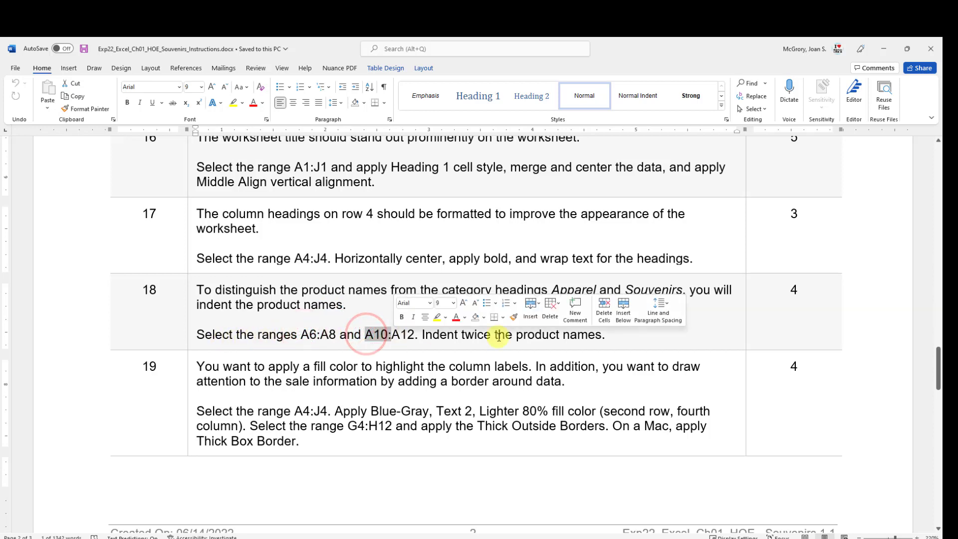
click(603, 336)
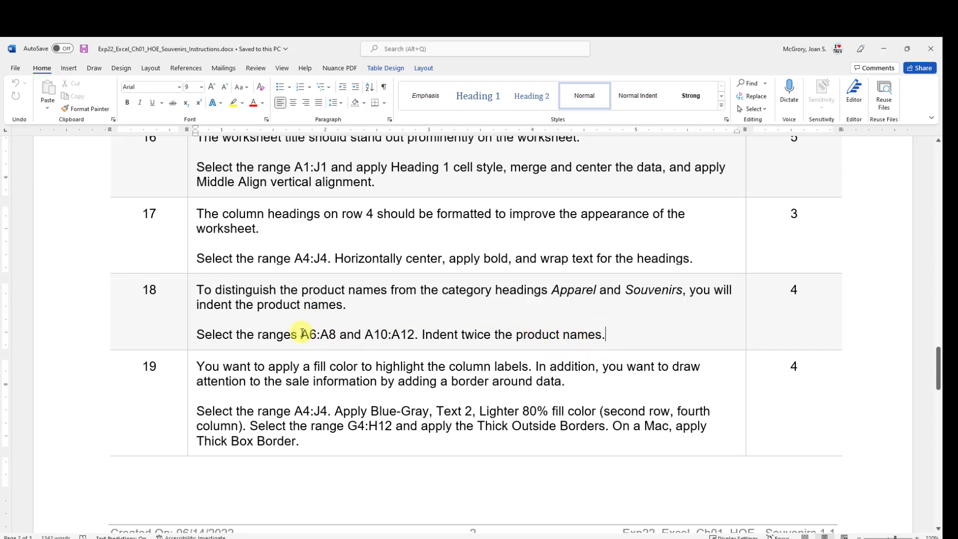
drag(301, 333, 332, 334)
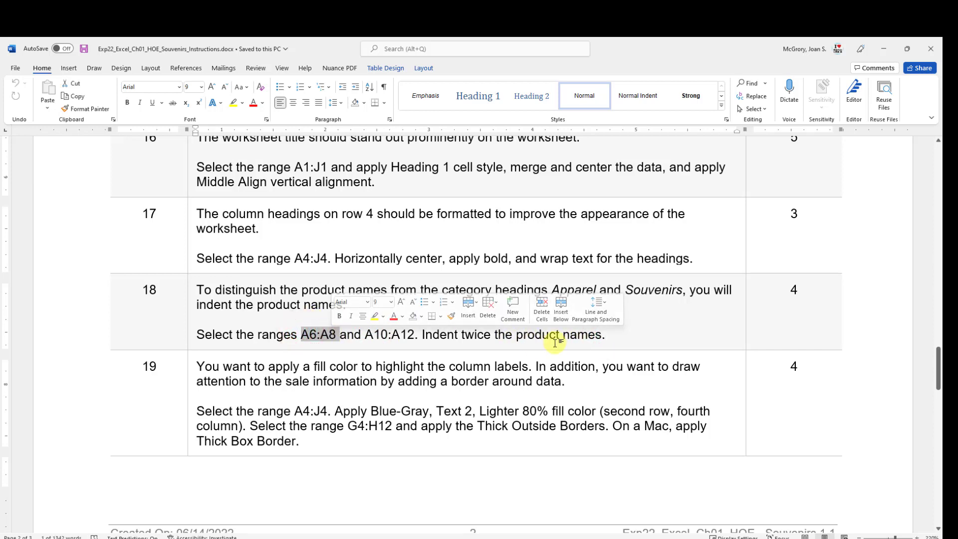
drag(364, 334, 390, 334)
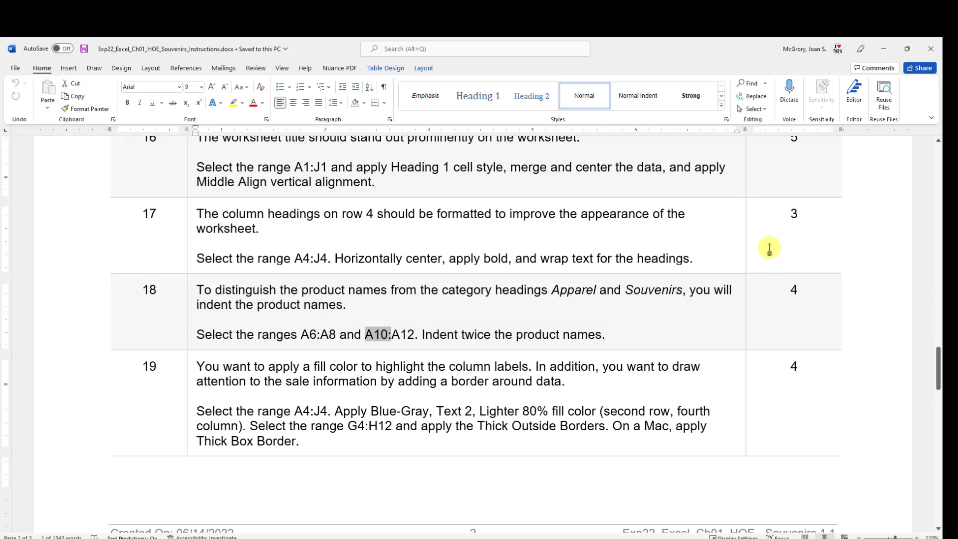
Step: Switch to the Excel workbook and indent the product names in A6:A8 and A10:A12 twice
click(883, 49)
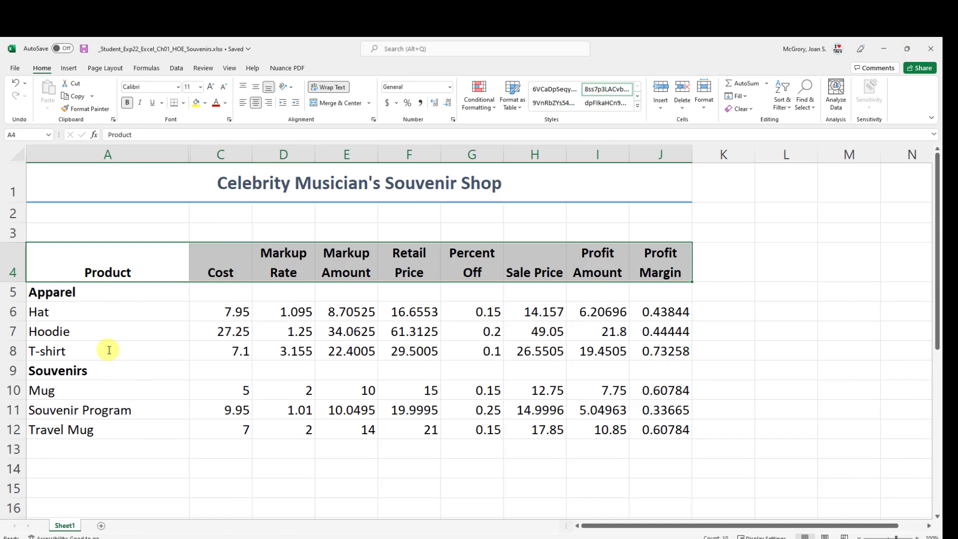
drag(87, 312, 85, 349)
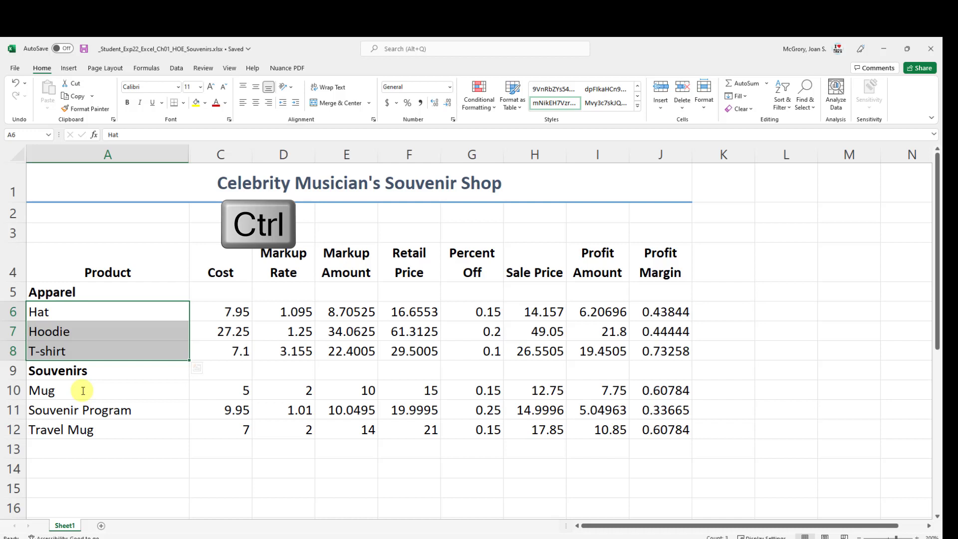
drag(82, 390, 79, 427)
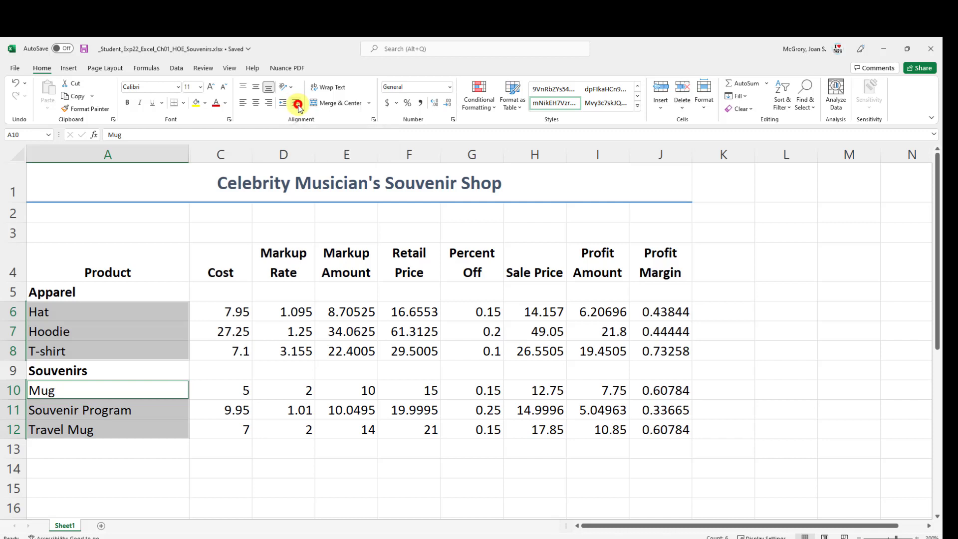
click(296, 103)
click(297, 103)
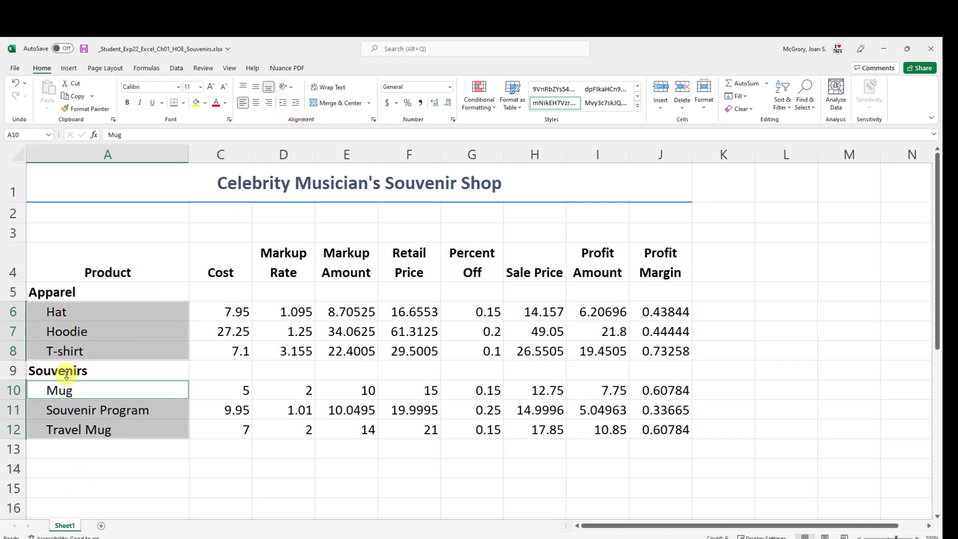
click(109, 330)
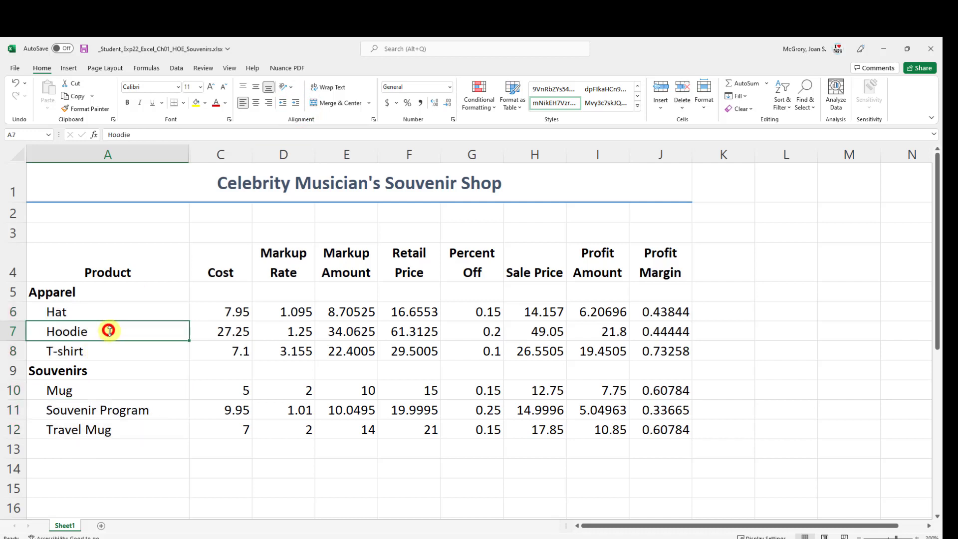
Step: Save the workbook, switch to the Word instructions and read step 19 about the heading fill color and the border
click(84, 50)
key(alt+Tab)
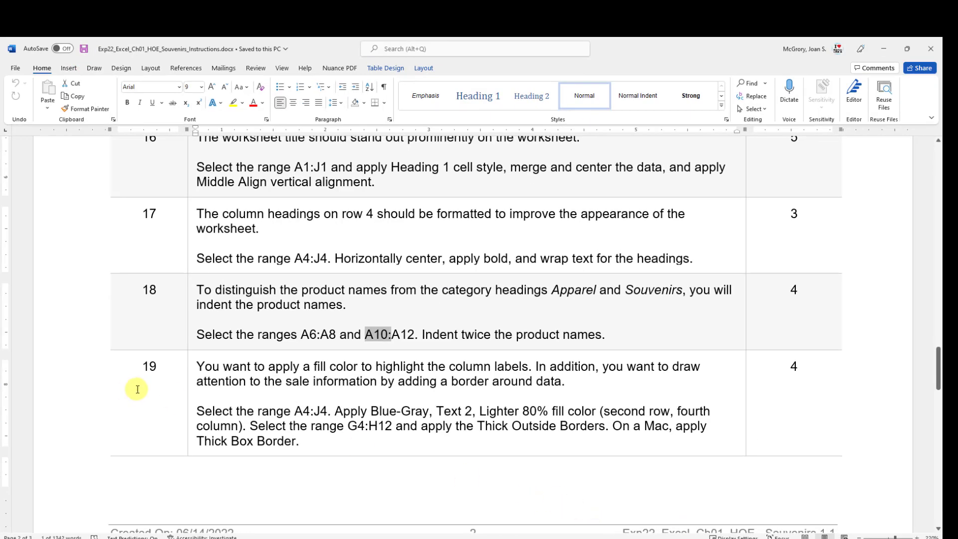
click(212, 382)
scroll(220, 394, down, 1)
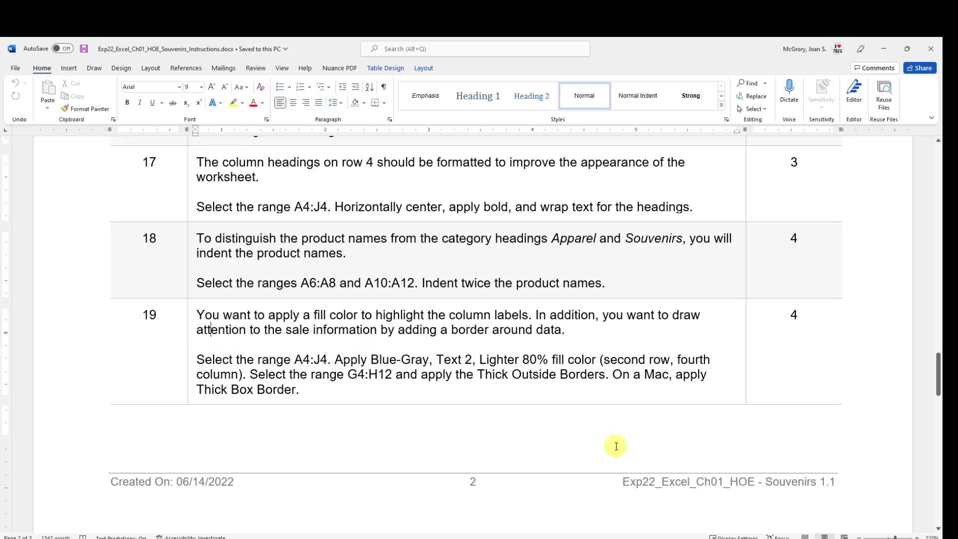
Step: Switch to the Excel workbook and fill the column headings in A4:J4 with Blue-Gray, Text 2, Lighter 80%
key(alt+Tab)
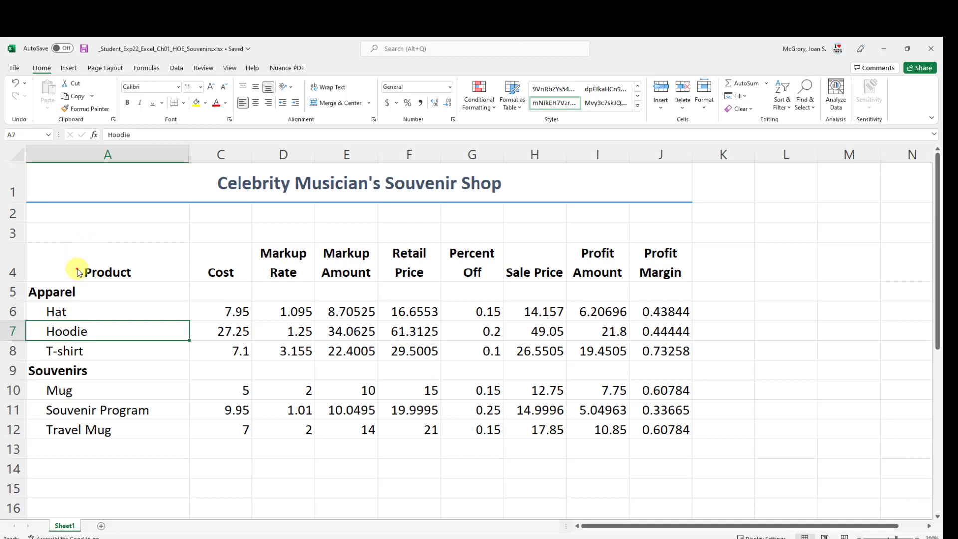
drag(77, 270, 661, 278)
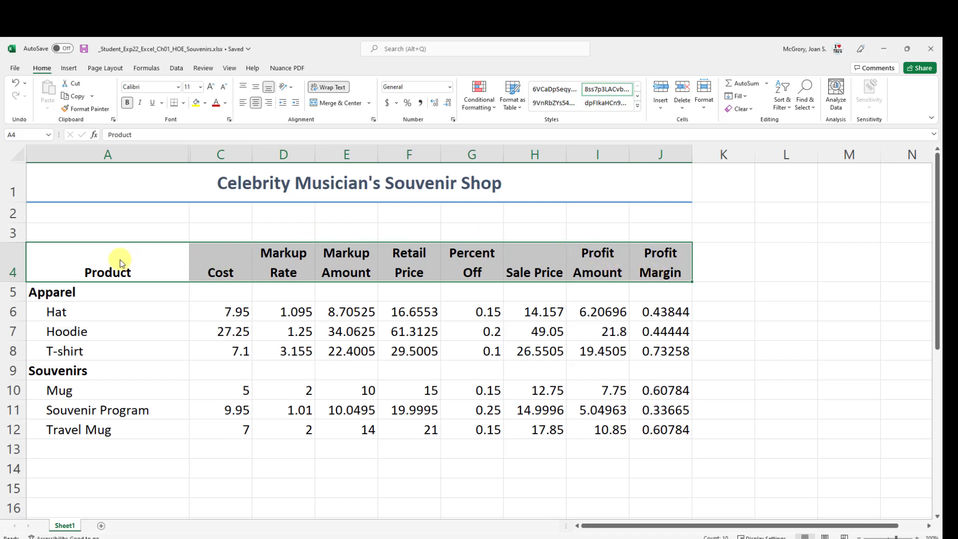
click(206, 103)
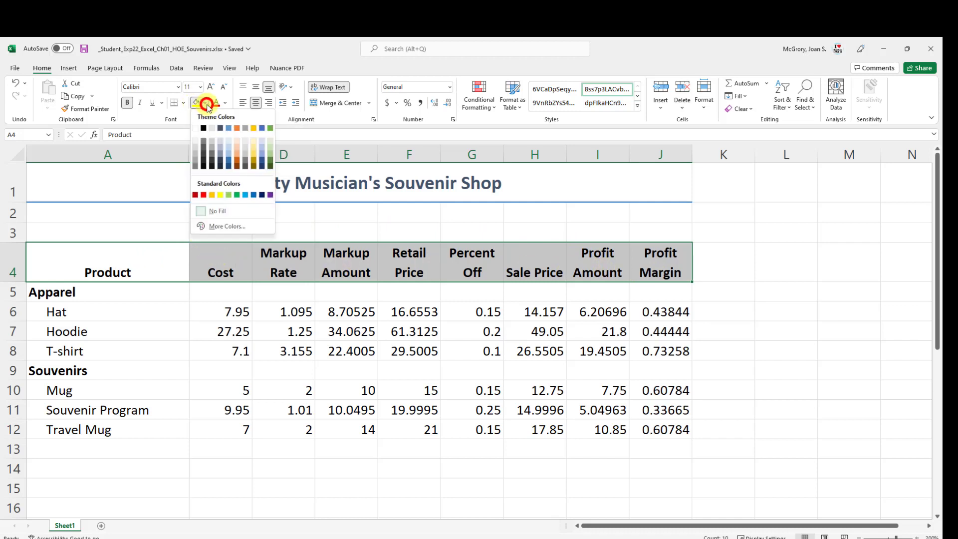
click(220, 144)
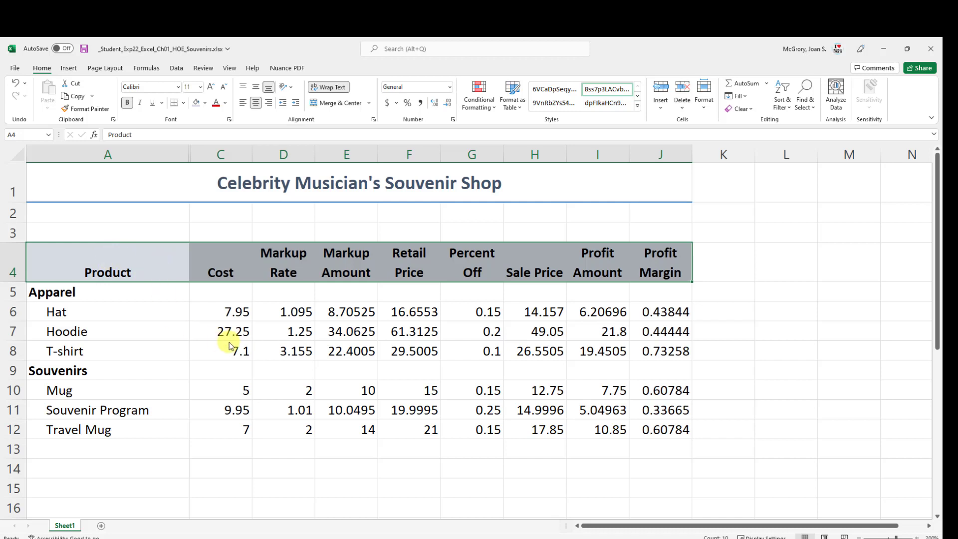
click(396, 391)
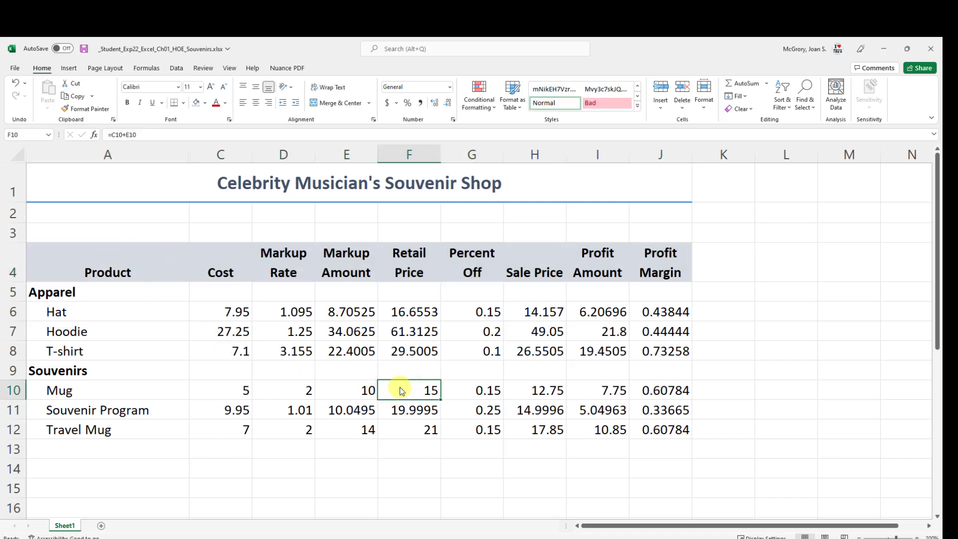
drag(121, 263, 670, 264)
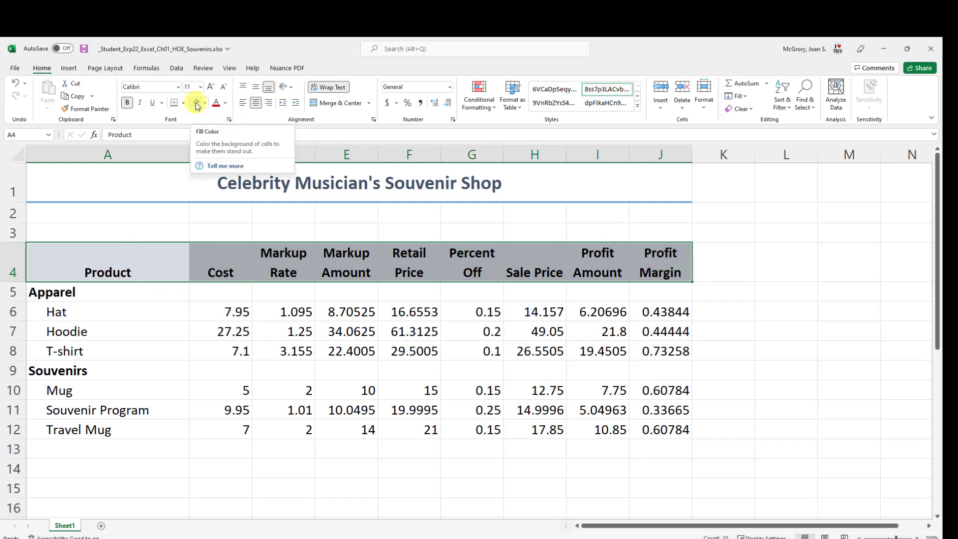
click(449, 412)
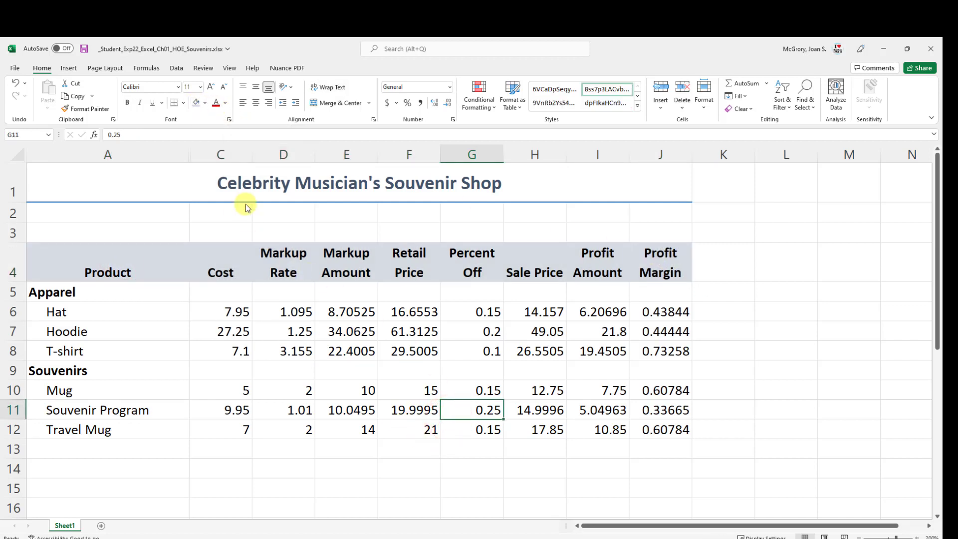
drag(141, 256, 703, 253)
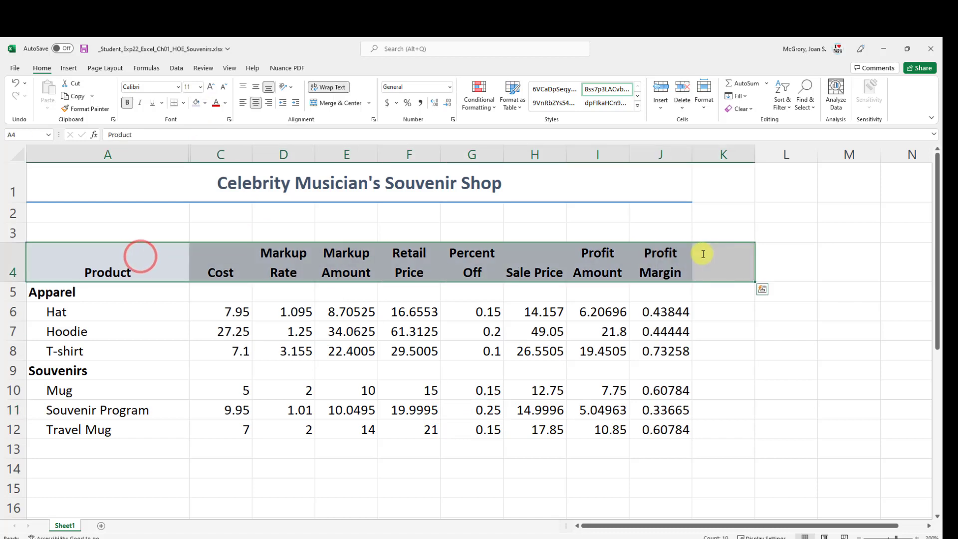
click(108, 264)
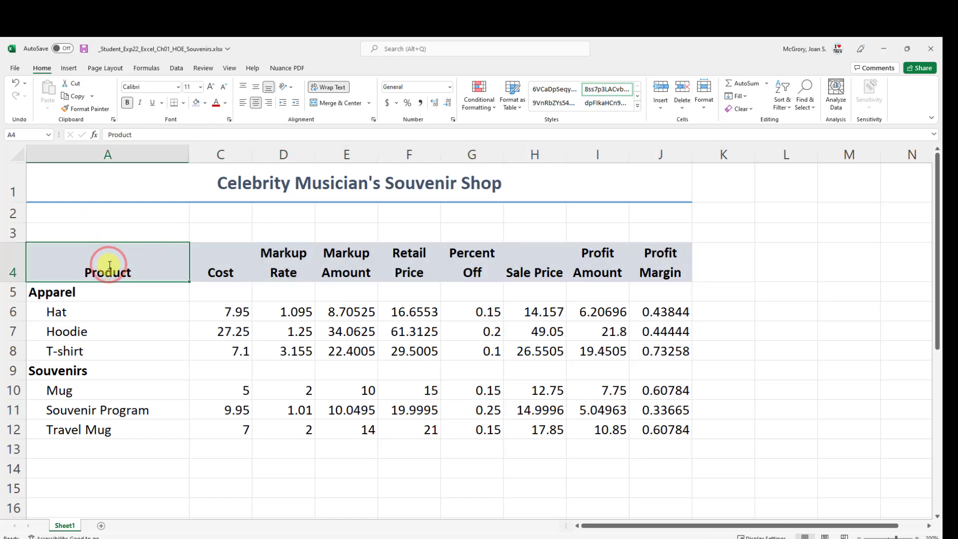
drag(110, 264, 649, 263)
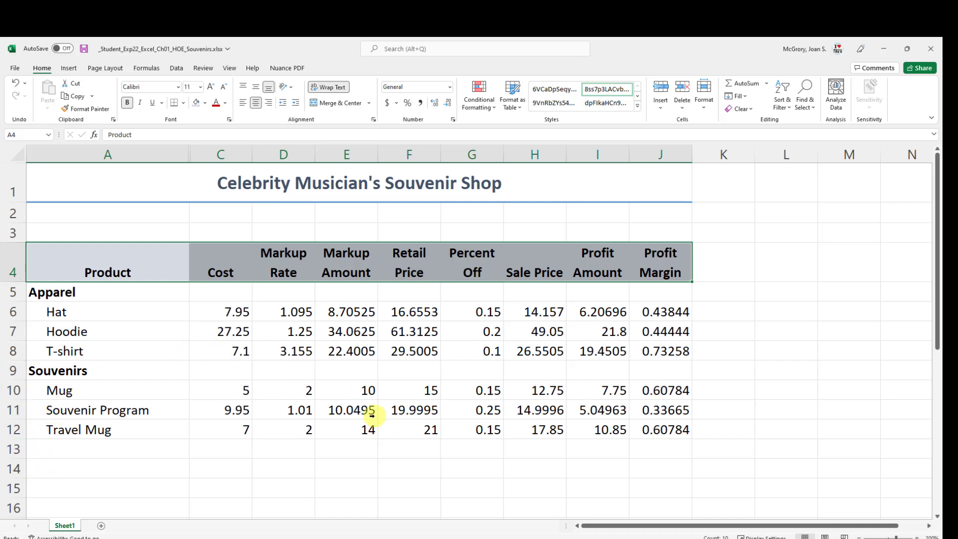
Step: Apply Thick Outside Borders around the sale information in G4:H12
click(468, 271)
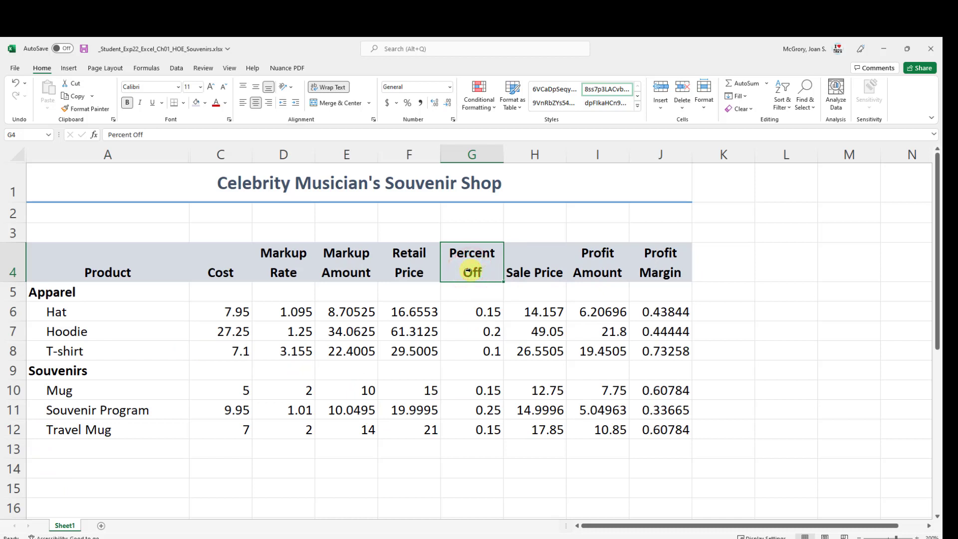
drag(488, 271, 518, 434)
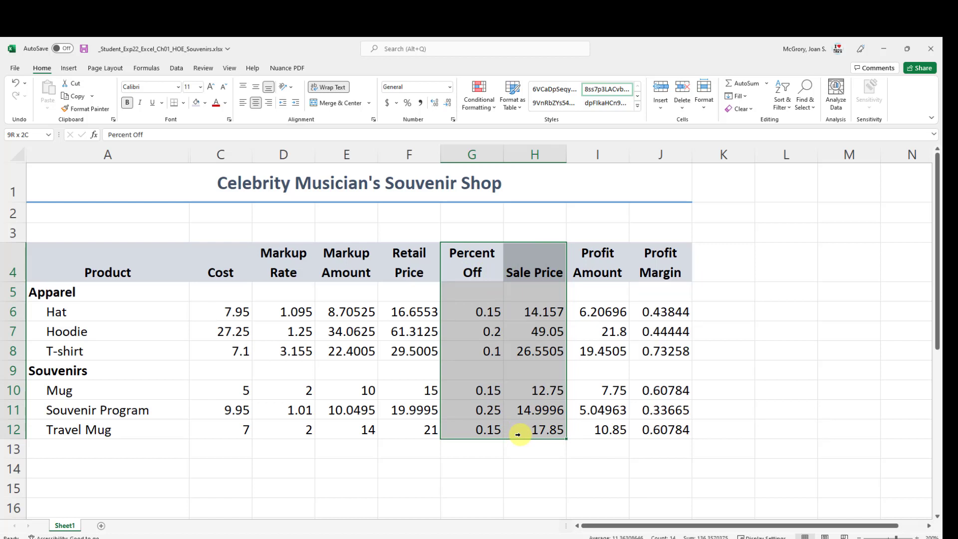
drag(517, 435, 518, 435)
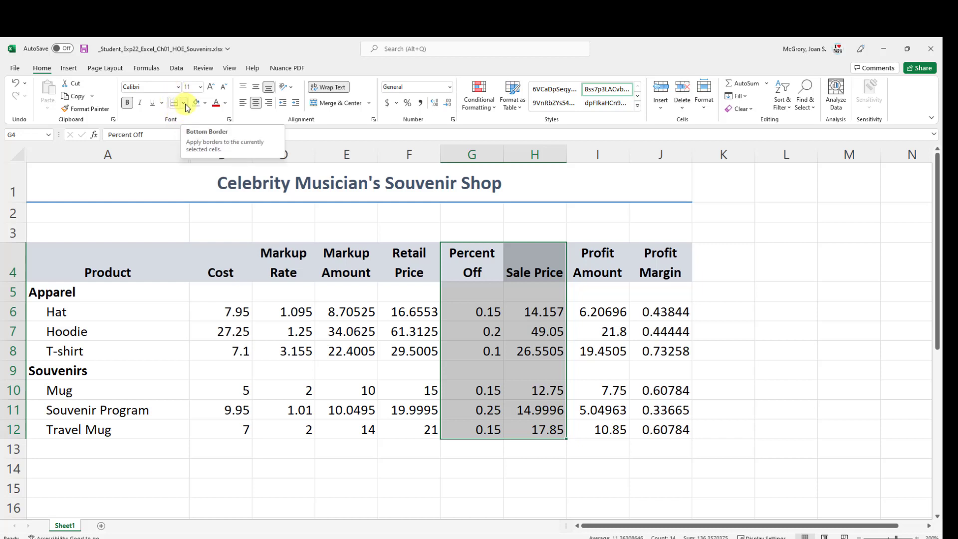
click(185, 106)
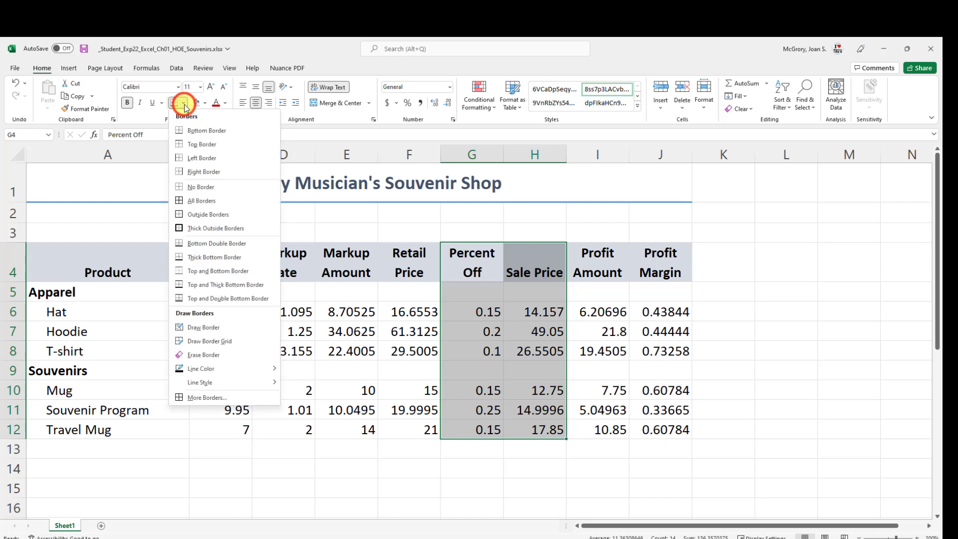
click(210, 230)
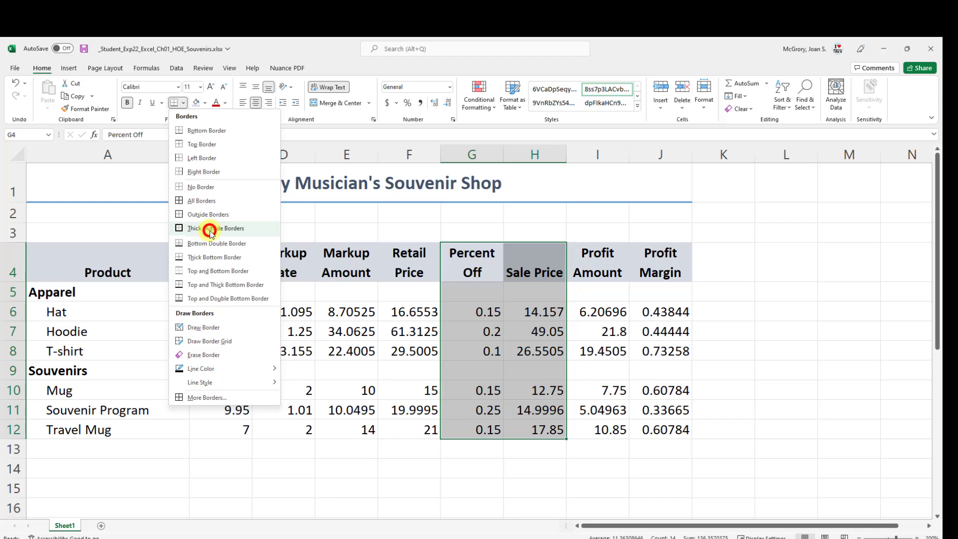
click(185, 104)
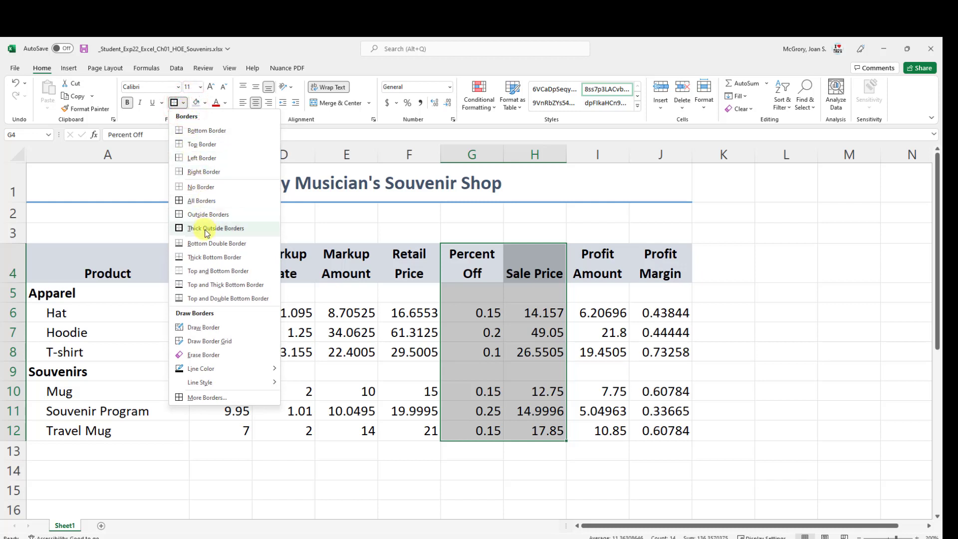
click(527, 349)
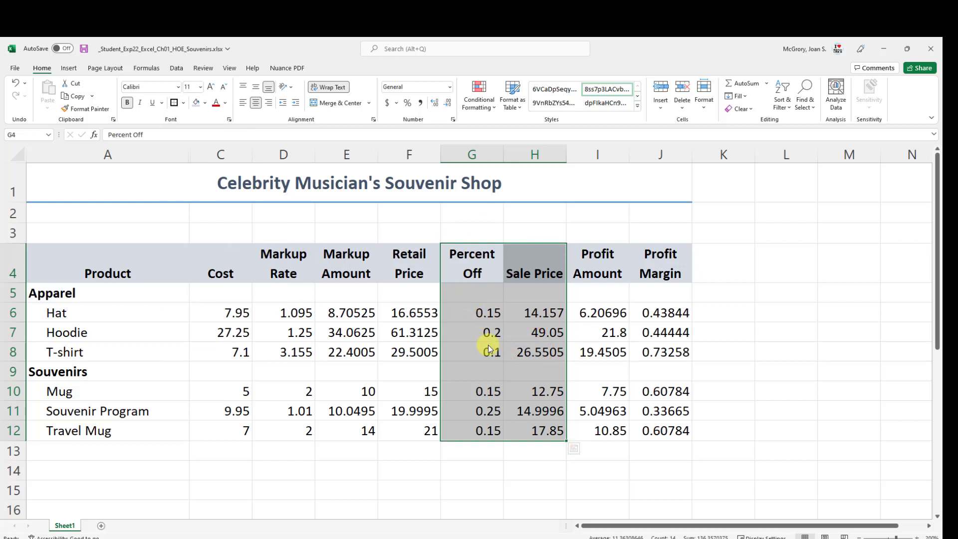
click(289, 366)
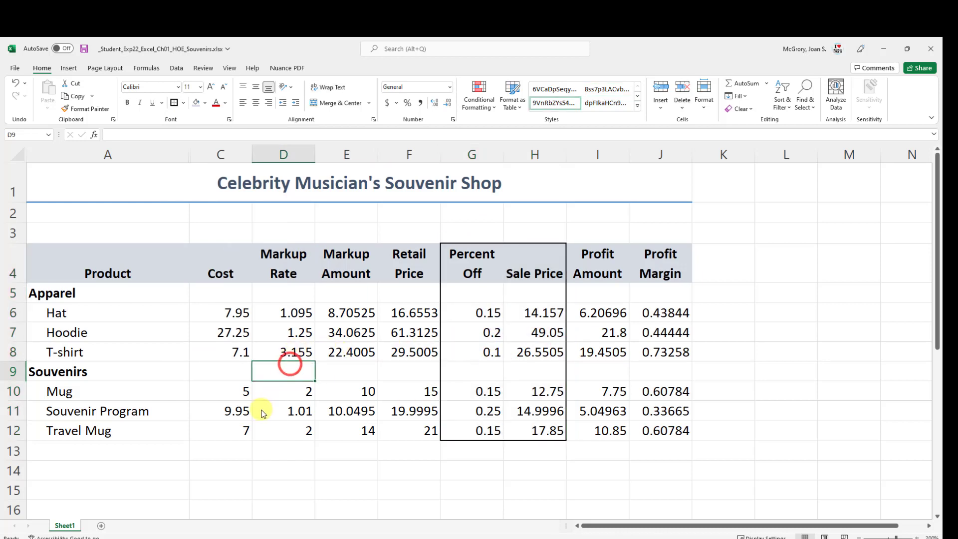
click(175, 470)
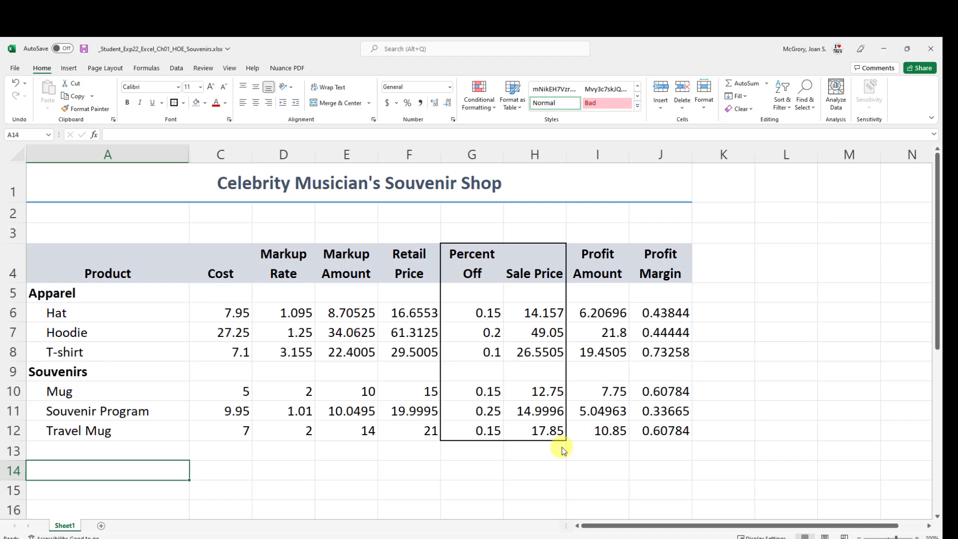
Step: Save the workbook, switch to the Word instructions and read step 20 about the Accounting Number Format
click(85, 50)
key(alt+Tab)
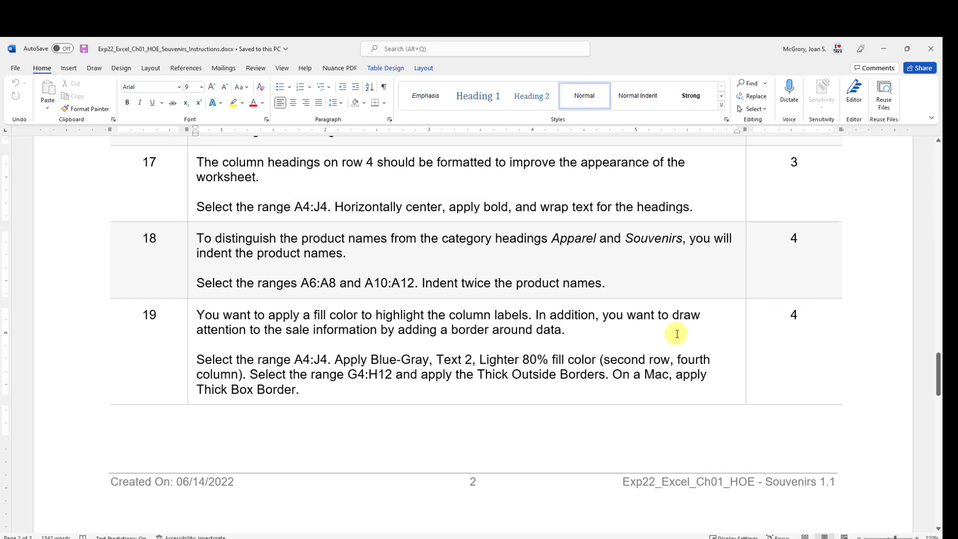
scroll(433, 343, down, 1)
scroll(433, 344, down, 8)
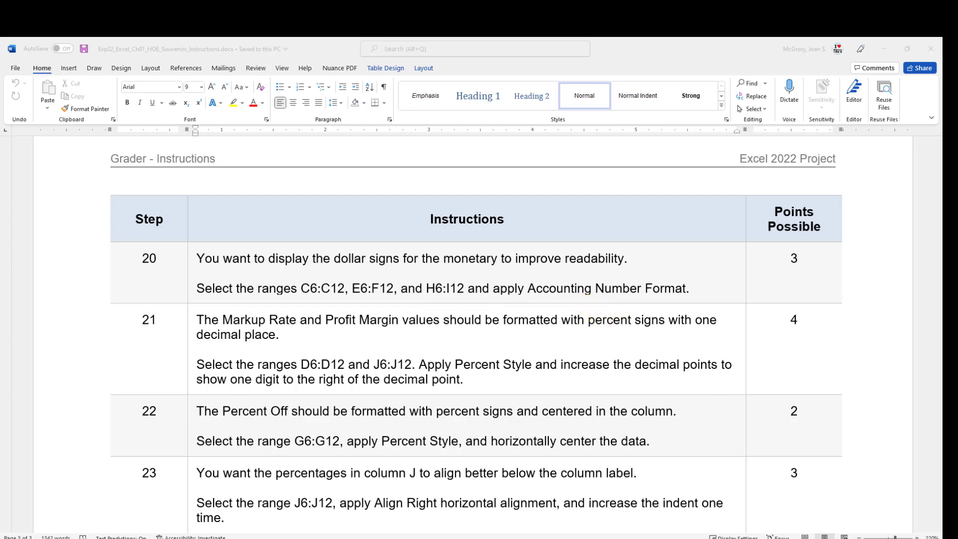
Step: Switch to the Excel workbook and apply the Accounting number format to C6:C12, E6:F12 and H6:I12
key(alt+Tab)
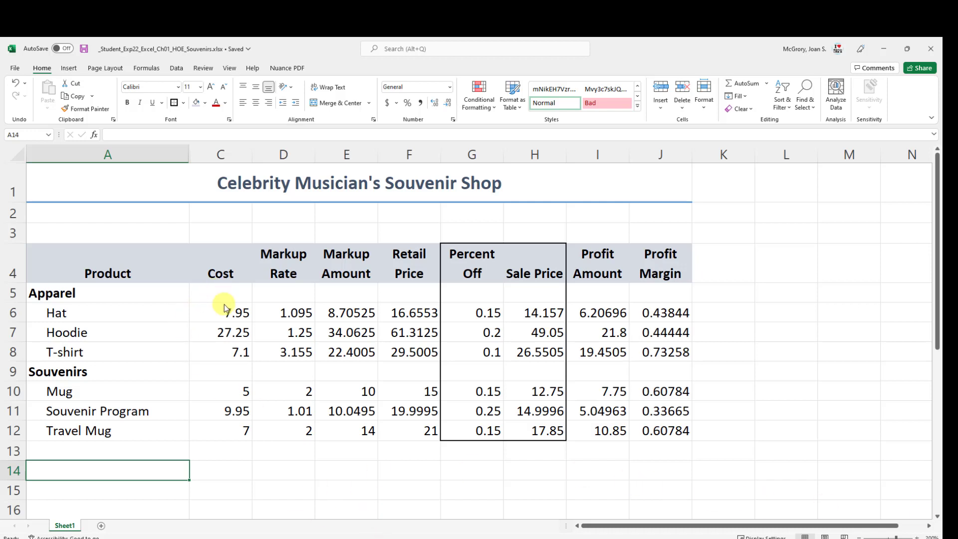
drag(230, 310, 241, 429)
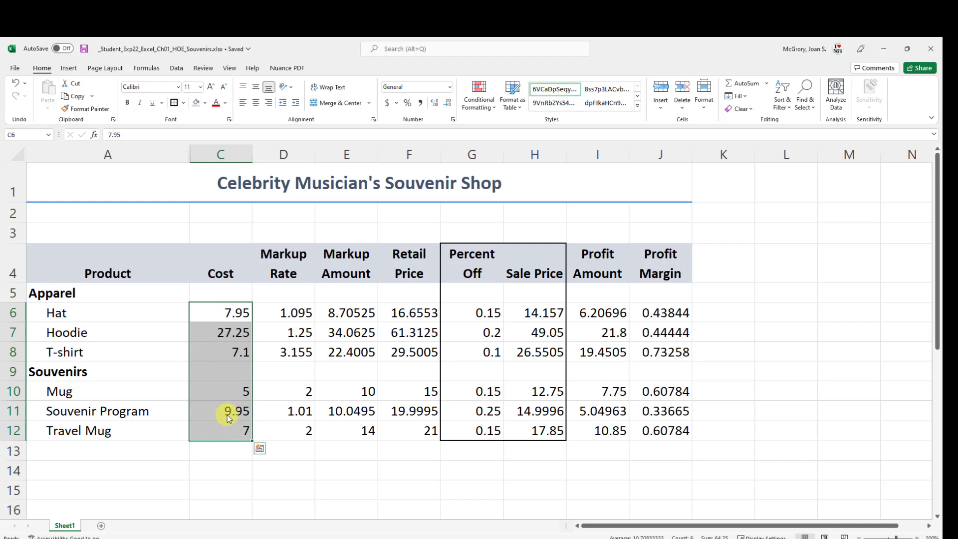
key(ctrl)
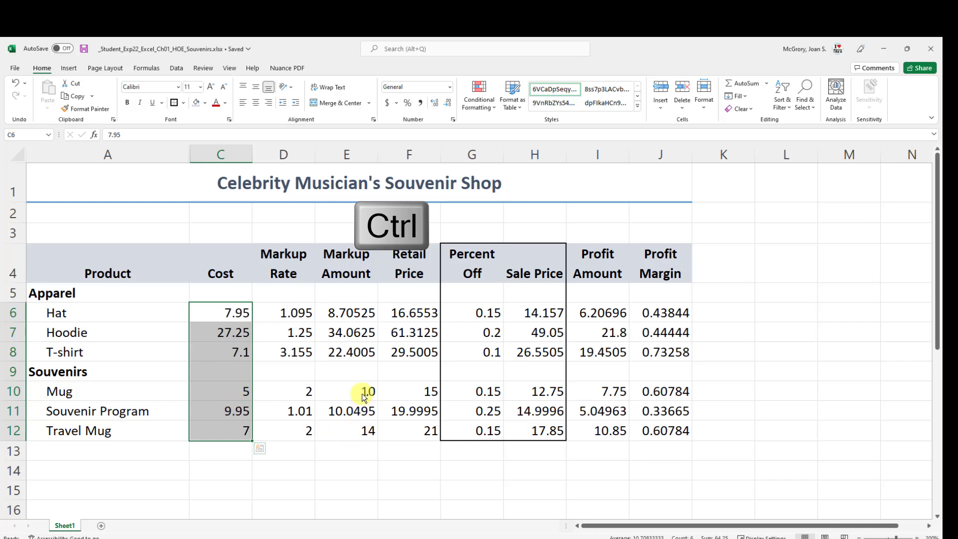
drag(351, 312, 398, 449)
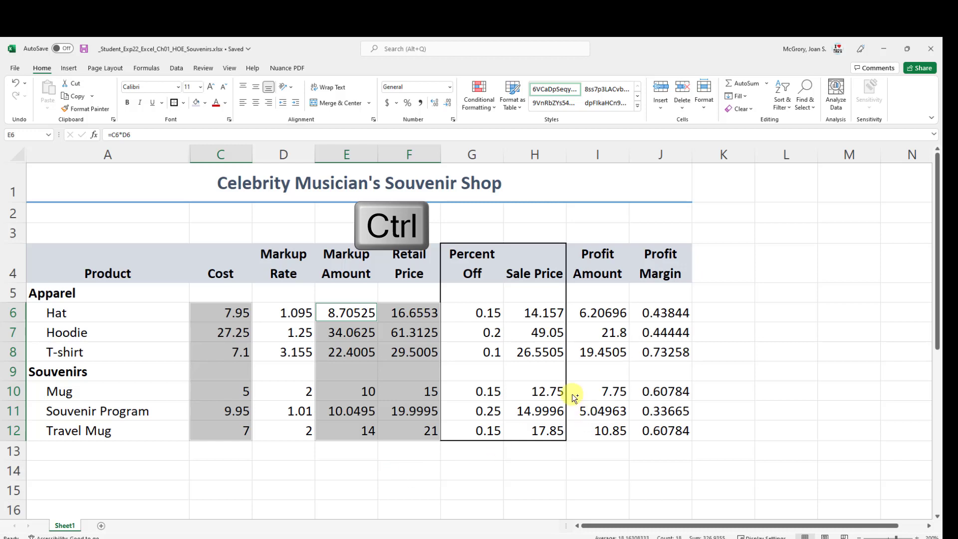
drag(542, 314, 596, 435)
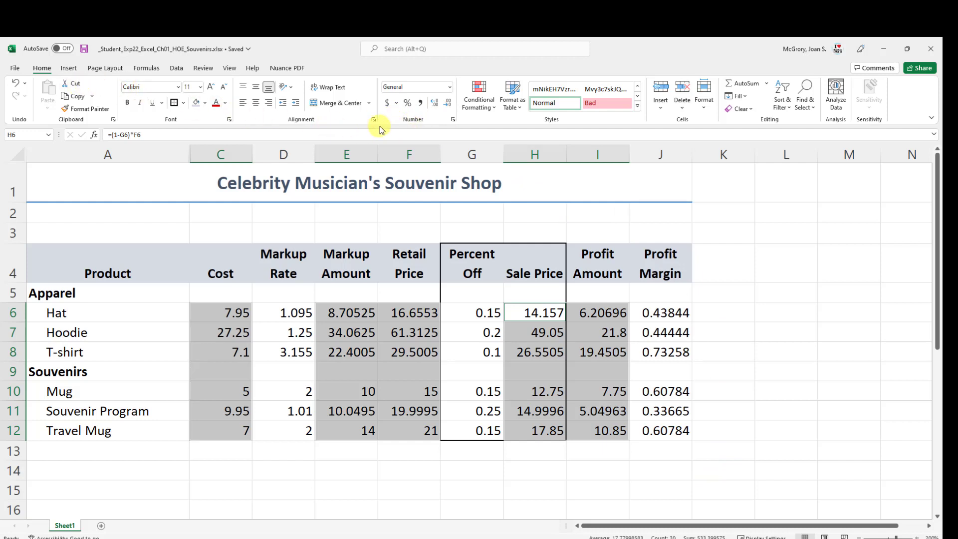
click(451, 89)
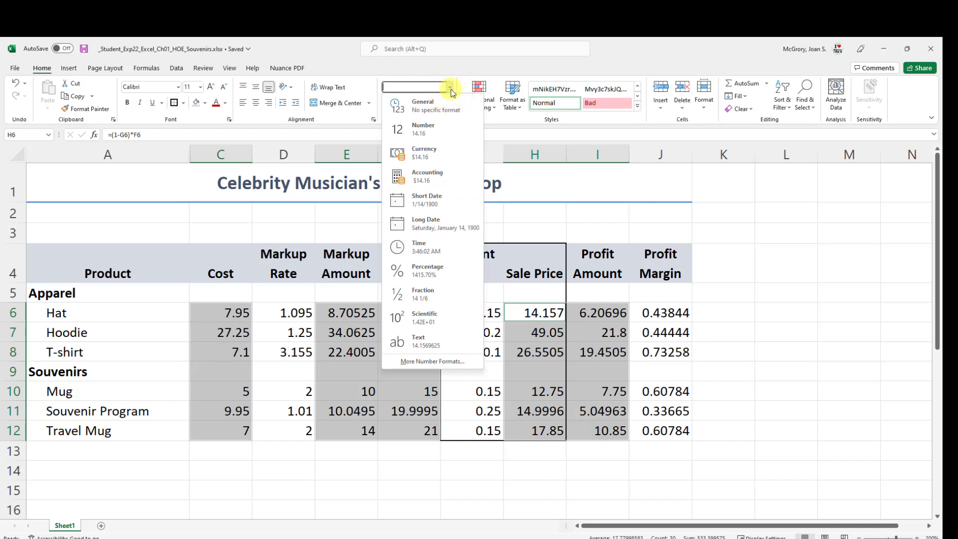
click(405, 181)
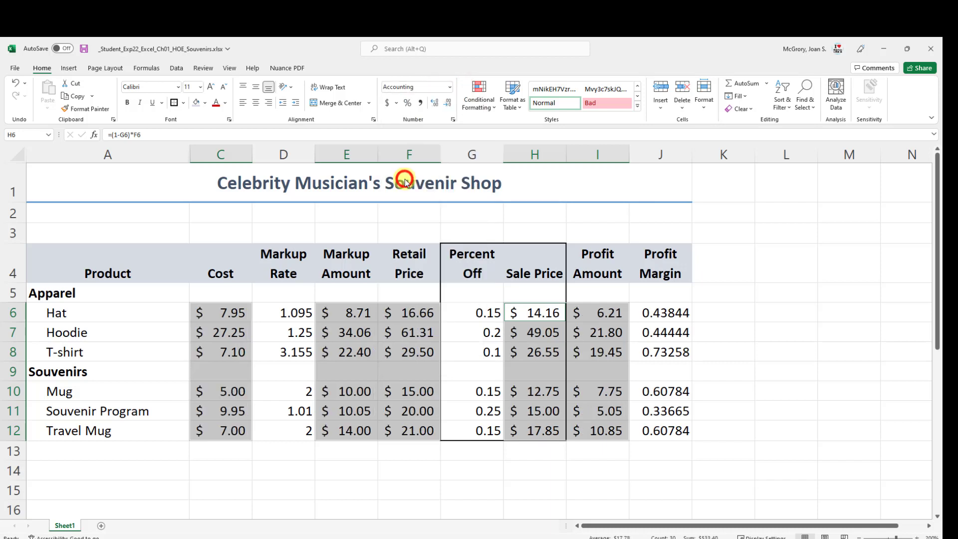
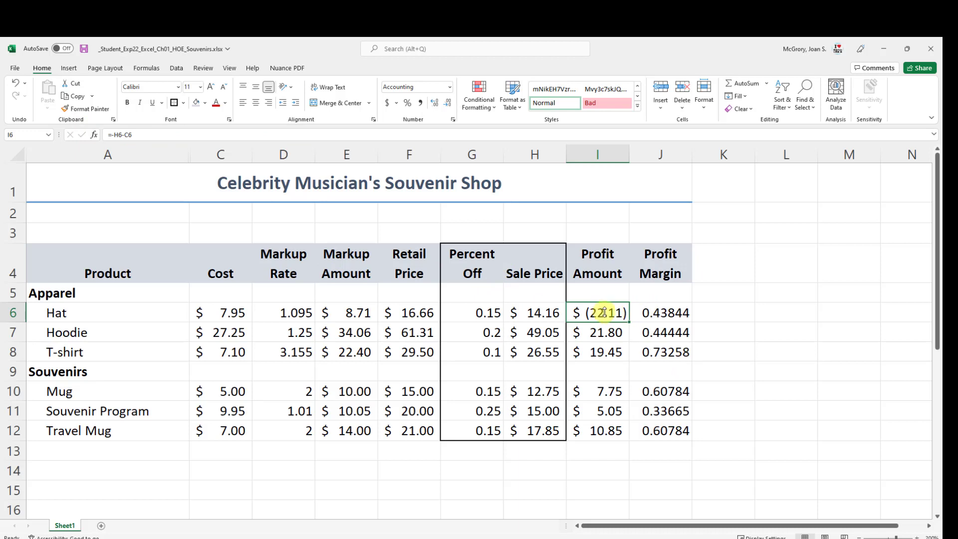
Step: Undo the last formula change in cell I6 and save the workbook
key(ctrl+z)
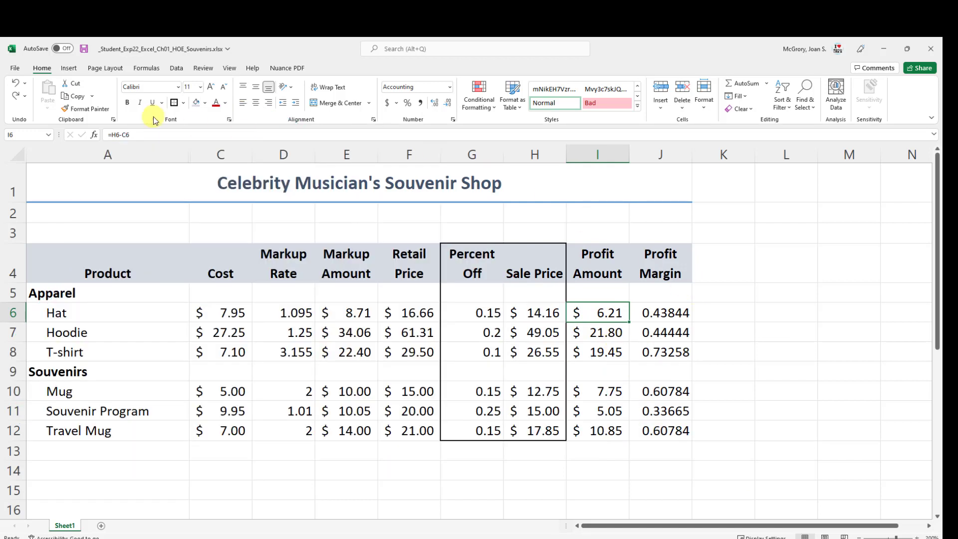
click(85, 49)
Step: Switch to the Word instructions, highlight "formatted with percent signs" in step 21, and highlight Percentages in the PEMDAS.txt Notepad file
key(alt+Tab)
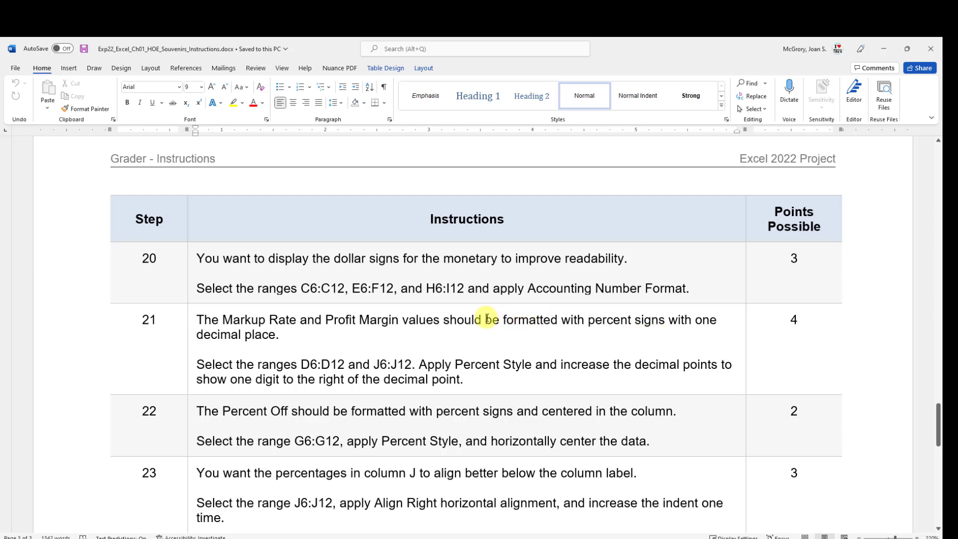
drag(503, 319, 655, 321)
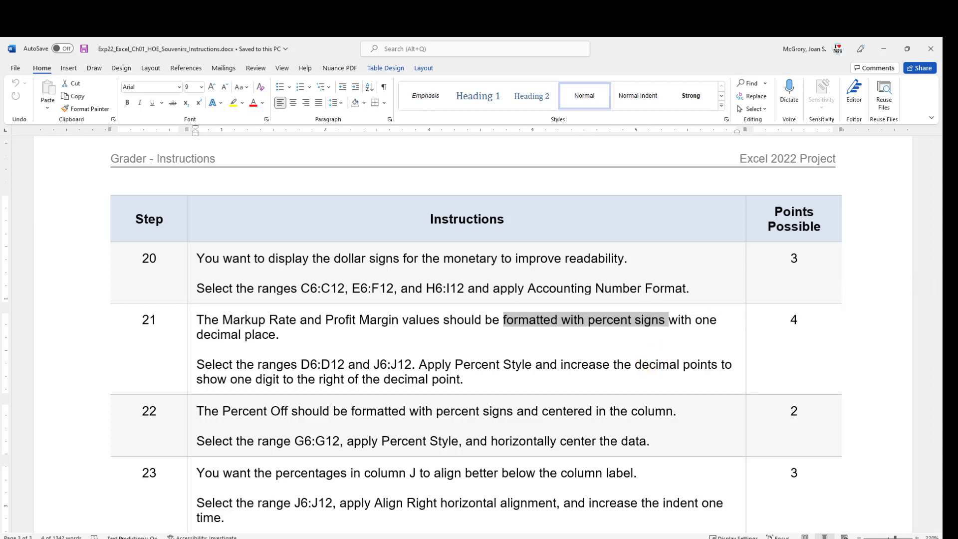
key(alt+Tab)
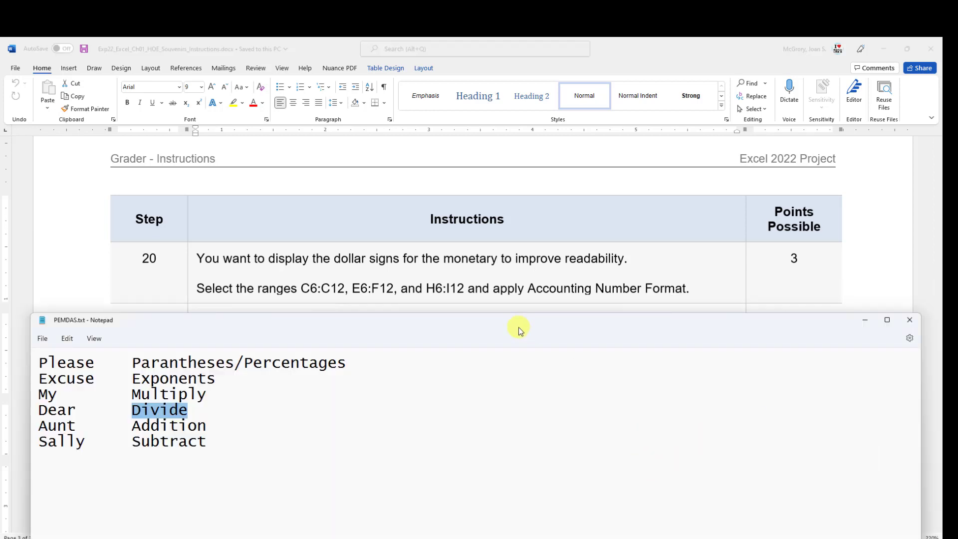
drag(519, 326, 555, 164)
click(279, 206)
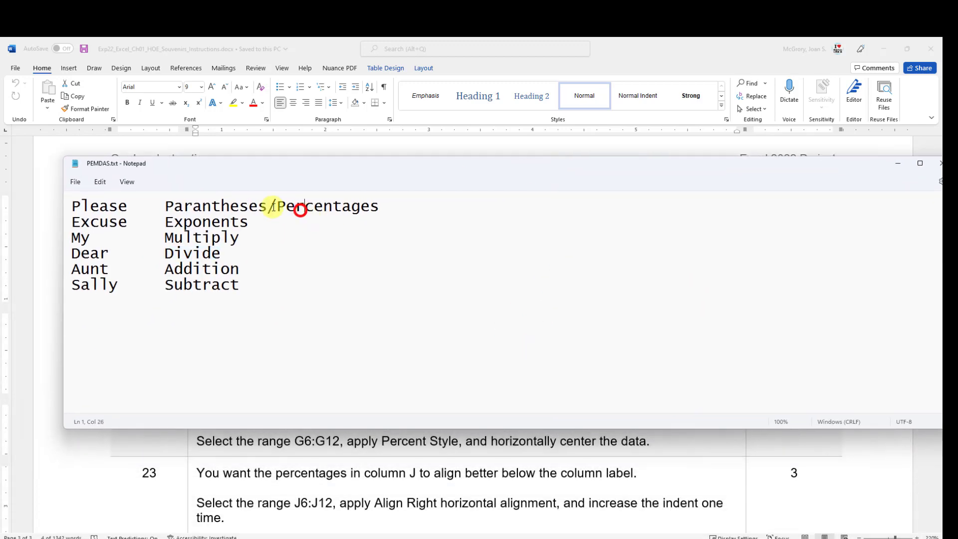
drag(279, 206, 381, 209)
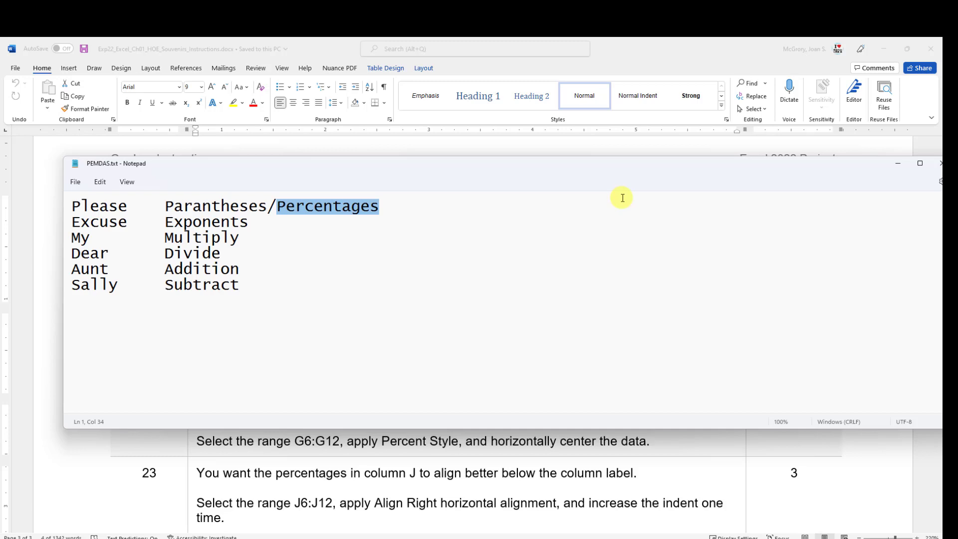
click(897, 164)
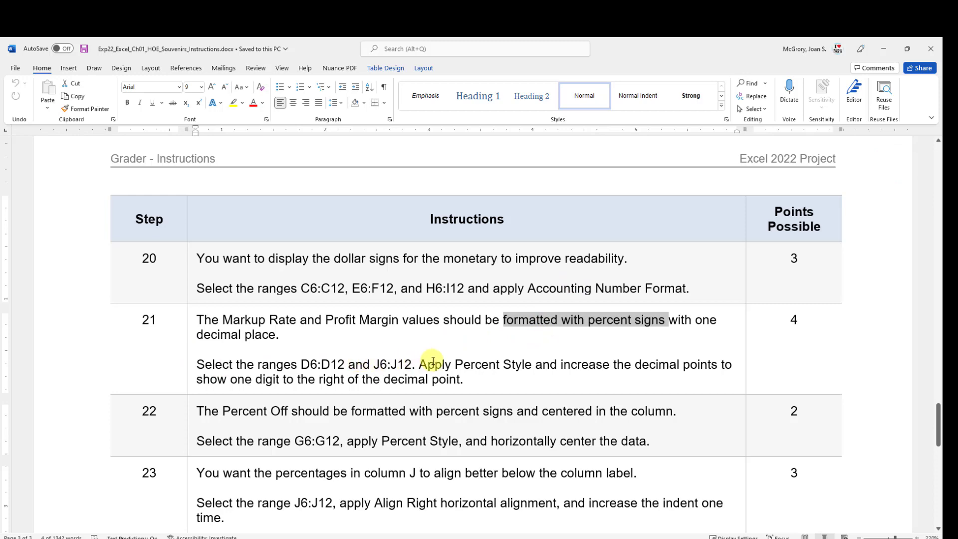
Step: Switch to the Excel workbook and apply Percent Style with one decimal place to D6:D12 and J6:J12
click(884, 49)
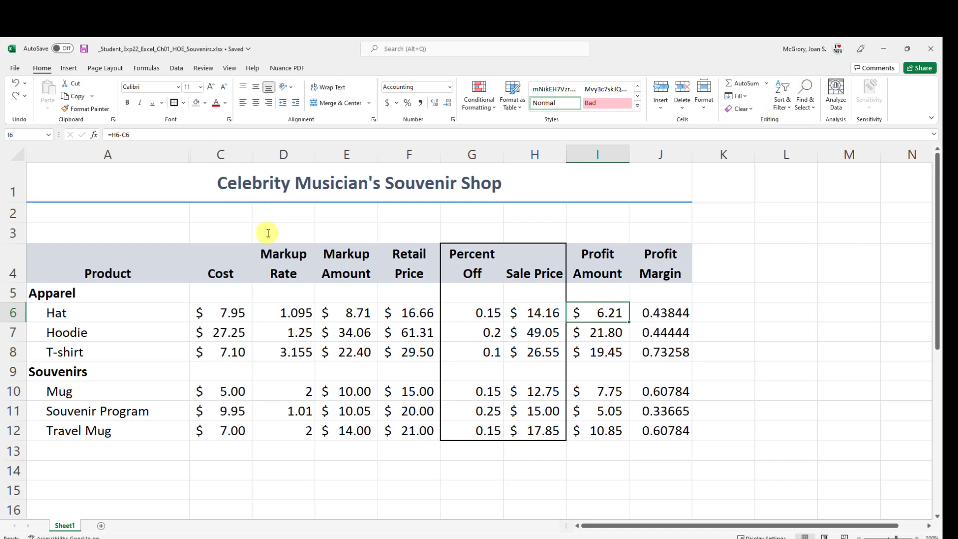
drag(293, 313, 299, 428)
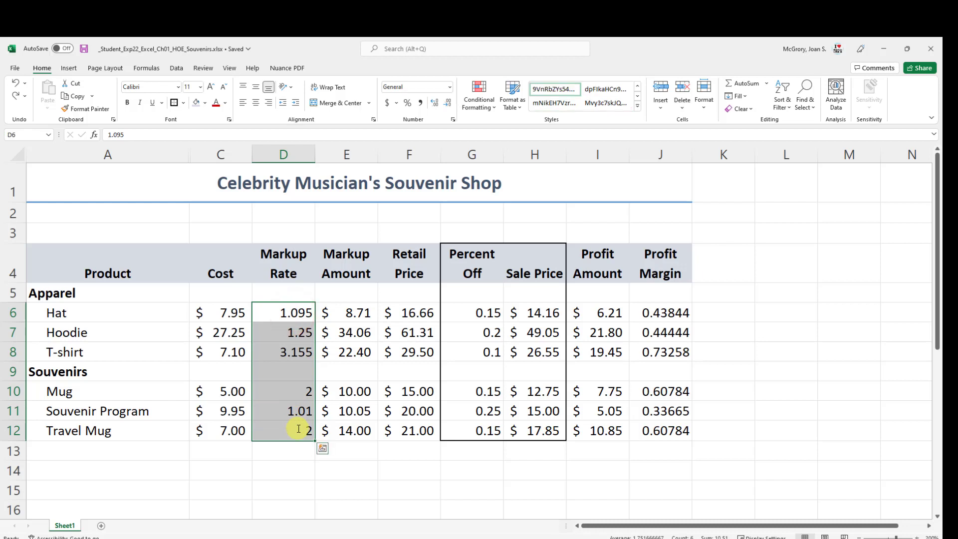
key(ctrl)
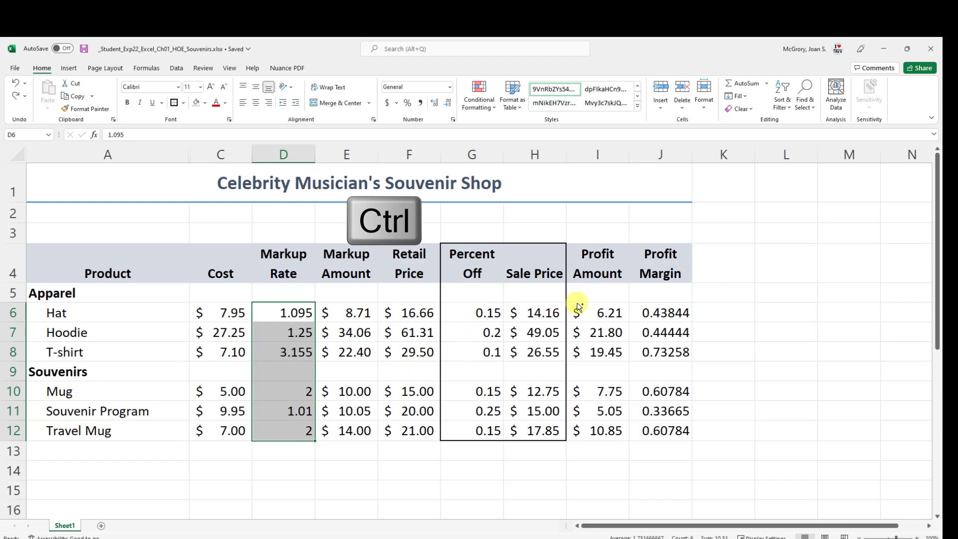
drag(655, 312, 668, 432)
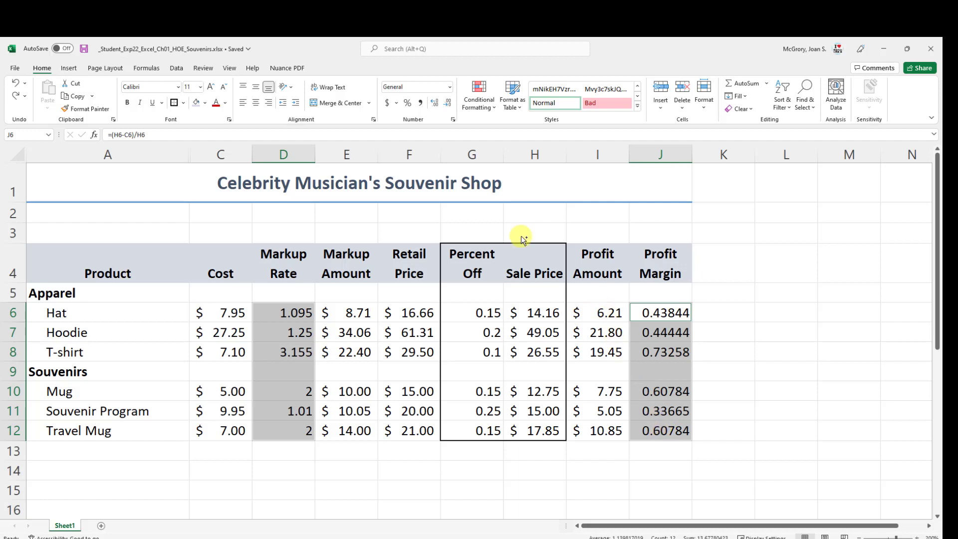
click(408, 104)
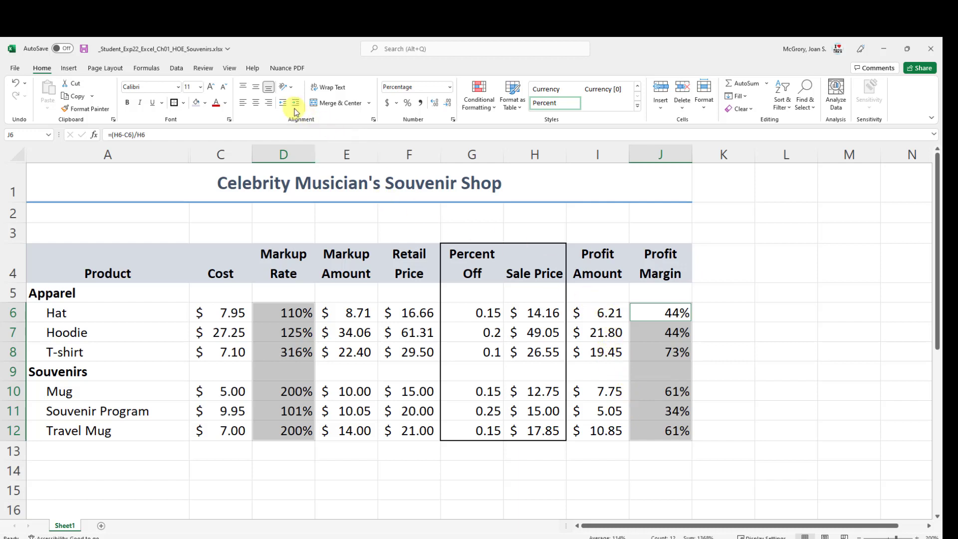
click(436, 105)
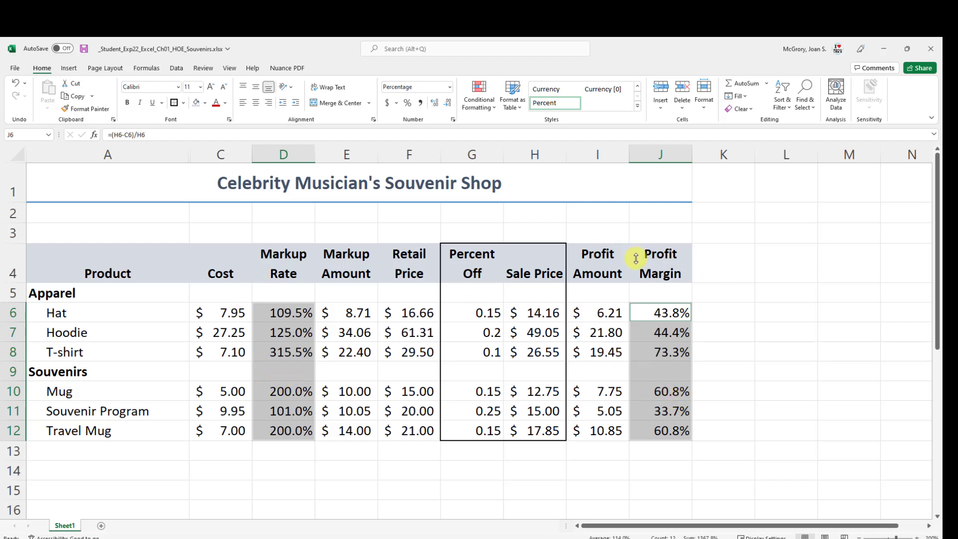
Step: Save the workbook, switch to the Word instructions and read step 22 about the Percent Off column
click(524, 314)
click(84, 48)
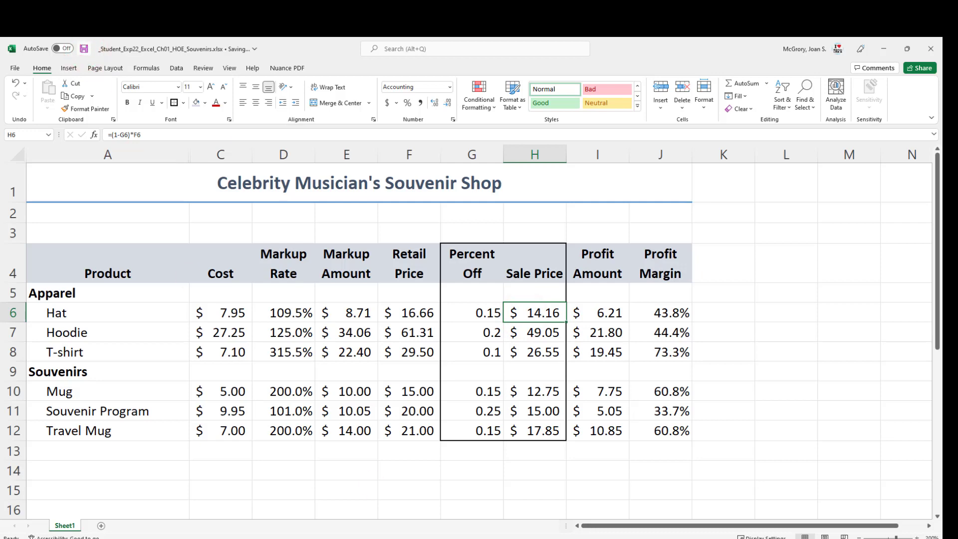
key(alt+Tab)
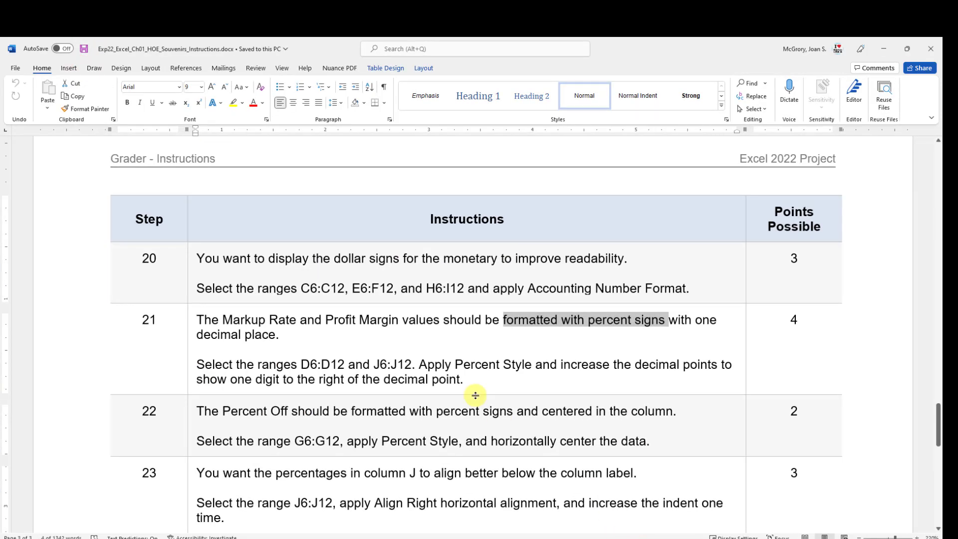
scroll(452, 395, down, 3)
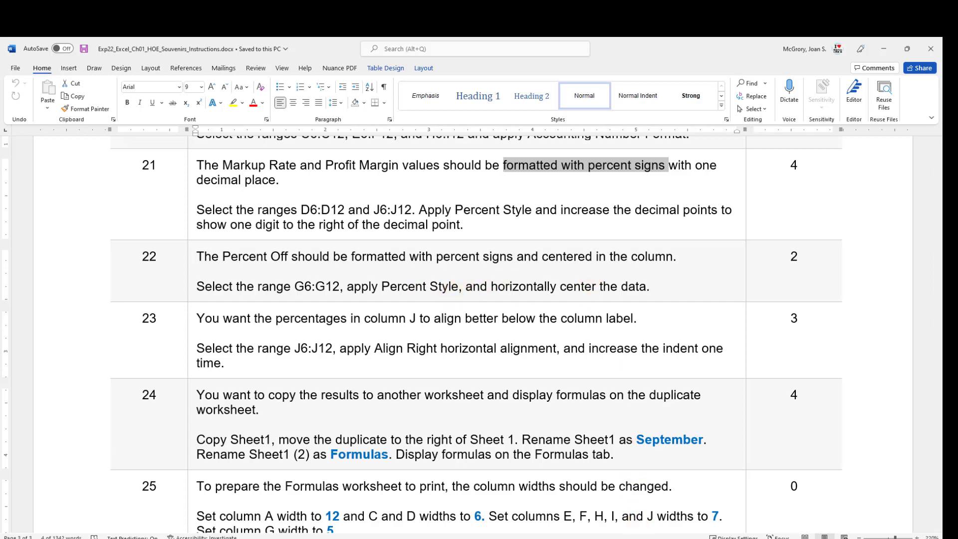
Step: Switch to the Excel workbook, apply Percent Style to G6:G12 and center the values horizontally
key(alt+Tab)
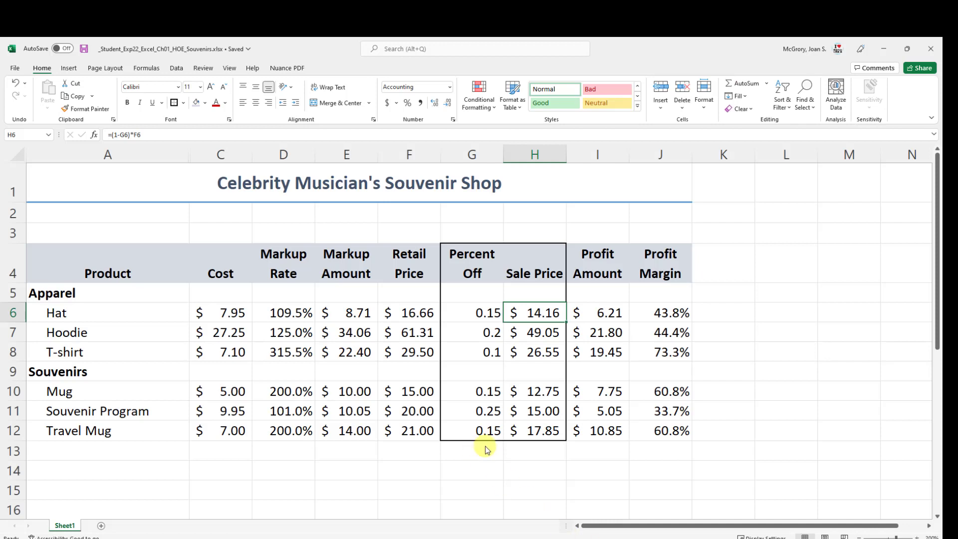
drag(479, 315, 487, 429)
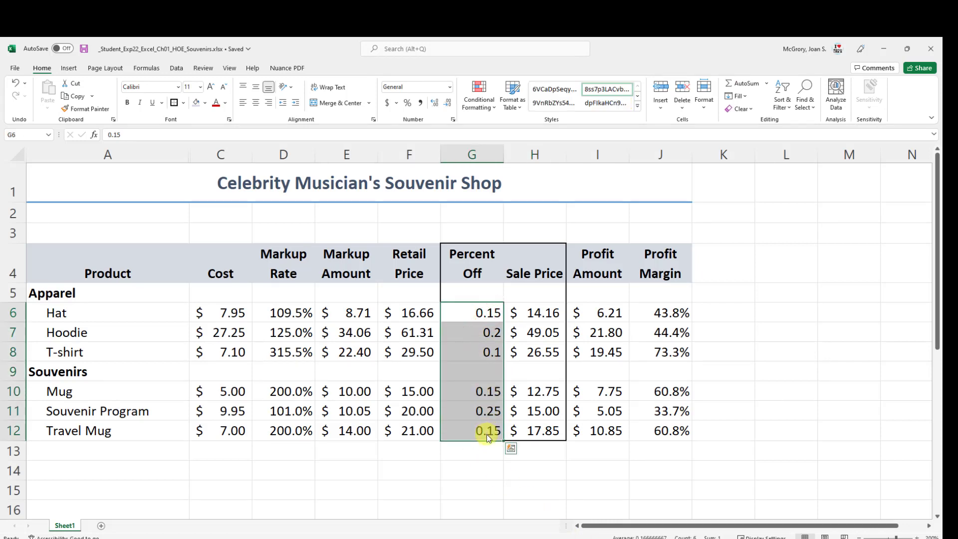
click(407, 104)
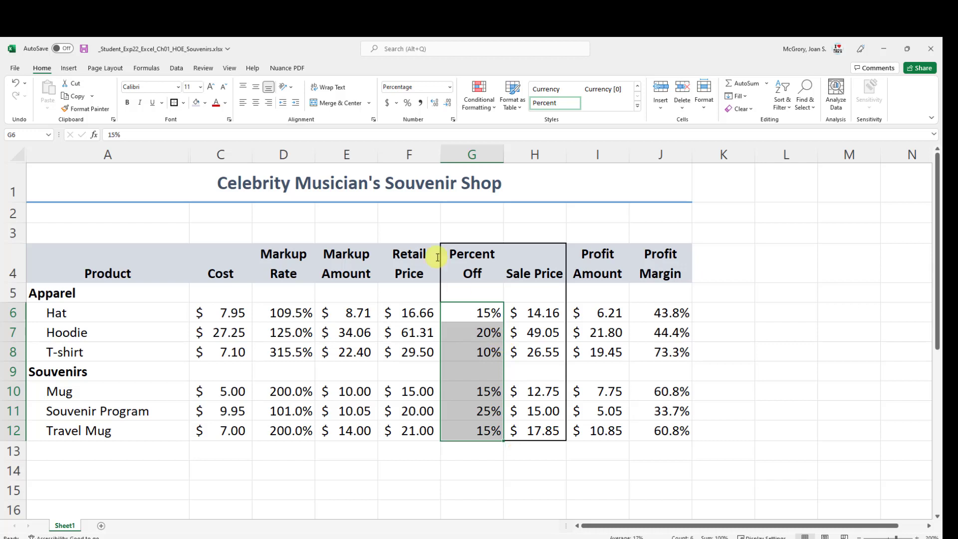
click(256, 102)
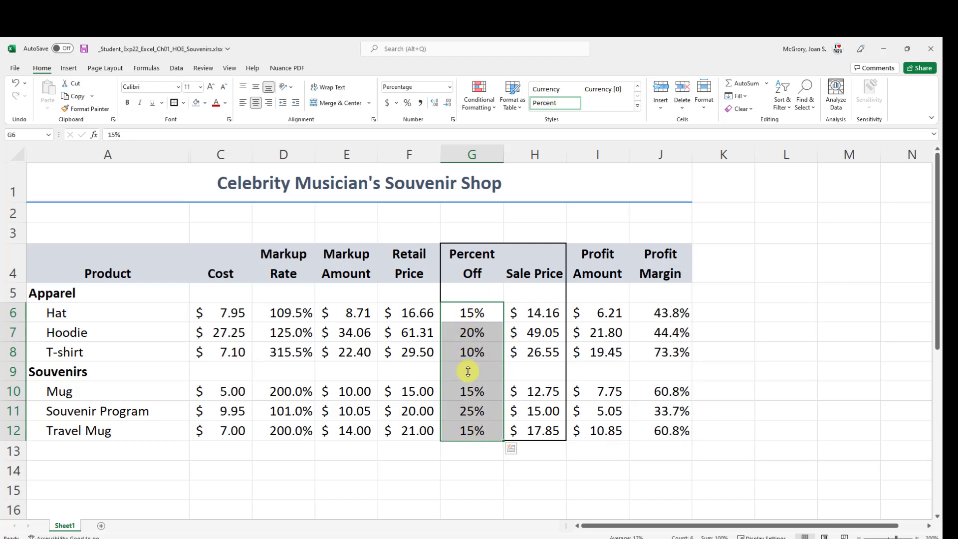
Step: Save the workbook, switch to the Word instructions and read step 23 about aligning the column J percentages
click(475, 430)
click(84, 49)
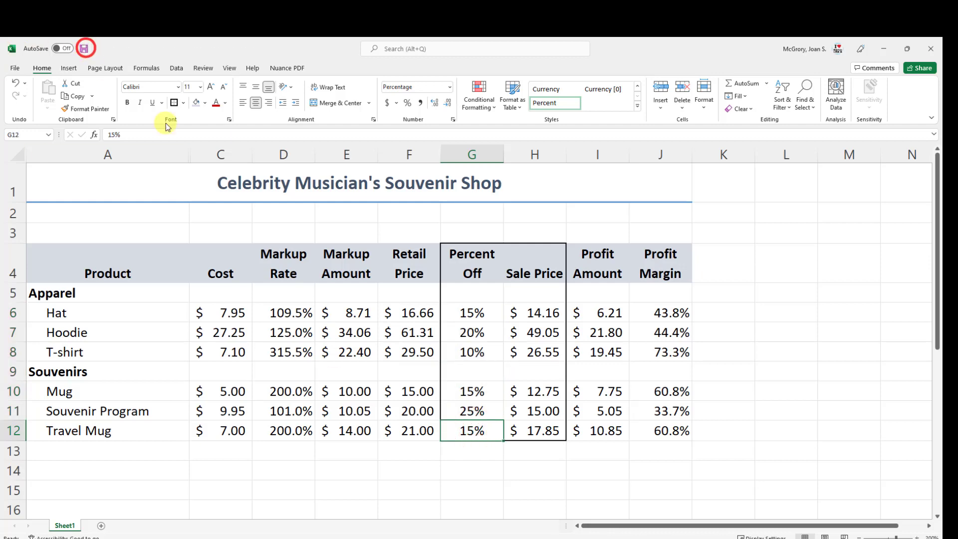
click(621, 538)
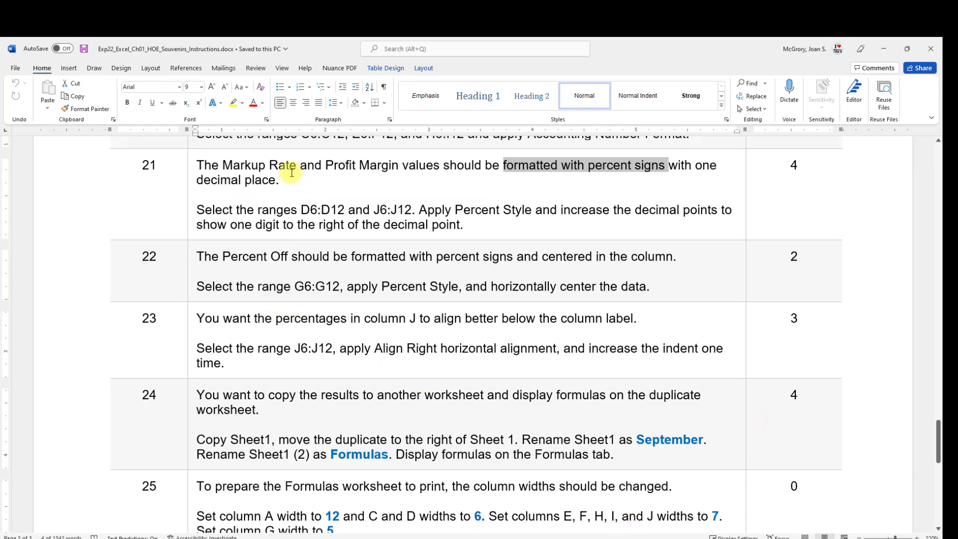
click(233, 269)
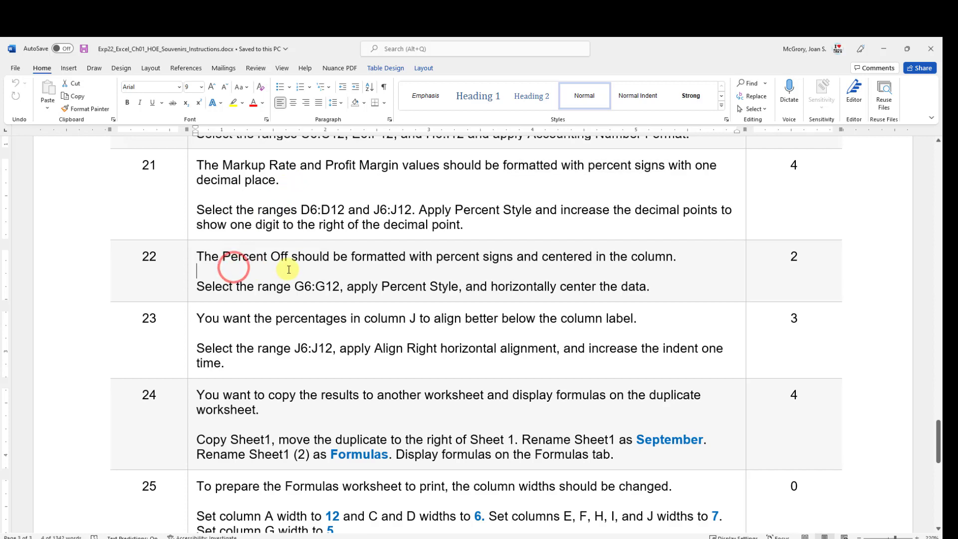
click(265, 319)
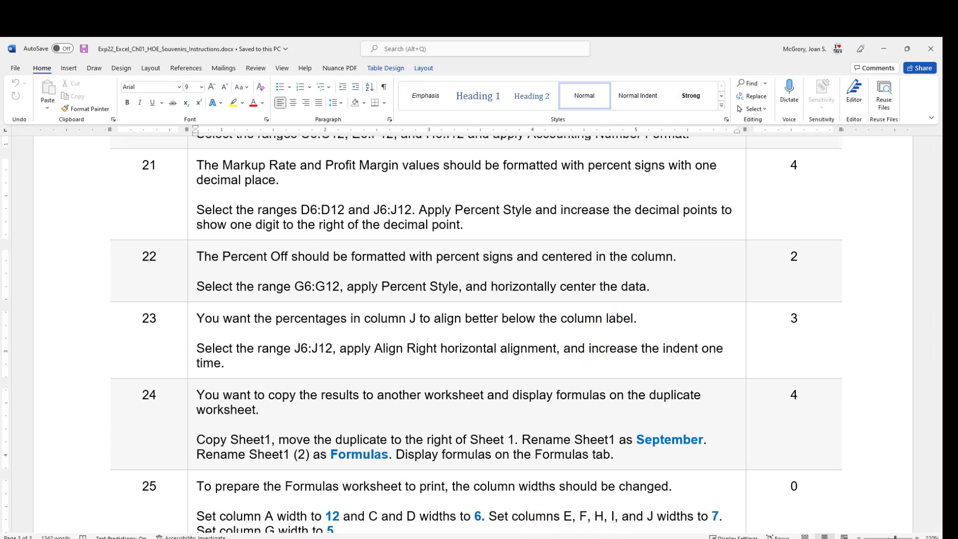
Step: Switch to the Excel workbook, right-align J6:J12 and increase the indent once
click(612, 538)
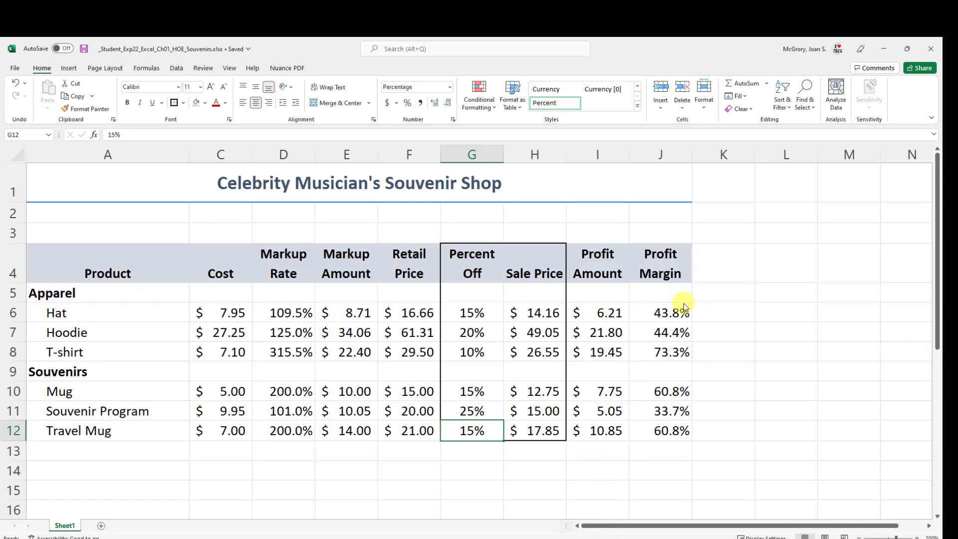
drag(670, 310, 679, 425)
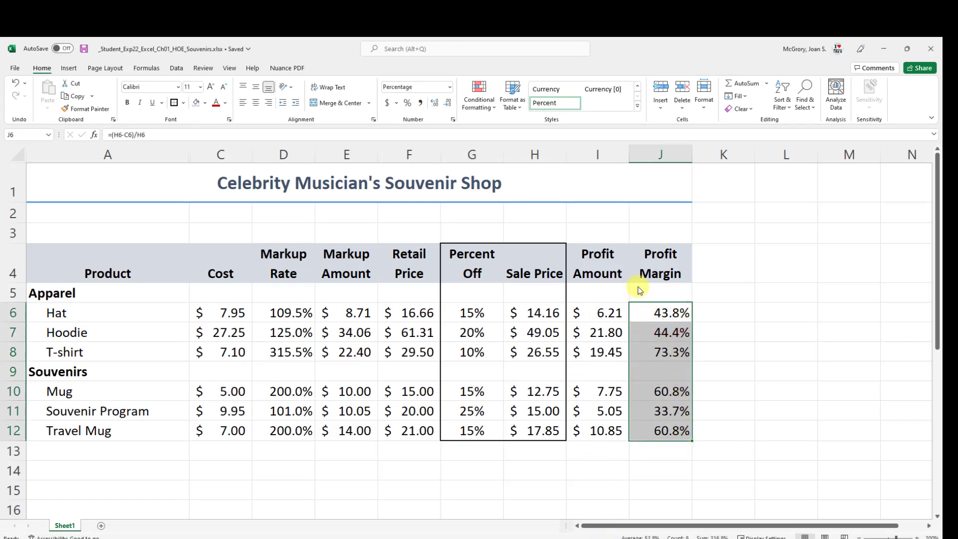
click(270, 104)
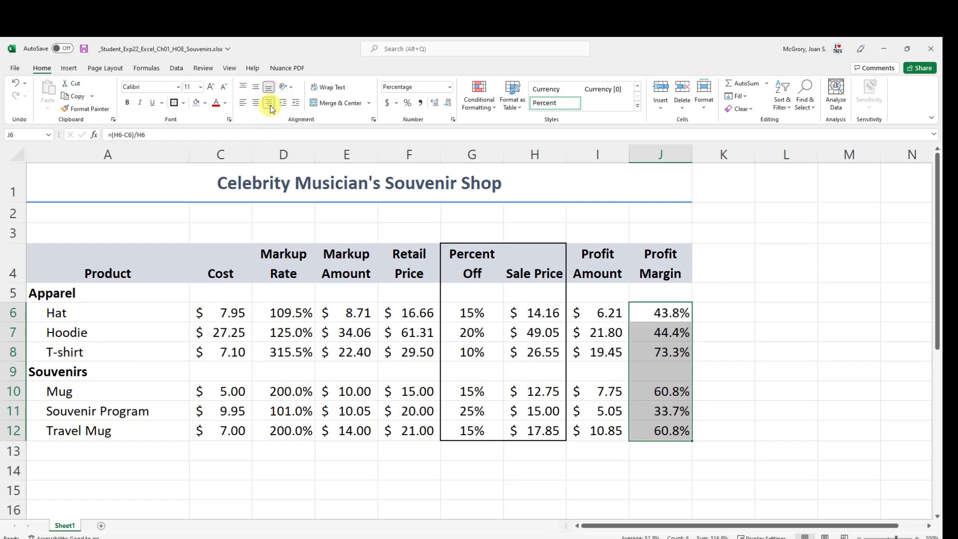
click(298, 105)
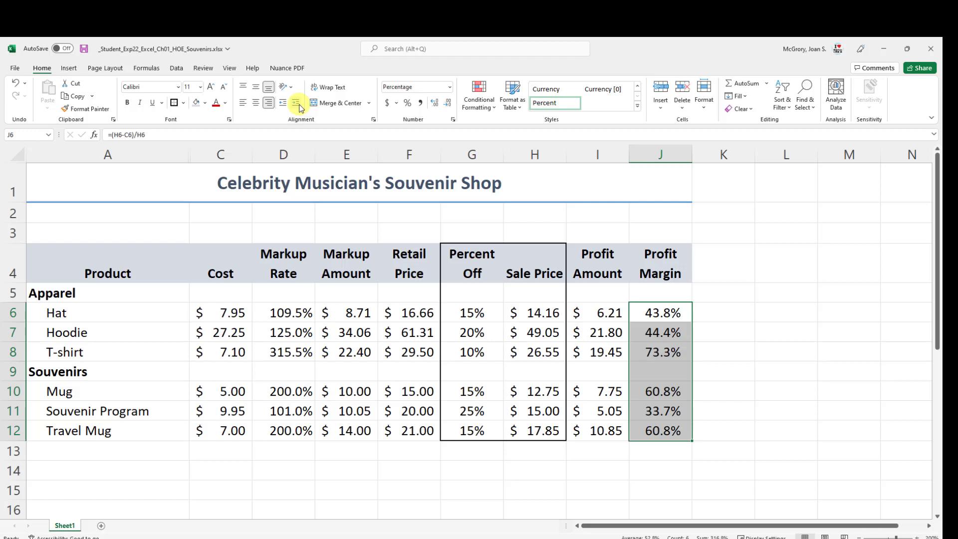
Step: Save the workbook, switch to the Word instructions and read step 24 about copying and renaming Sheet1
click(84, 49)
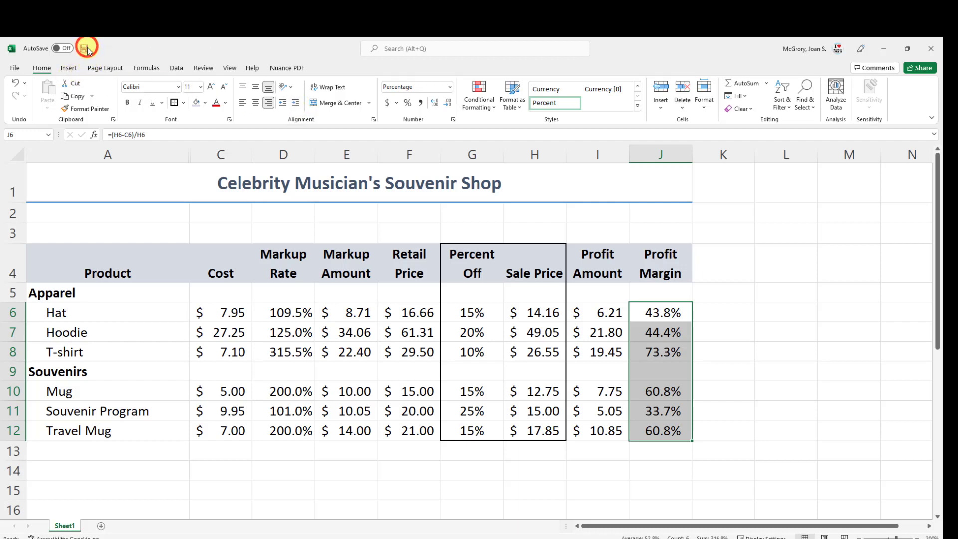
key(alt+Tab)
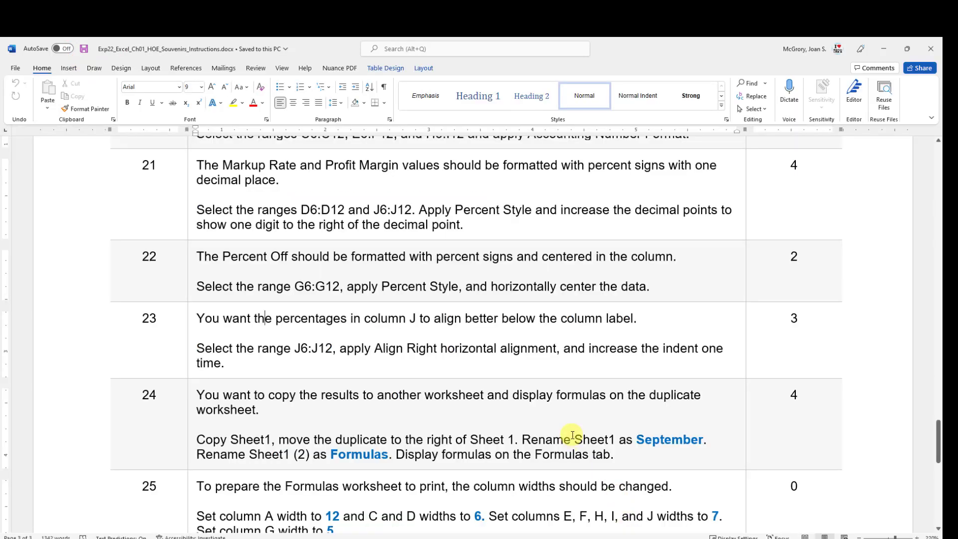
scroll(572, 435, down, 4)
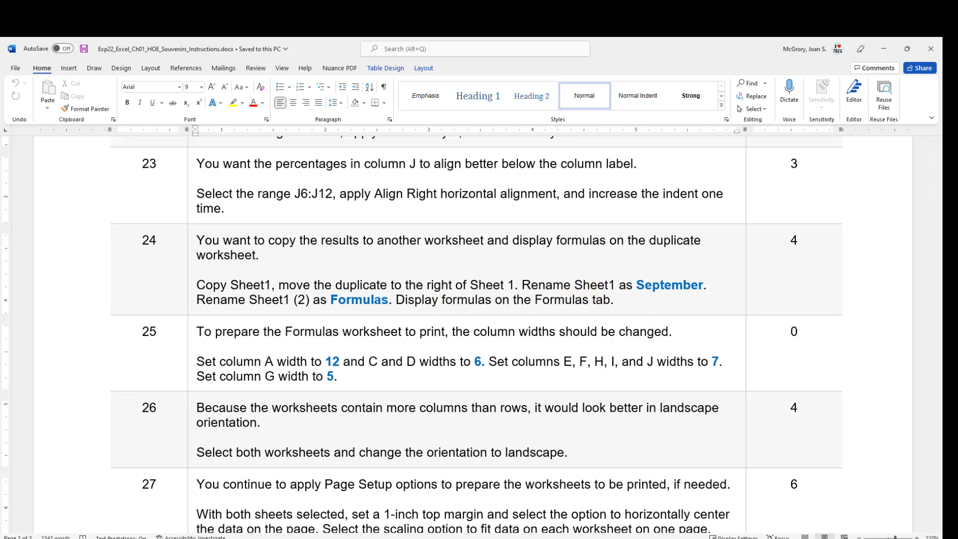
Step: Switch to the Excel workbook and create a copy of Sheet1, placing the duplicate at the end
key(alt+Tab)
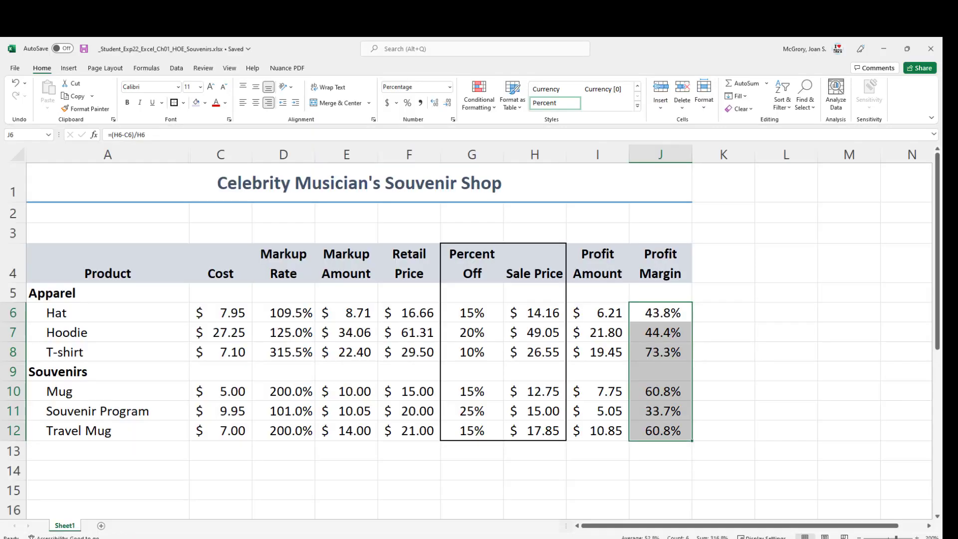
click(292, 409)
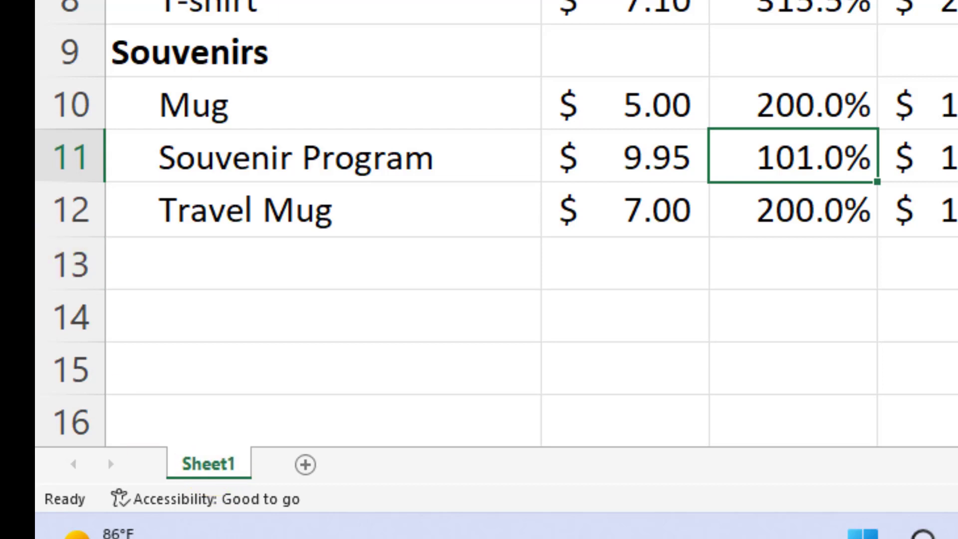
right_click(214, 469)
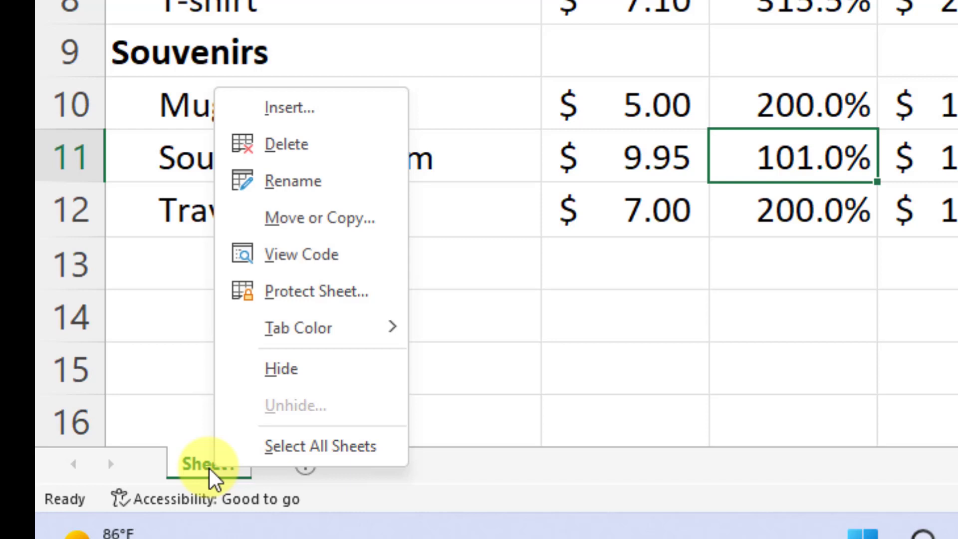
click(318, 223)
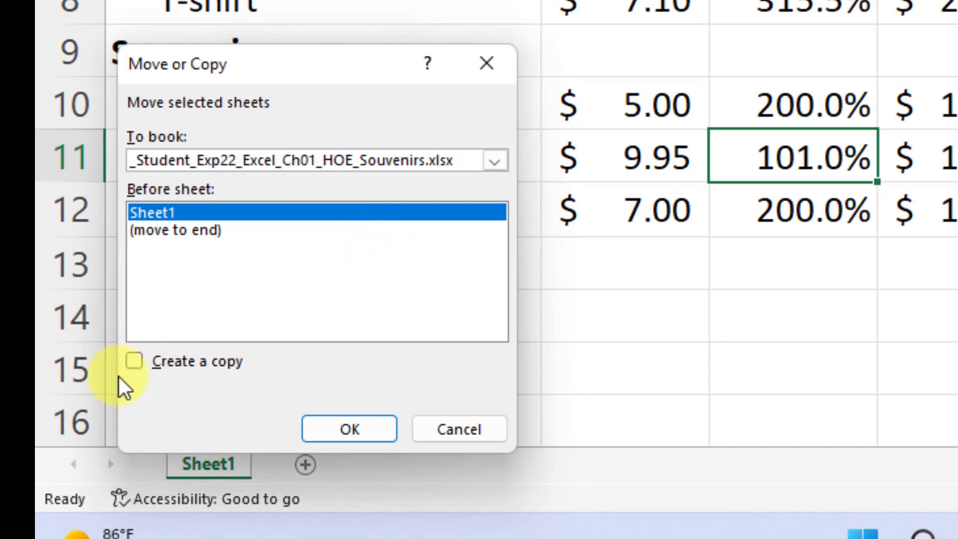
click(138, 364)
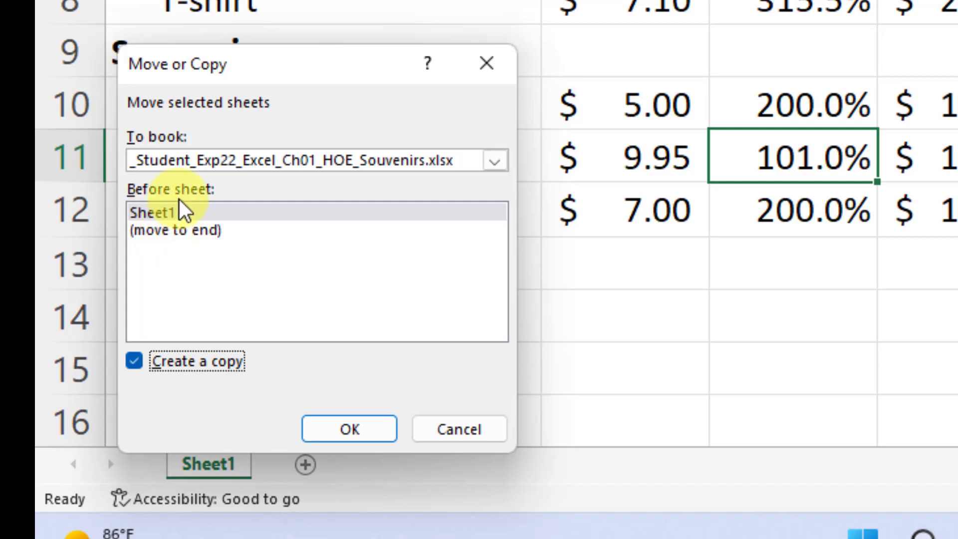
click(187, 230)
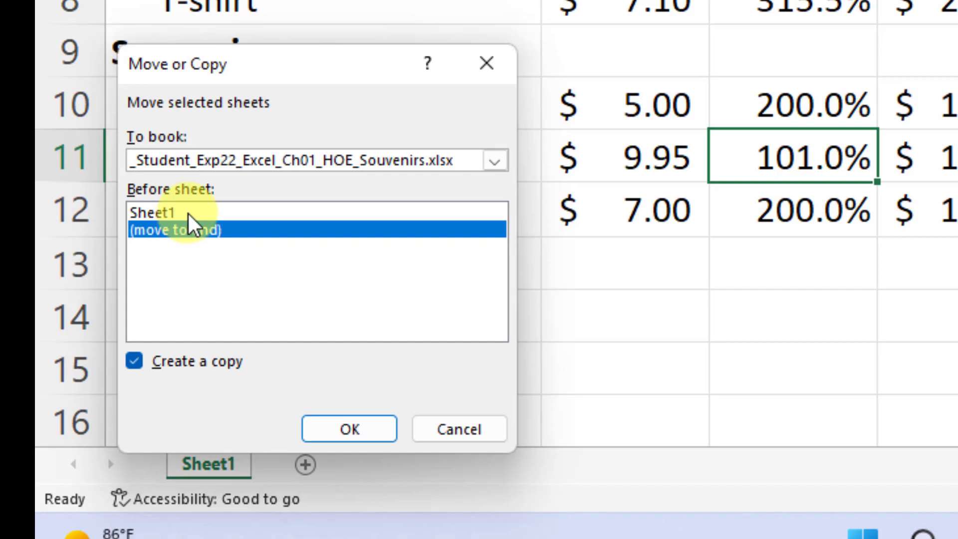
click(351, 431)
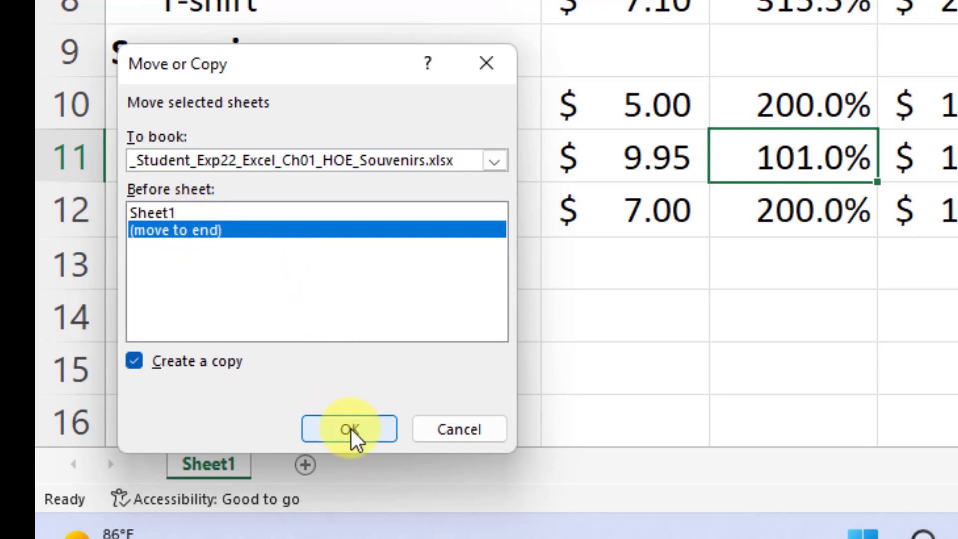
click(351, 429)
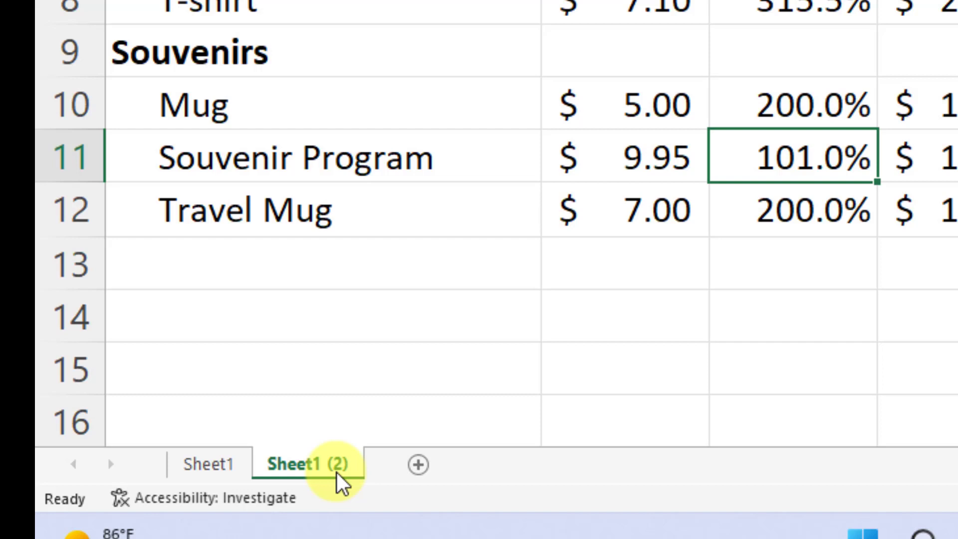
Step: Rename the original worksheet Sheet1 as September
click(220, 472)
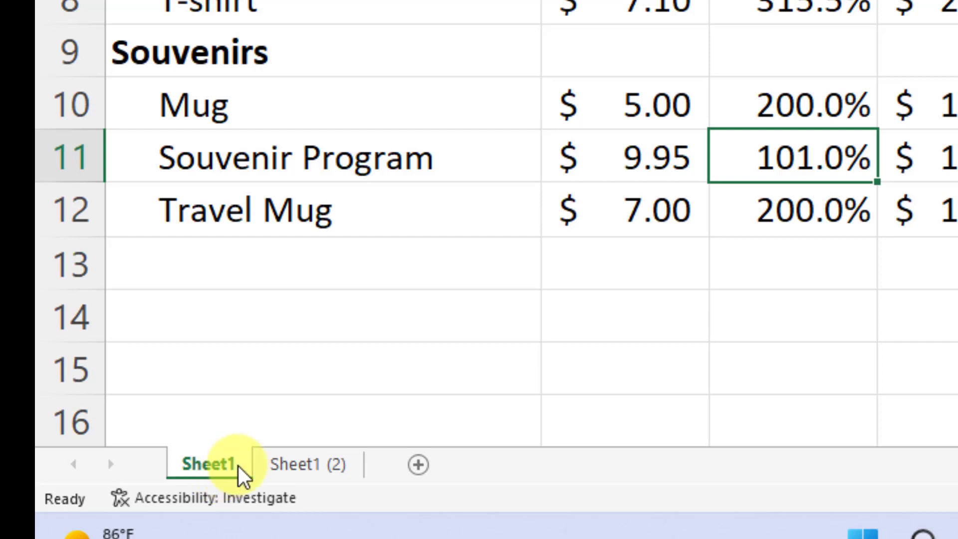
double_click(209, 464)
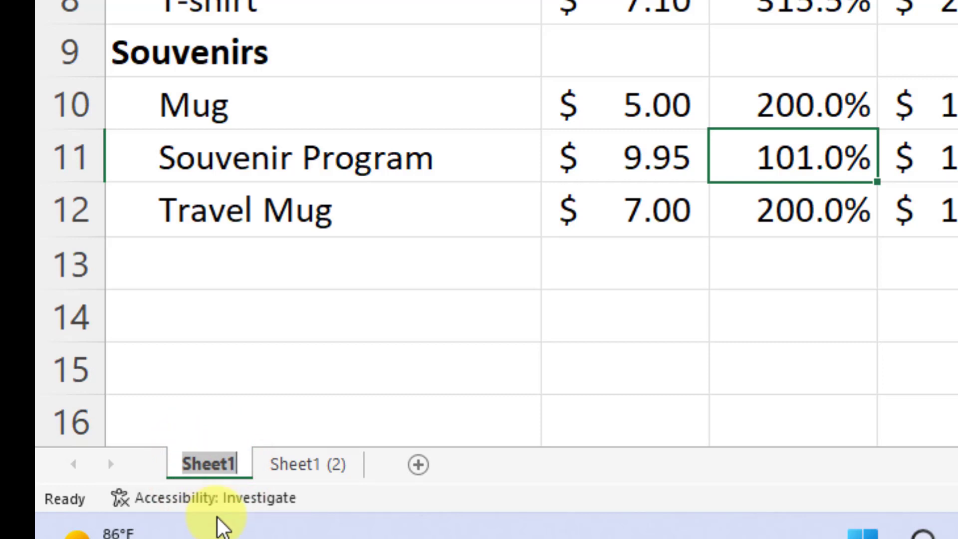
text(September)
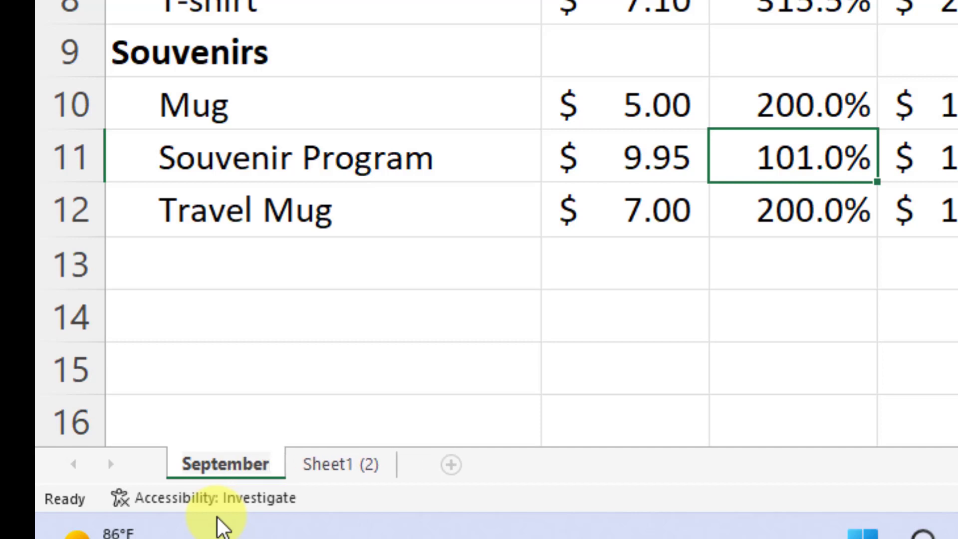
key(Return)
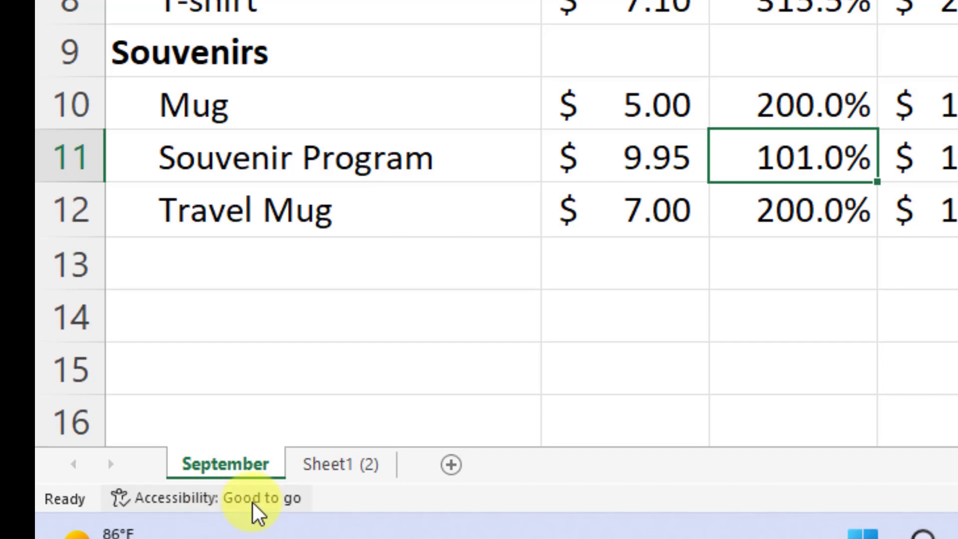
Step: Rename the duplicate worksheet Sheet1 (2) as Formulas
double_click(346, 459)
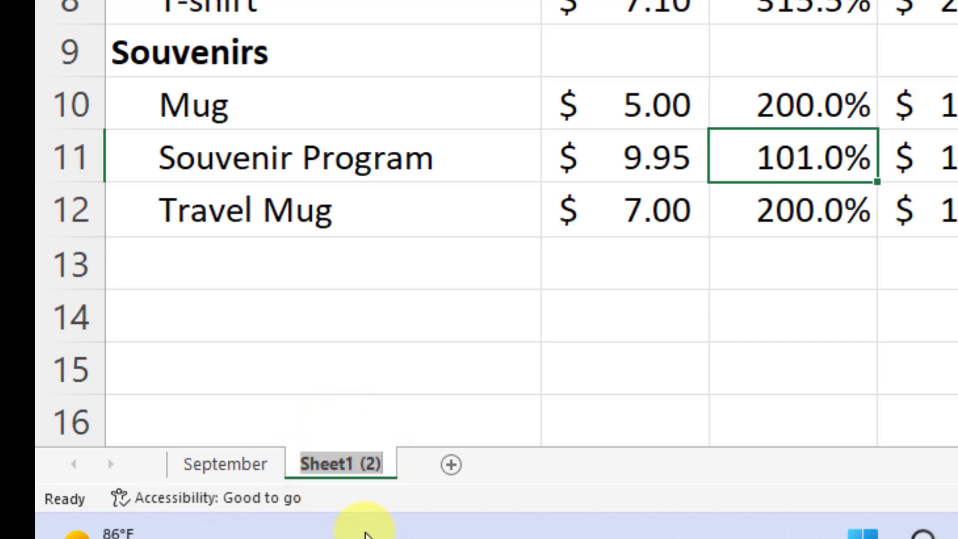
text(Formula)
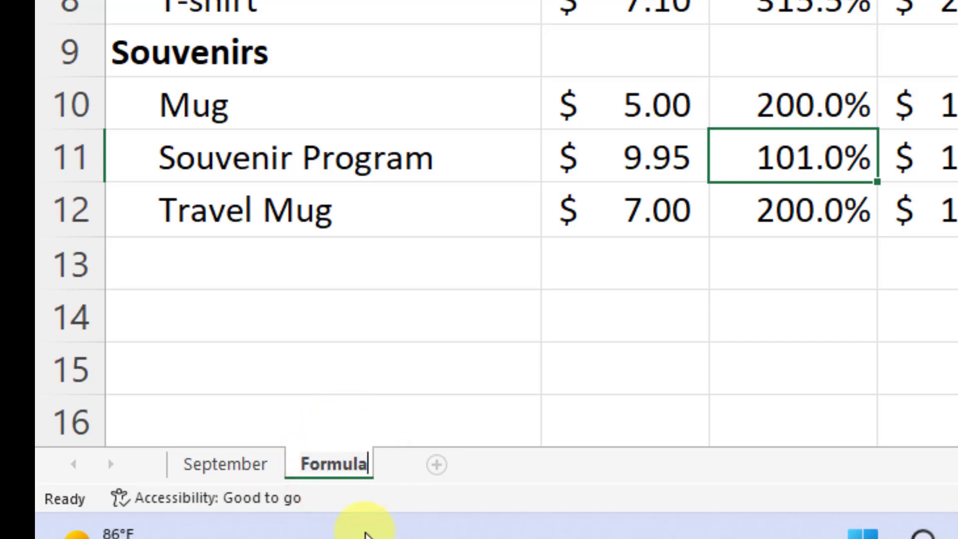
text(s)
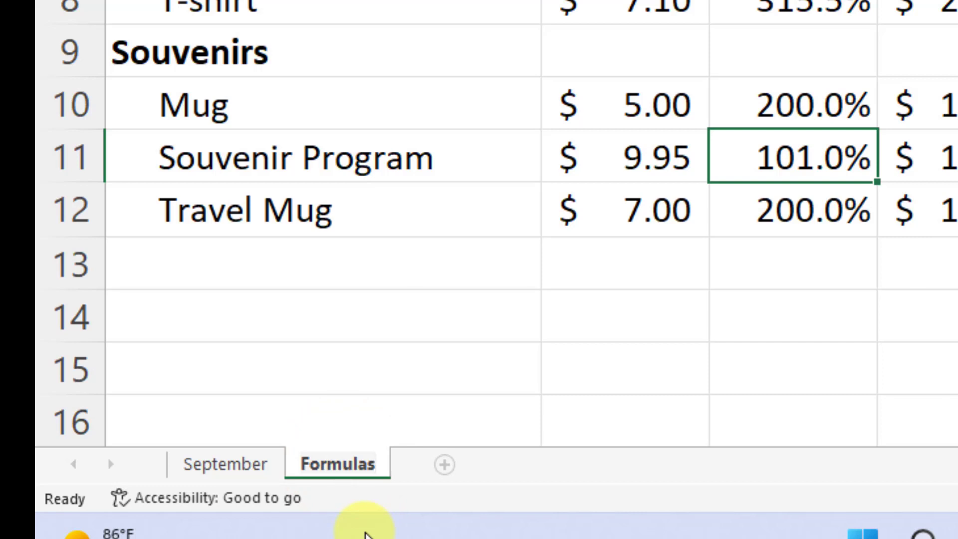
key(Return)
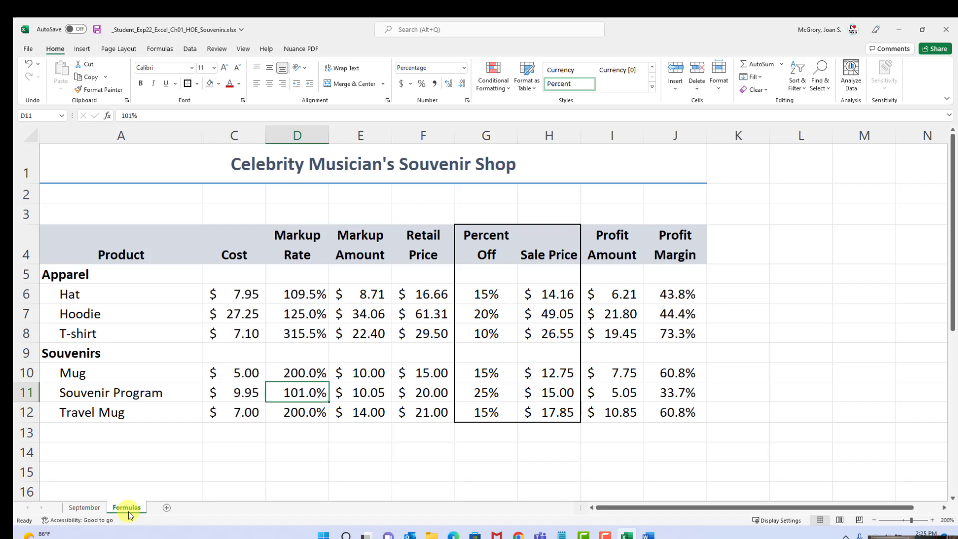
Step: Display cell formulas instead of values on the Formulas worksheet and save the workbook
click(557, 300)
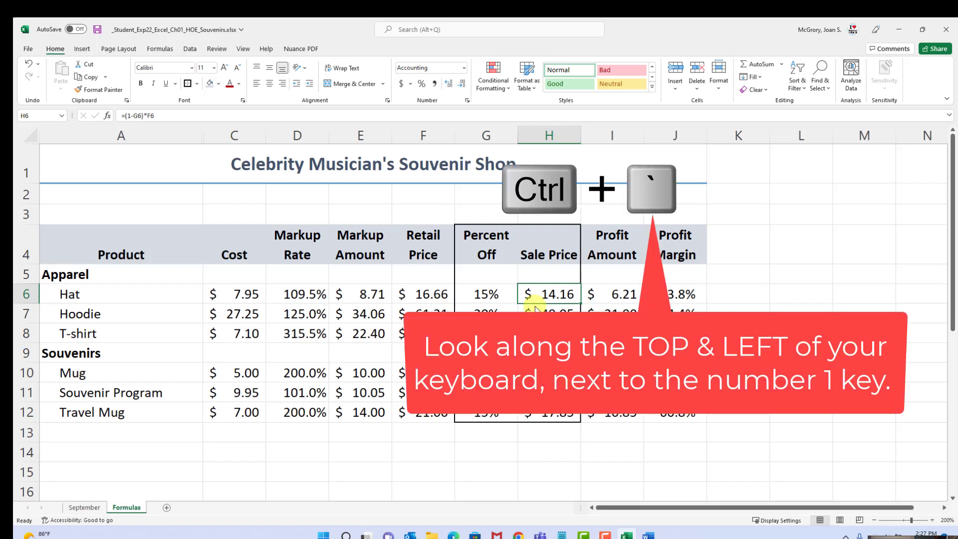
key(ctrl+grave)
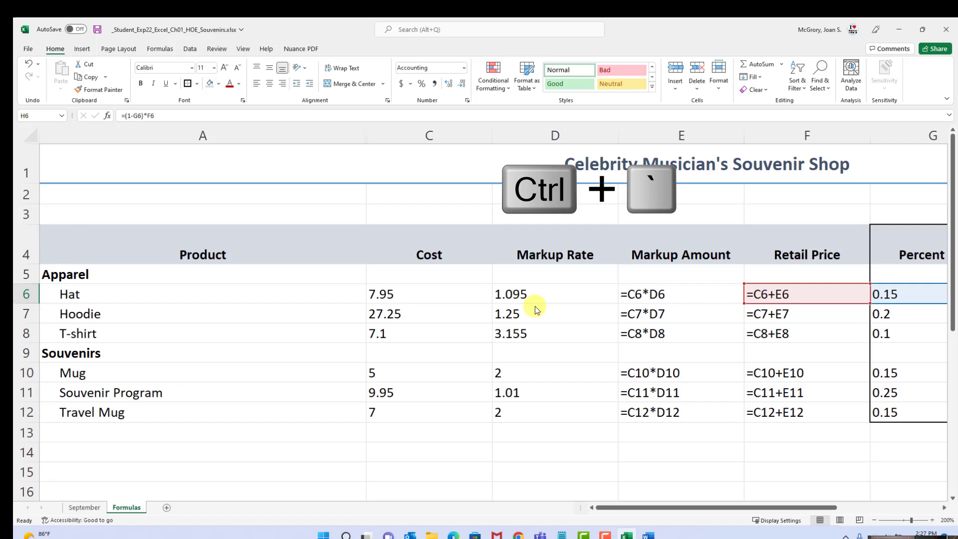
key(ctrl+grave)
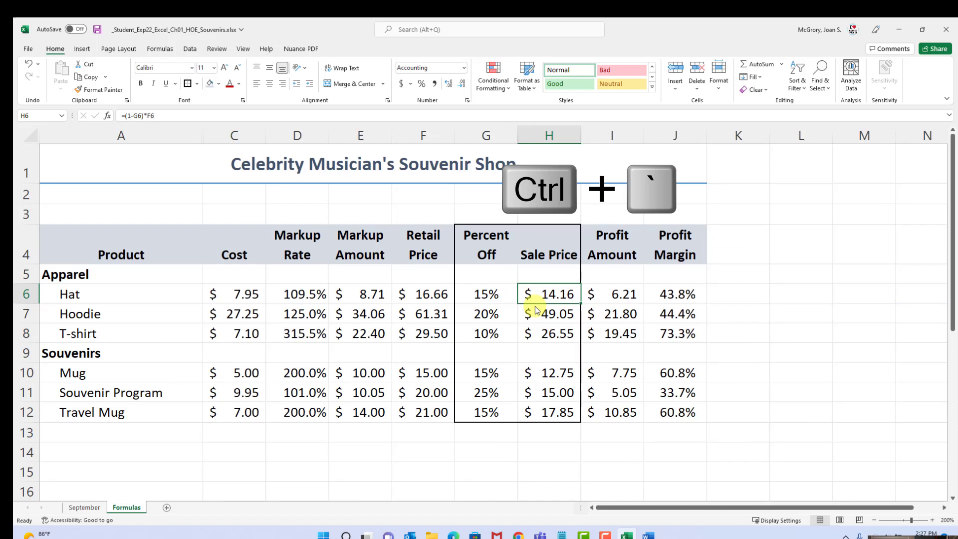
key(ctrl+grave)
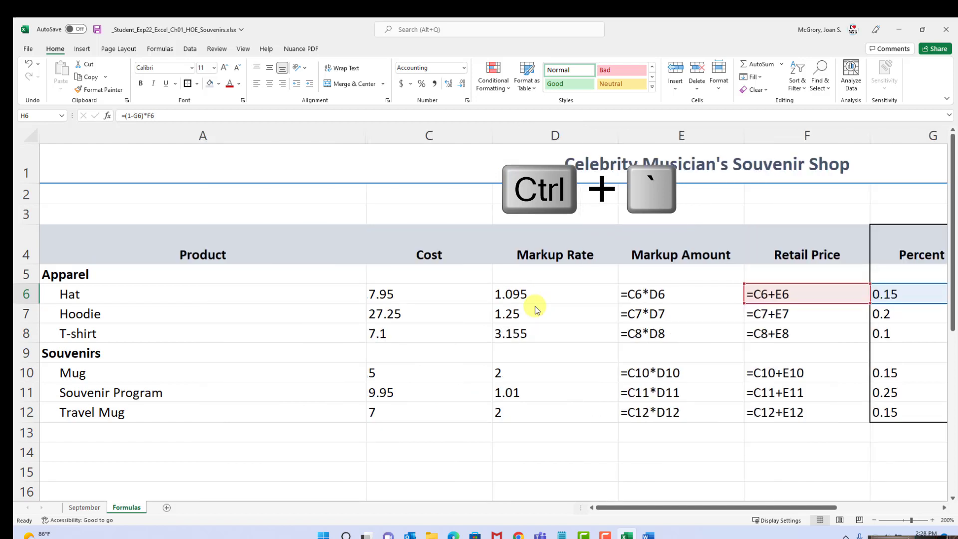
key(ctrl+grave)
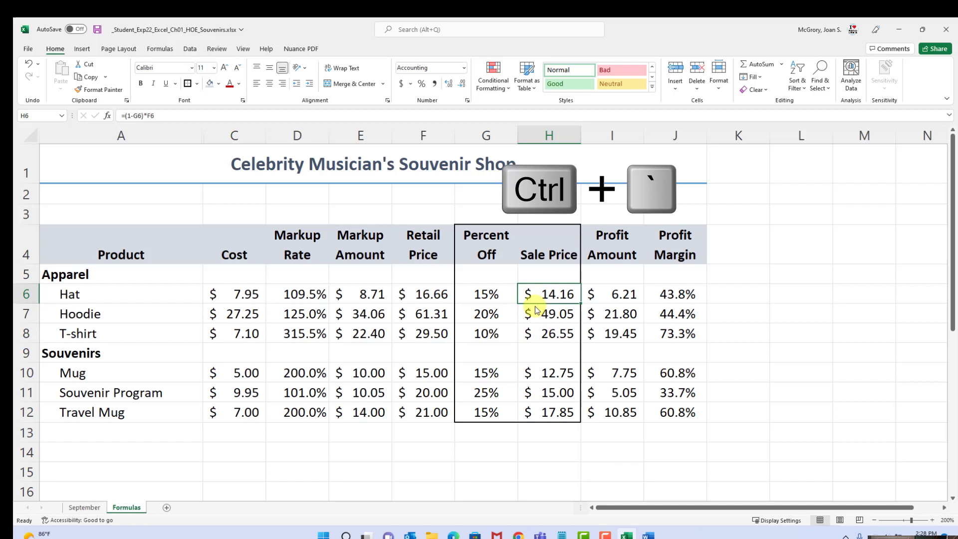
key(ctrl+grave)
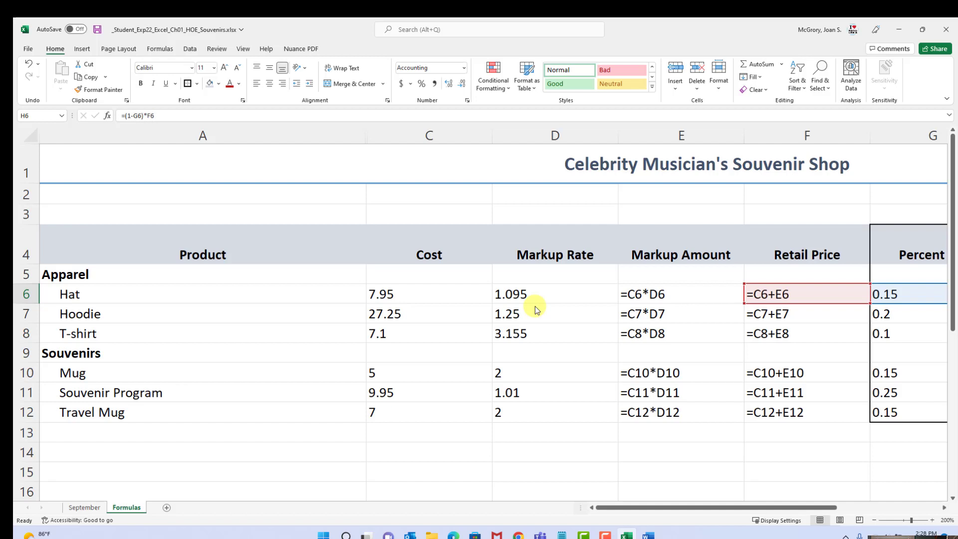
click(97, 28)
Step: Check step 25 in the Word instructions, return to the Excel workbook and set column A's width to 12
click(648, 535)
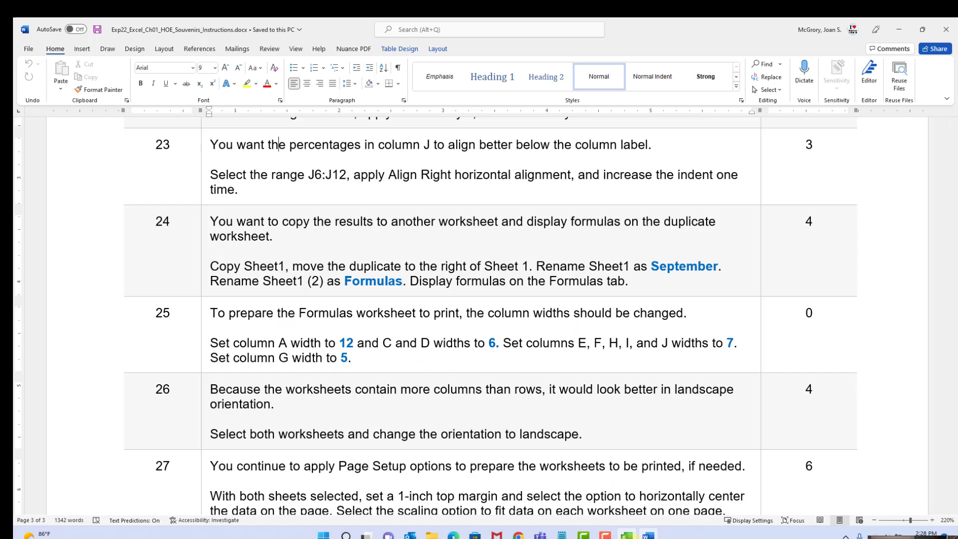
click(626, 535)
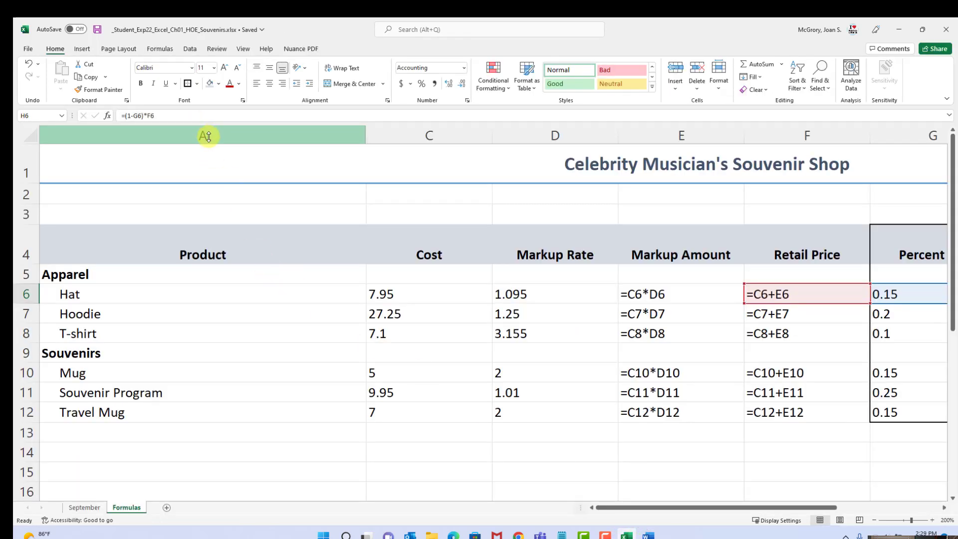
right_click(208, 137)
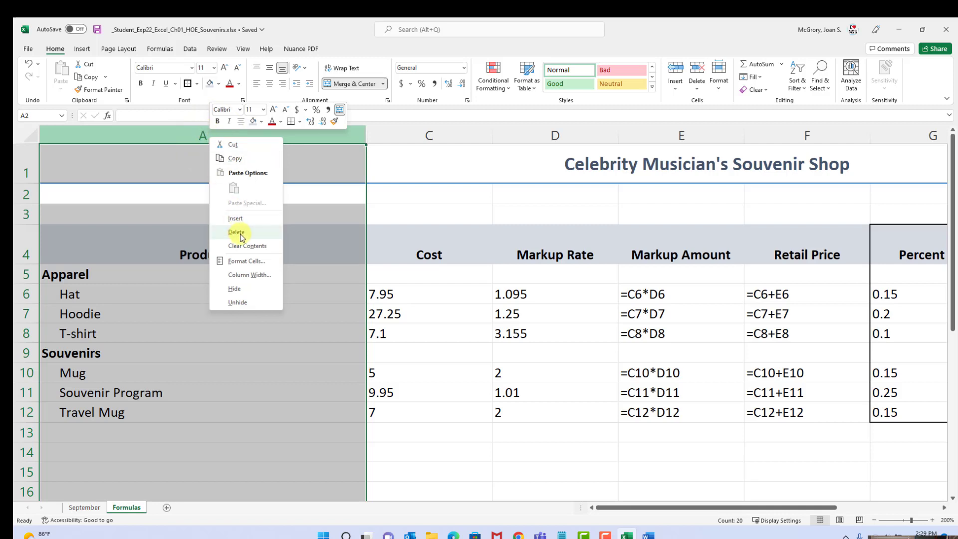
click(254, 275)
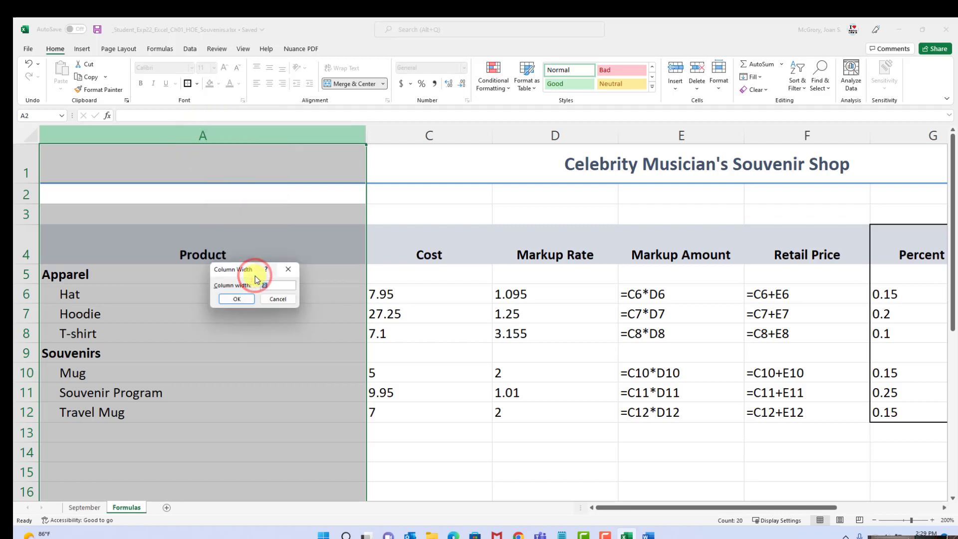
text(12)
key(Return)
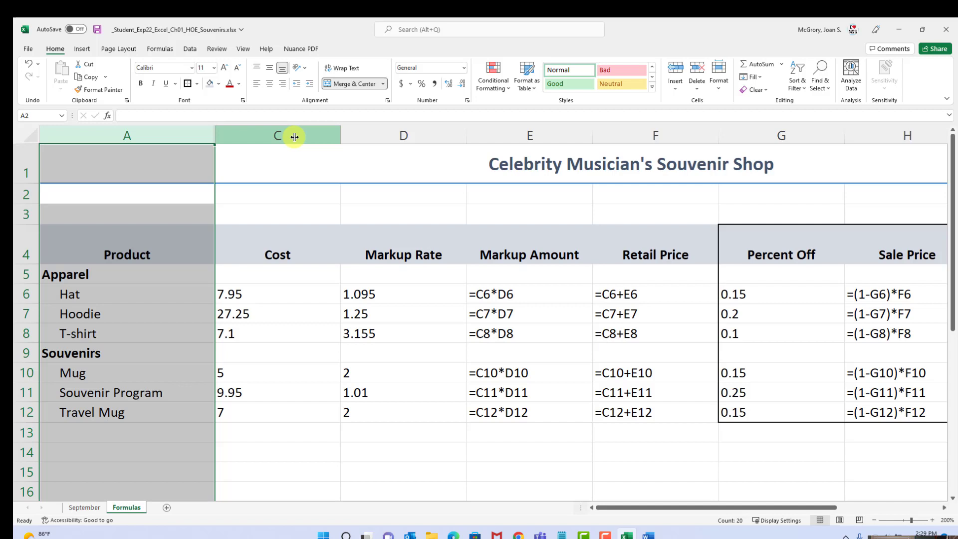
Step: Set the width of columns C and D on the Formulas worksheet to 6
drag(294, 136, 362, 132)
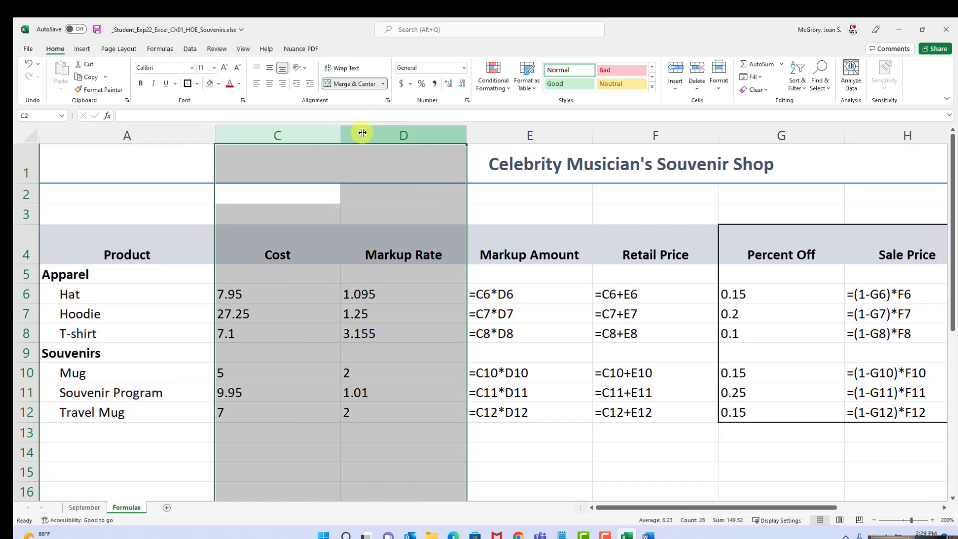
right_click(362, 133)
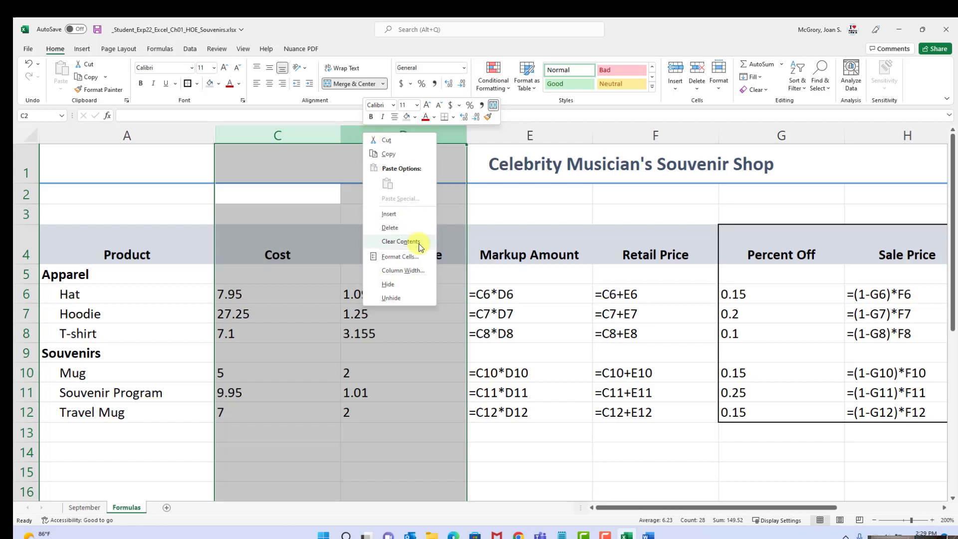
click(418, 276)
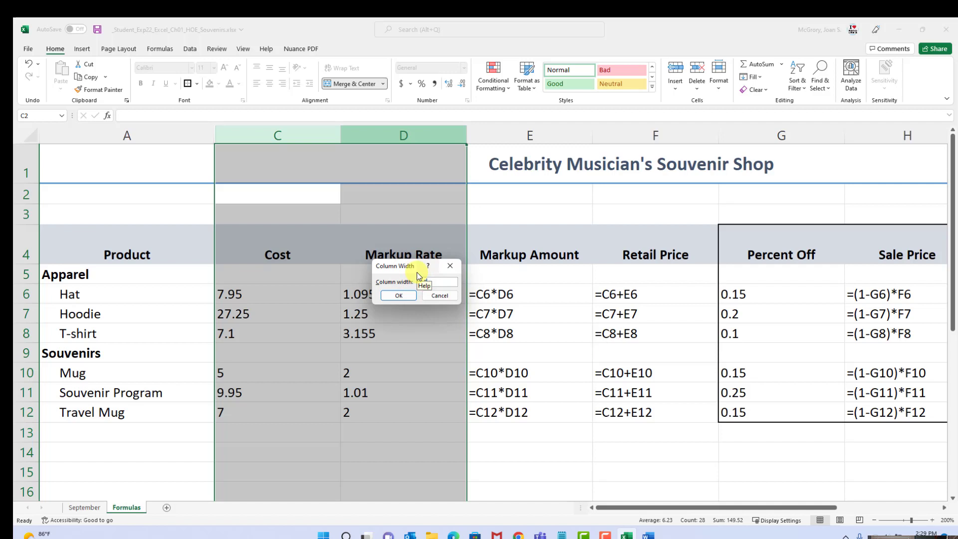
key(Return)
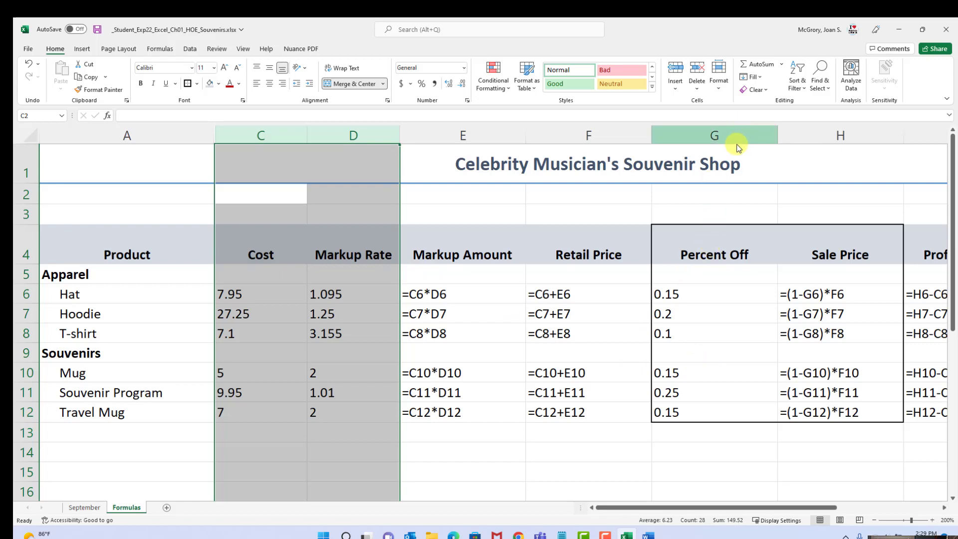
Step: Set the width of columns E, F, H, I and J on the Formulas worksheet to 7
click(943, 507)
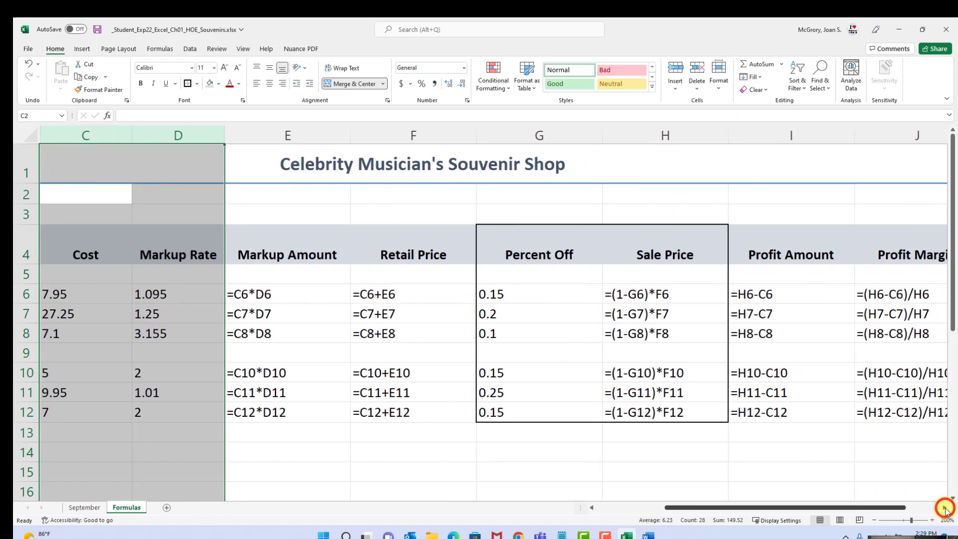
click(944, 507)
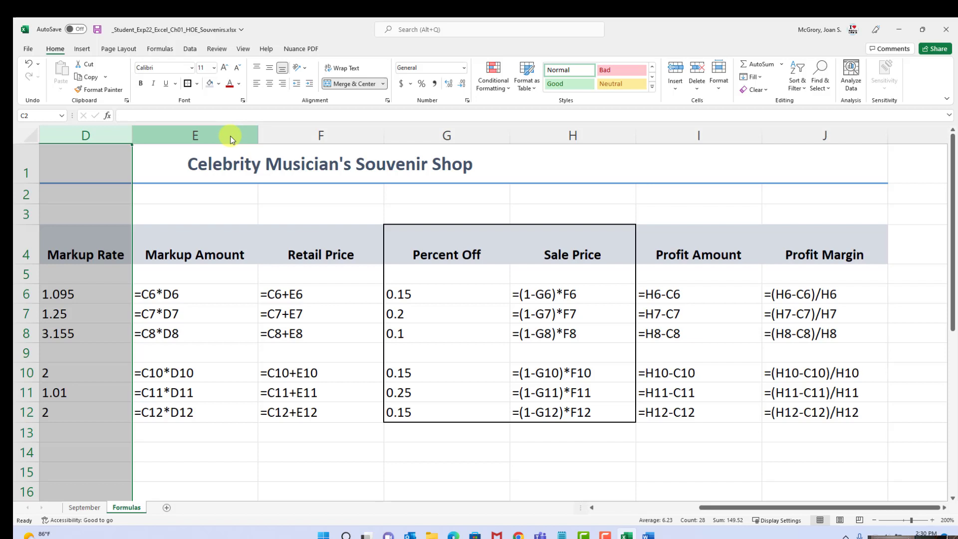
drag(231, 138, 289, 133)
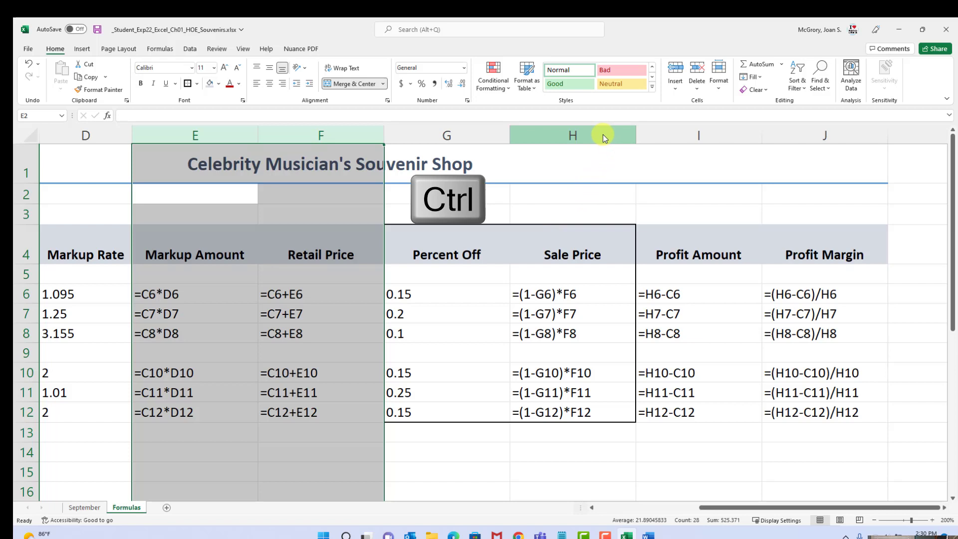
drag(603, 137, 796, 132)
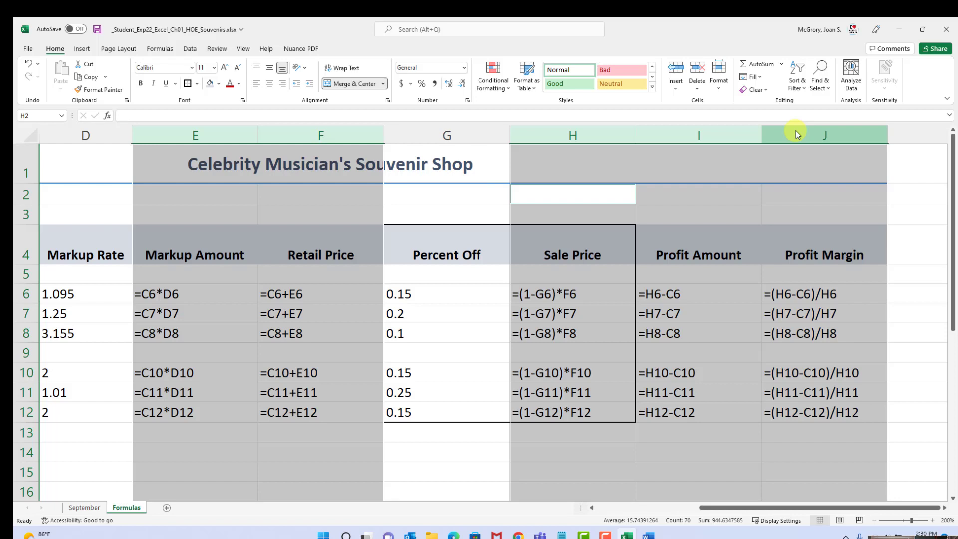
right_click(738, 136)
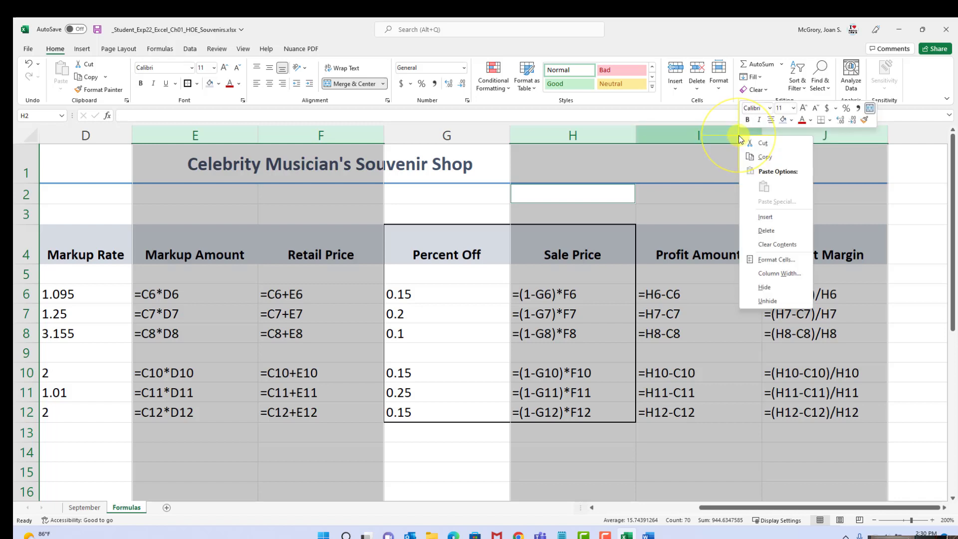
click(793, 274)
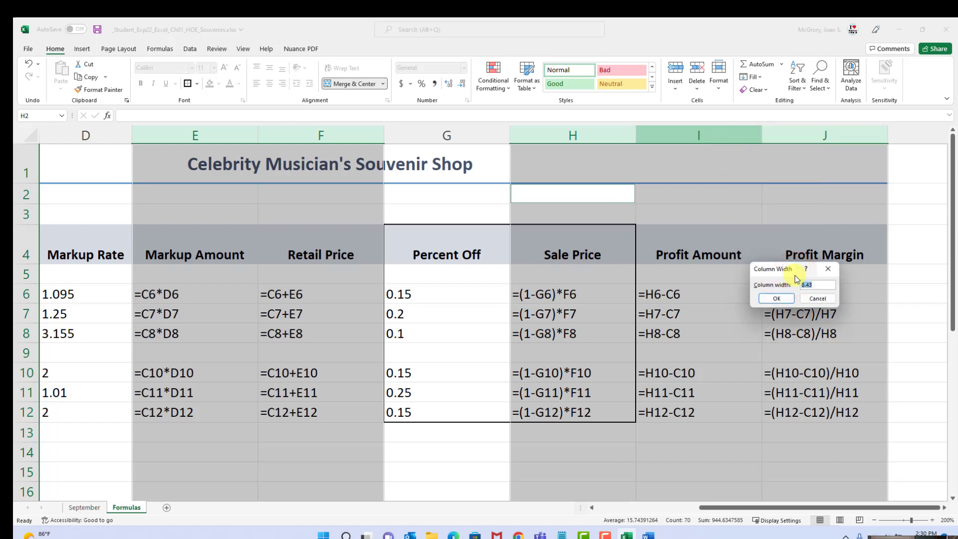
text(7)
key(Return)
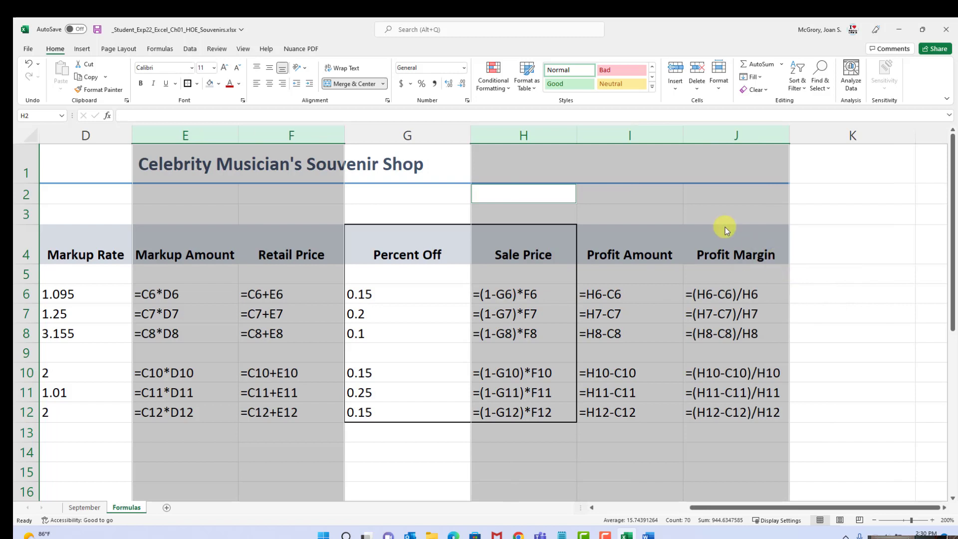
Step: Set the width of column G on the Formulas worksheet to 5 and save the workbook
click(426, 131)
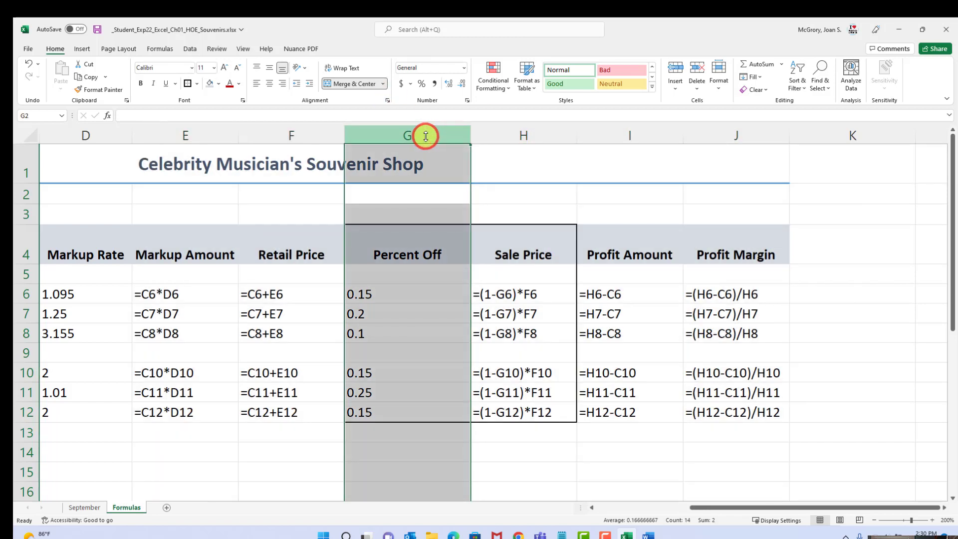
right_click(427, 133)
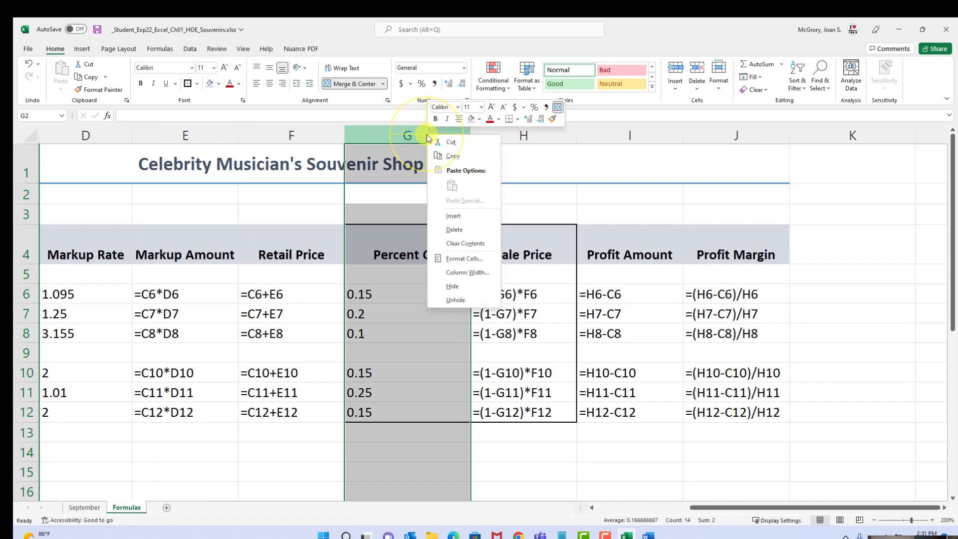
click(460, 272)
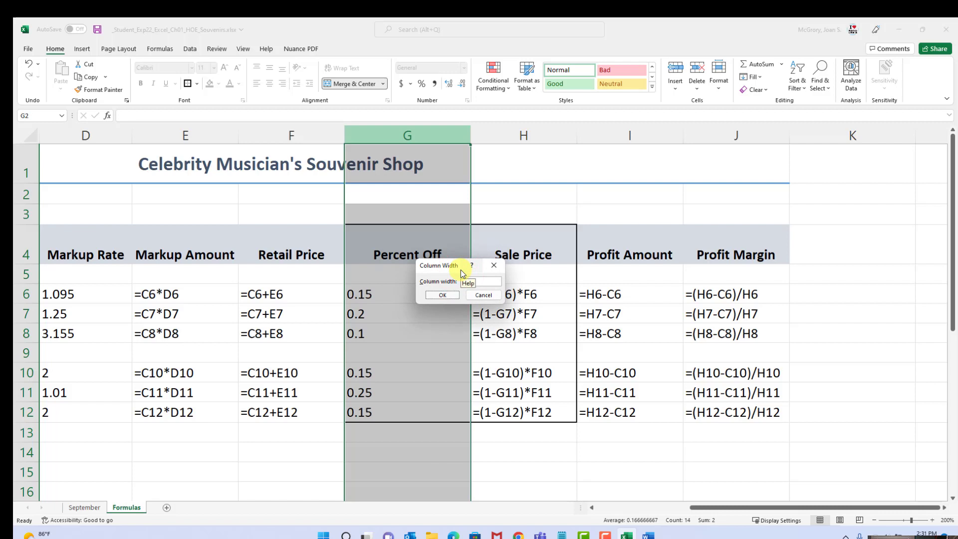
key(Return)
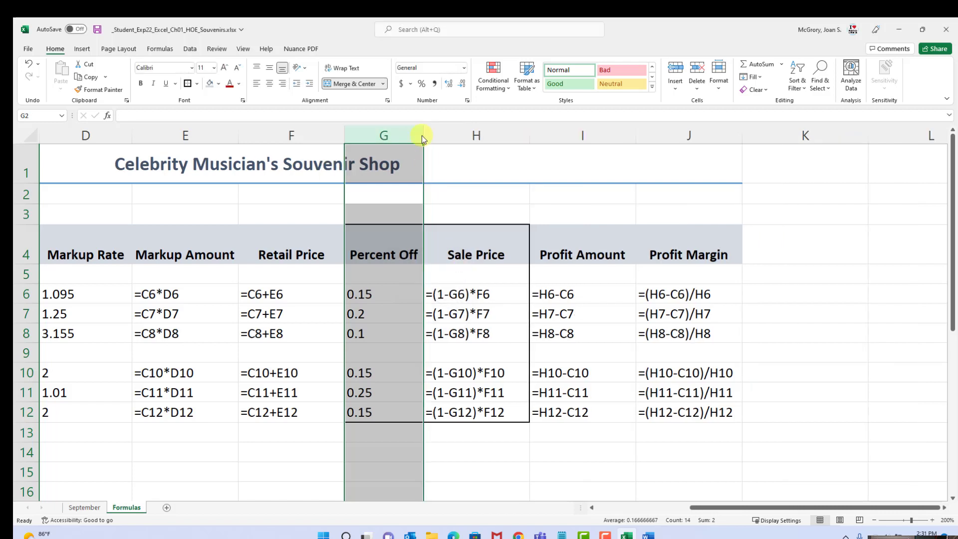
click(97, 30)
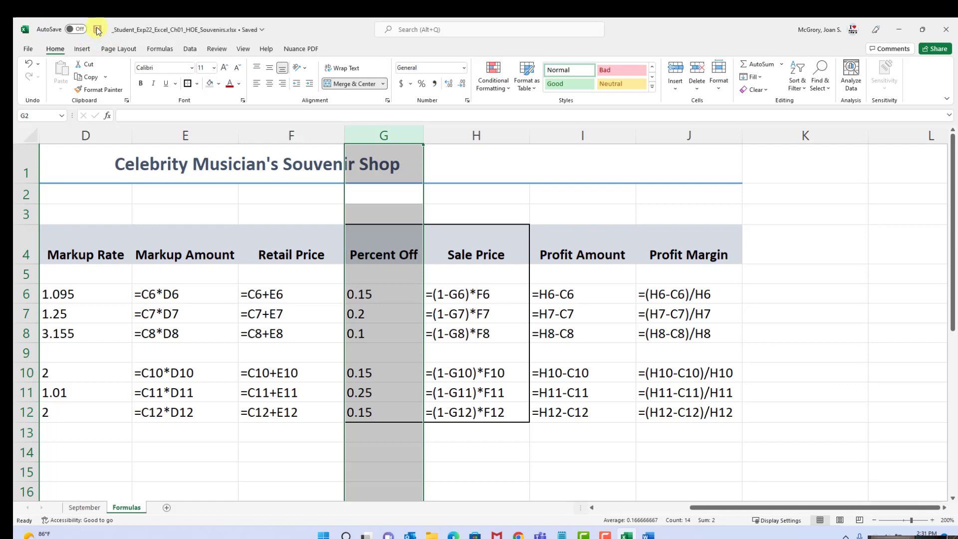
click(98, 31)
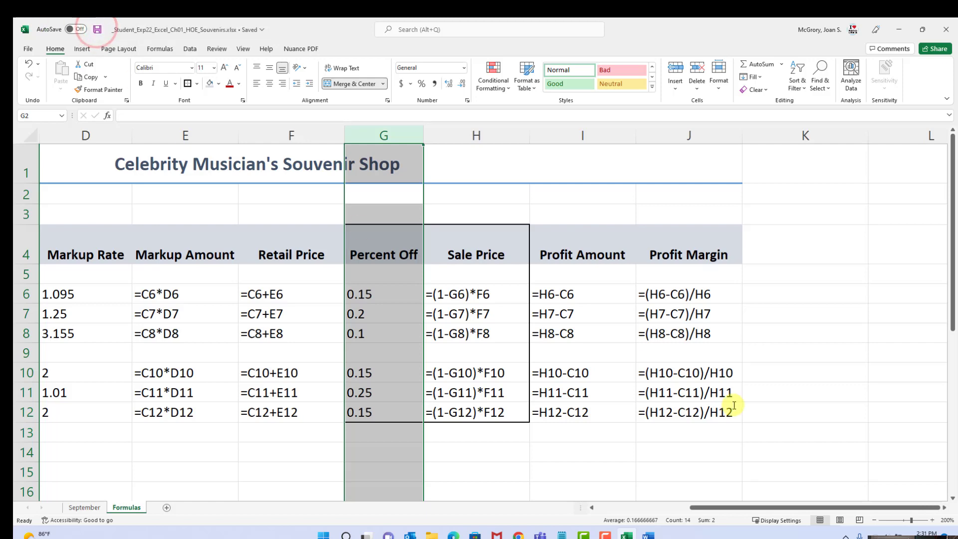
Step: Switch to the Word instructions and read steps 26 to 29 on page setup, headers and saving
click(648, 535)
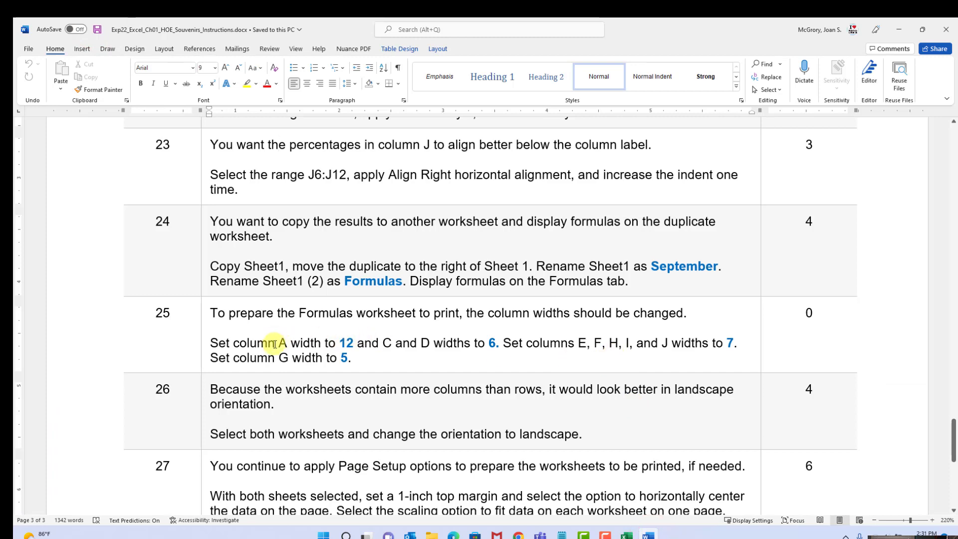
scroll(282, 344, down, 2)
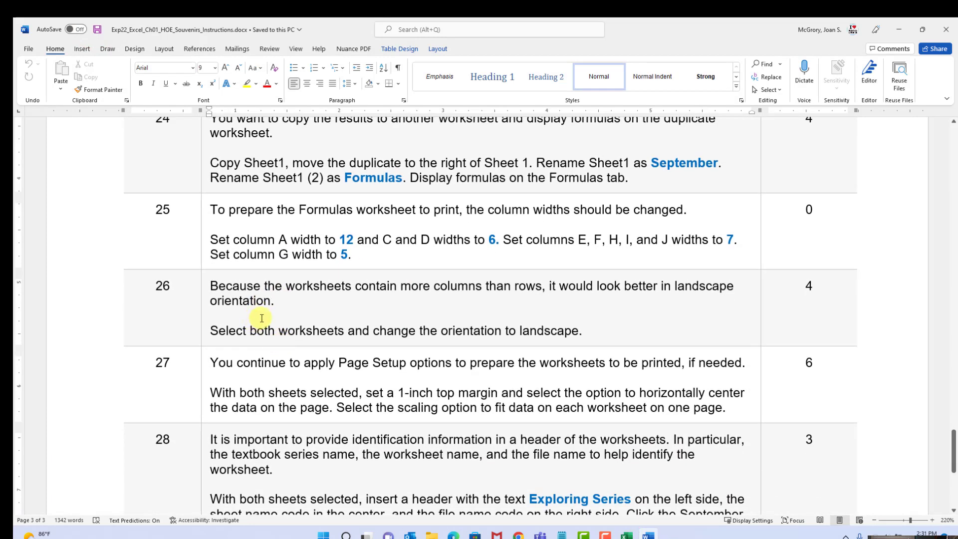
scroll(257, 318, down, 1)
scroll(261, 317, down, 1)
scroll(264, 318, down, 1)
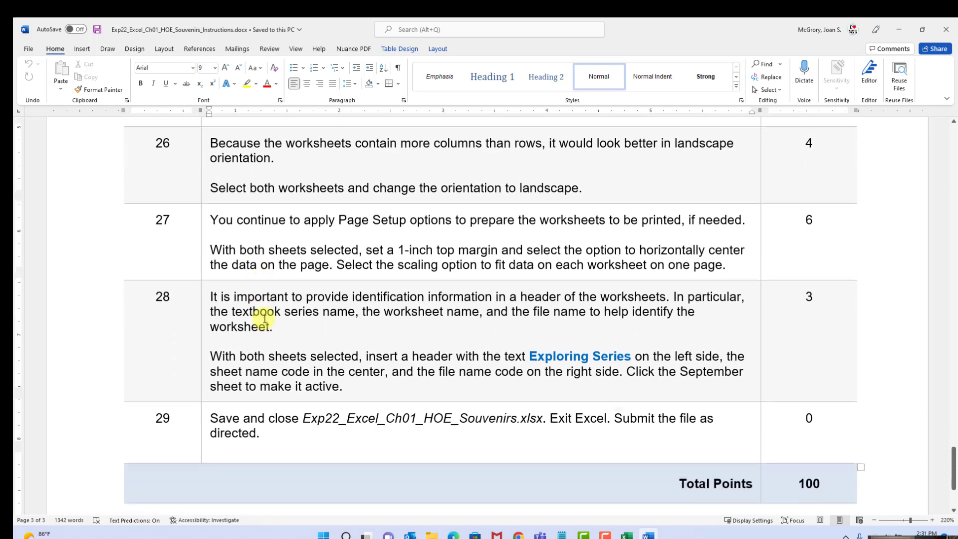
scroll(264, 318, up, 1)
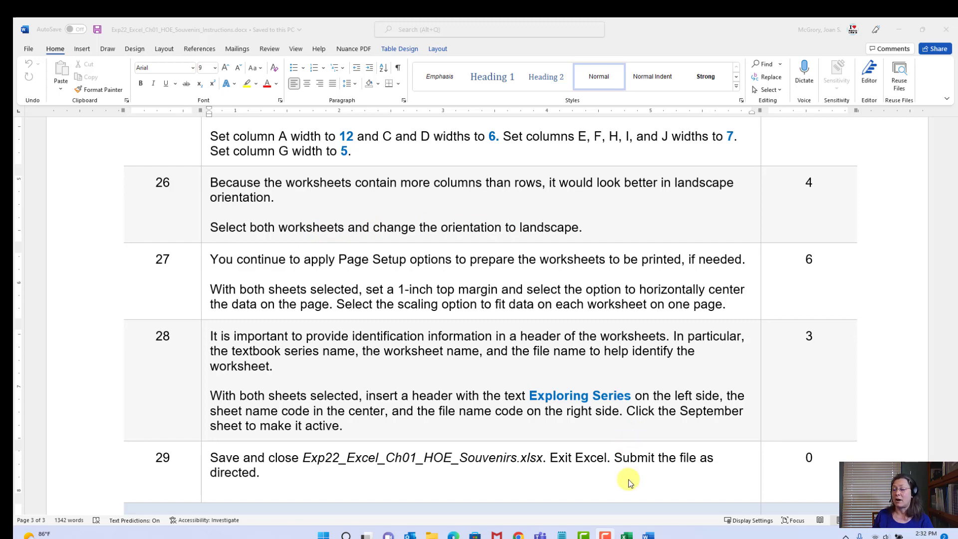
Step: Return to the Excel workbook and group the September worksheet with the Formulas worksheet
click(630, 535)
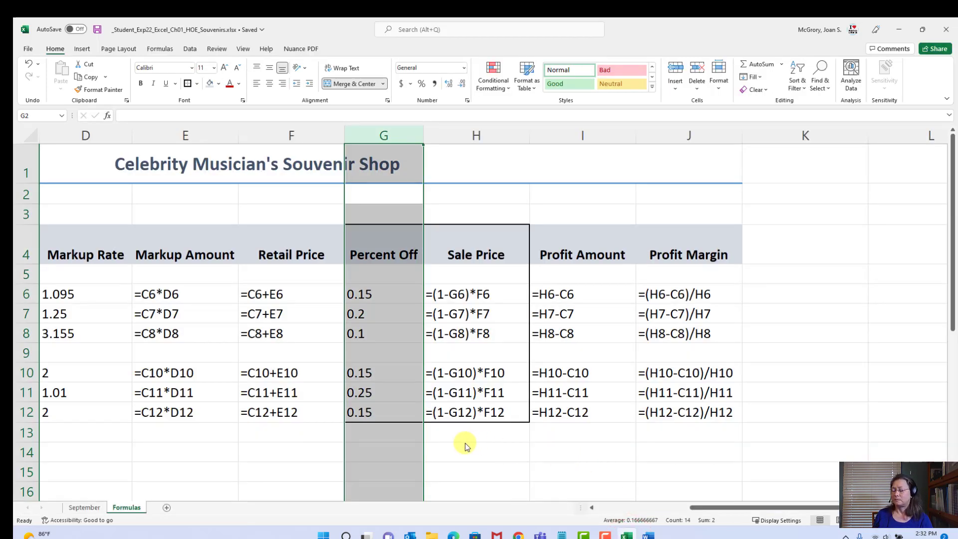
click(314, 440)
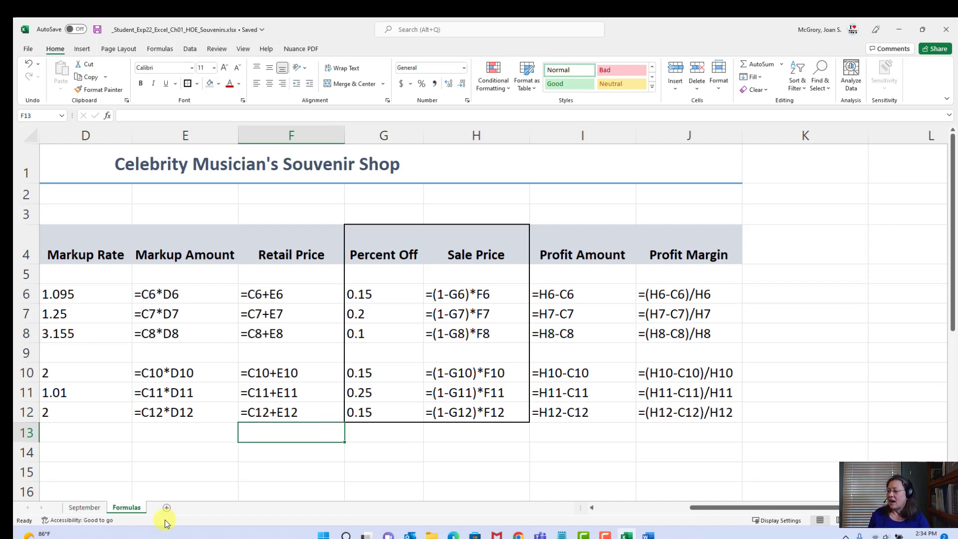
ctrl+click(85, 507)
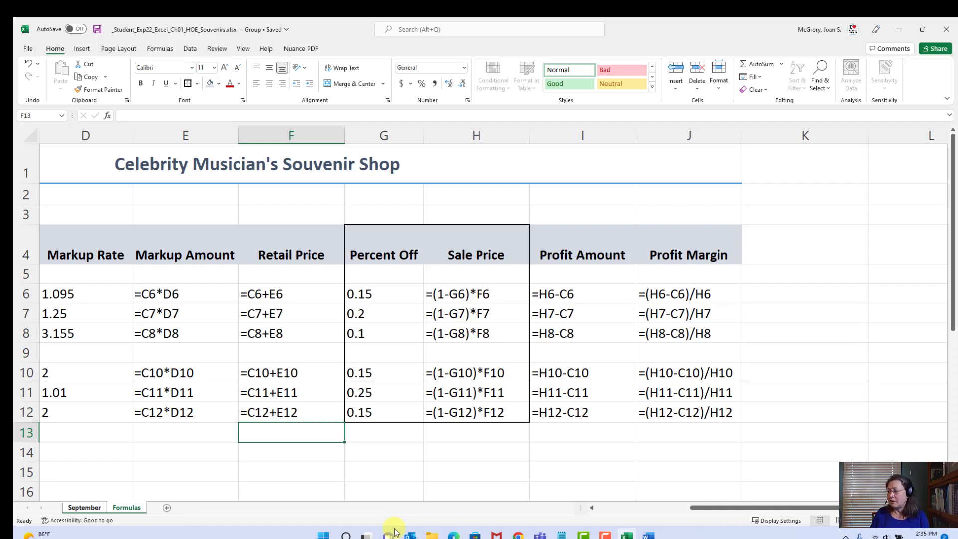
Step: Give cell D15 on the grouped worksheets a gold fill and a red font color
click(105, 467)
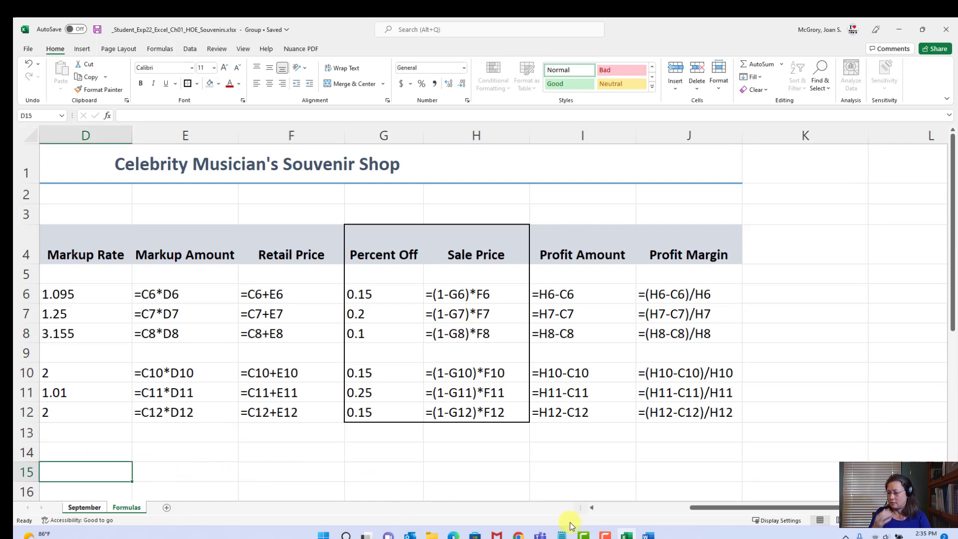
drag(722, 507, 628, 507)
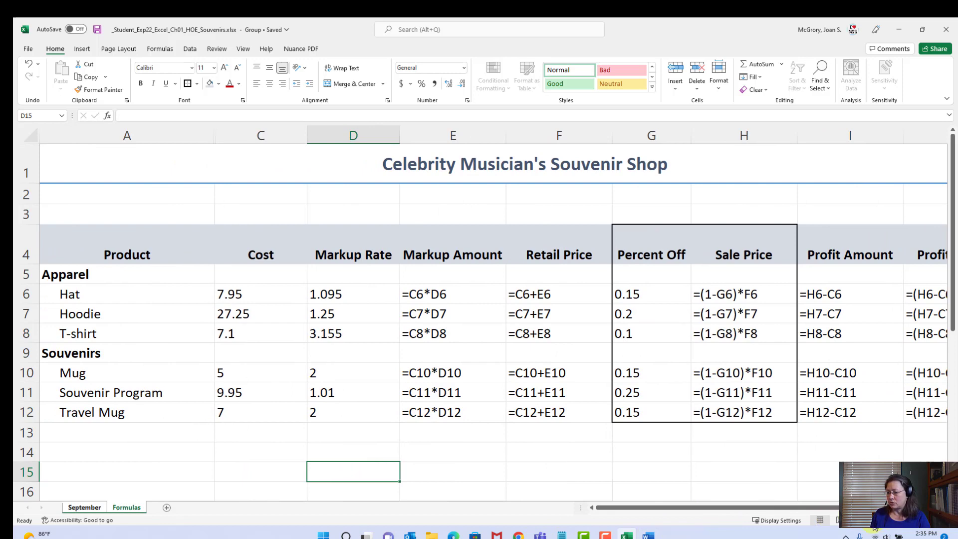
scroll(318, 364, down, 4)
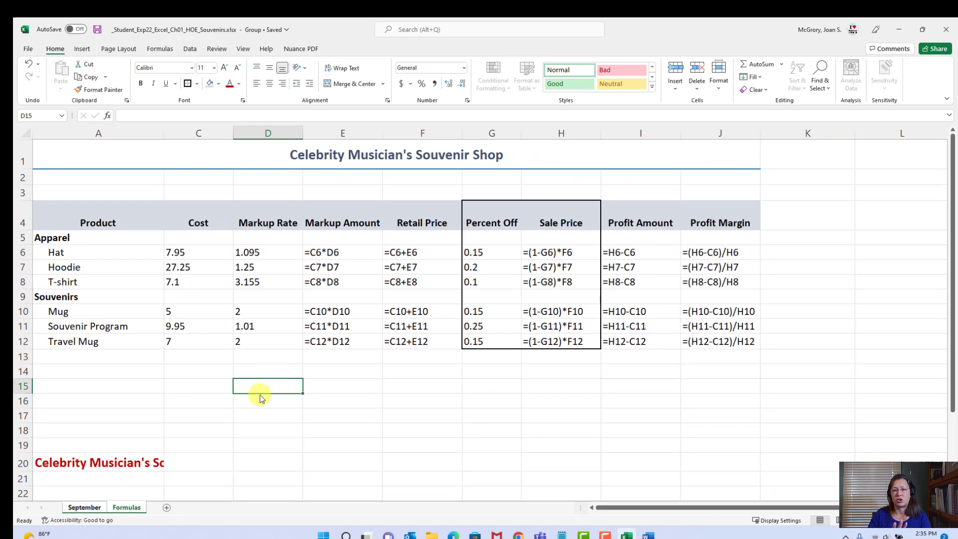
click(220, 85)
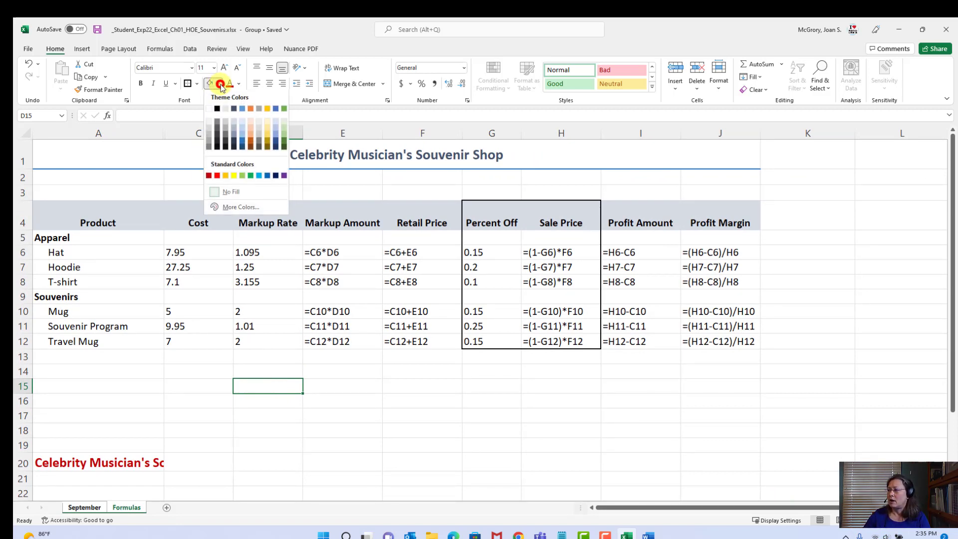
click(266, 109)
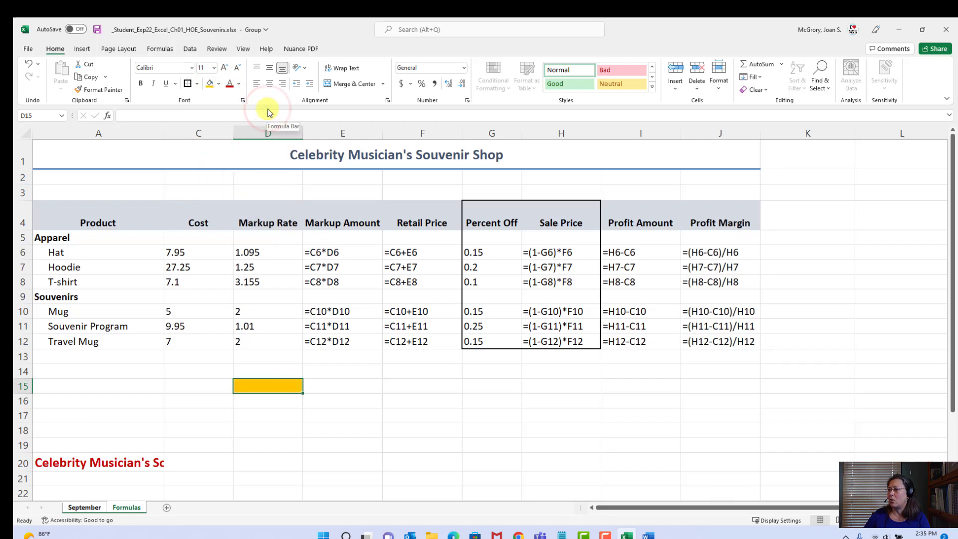
click(229, 85)
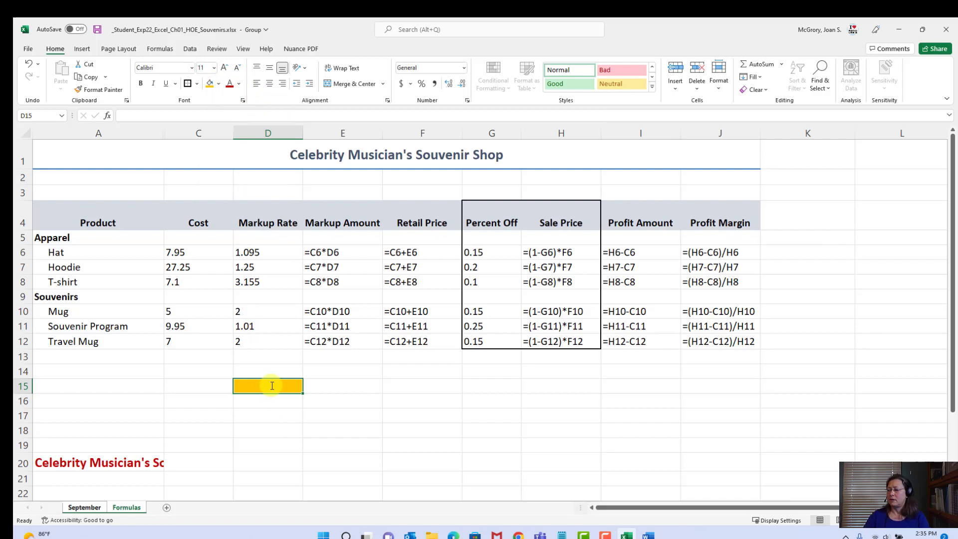
Step: Enter hello! in cell D15 of the grouped worksheets and angle the text counterclockwise
text(hello!)
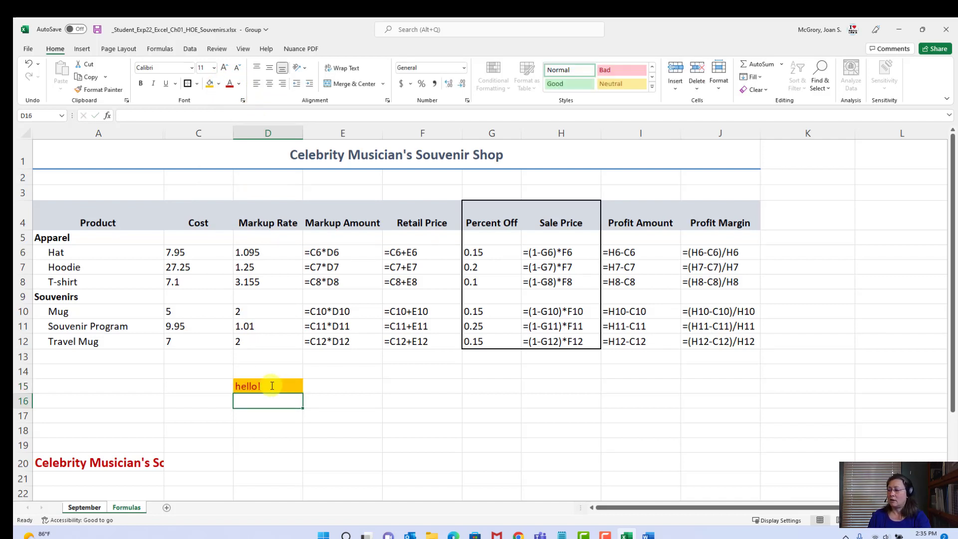
key(Return)
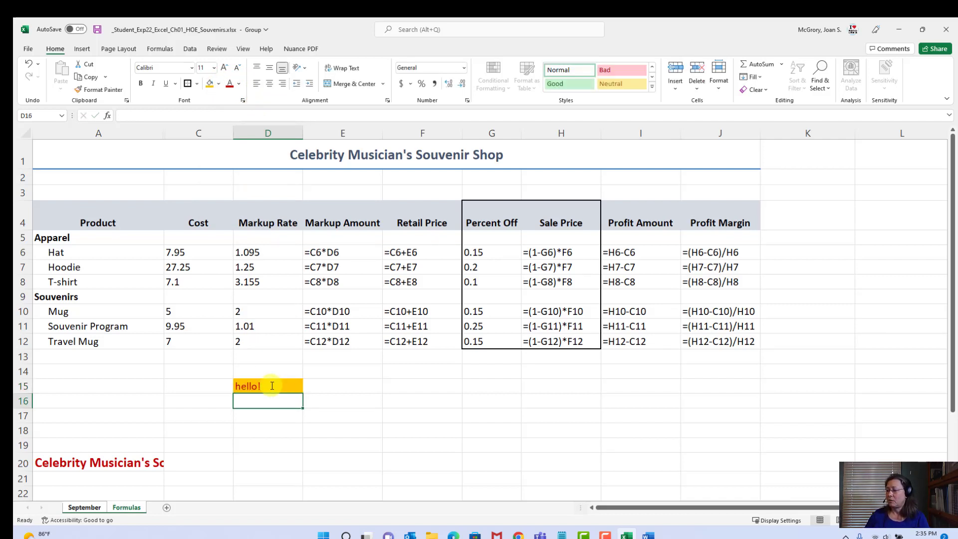
click(270, 385)
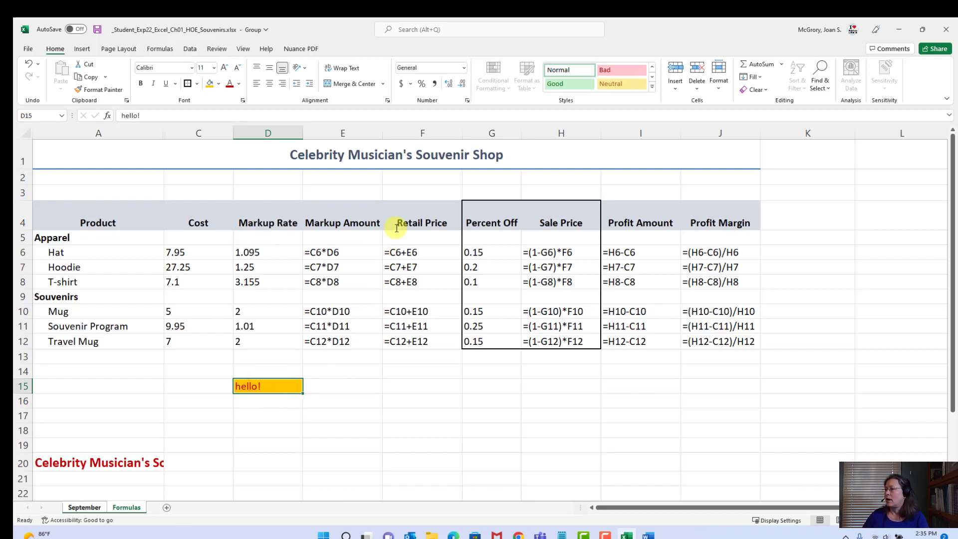
click(301, 71)
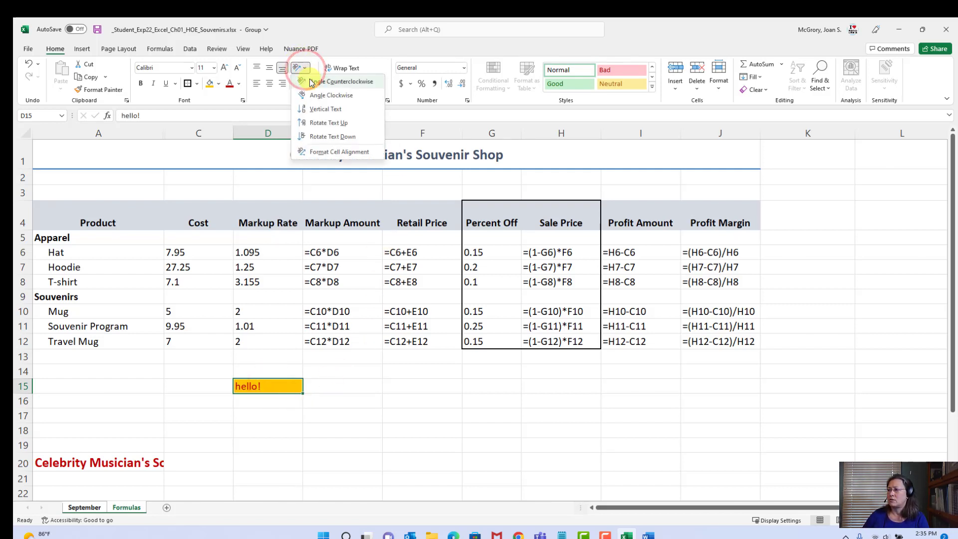
click(312, 83)
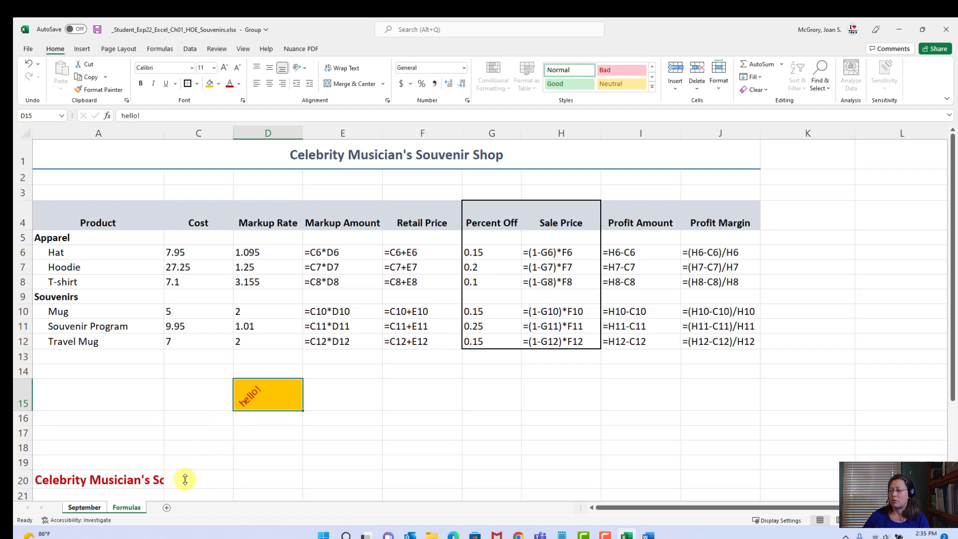
Step: Ungroup the worksheets and compare cell D15 on the September and Formulas sheets
right_click(129, 508)
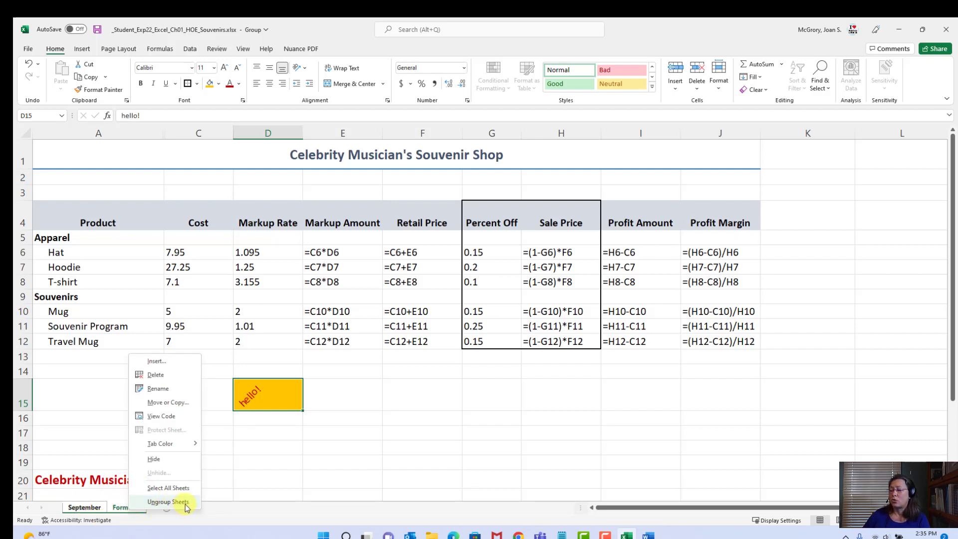
click(159, 503)
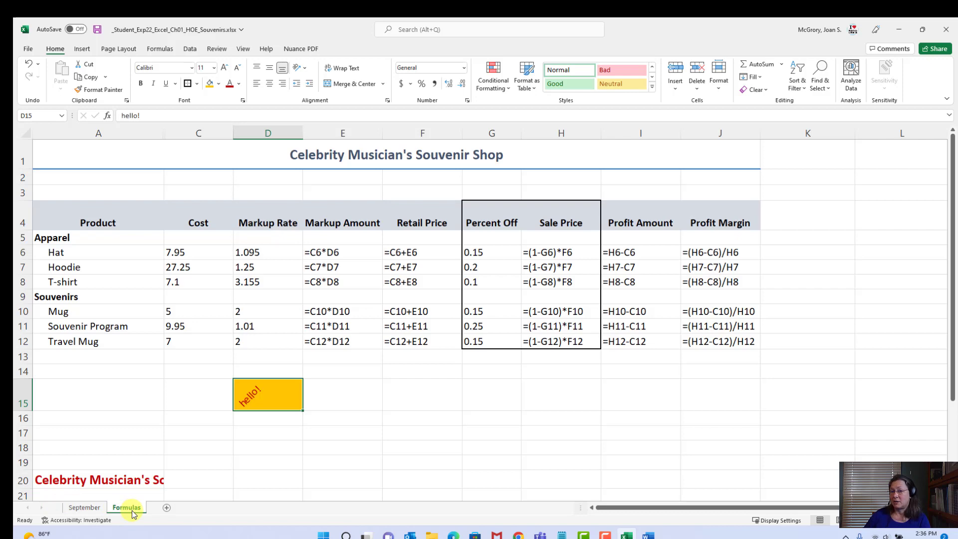
click(83, 507)
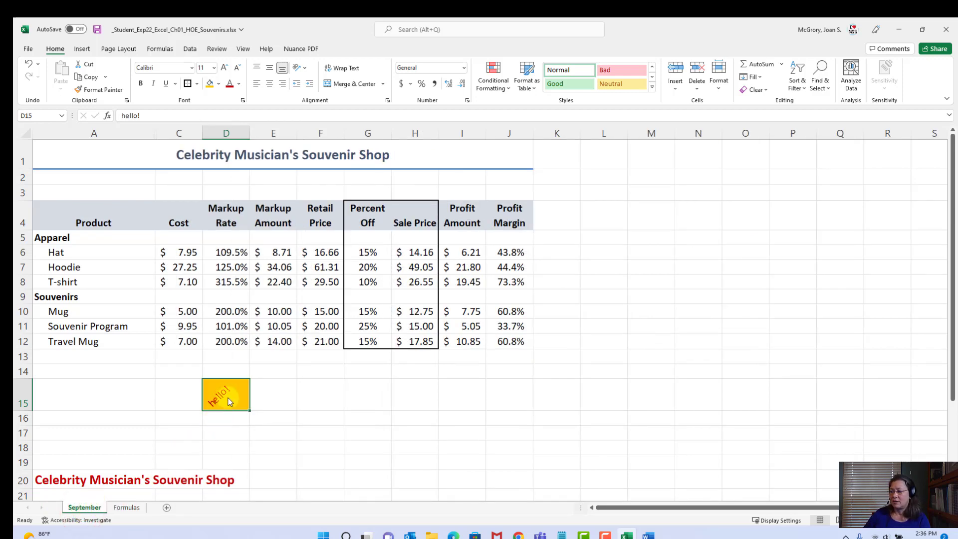
click(126, 507)
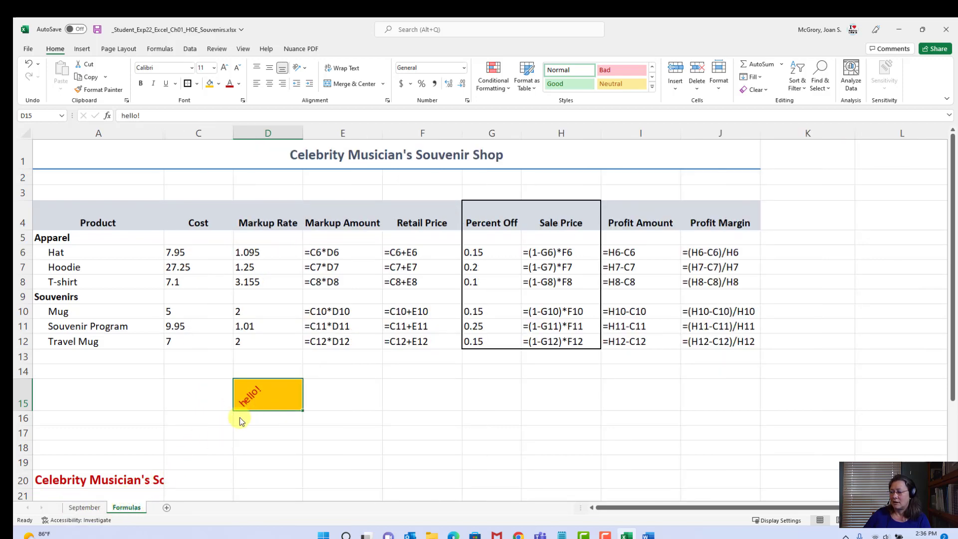
Step: Undo the text angle, text and color edits in cell D15 and check the cell on the September and Formulas sheets
click(84, 507)
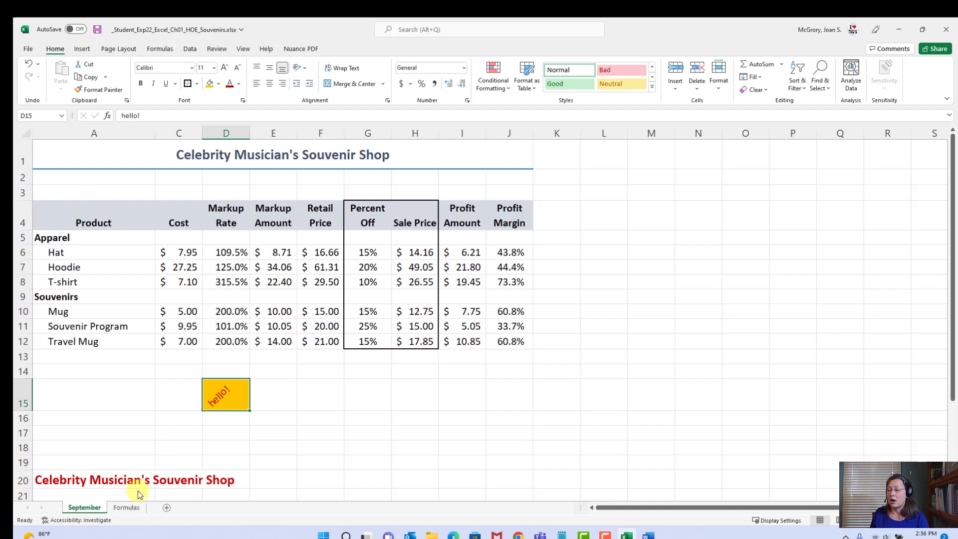
click(132, 507)
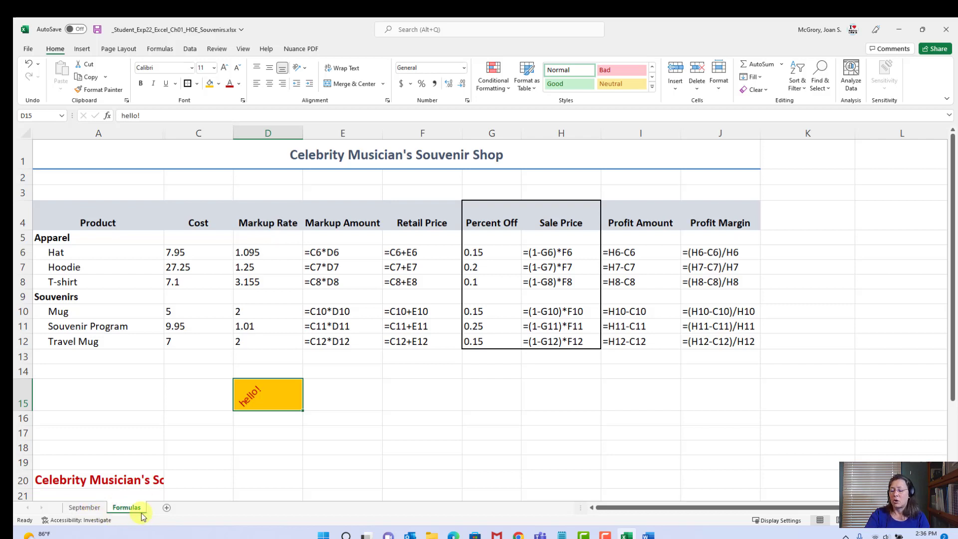
key(ctrl+z)
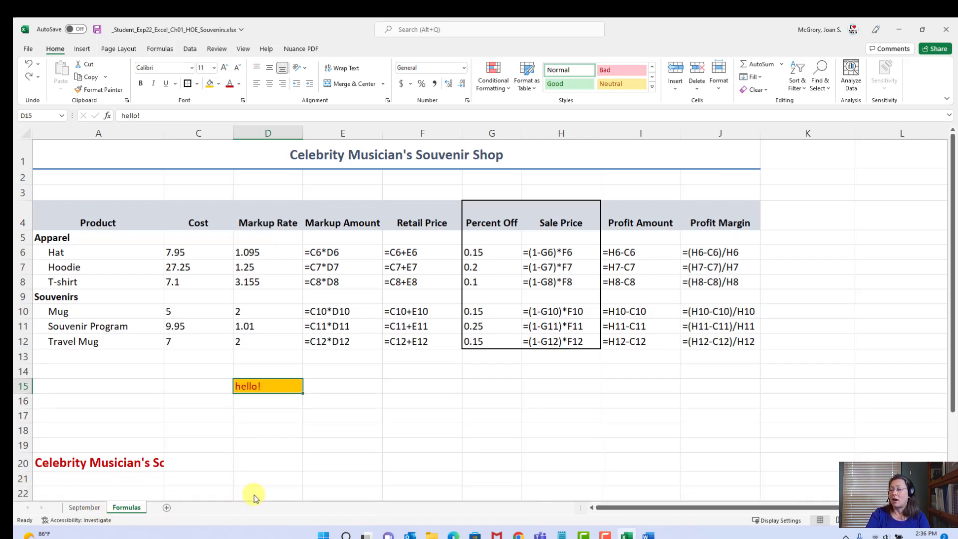
key(Delete)
key(ctrl+z)
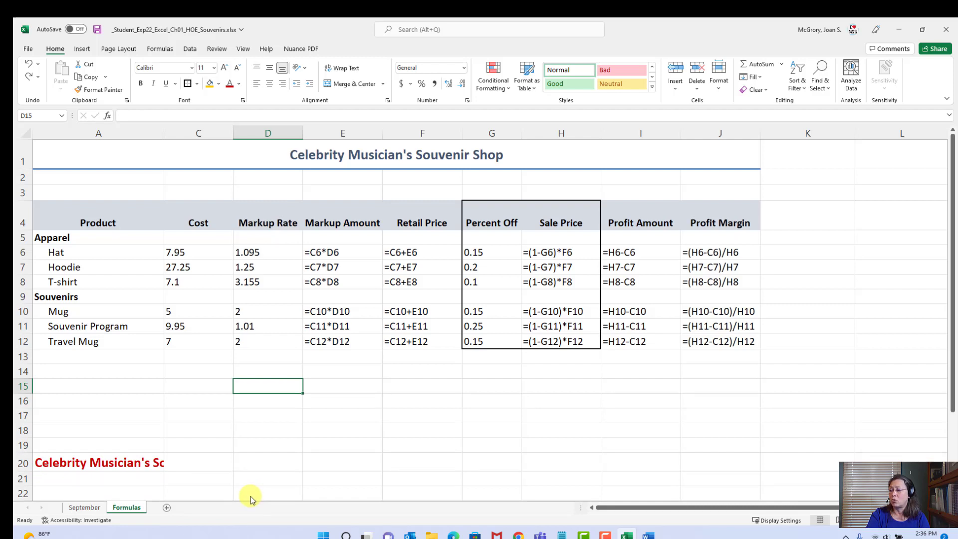
click(84, 507)
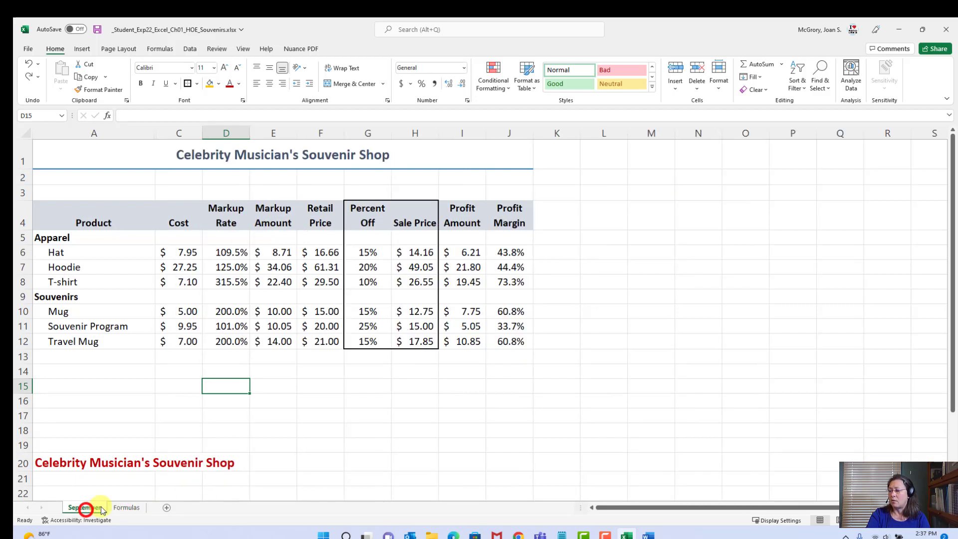
click(127, 507)
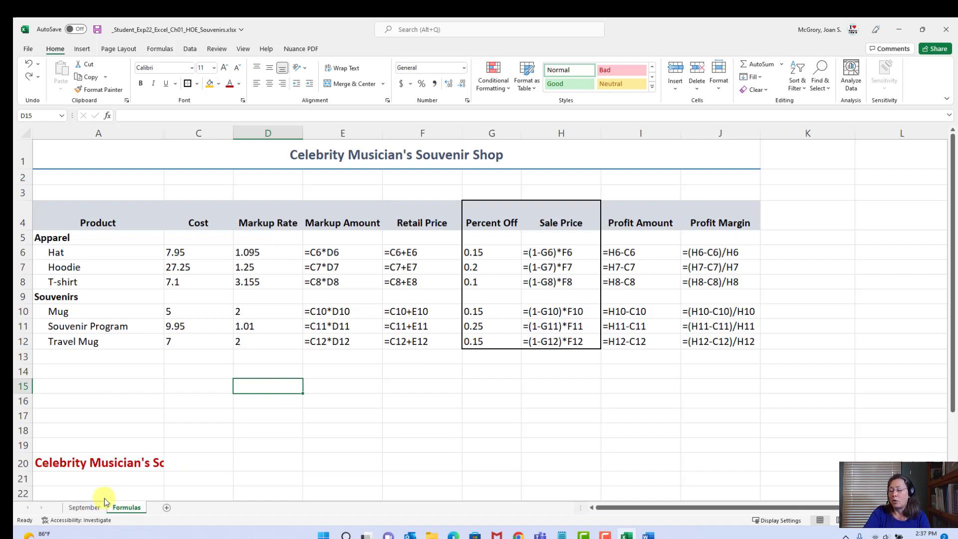
Step: Group the September worksheet with Formulas, set both to landscape orientation, and save the workbook
ctrl+click(76, 507)
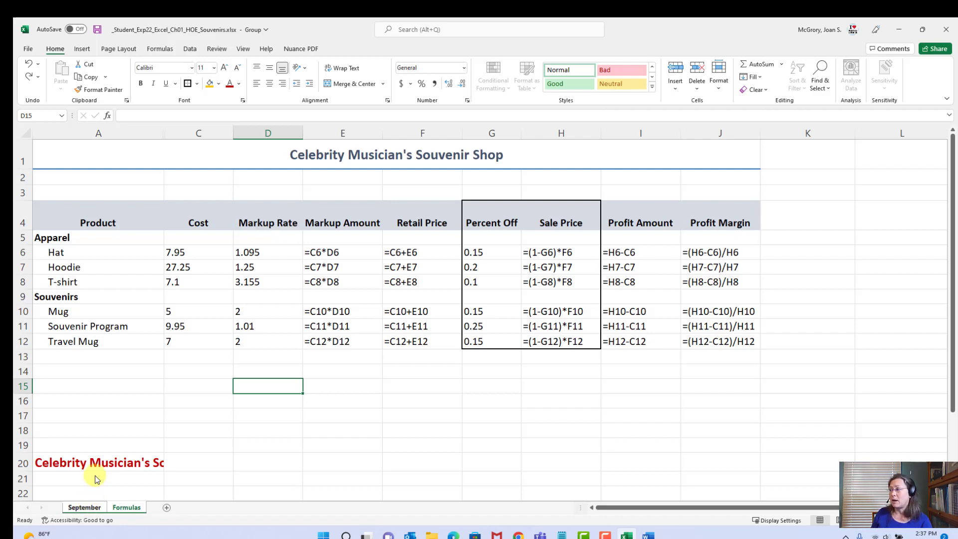
click(120, 50)
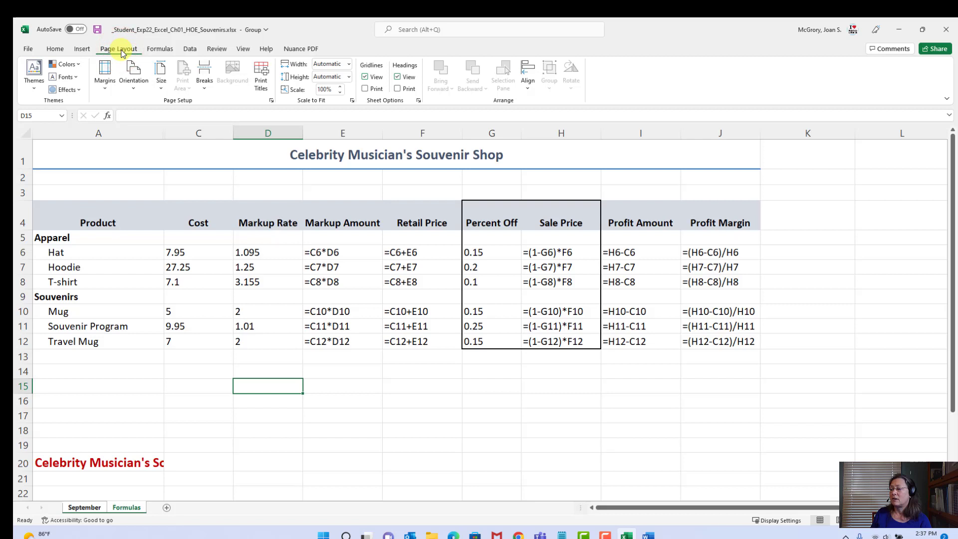
click(135, 82)
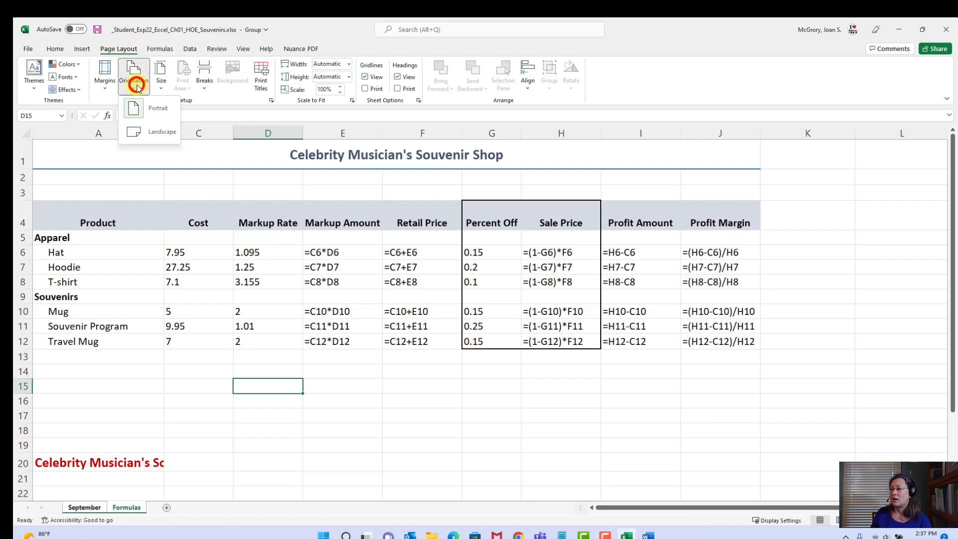
click(145, 131)
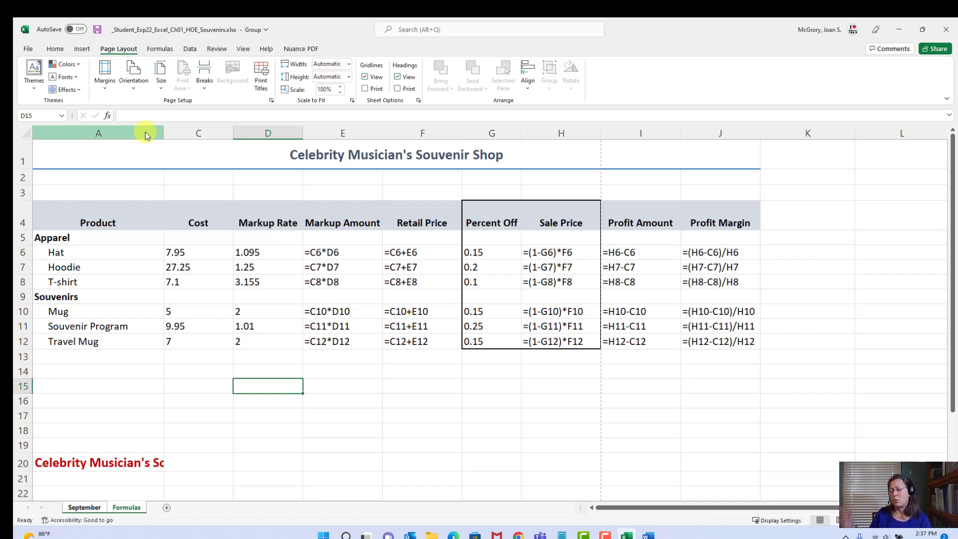
click(96, 32)
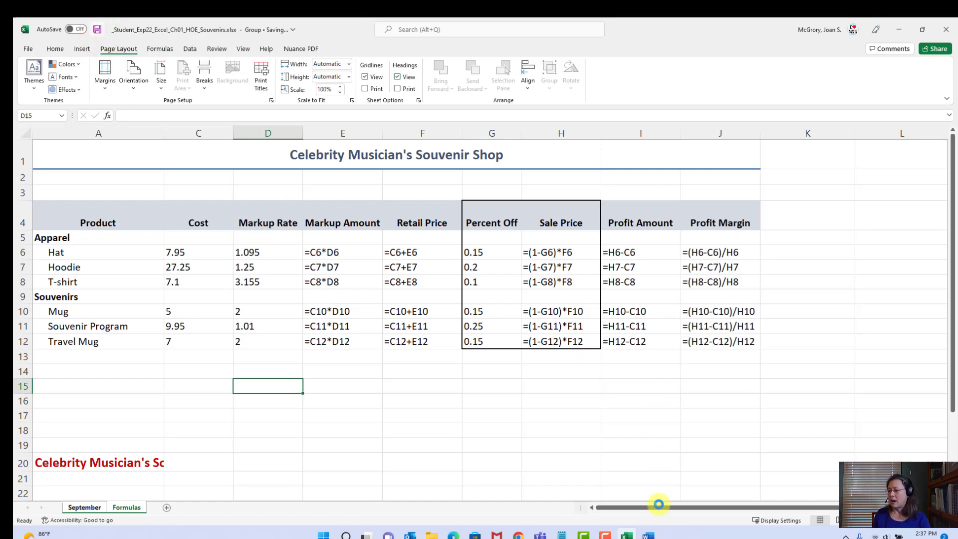
Step: Following instruction 27 in the Word document, set the grouped Excel worksheets' top margin to 1 inch and center them horizontally on the page
click(646, 534)
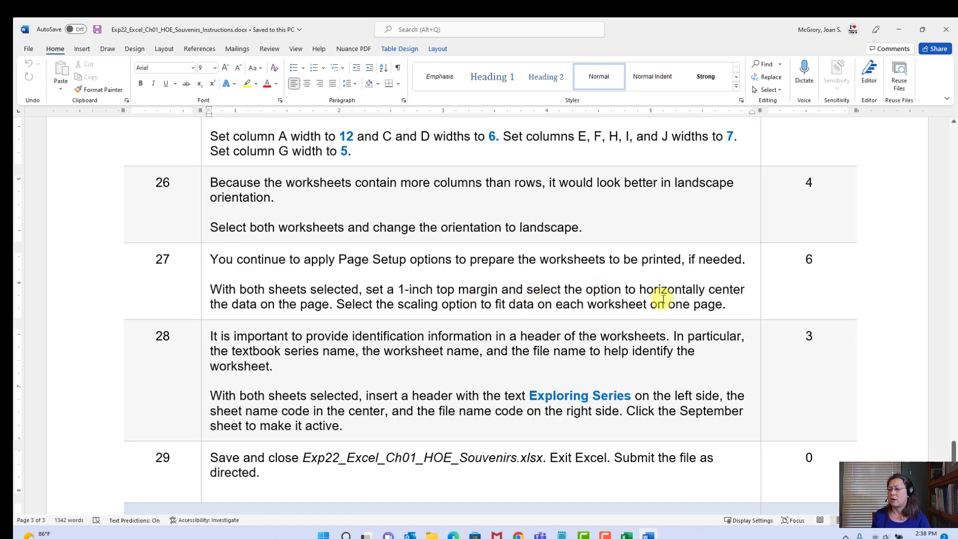
click(627, 534)
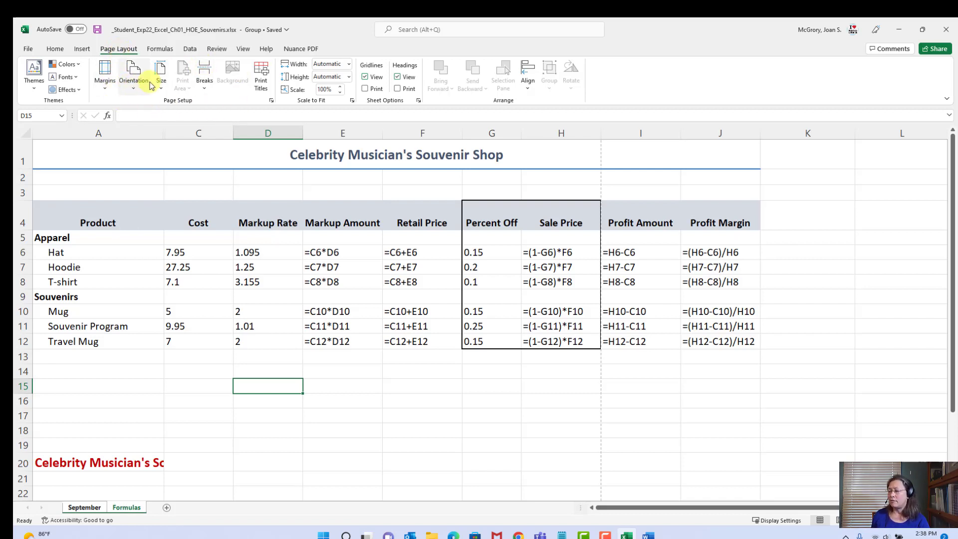
click(271, 102)
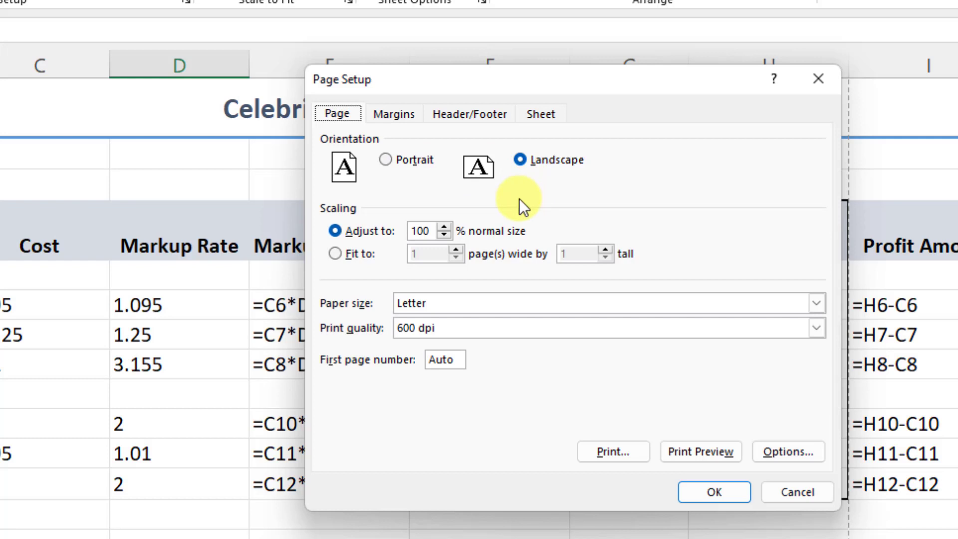
click(404, 117)
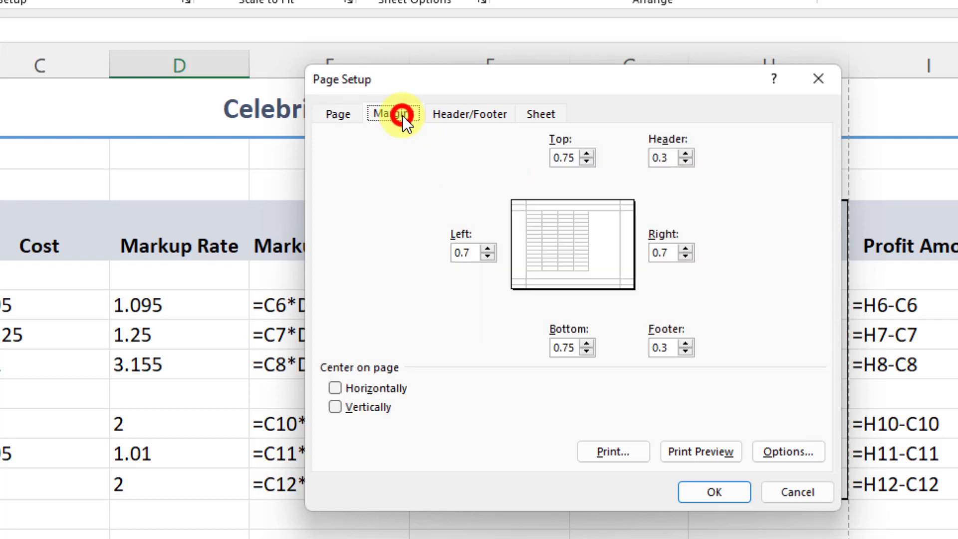
click(588, 153)
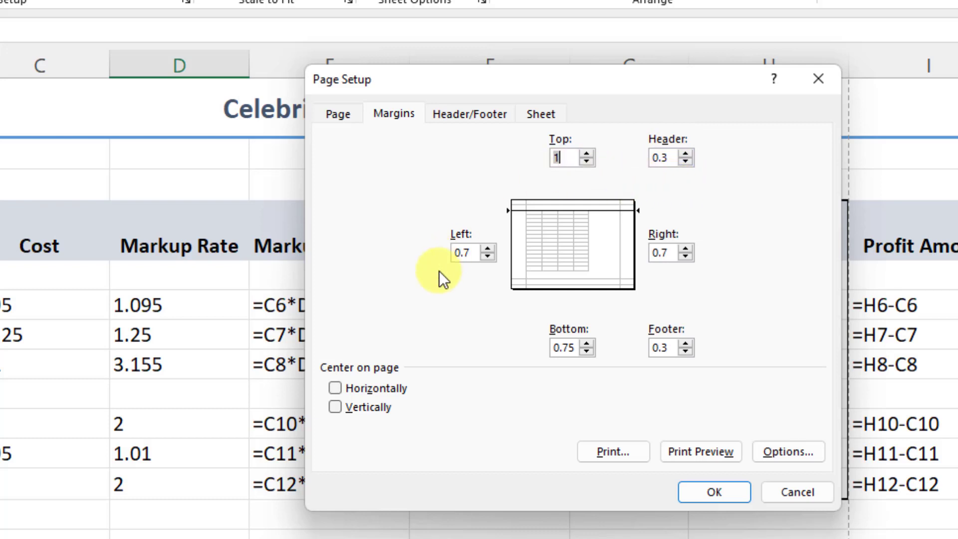
click(338, 392)
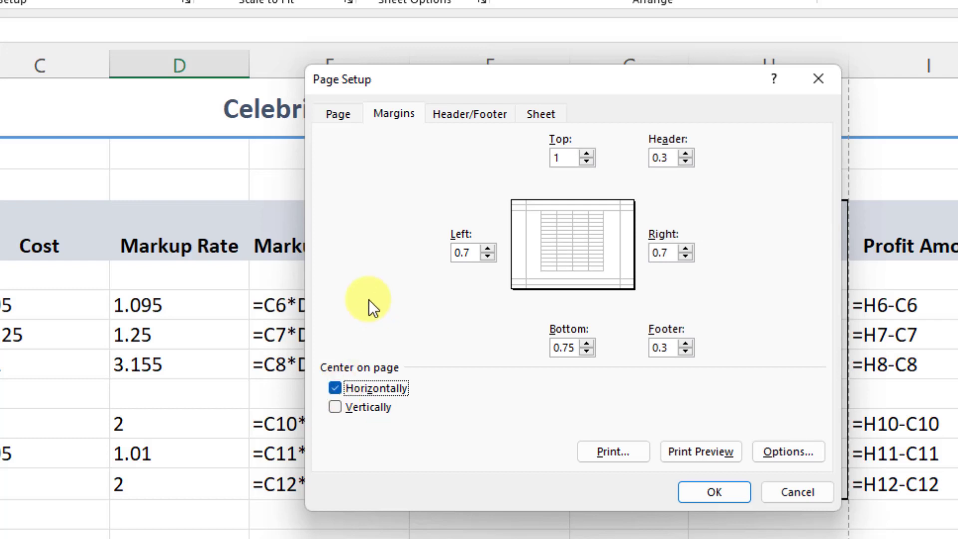
Step: Scale the grouped worksheets to fit 1 page wide by 1 tall
click(337, 115)
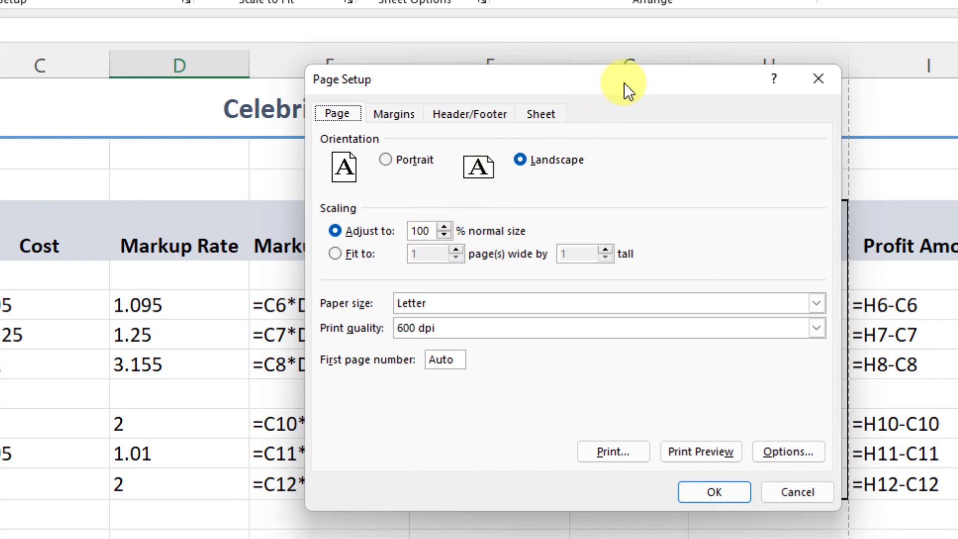
drag(624, 82, 495, 89)
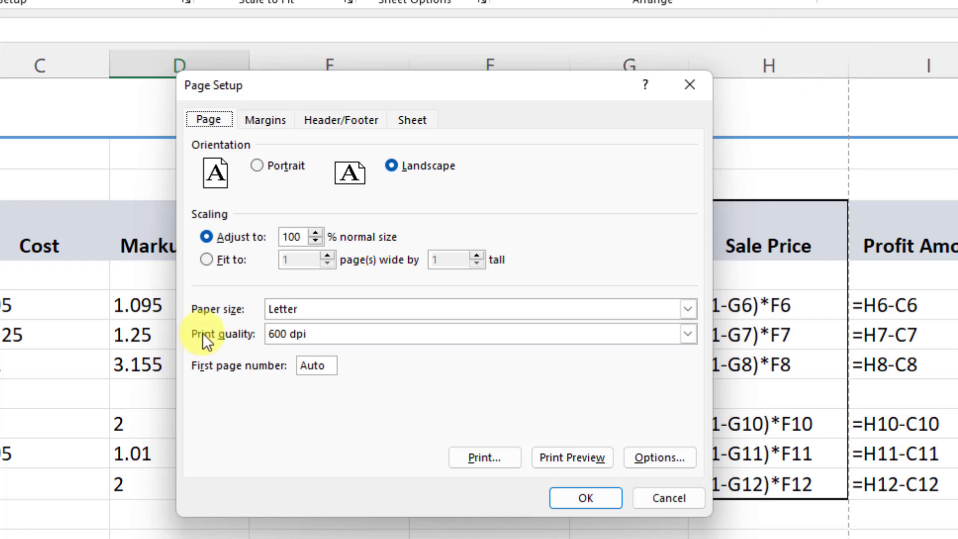
click(208, 259)
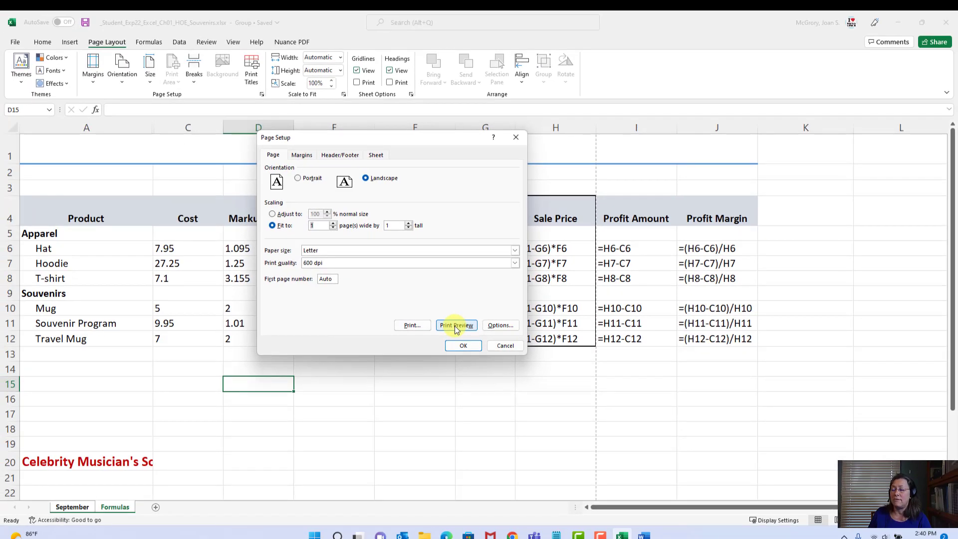
Step: Preview the printed pages of both worksheets and return to the workbook
click(455, 326)
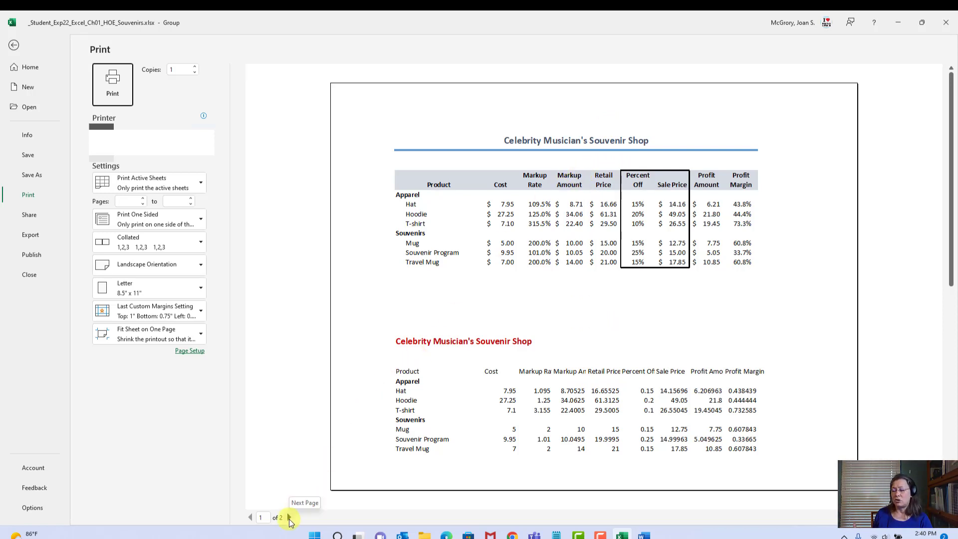
click(289, 518)
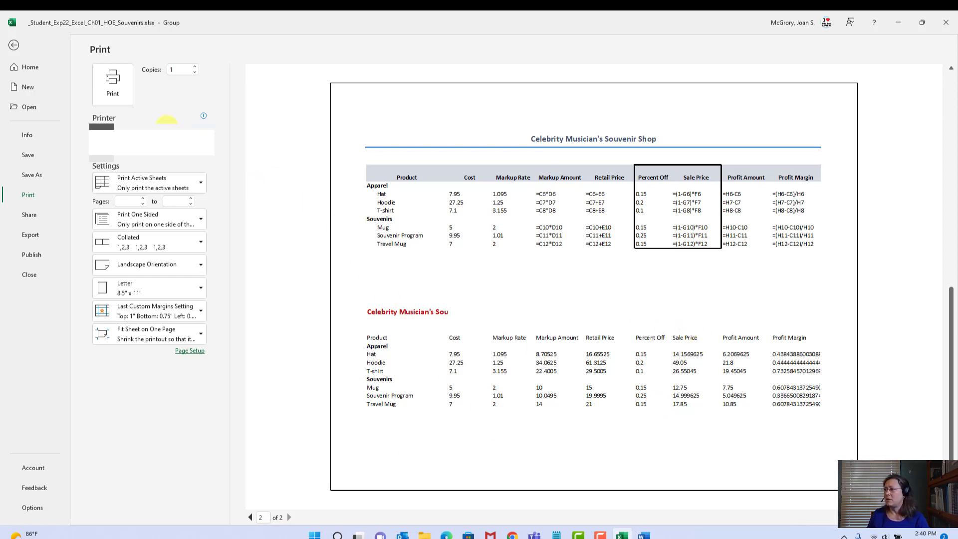
click(27, 69)
click(15, 45)
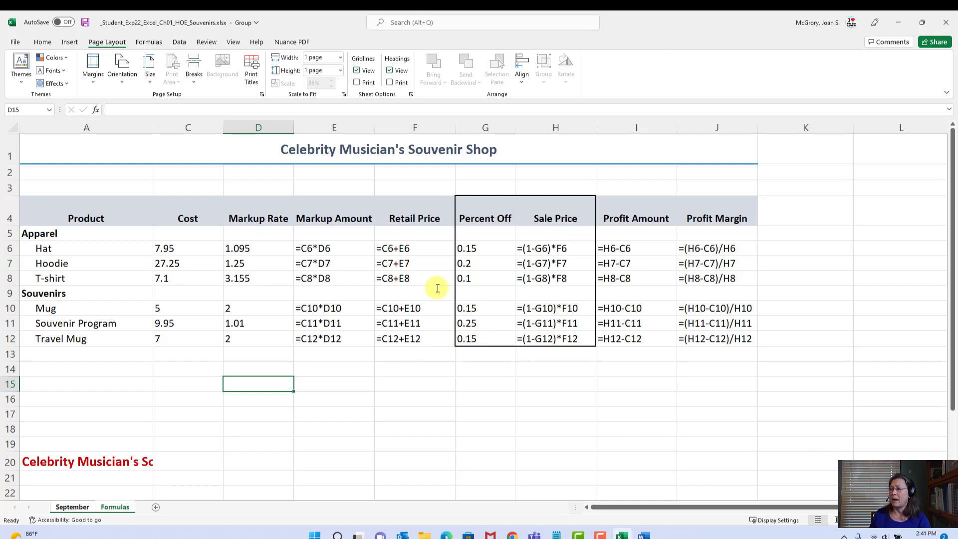
Step: Check the fit-to-page scaling in the page setup, accept it, and save the workbook
click(261, 95)
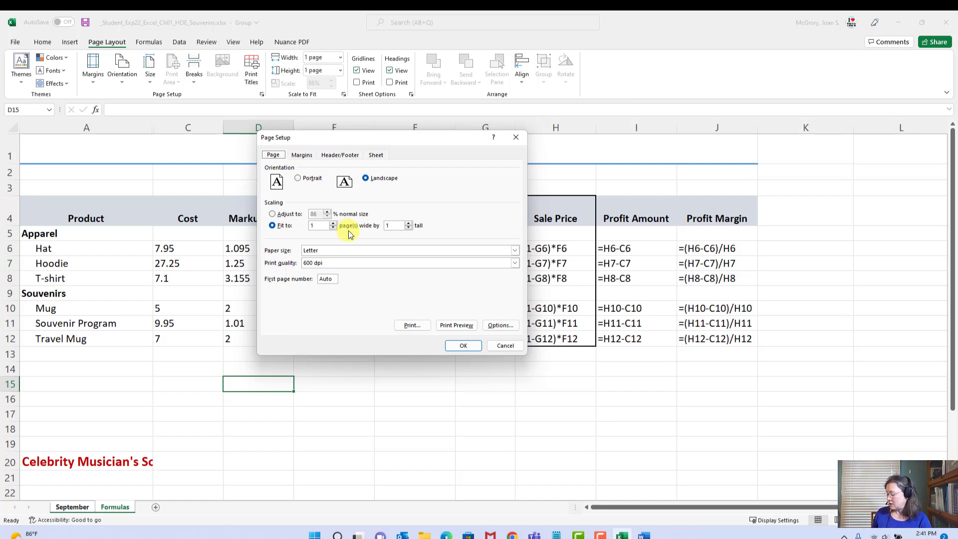
click(464, 345)
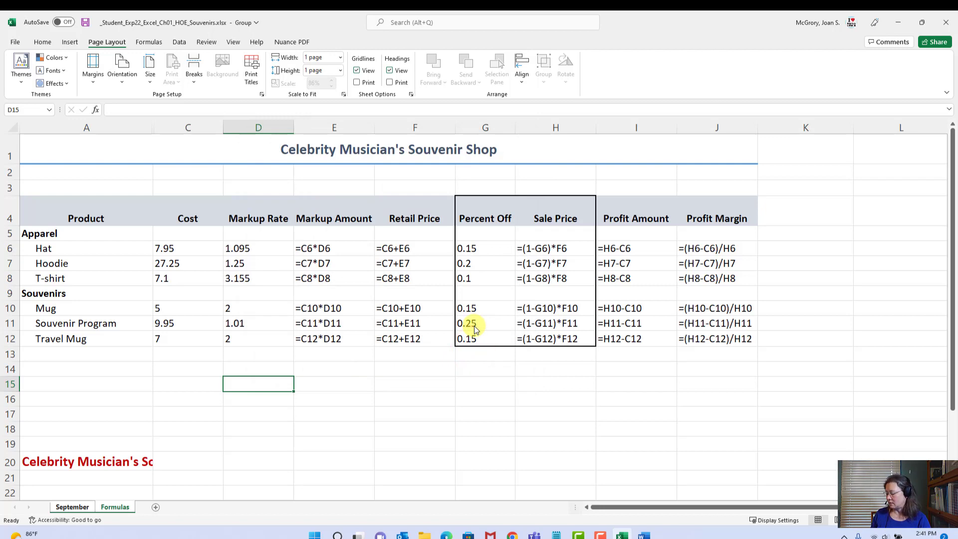
click(86, 22)
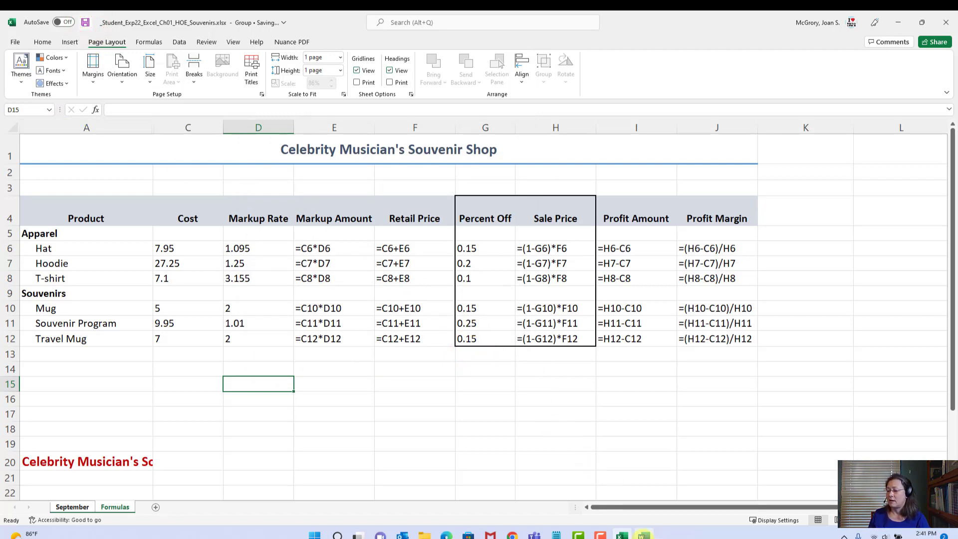
Step: Switch to the Word instructions, read step 28 about the worksheet header, and return to the Excel workbook
click(642, 535)
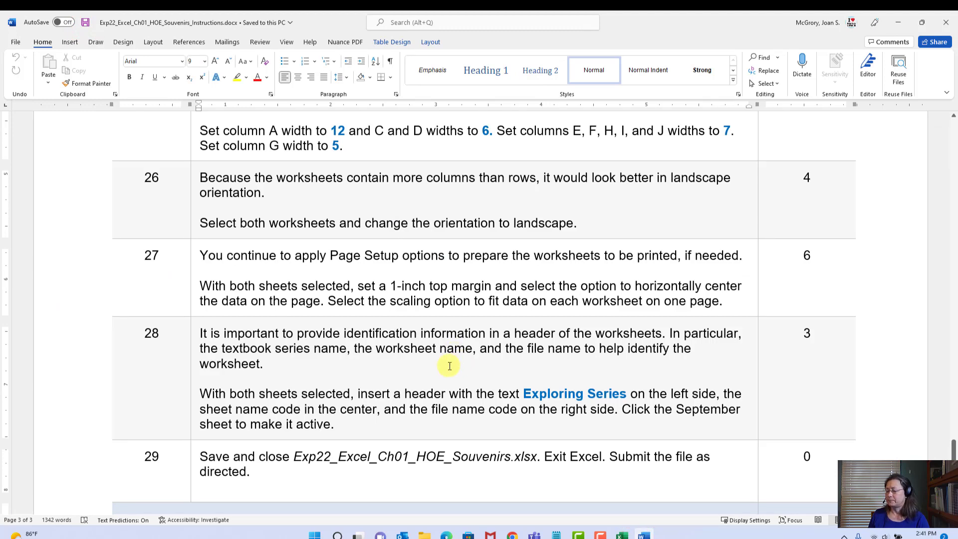
scroll(449, 365, down, 1)
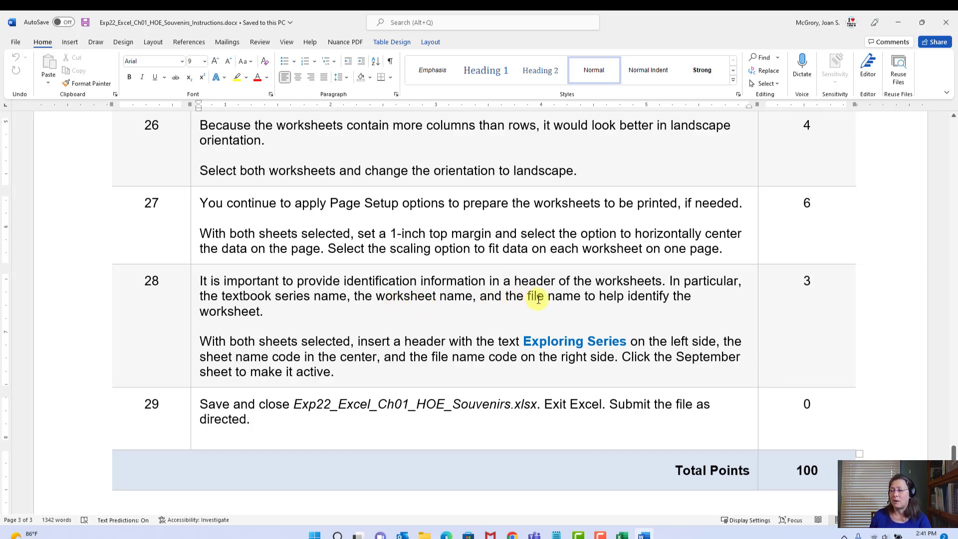
click(621, 534)
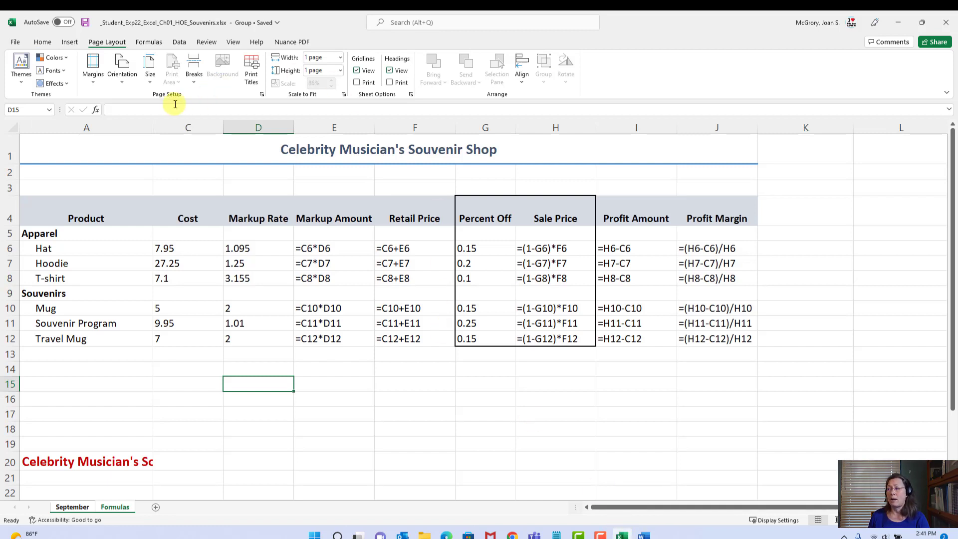
Step: Open the header and footer settings in the page setup of the grouped worksheets
click(262, 95)
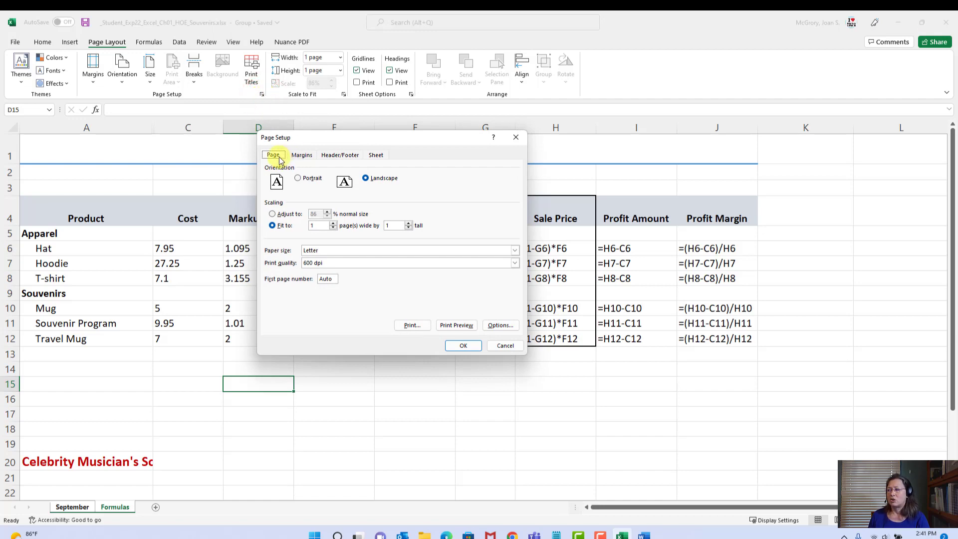
click(300, 154)
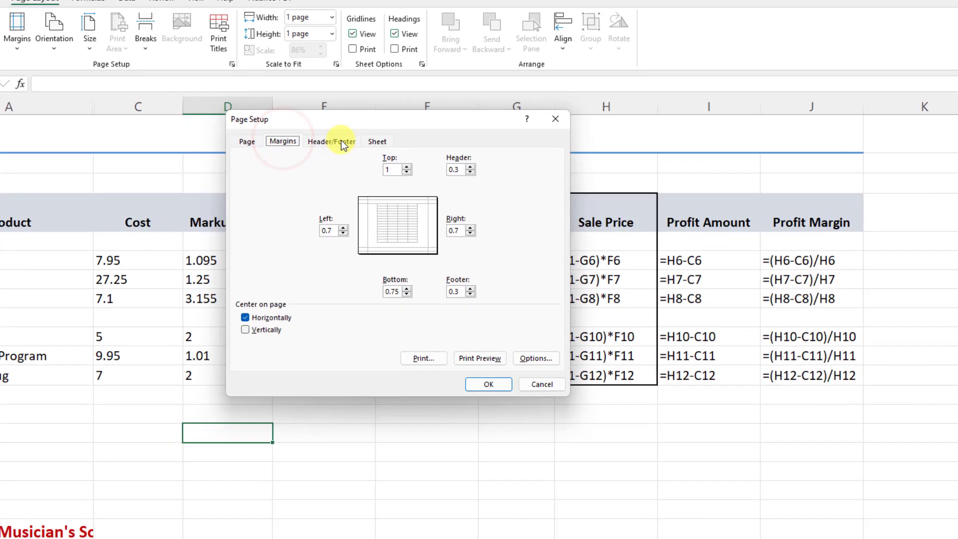
click(342, 142)
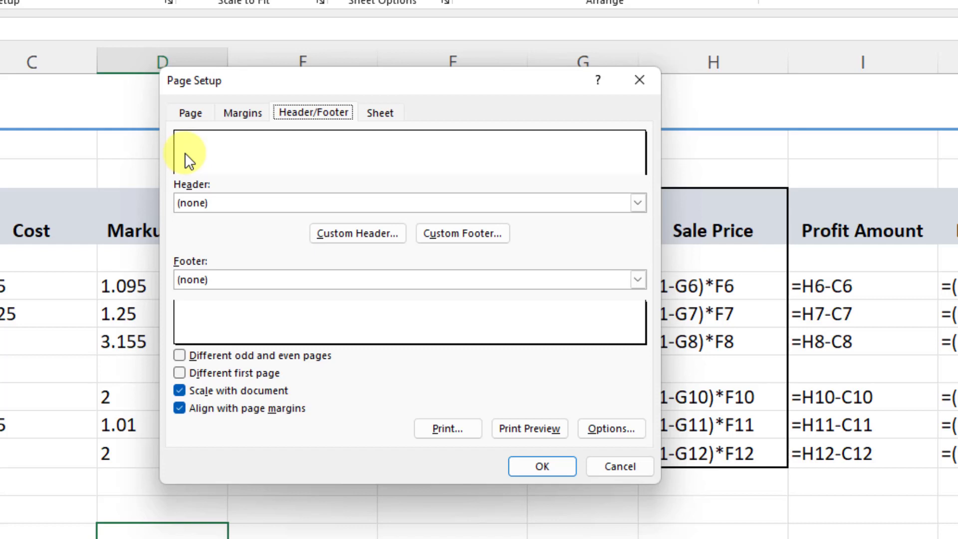
Step: Try the preset "Page 1 of ?" header and the "Confidential, 7/14/2022, Page 1" footer, and reset both to none
click(638, 203)
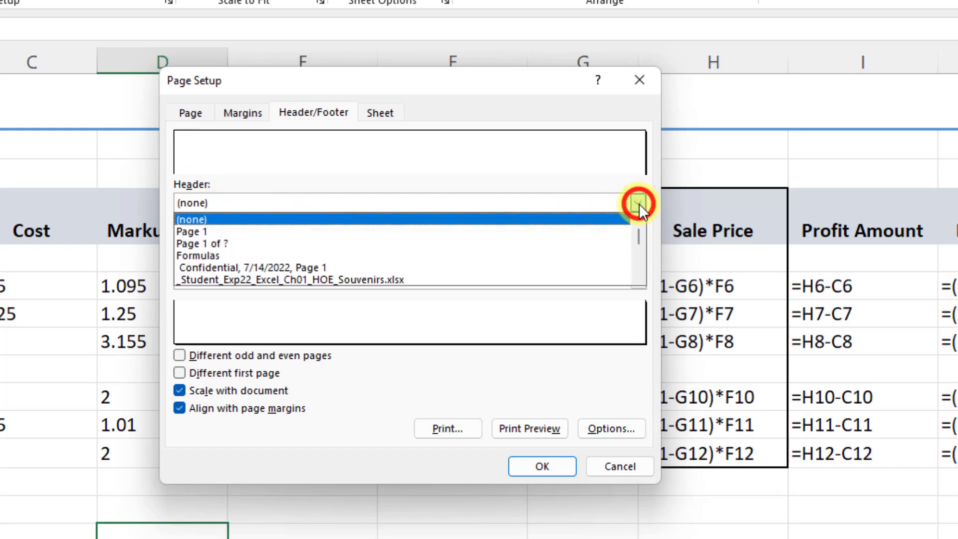
click(246, 242)
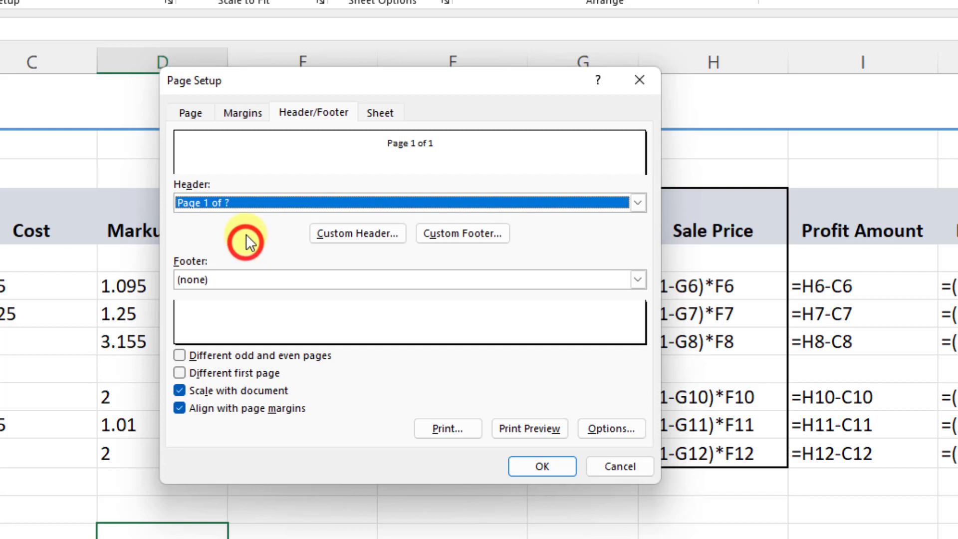
click(638, 280)
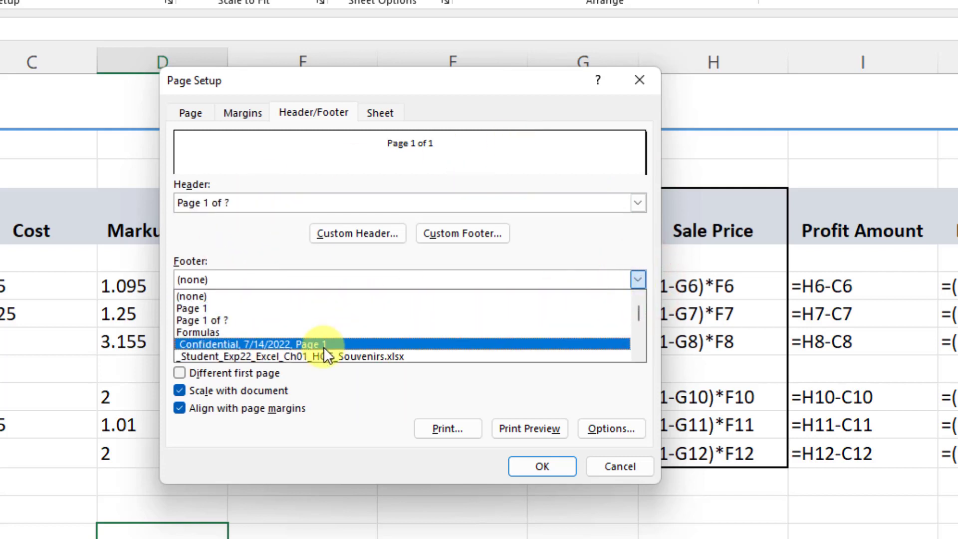
click(254, 344)
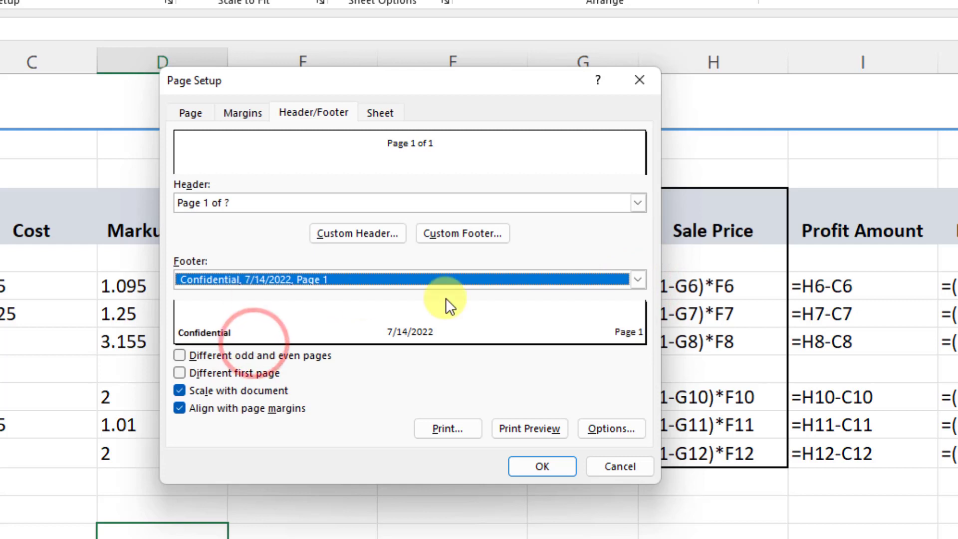
click(642, 275)
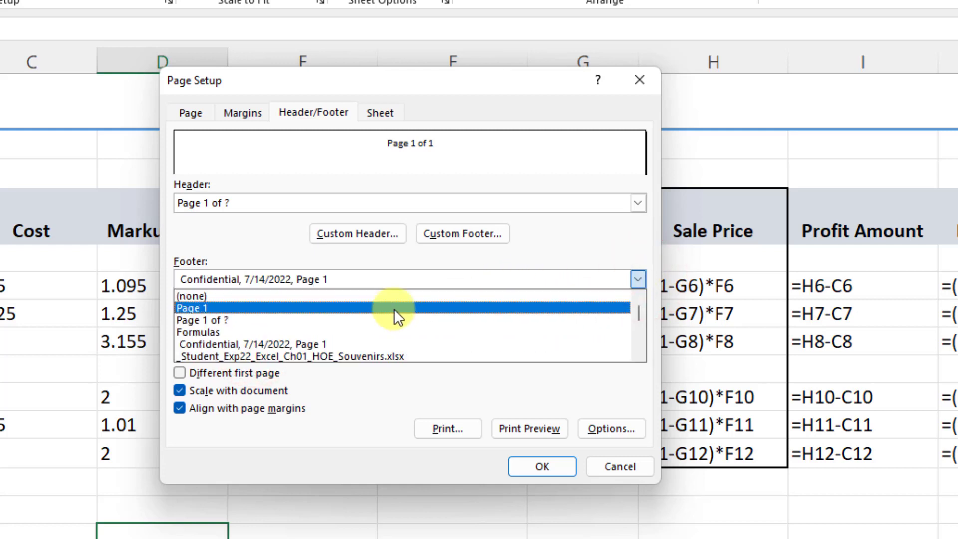
click(206, 298)
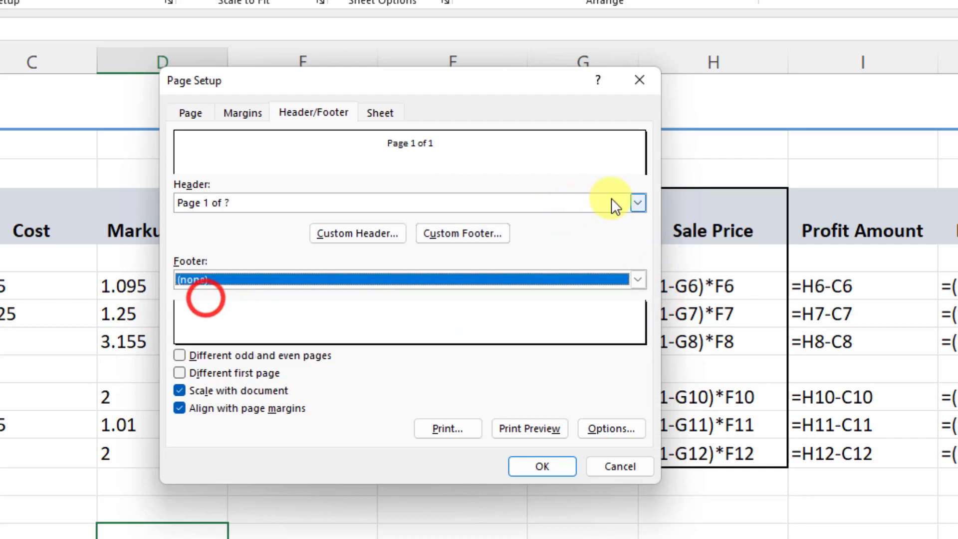
click(640, 204)
click(582, 221)
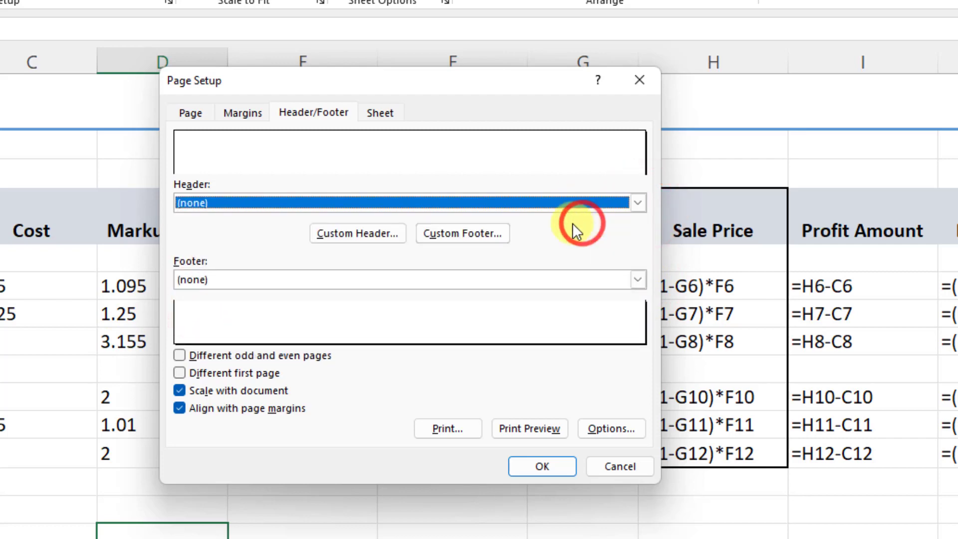
Step: Create a custom header with "Exploring Series" on the left, the sheet name code in the center, and the file name code on the right
click(348, 233)
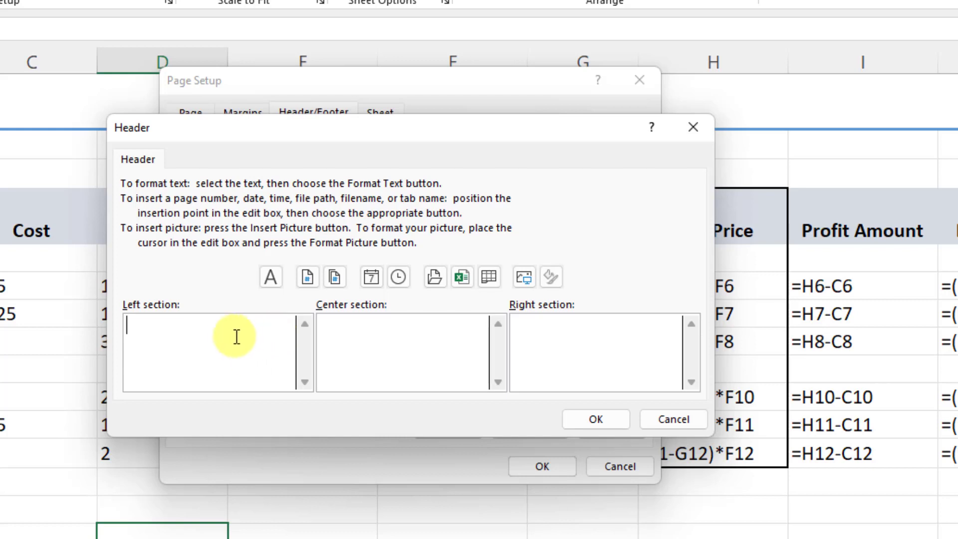
text(Exploring Series)
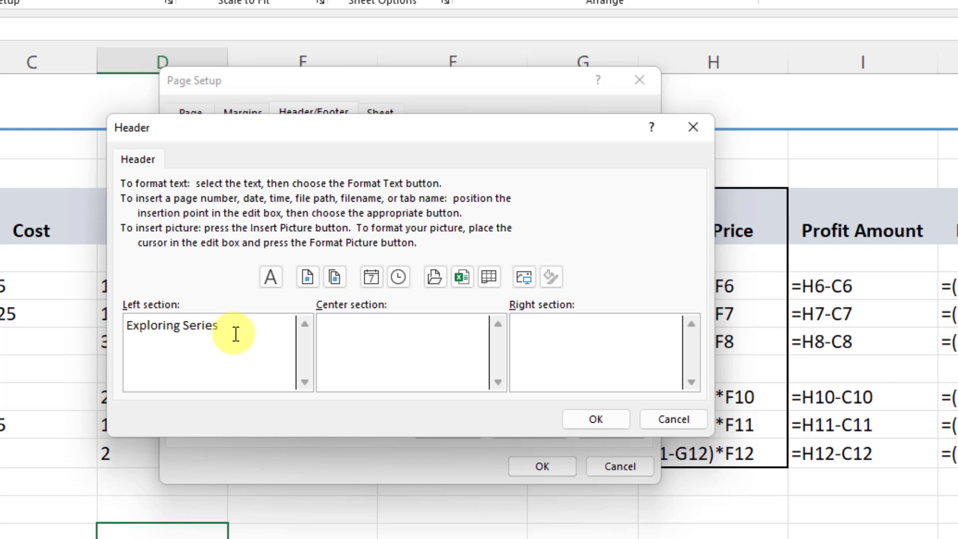
click(393, 349)
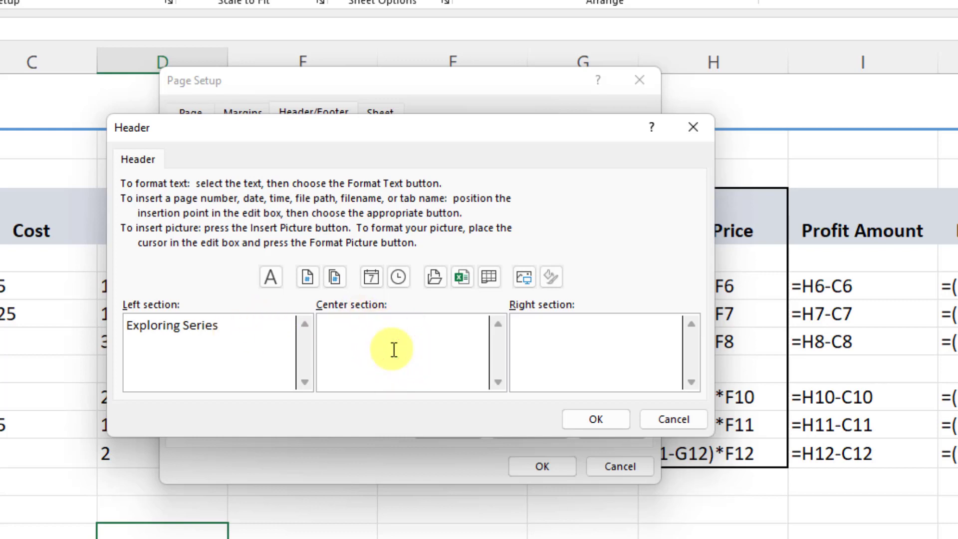
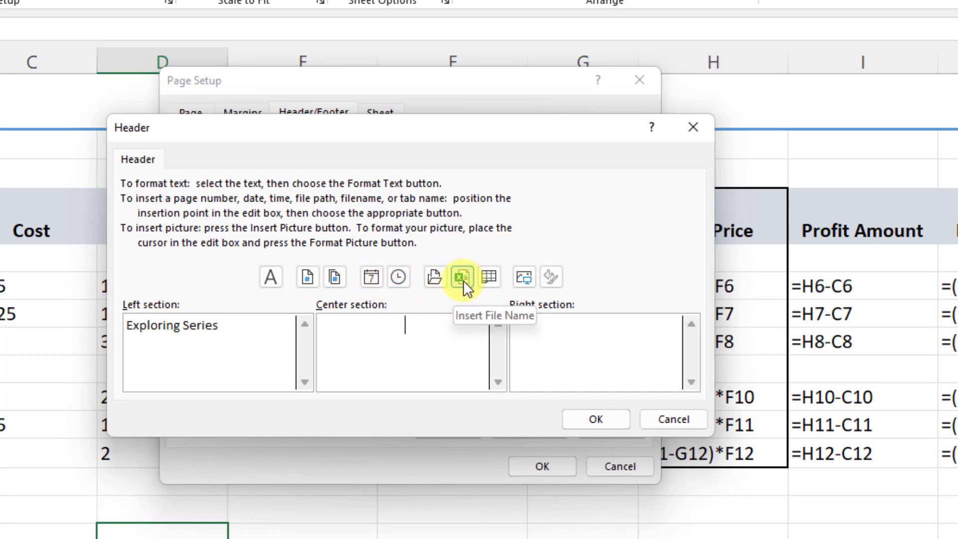
click(492, 280)
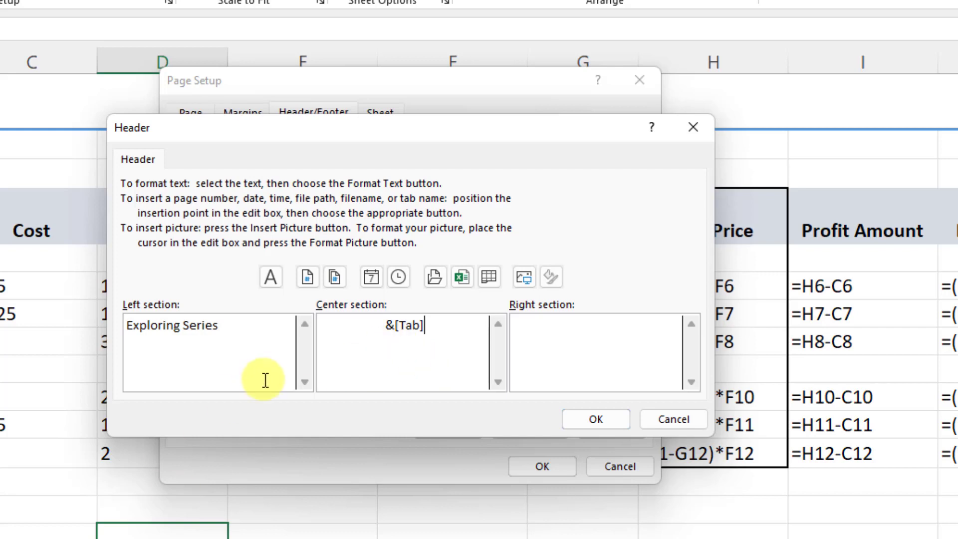
click(630, 330)
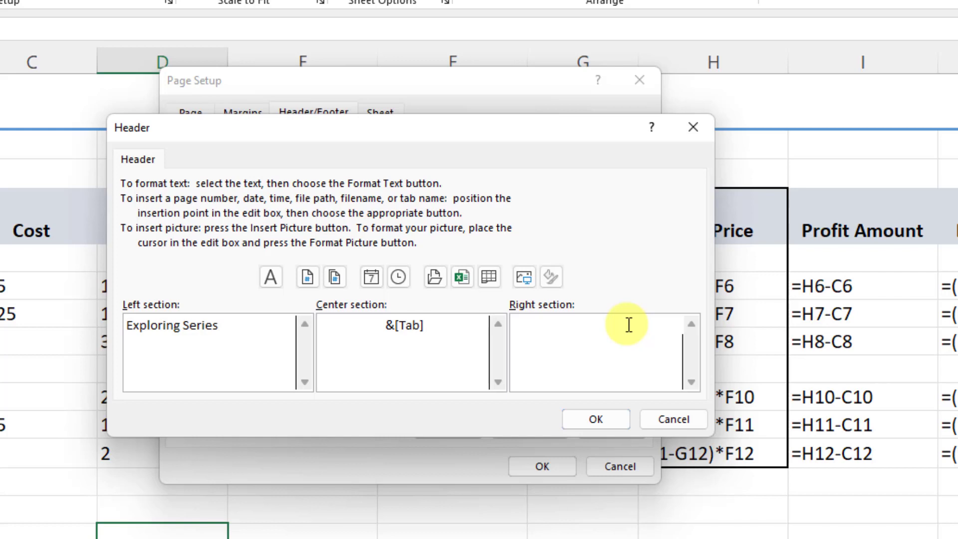
click(460, 277)
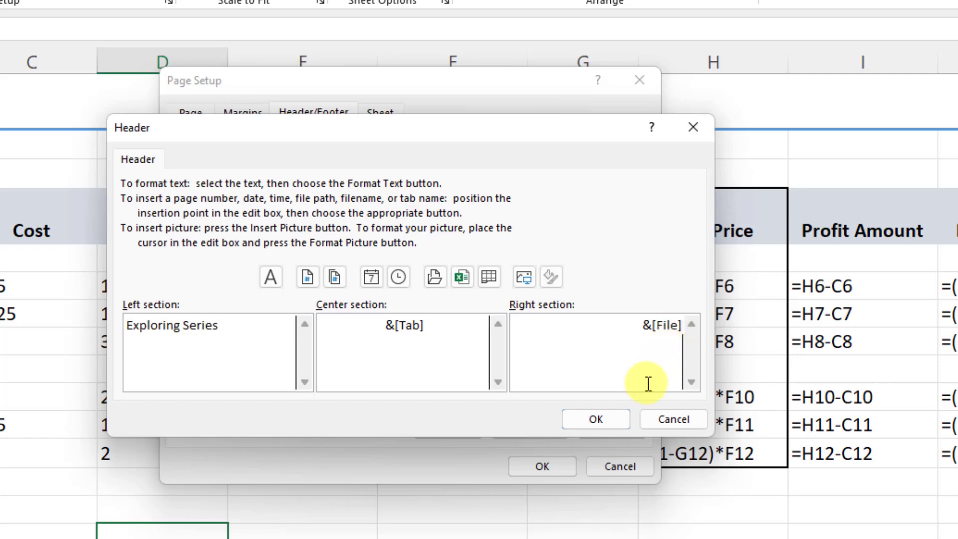
click(612, 421)
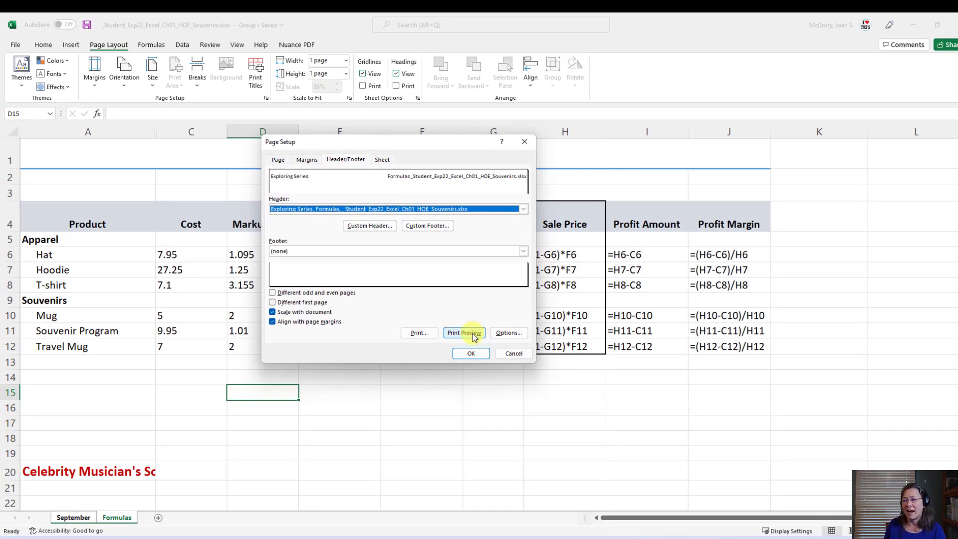
Step: Preview the printed pages of both worksheets with the header, return to the workbook, and save it
click(472, 334)
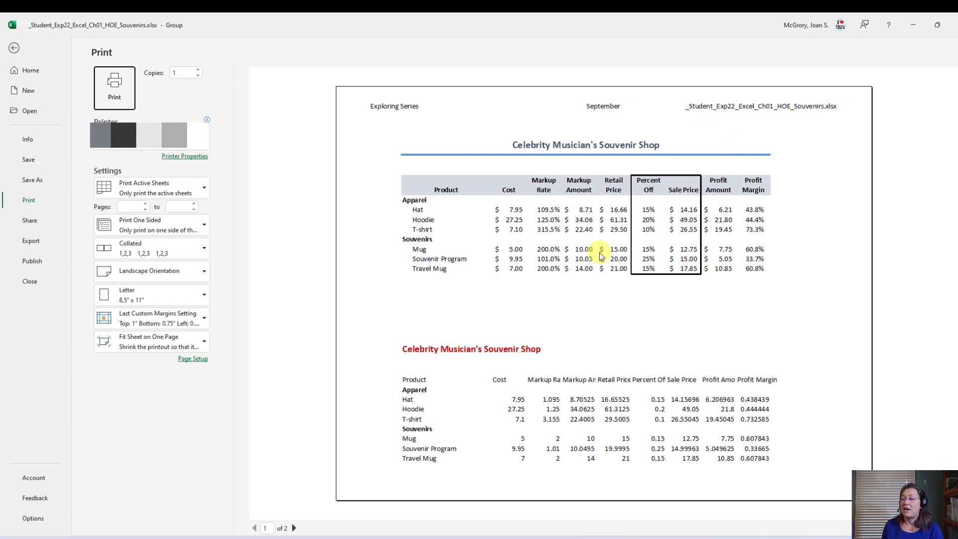
click(293, 527)
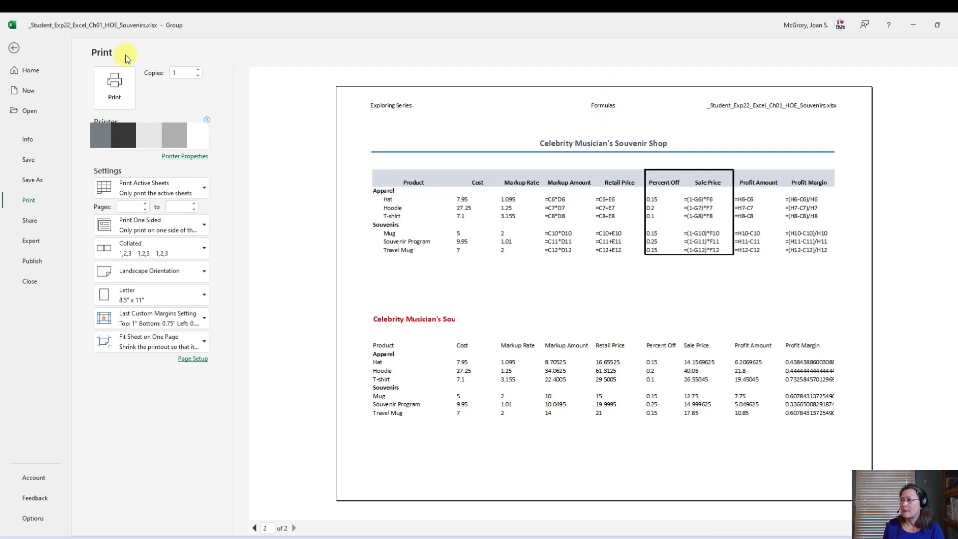
click(14, 49)
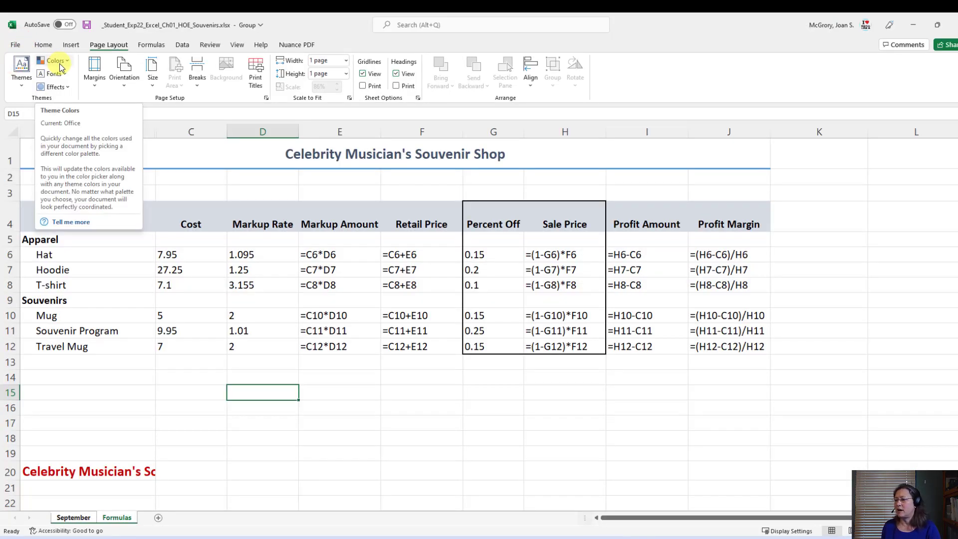
click(87, 26)
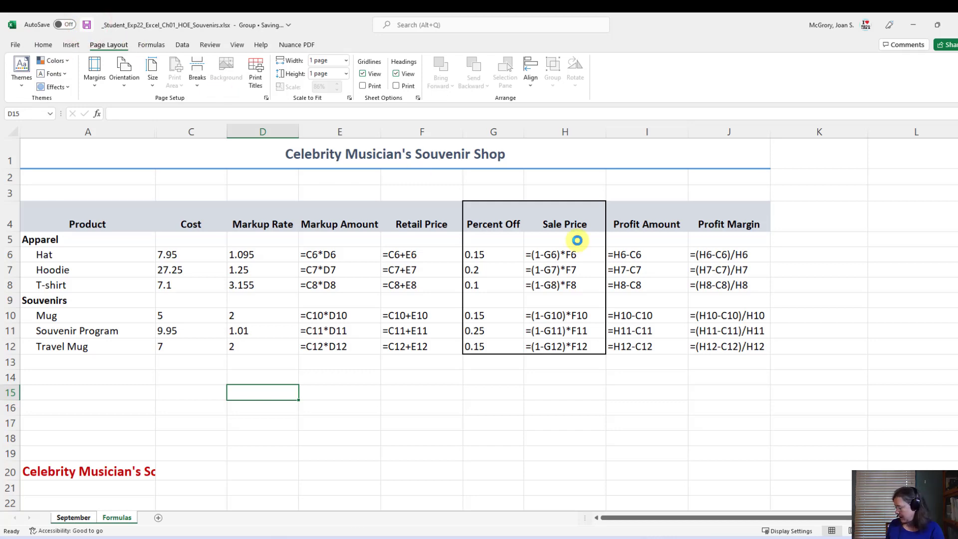
Step: Check the final instructions in the Word document, return to the Excel workbook, and save and close it
key(alt+Tab)
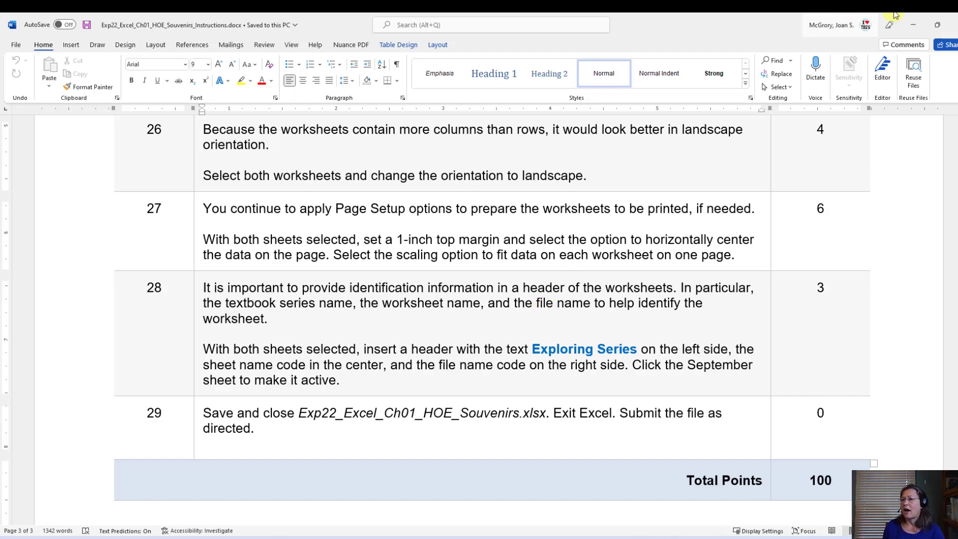
key(alt+Tab)
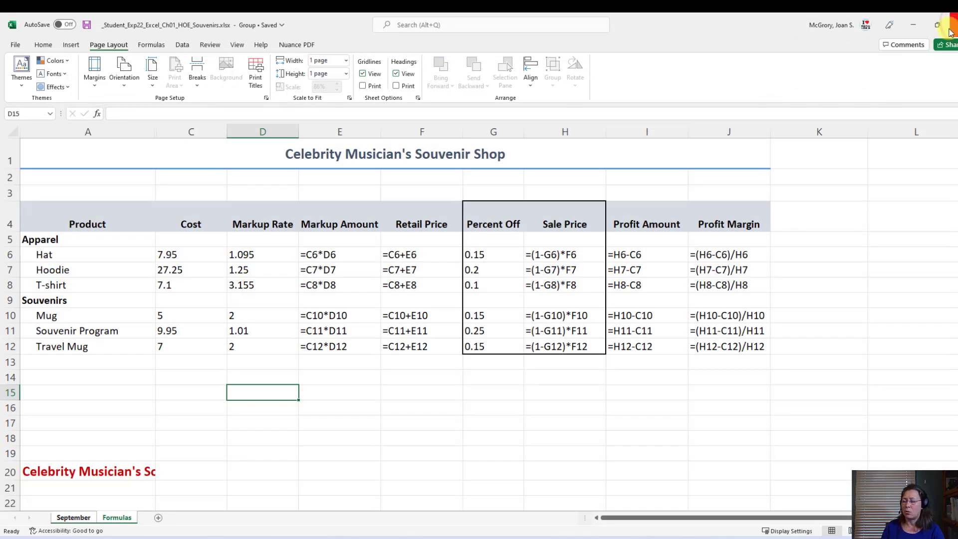
click(87, 27)
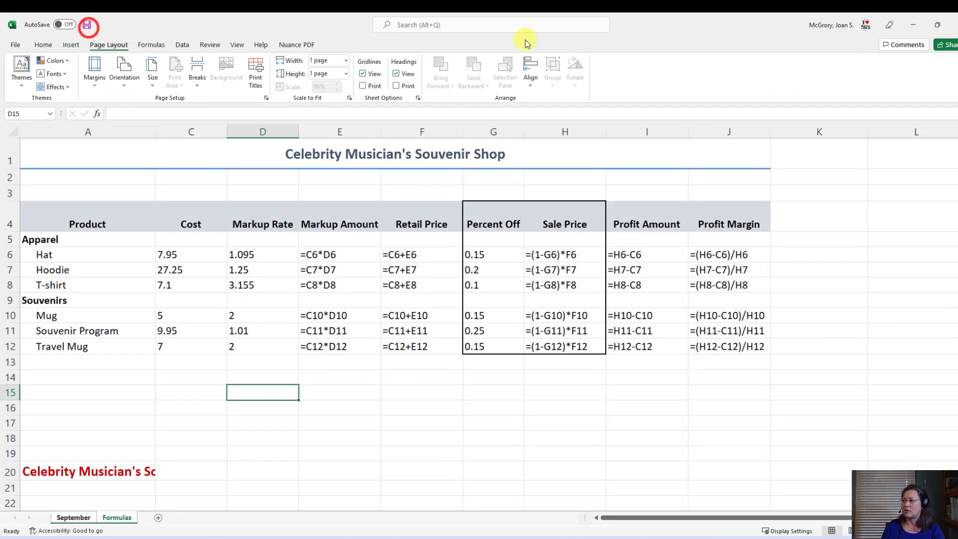
click(953, 24)
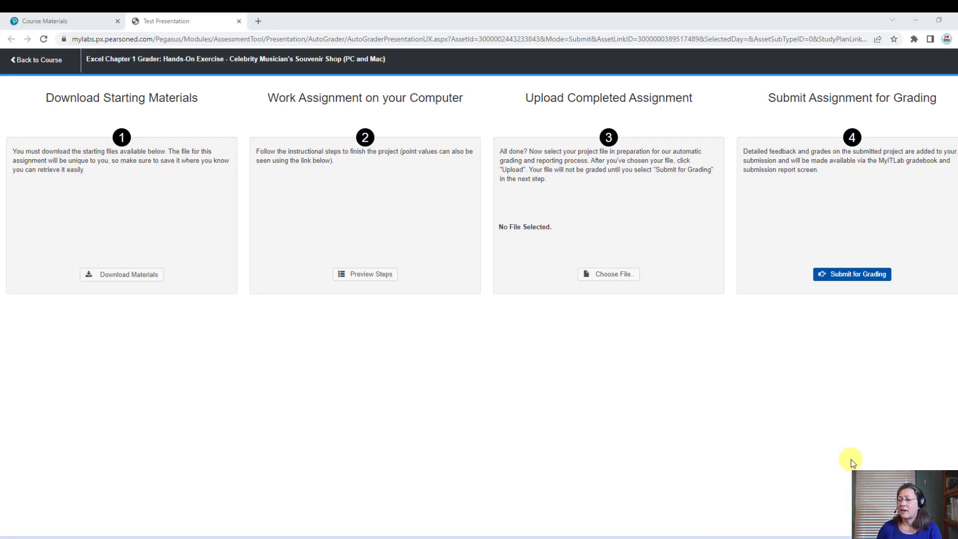
Step: On the browser's assignment page, upload _Student_Exp22_Excel_Ch01_HOE_Souvenirs.xlsx from the Excel-1 folder, submit it for grading, and close the assignment
click(612, 274)
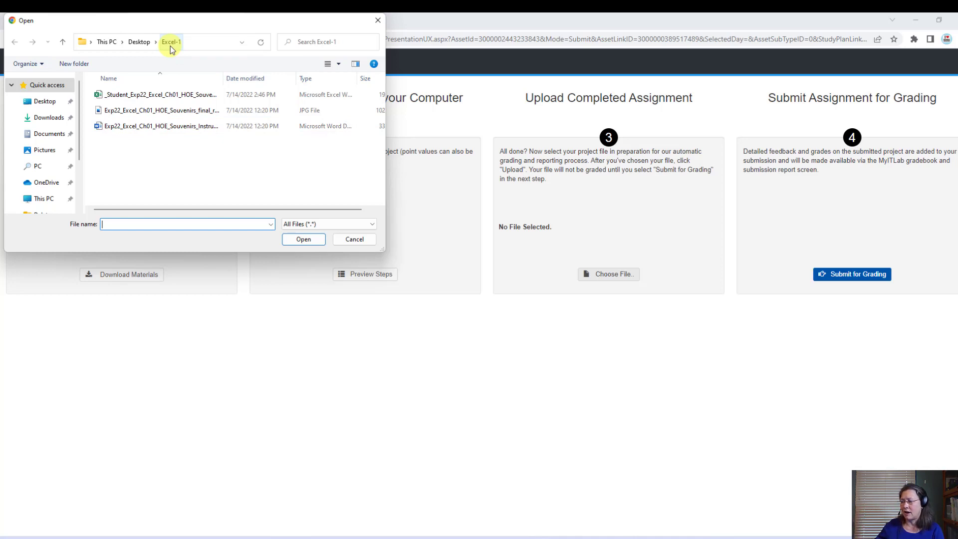
click(175, 97)
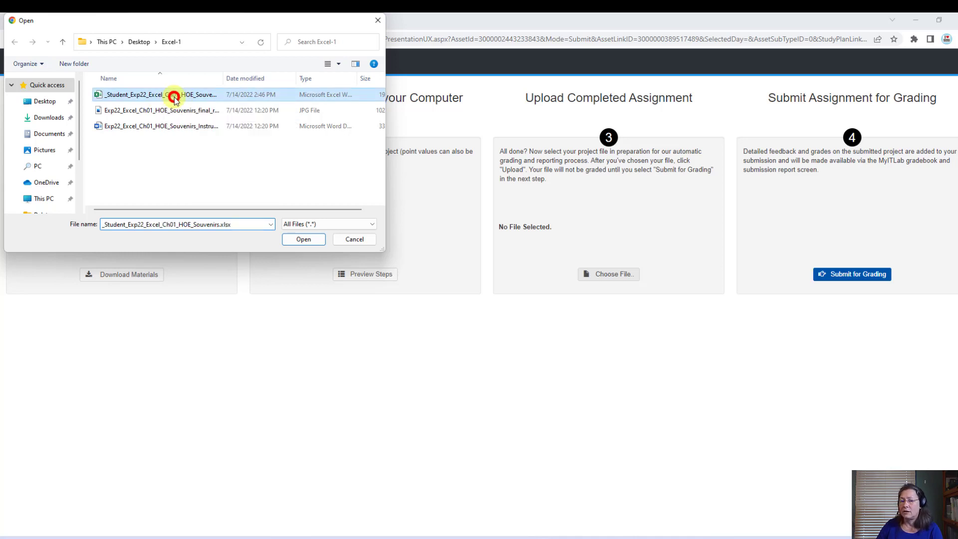
click(301, 238)
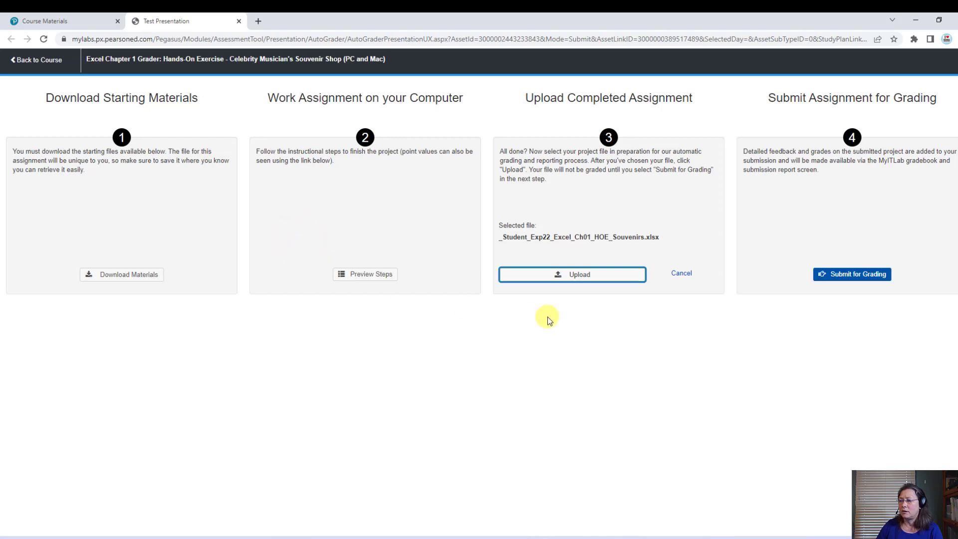
click(562, 274)
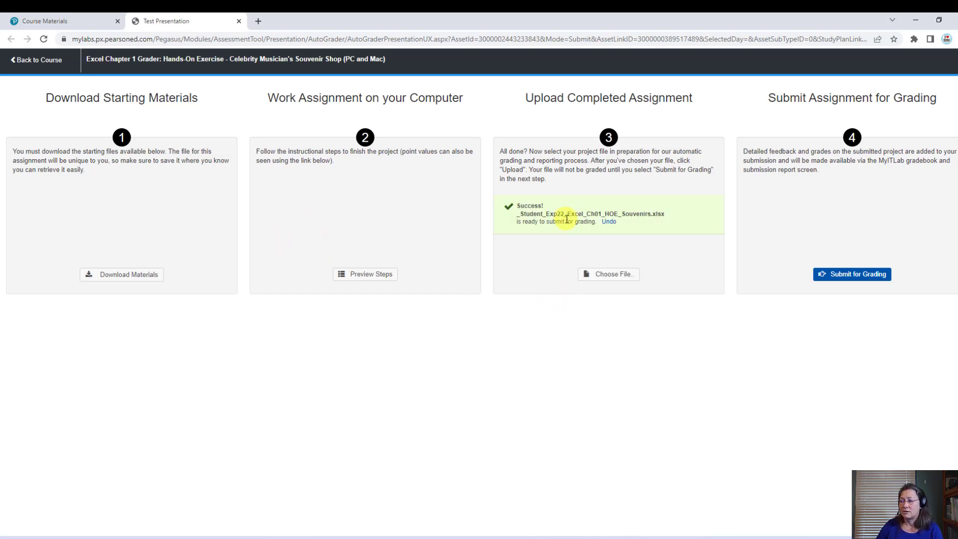
click(842, 278)
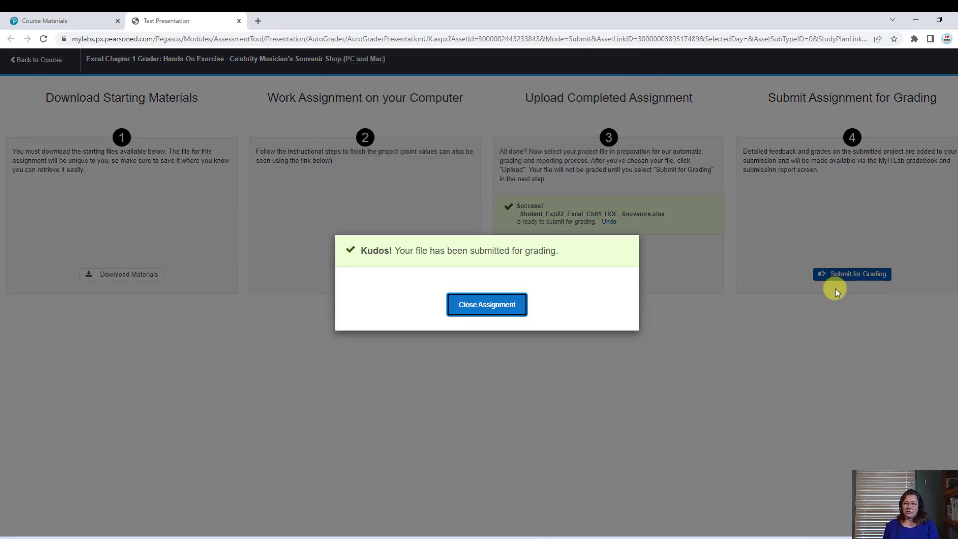
key(Return)
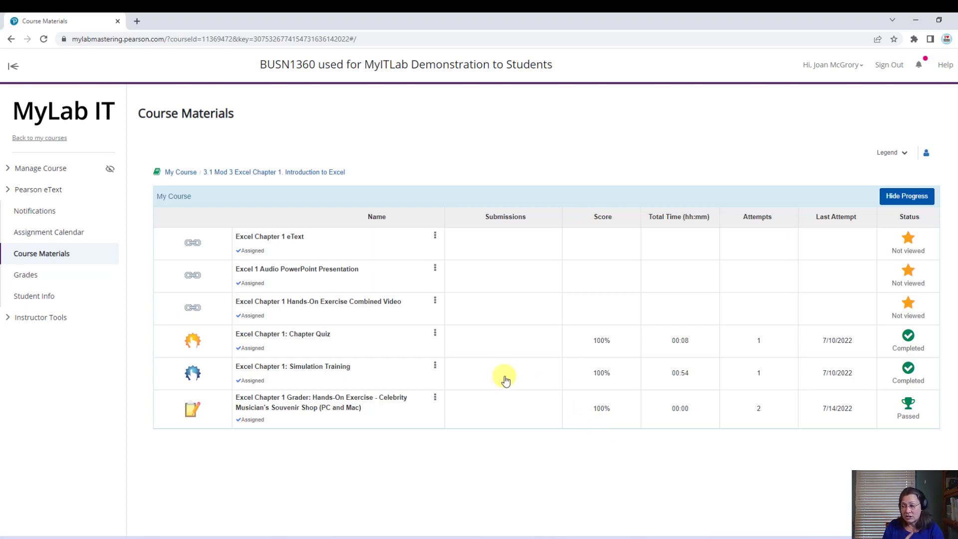
Step: View the submissions of the Excel Chapter 1 Grader Hands-On Exercise and open Submission 1/2
click(434, 397)
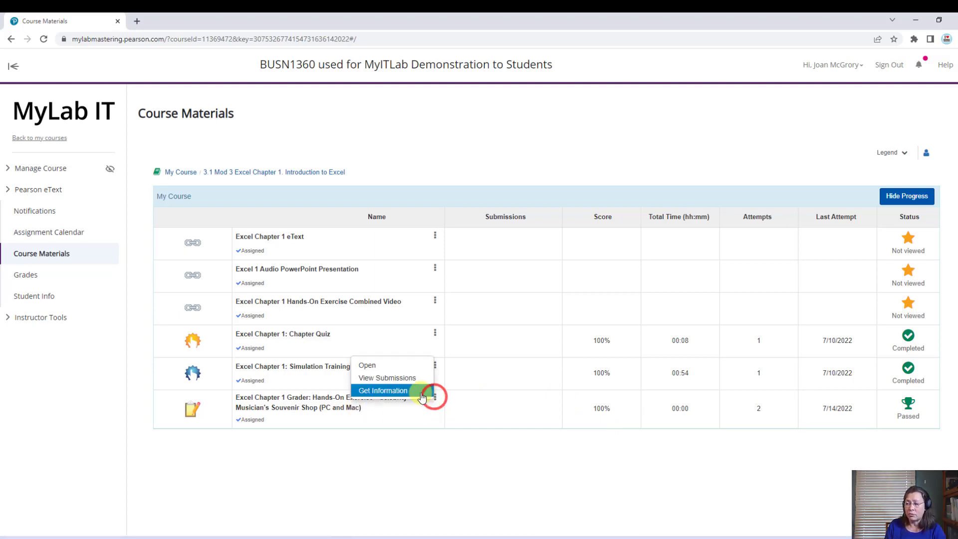
click(404, 379)
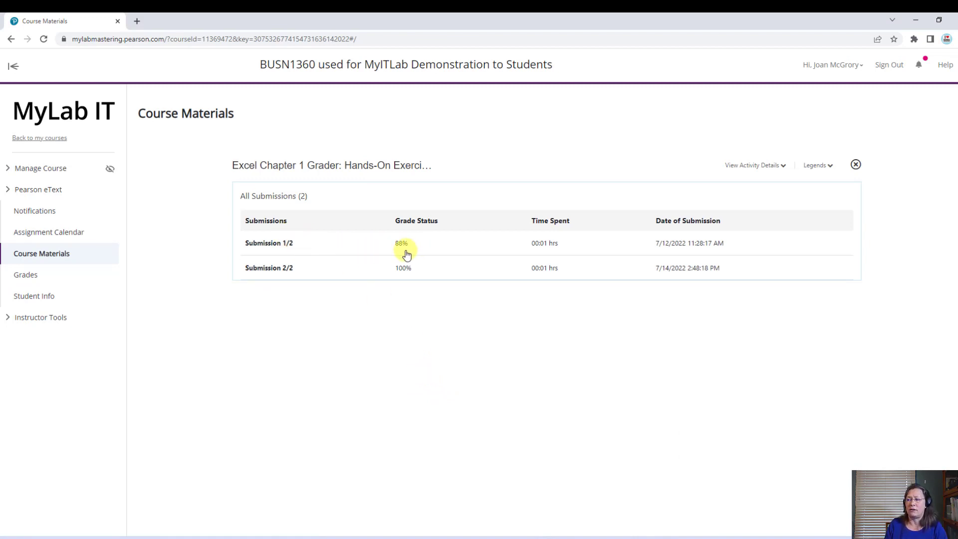
click(276, 247)
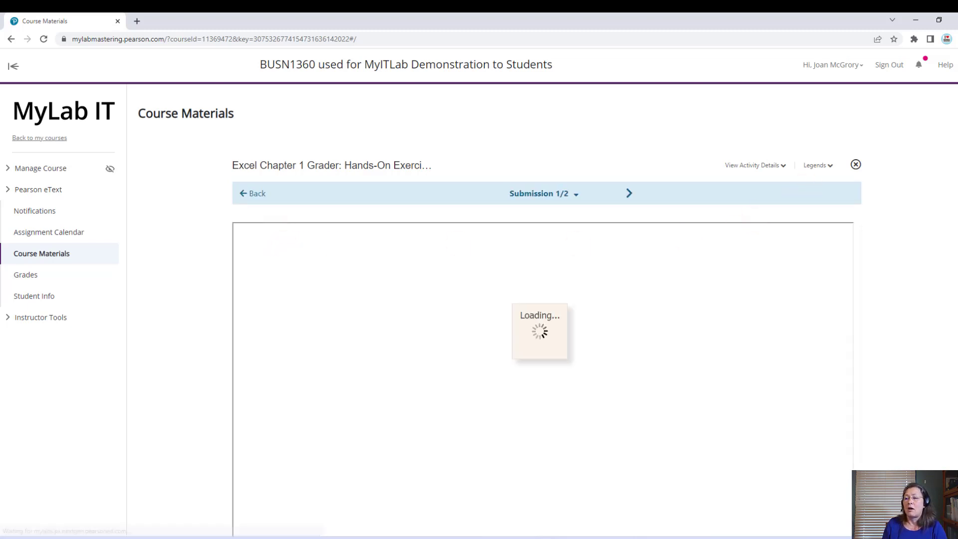
Step: Look through the Score Card Detail of Submission 1/2 and expand step 10 to read its profit amount formula deductions
scroll(947, 164, down, 2)
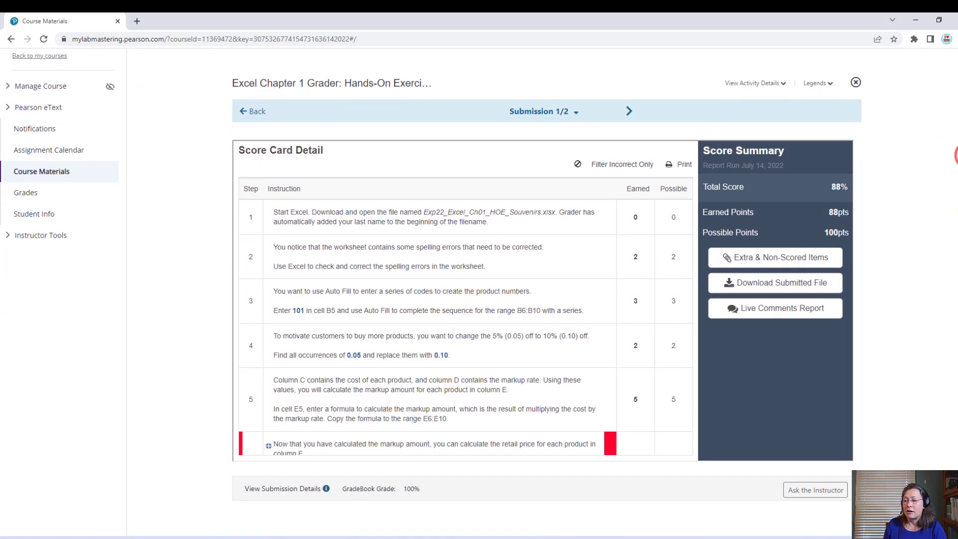
scroll(465, 320, down, 3)
scroll(465, 318, down, 2)
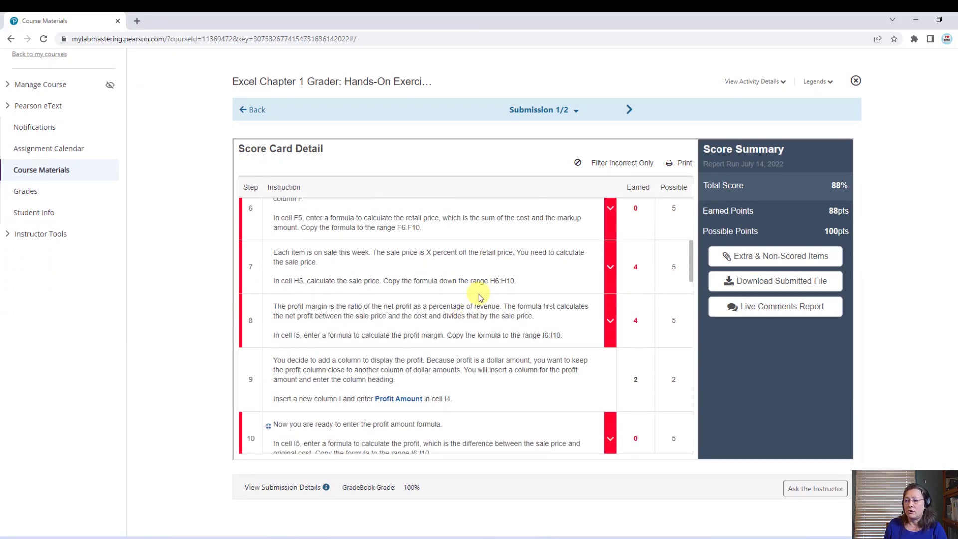
scroll(474, 347, down, 2)
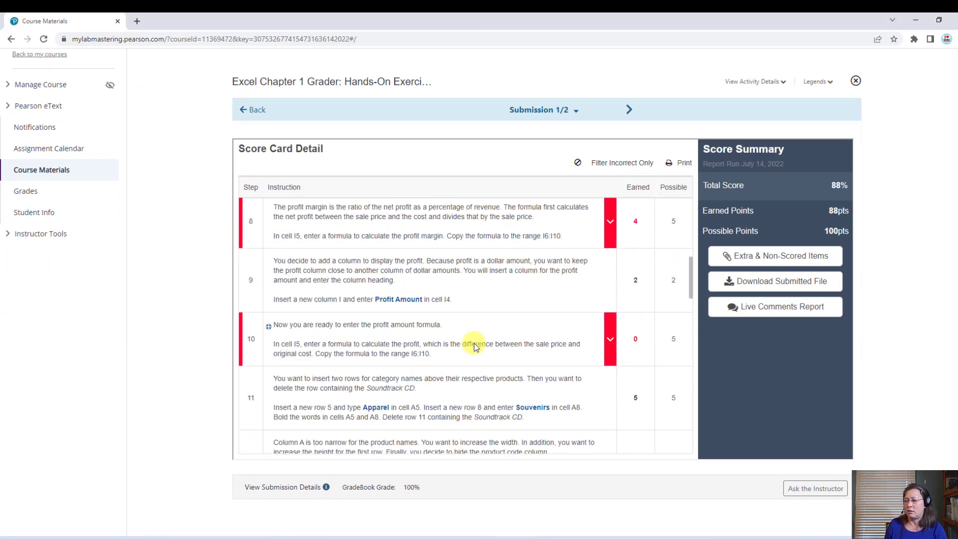
scroll(474, 339, down, 1)
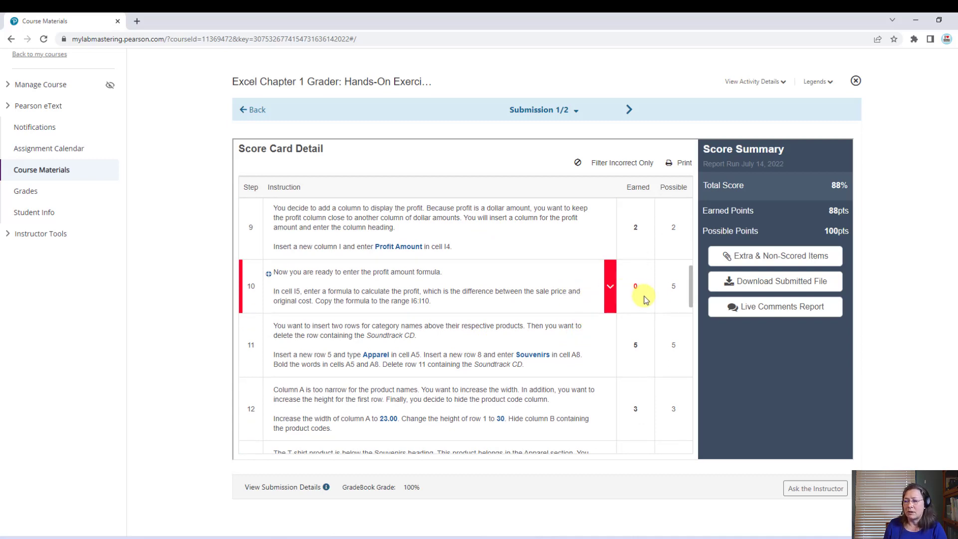
click(609, 294)
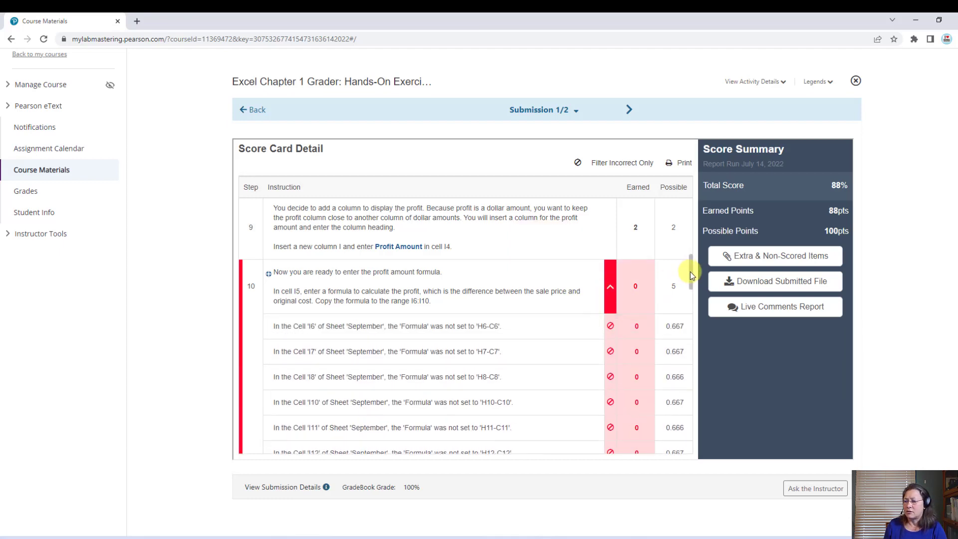
drag(689, 271, 688, 301)
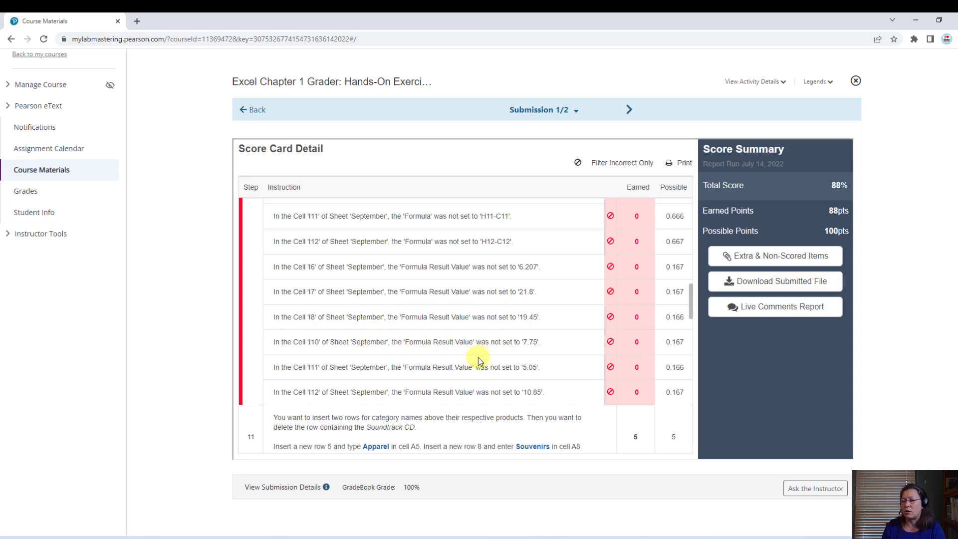
Step: Expand step 7 of the score card and read the deductions for the sale price calculation
scroll(479, 358, up, 2)
scroll(478, 357, up, 5)
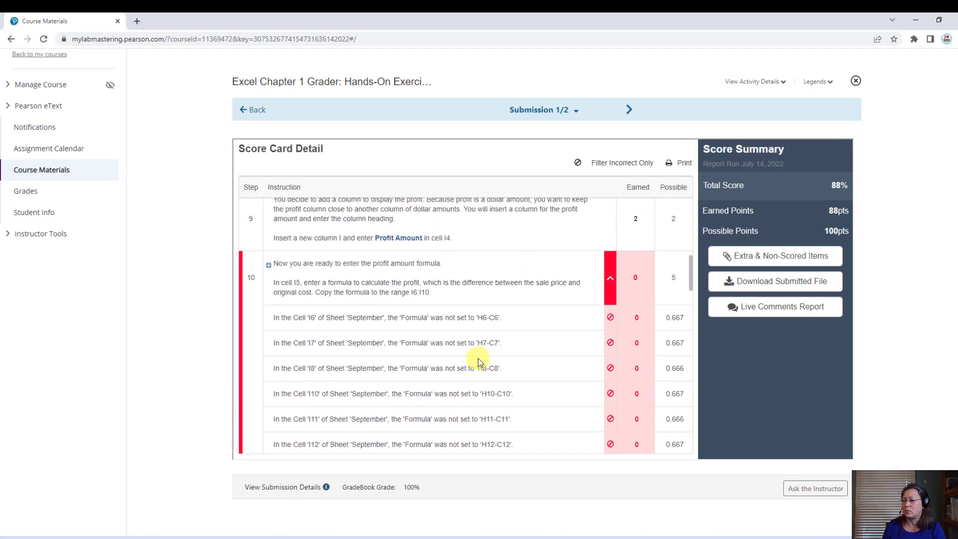
scroll(478, 358, up, 2)
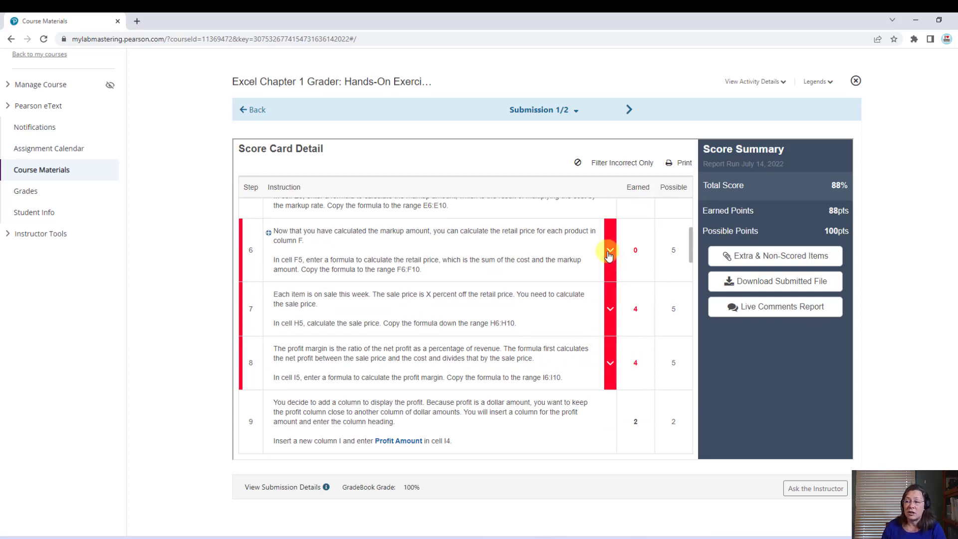
click(609, 310)
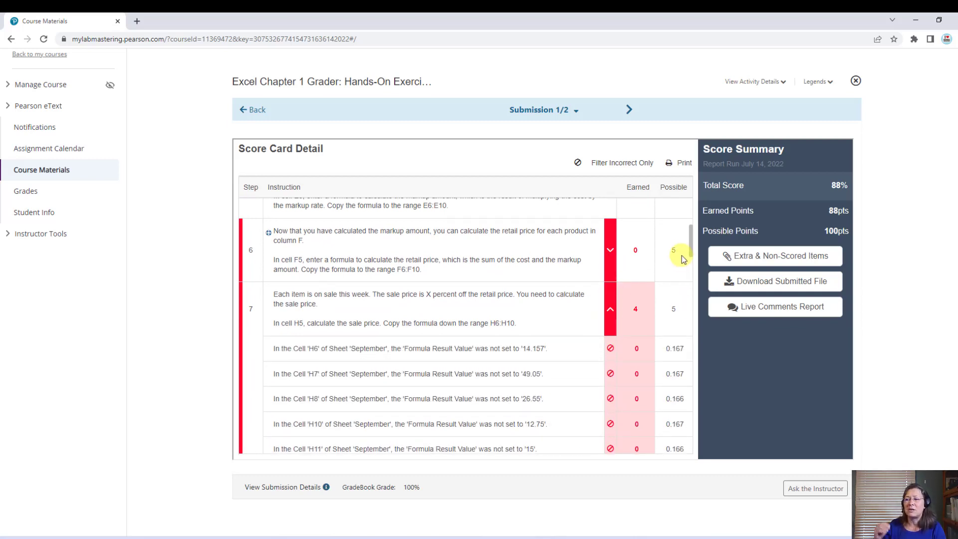
drag(692, 240, 690, 249)
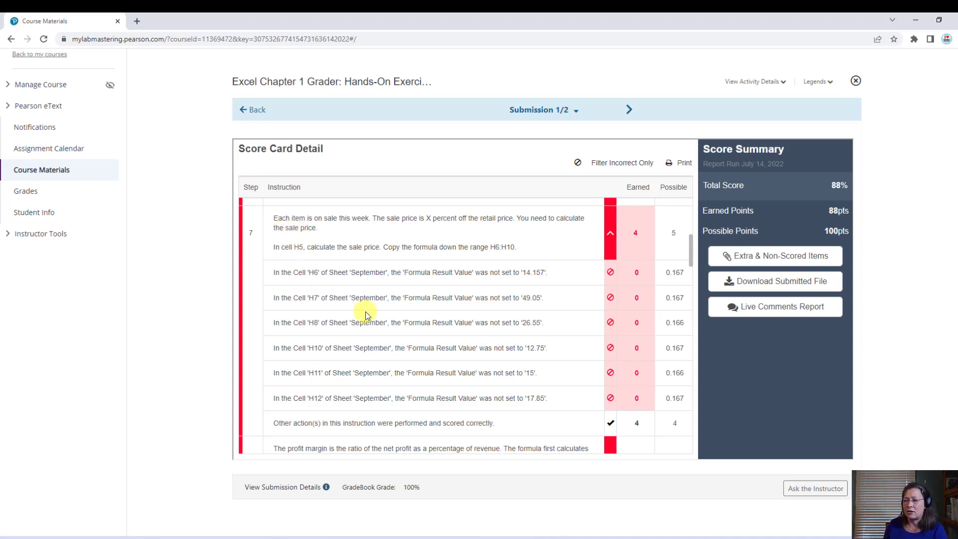
Step: Download the Live Comments Report, open the workbook in Excel, and enable editing
click(748, 314)
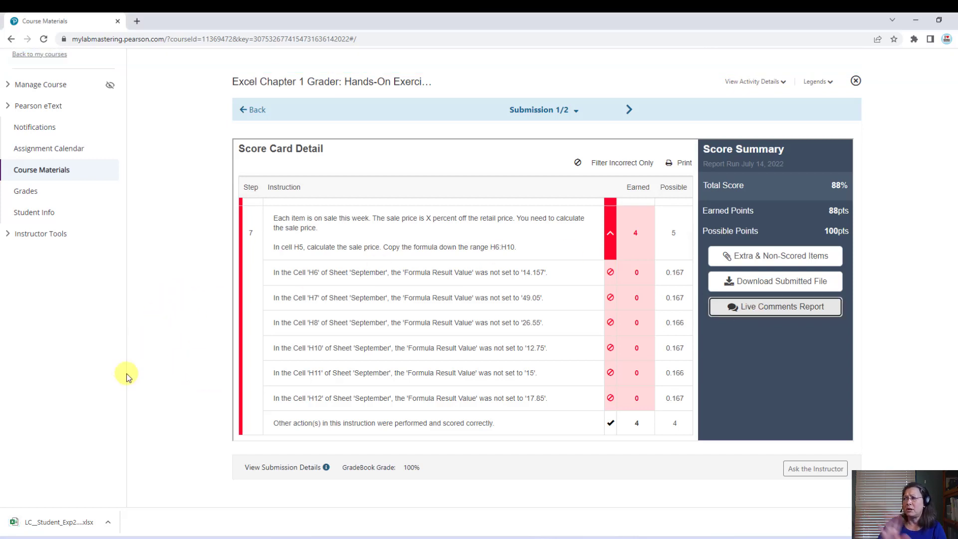
click(62, 523)
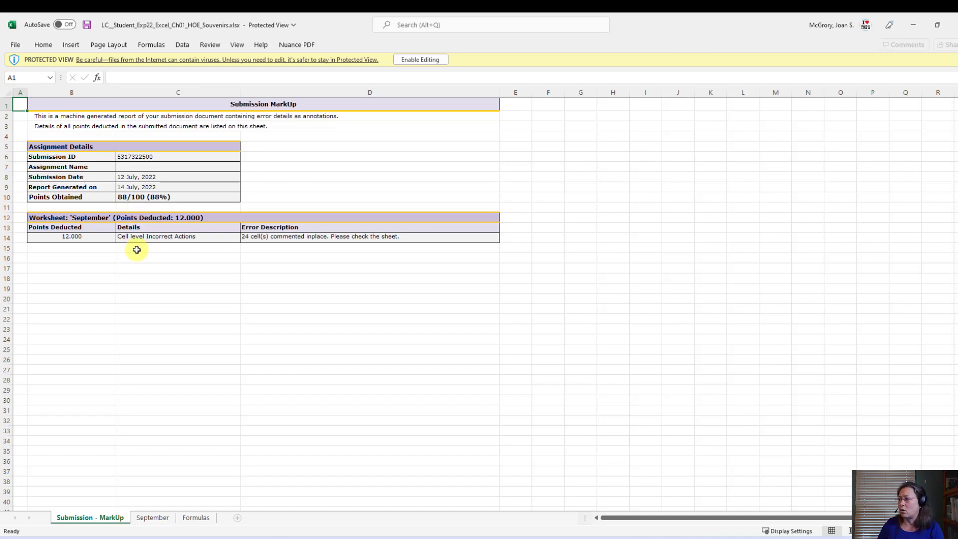
click(420, 60)
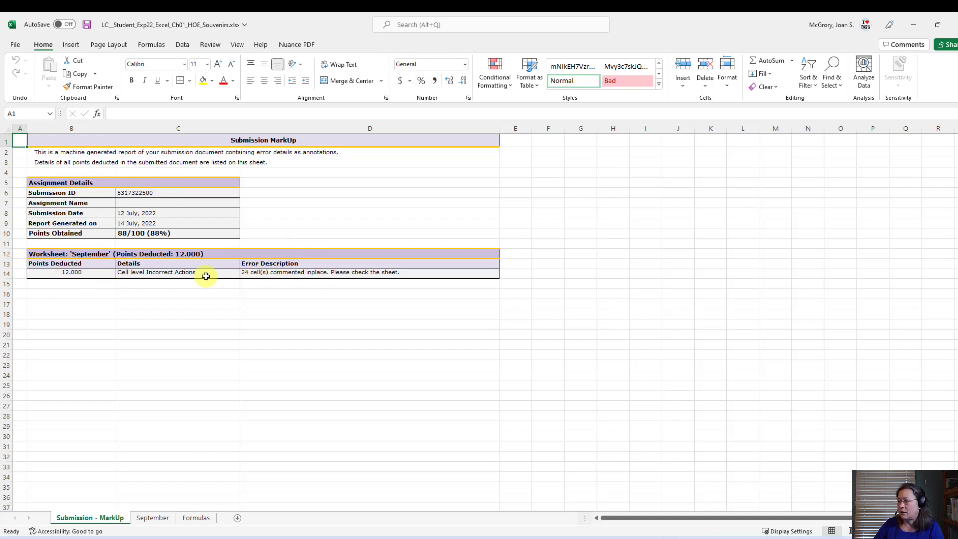
Step: On the September worksheet, read the Project Error notes on the Retail Price cells and on Profit Amount cell I6
click(154, 519)
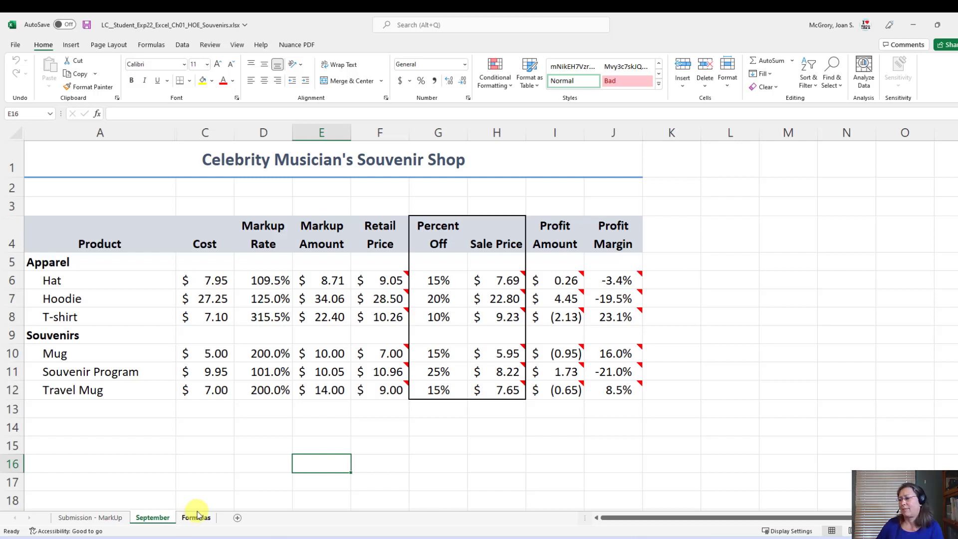
click(385, 280)
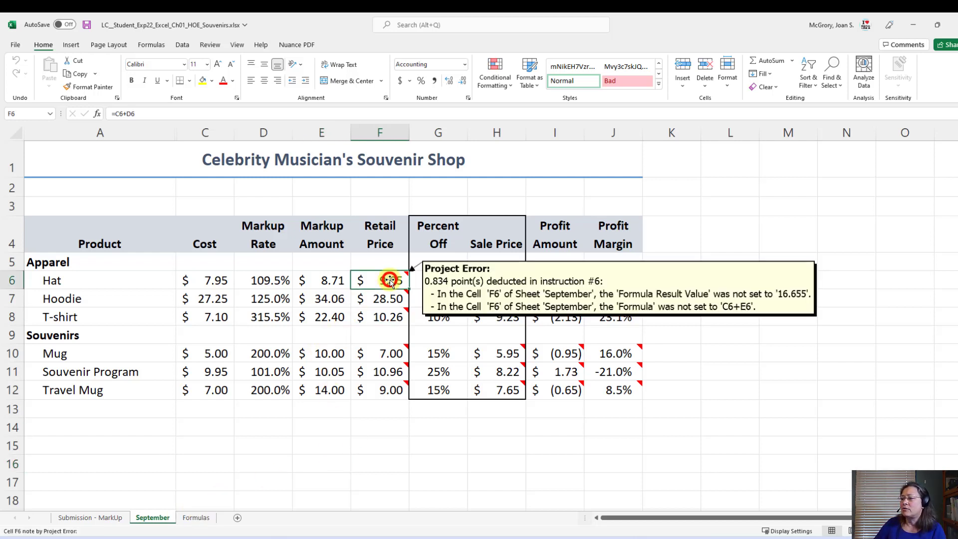
mouse_move(389, 298)
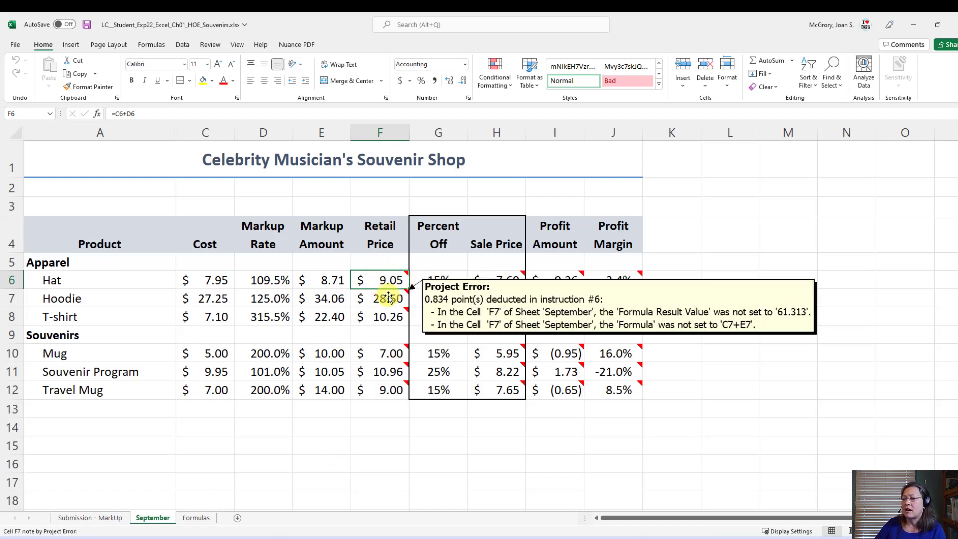
mouse_move(391, 322)
mouse_move(382, 357)
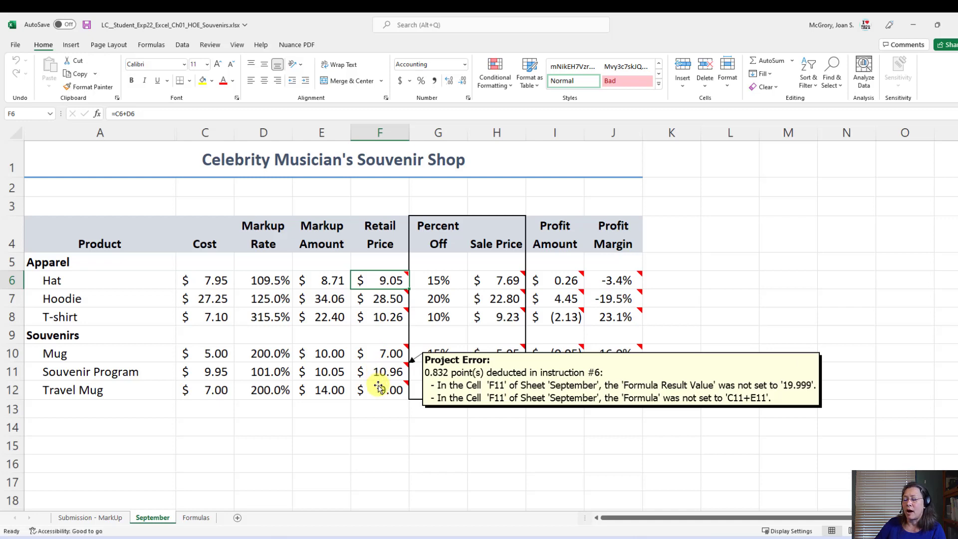
mouse_move(378, 387)
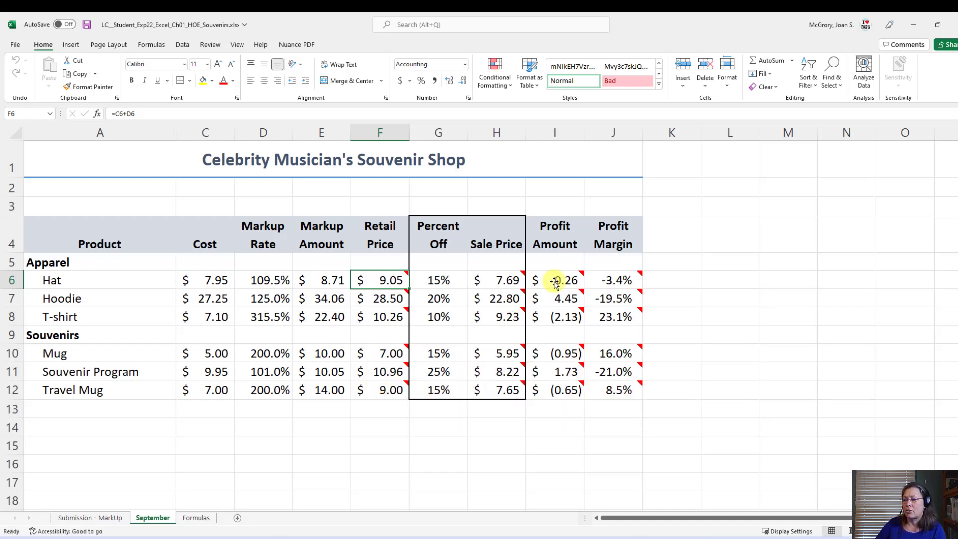
mouse_move(555, 281)
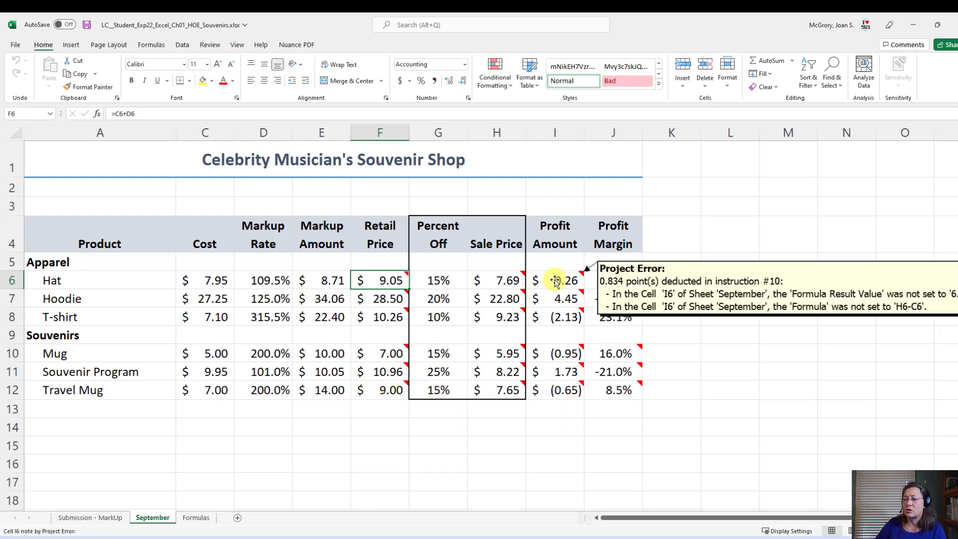
Step: Look over the Formulas worksheet, then return to September and check the formula and error note of cell F12
click(199, 518)
scroll(489, 384, down, 3)
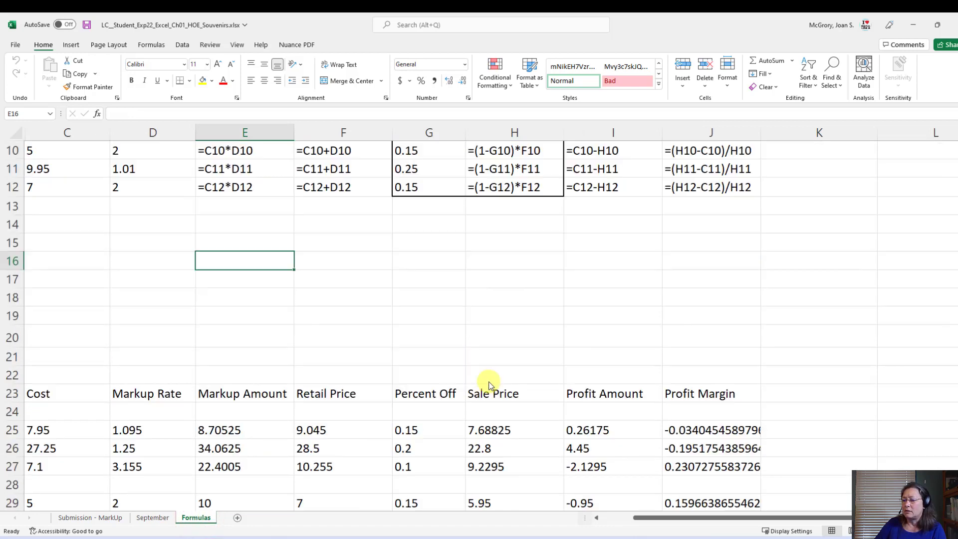
scroll(489, 384, up, 3)
click(153, 517)
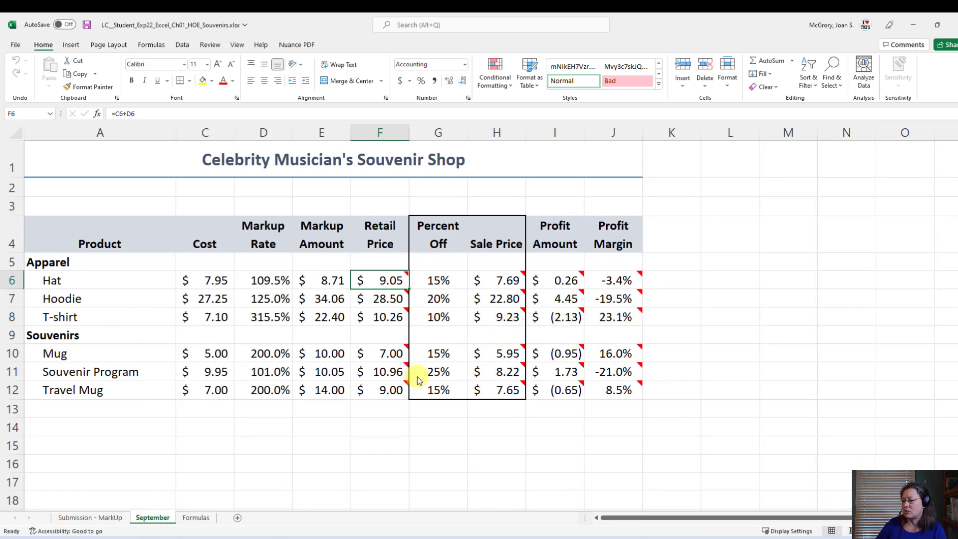
mouse_move(398, 389)
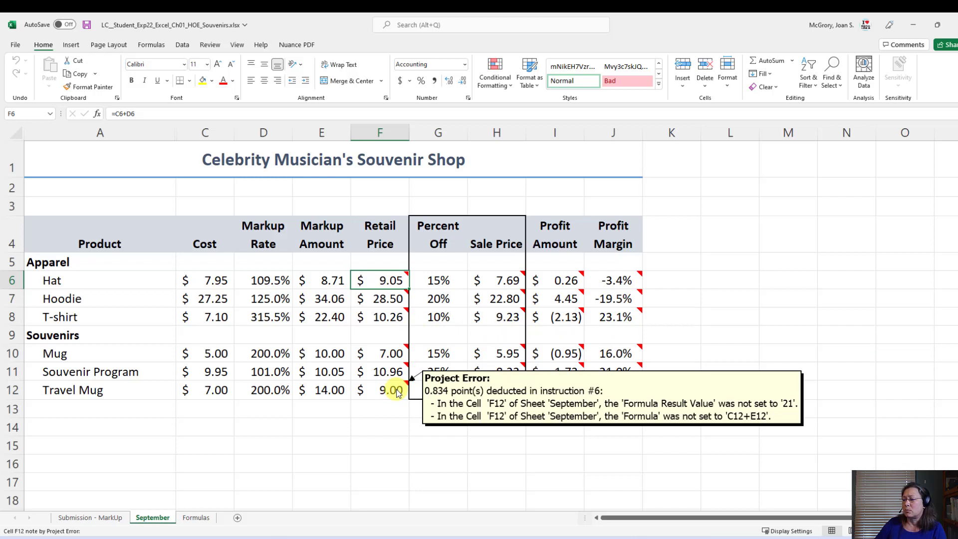
click(397, 391)
mouse_move(393, 374)
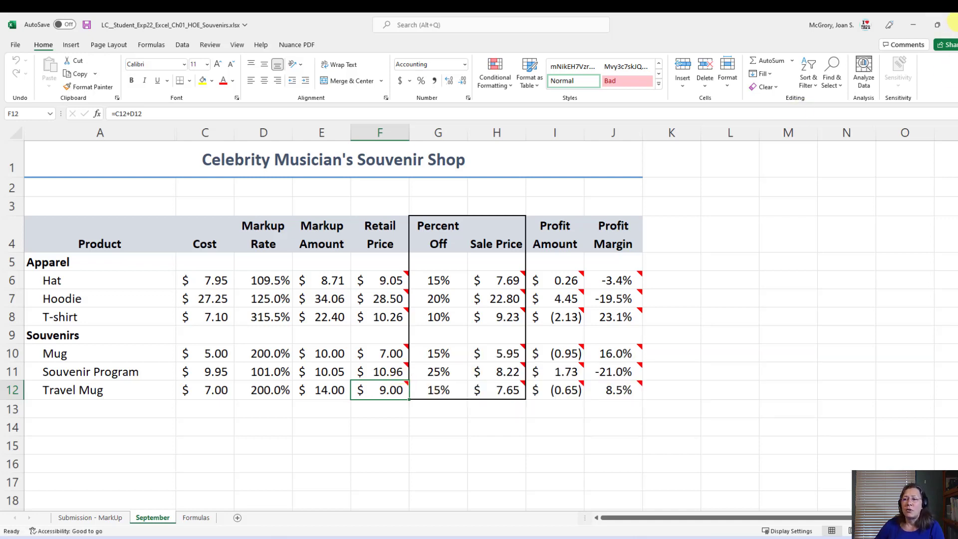
Step: Close the comments report workbook, collapse step 7 in the browser's score card, and return to the list of submissions
click(952, 20)
click(488, 294)
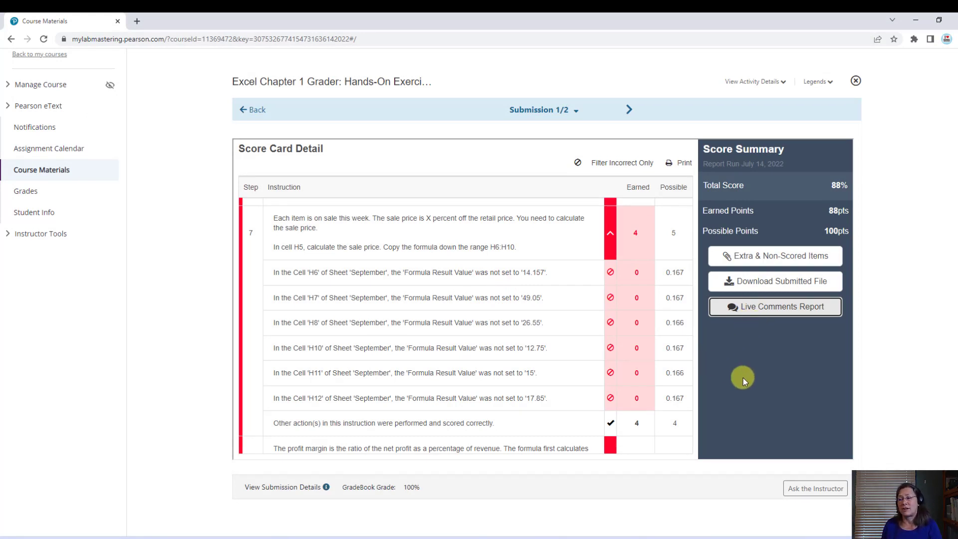
click(610, 233)
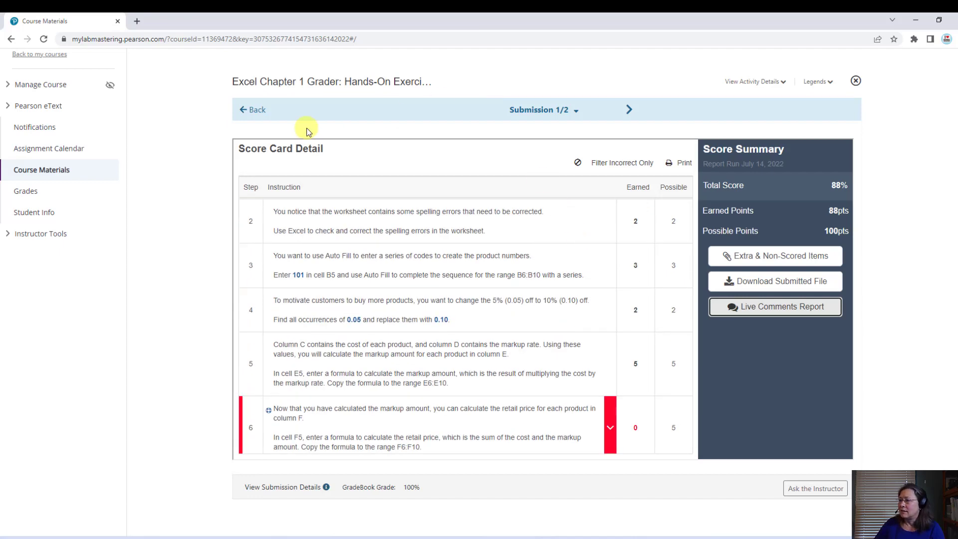
click(246, 109)
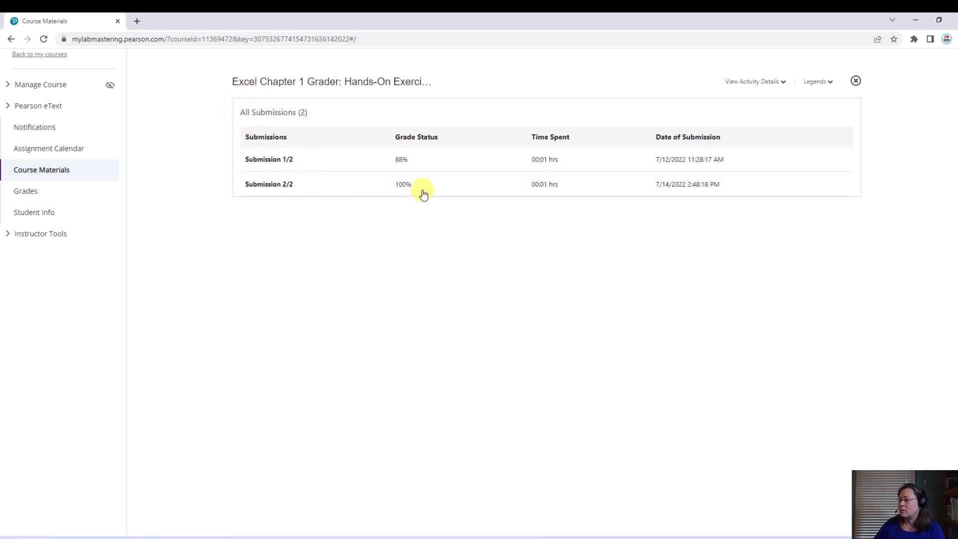